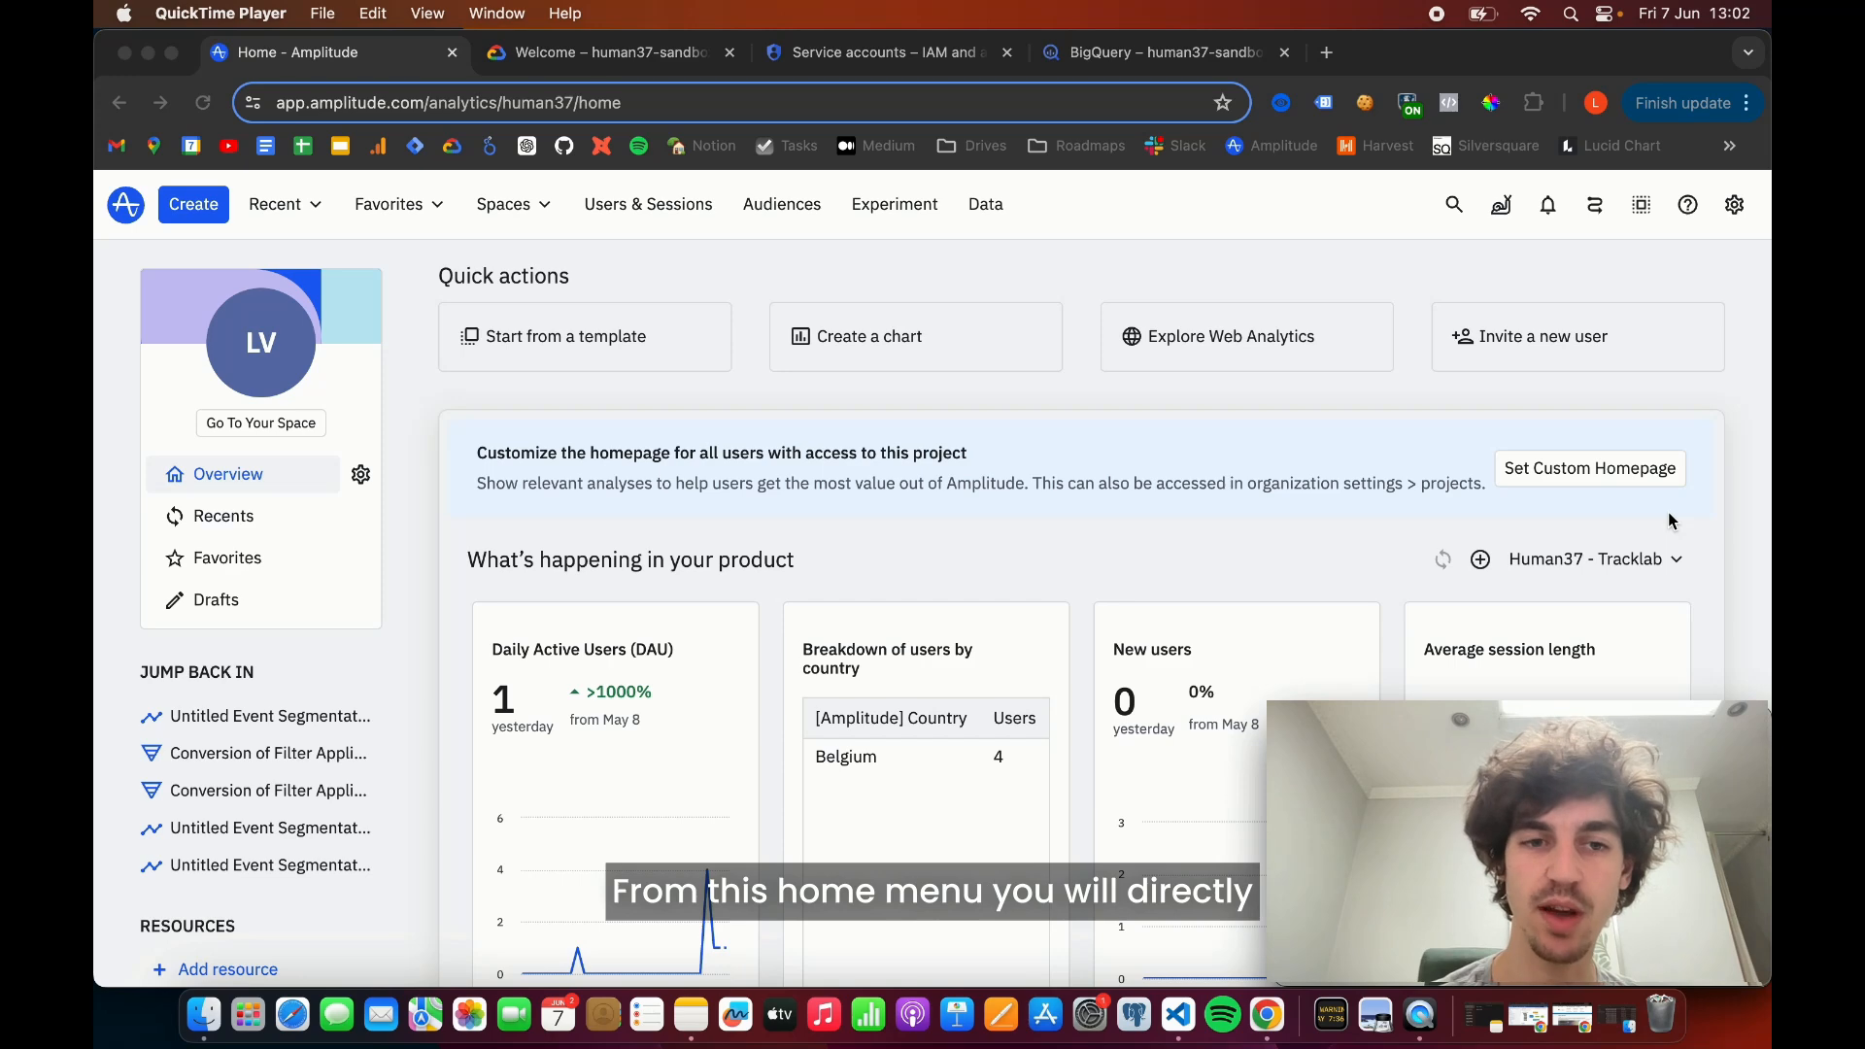
# - Open the connection destinations in the Data section and start adding a new destination
pyautogui.click(992, 213)
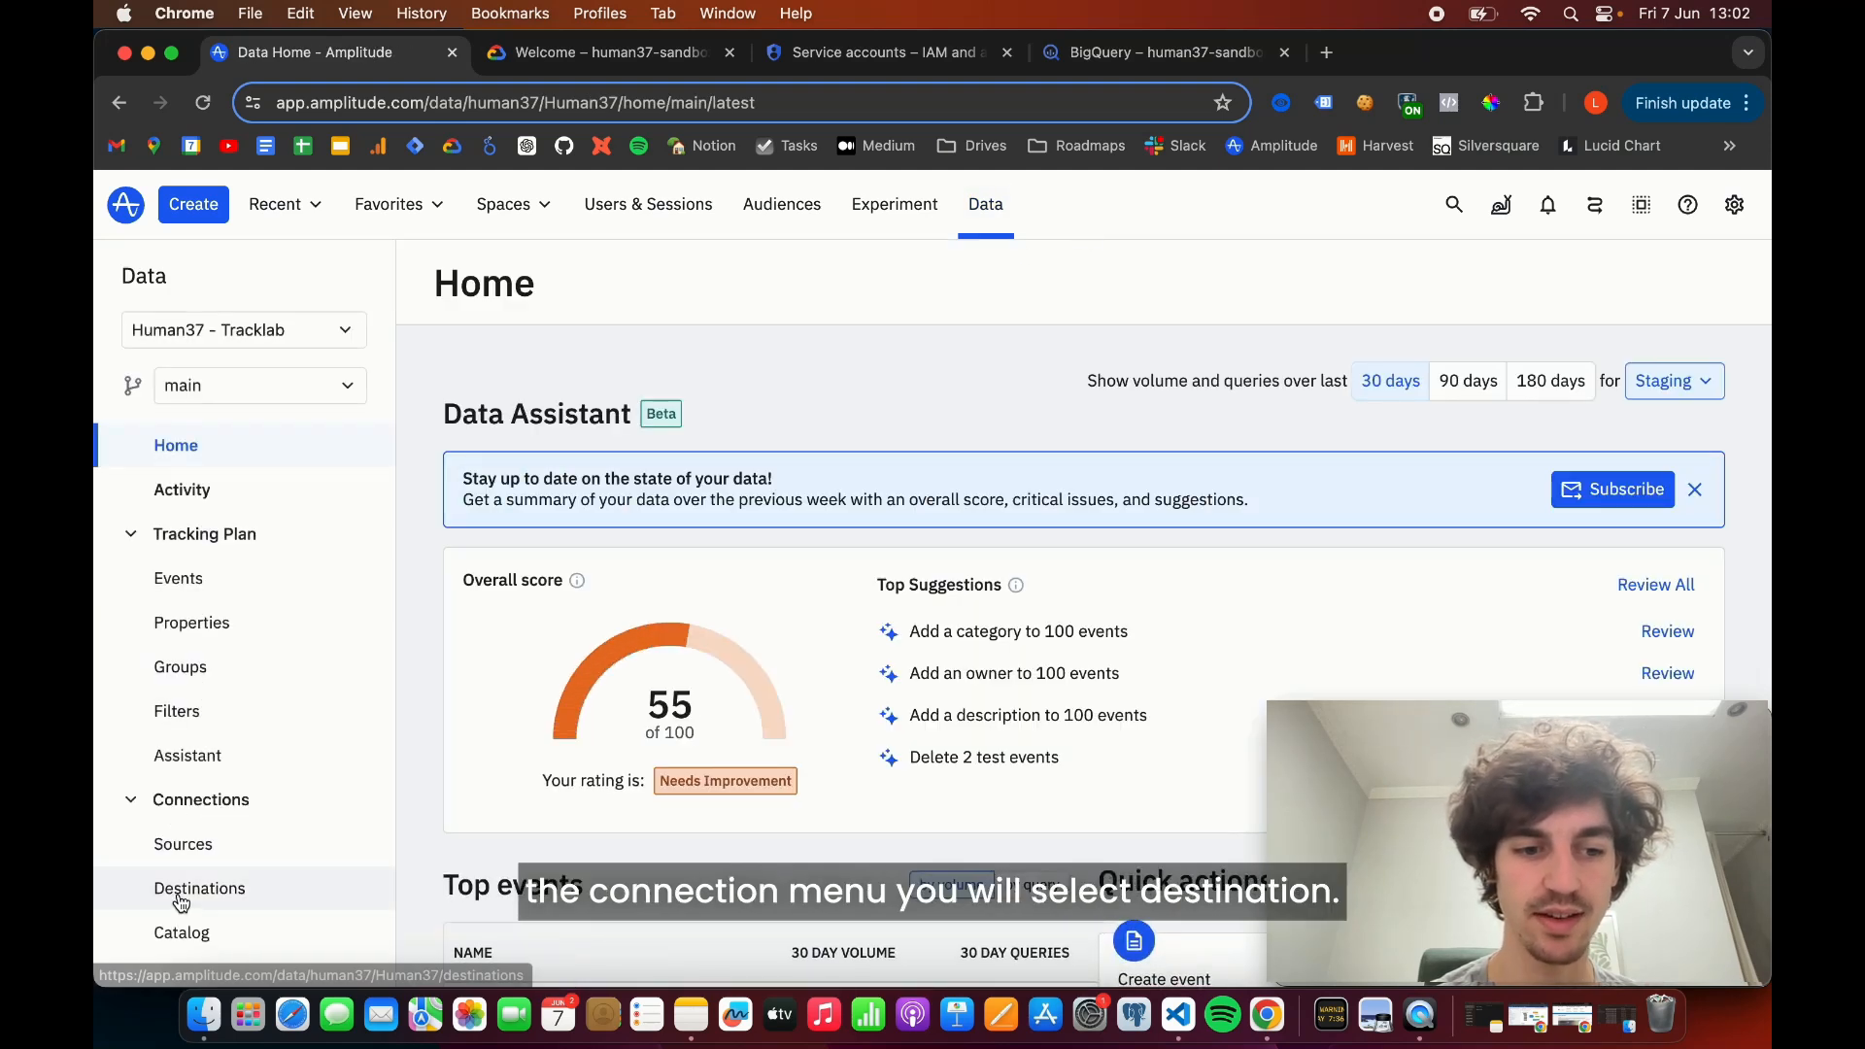
pyautogui.click(310, 887)
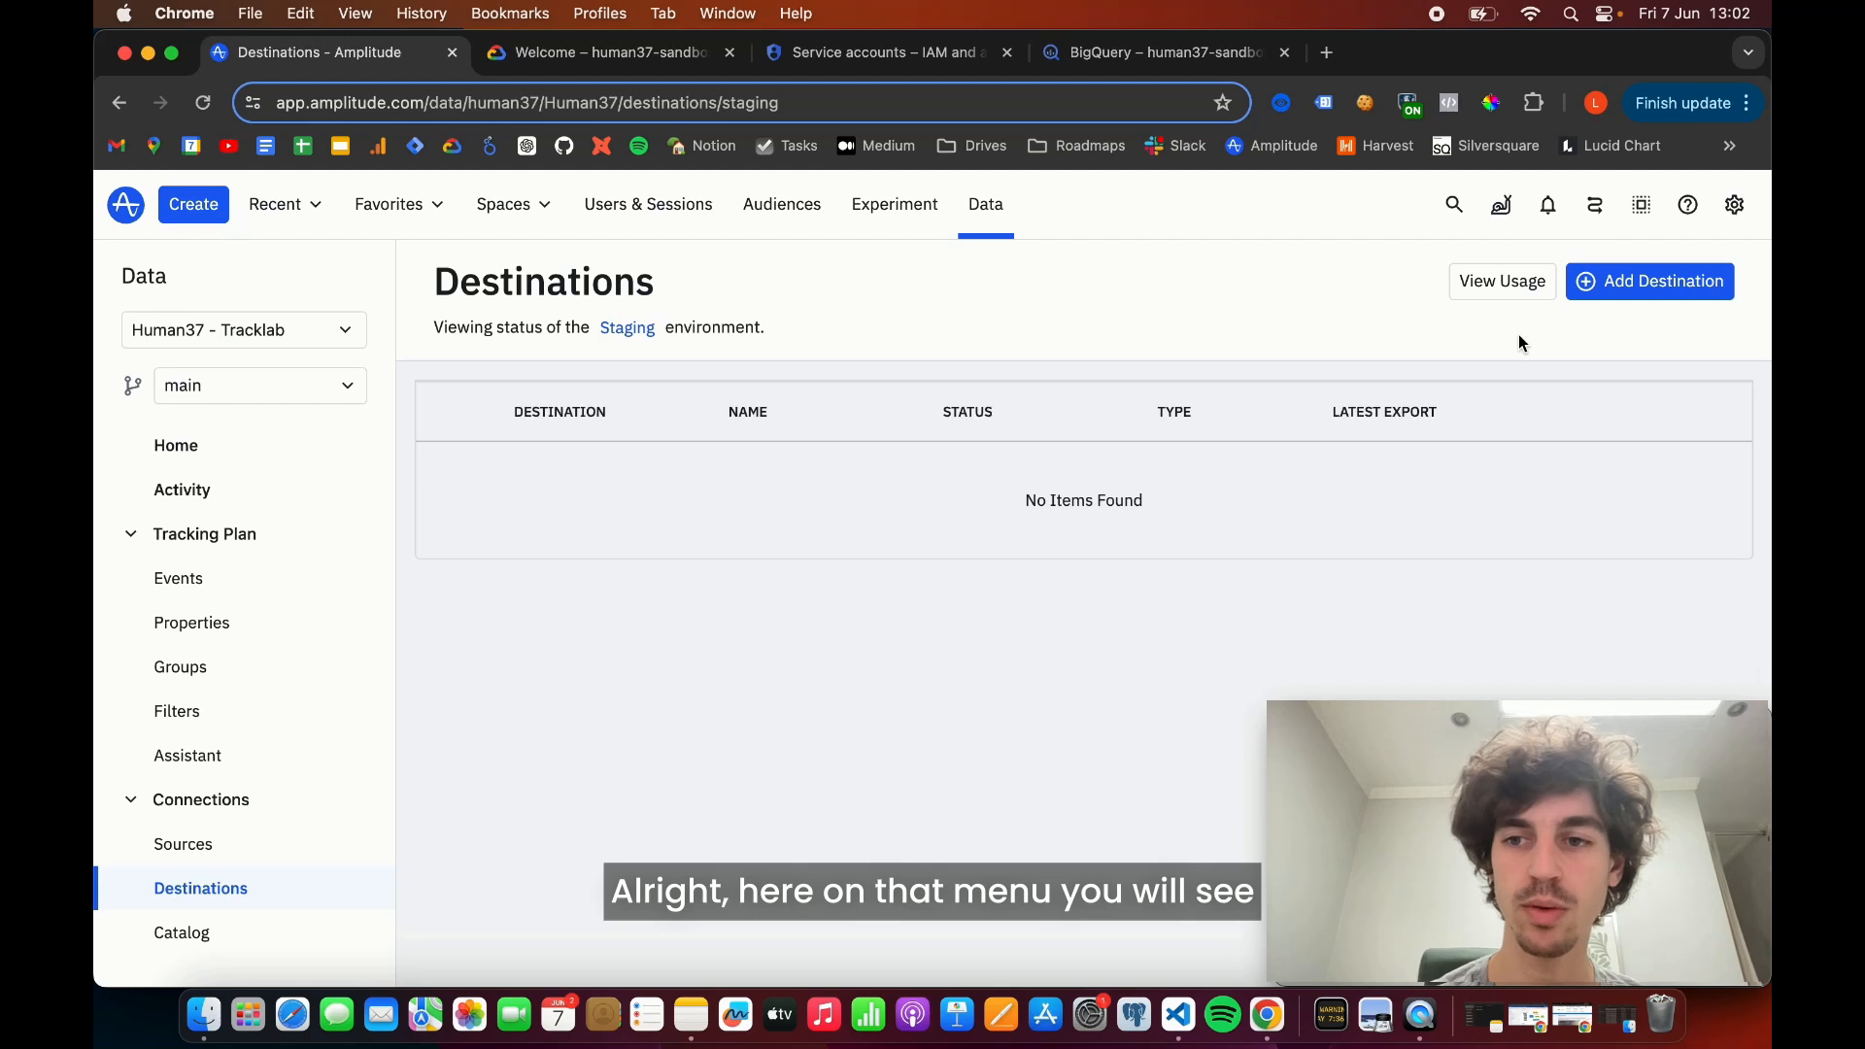
pyautogui.click(1585, 284)
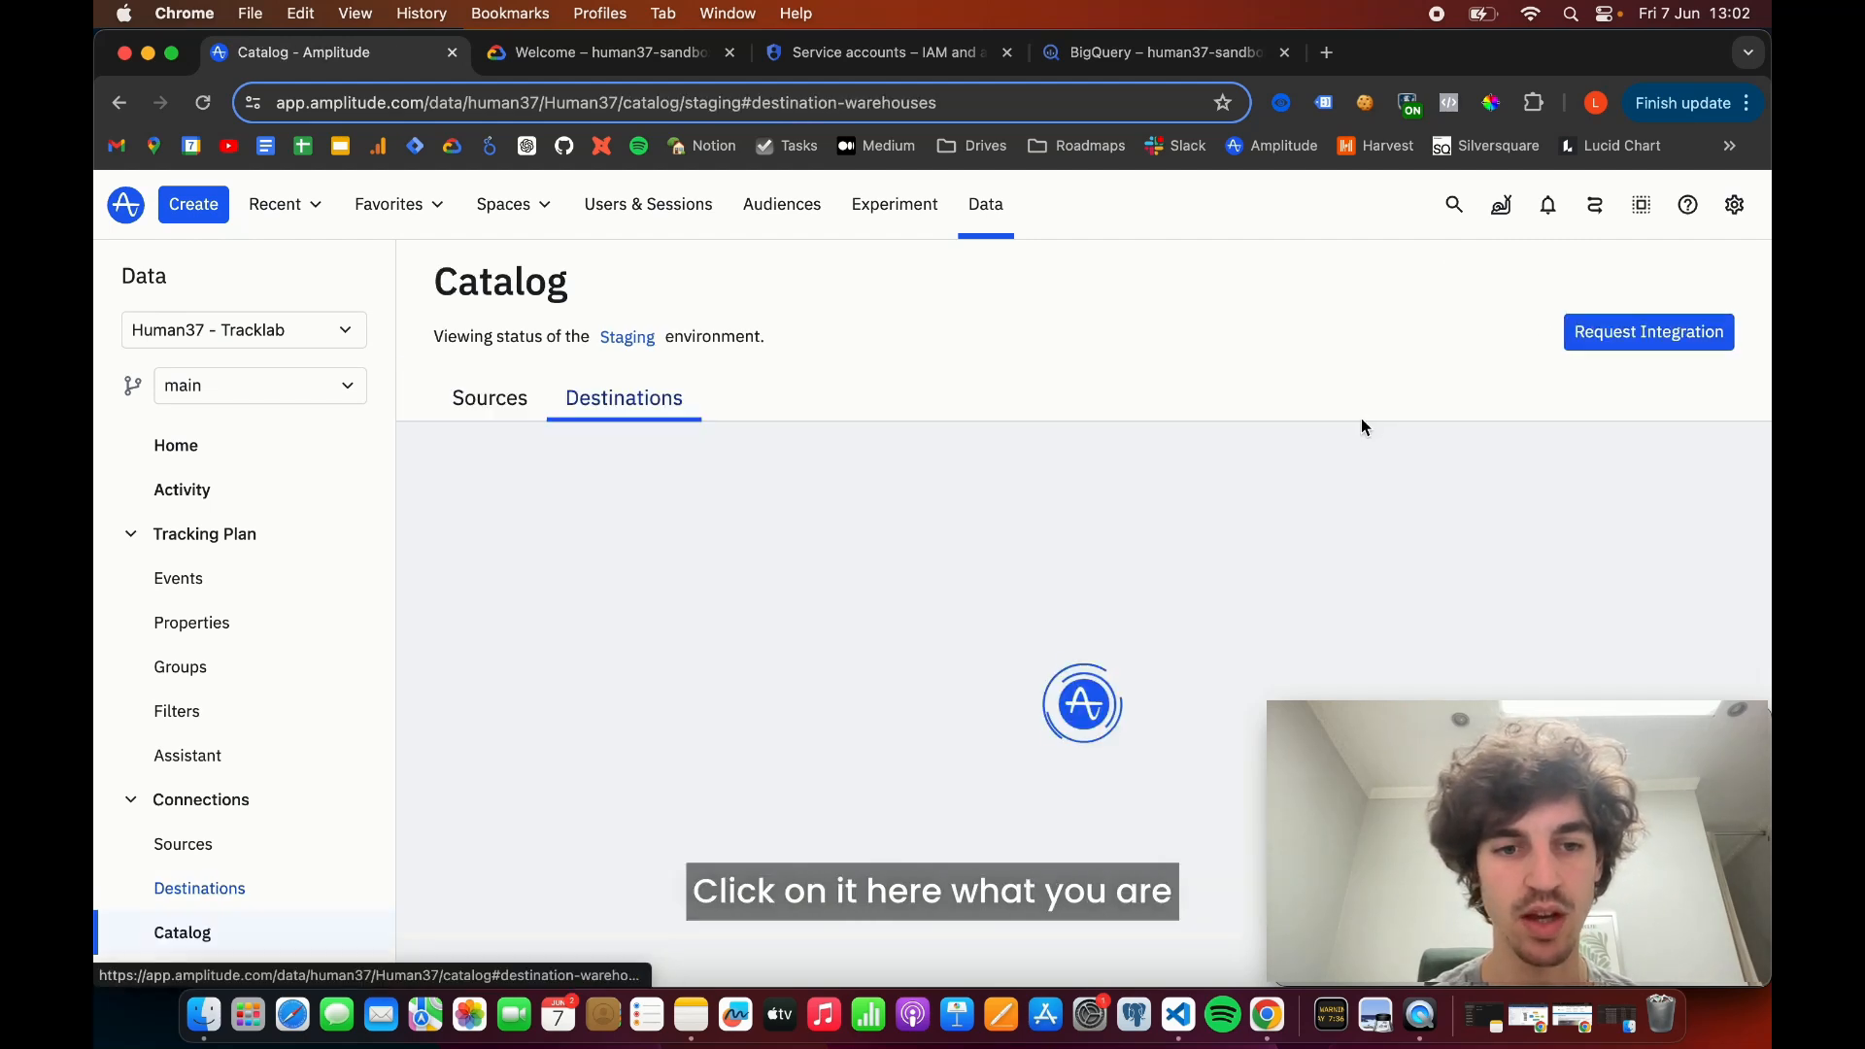
# - Search the destination catalog for "bigquery" and open the BigQuery export setup
pyautogui.click(656, 479)
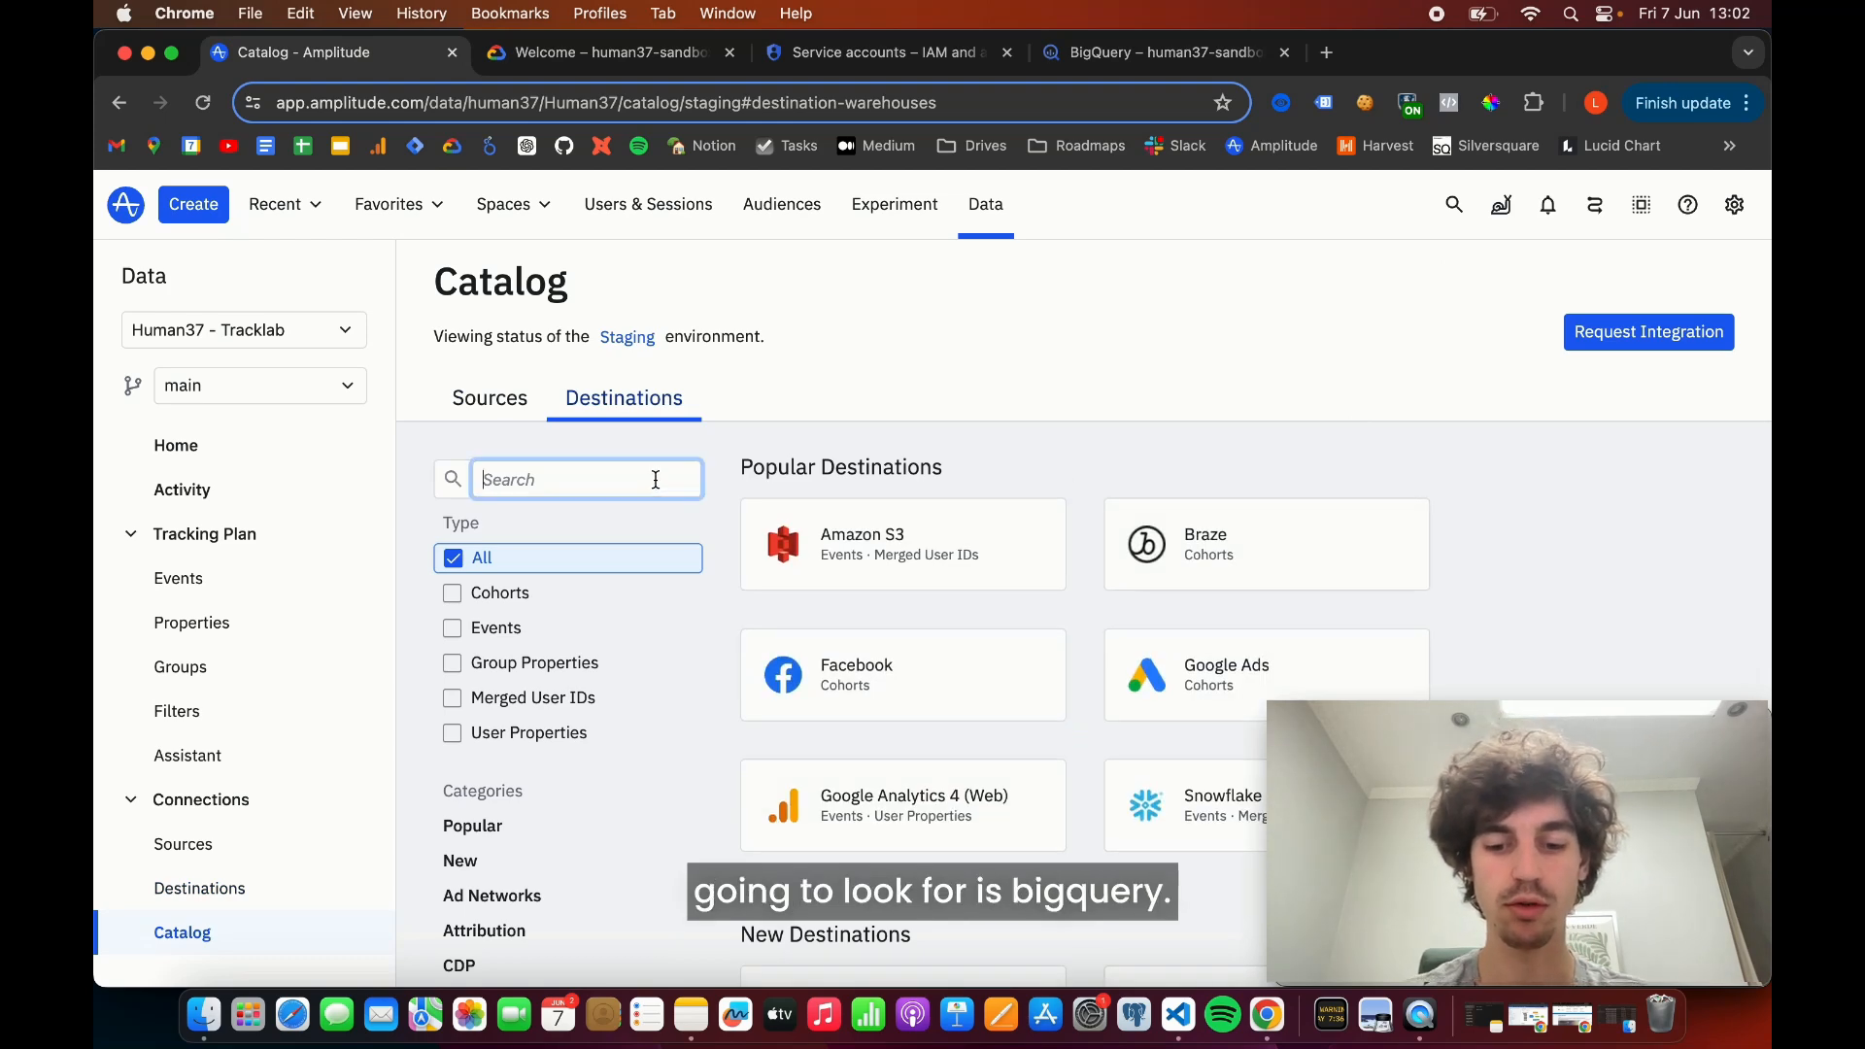
pyautogui.write('bigquery')
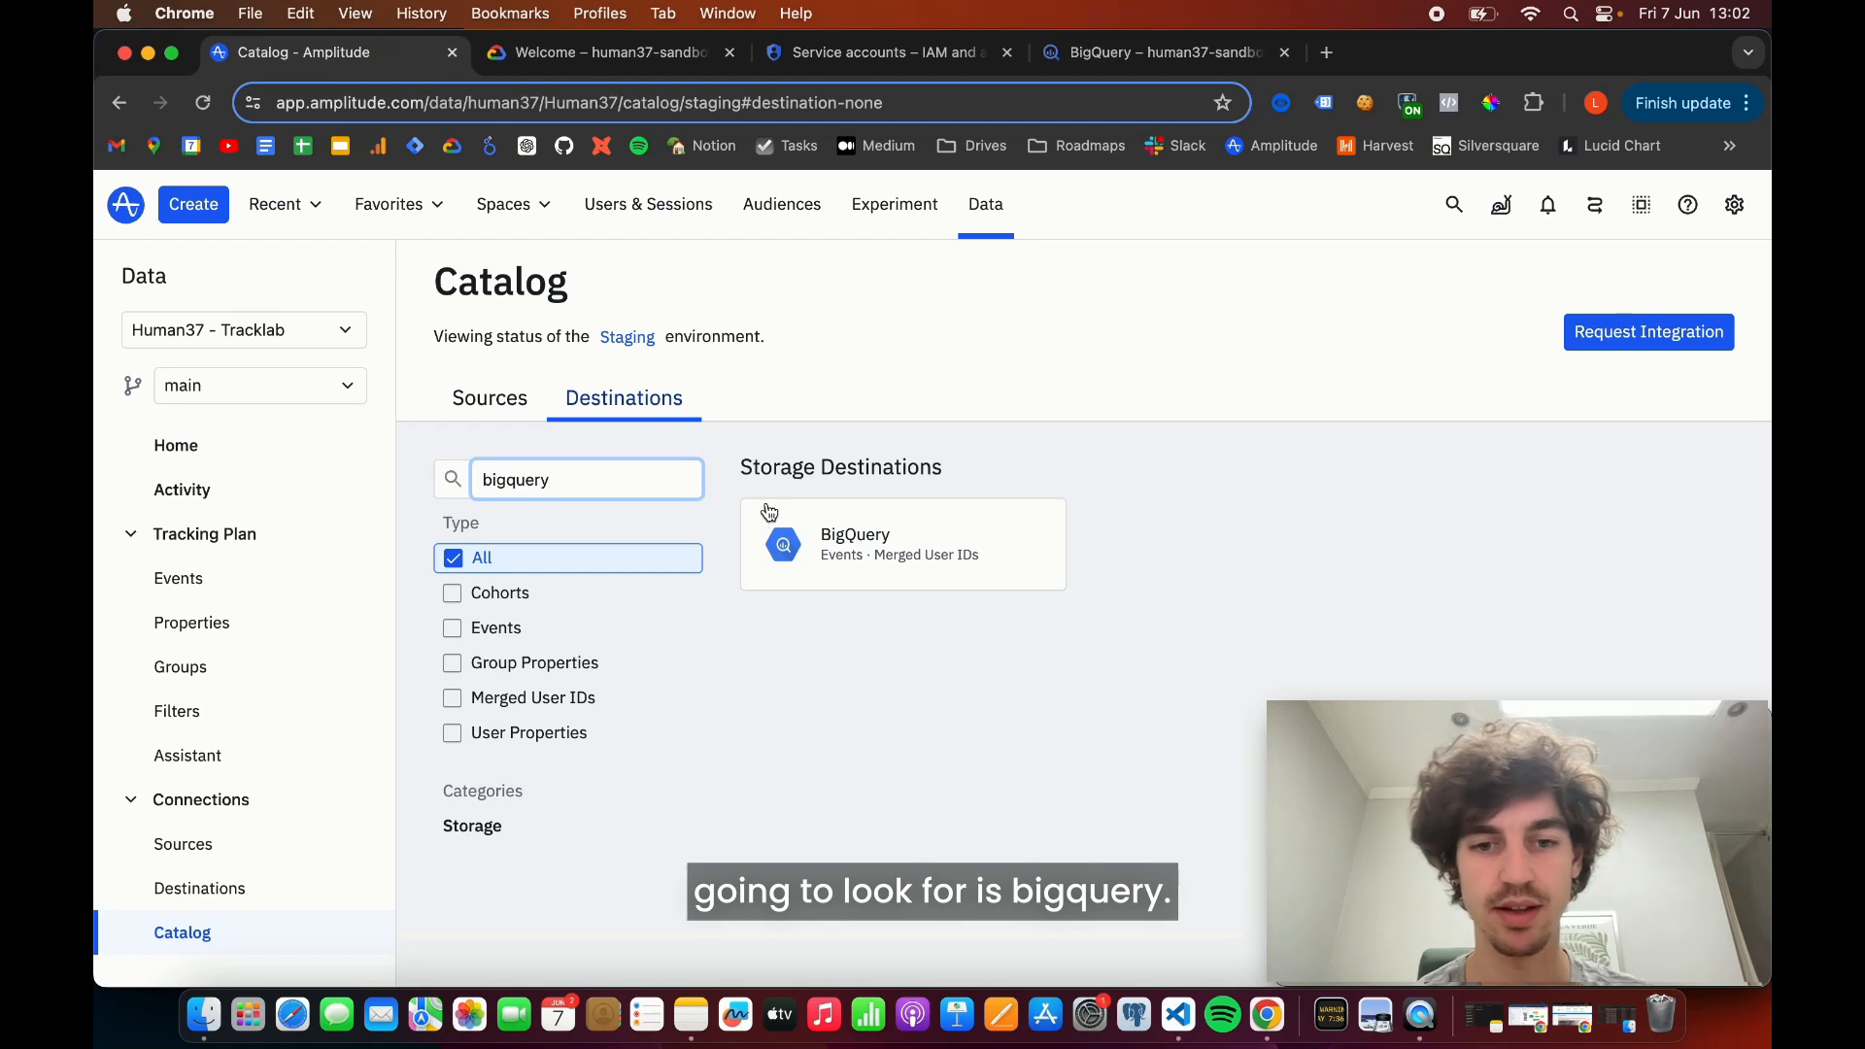
pyautogui.click(908, 534)
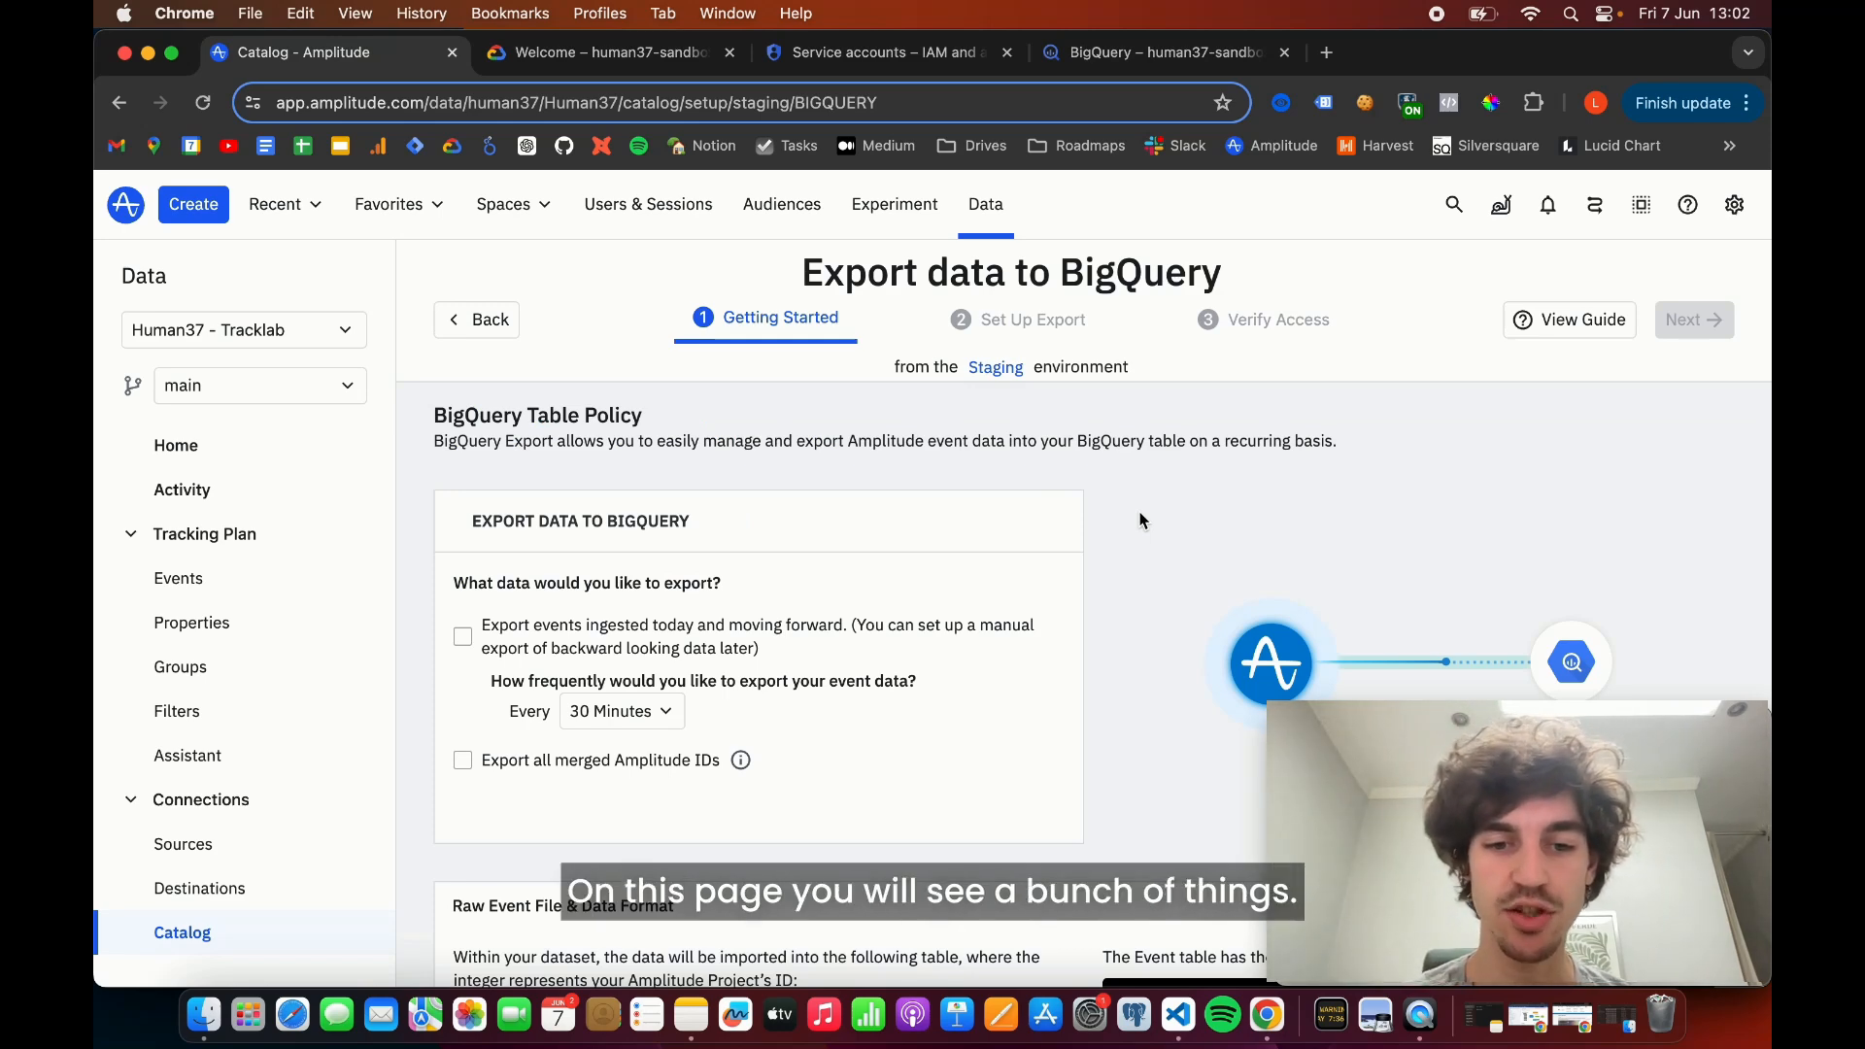
# - Enable the export of events ingested today and moving forward to BigQuery
pyautogui.scroll(-2, 1142, 522)
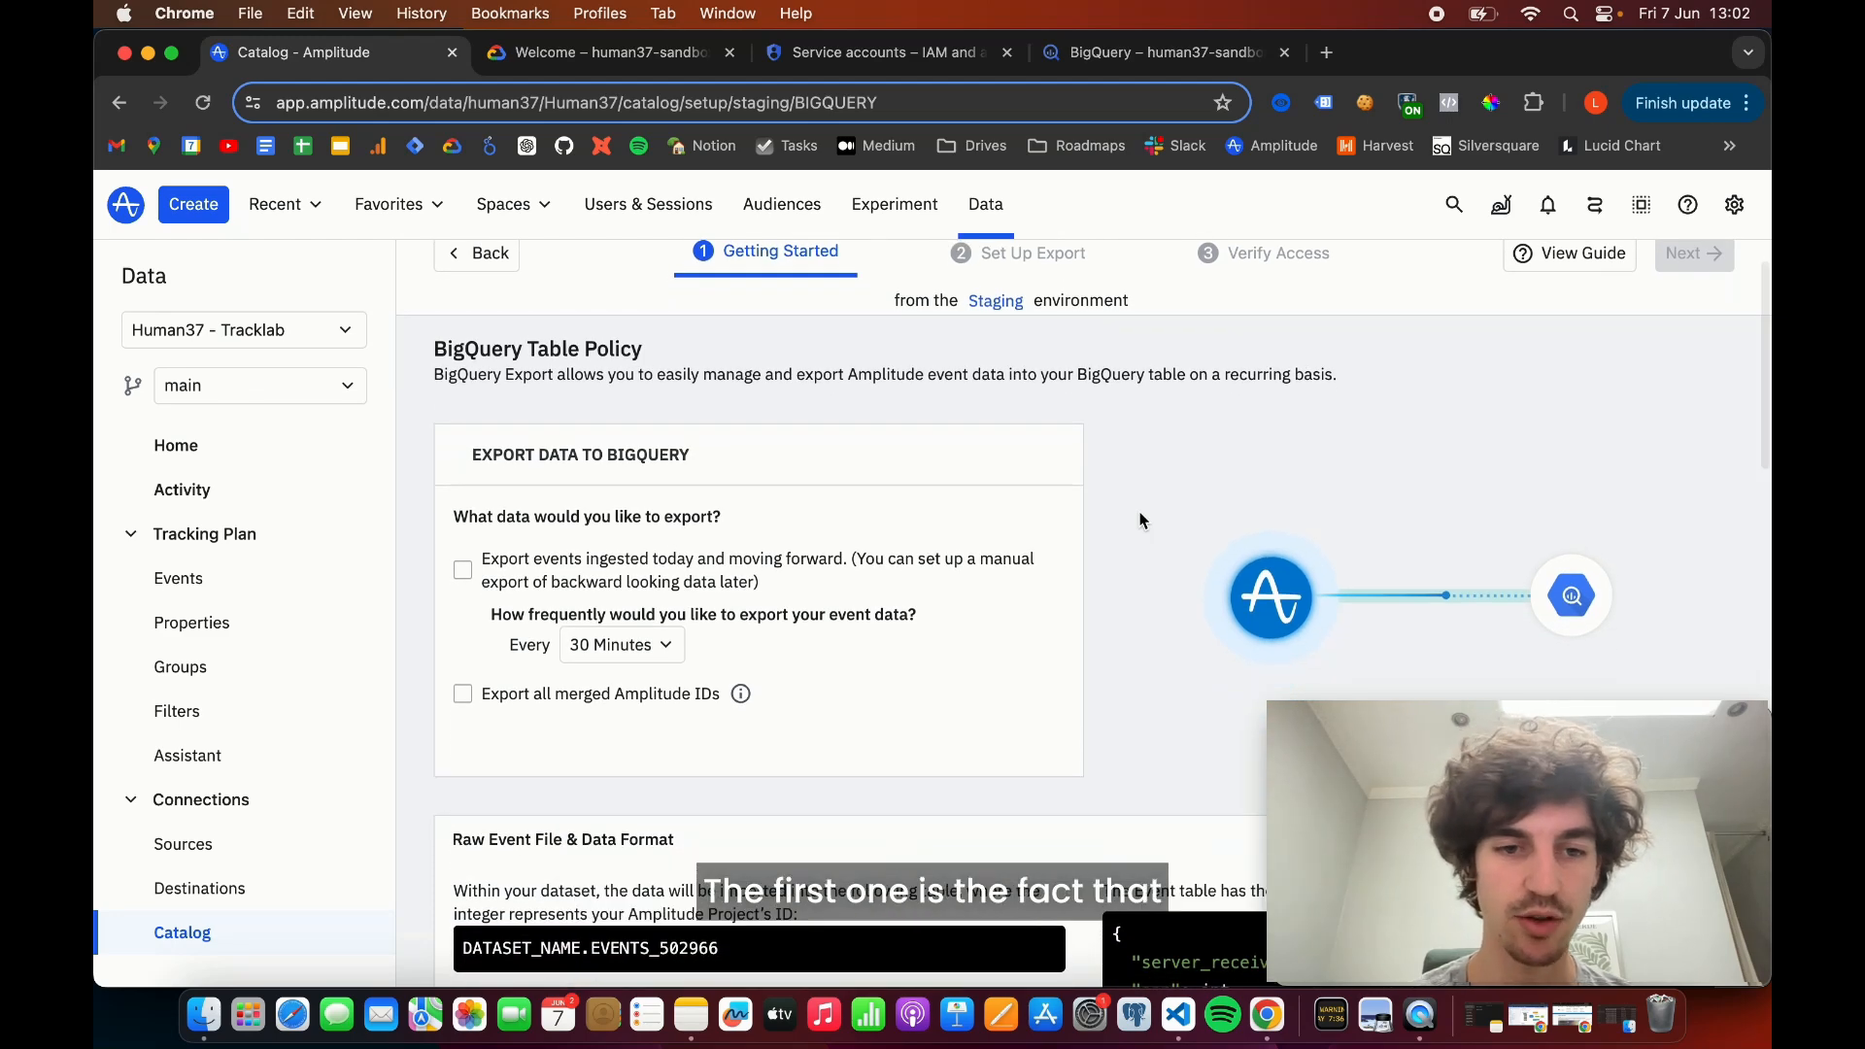
pyautogui.scroll(-2, 1142, 522)
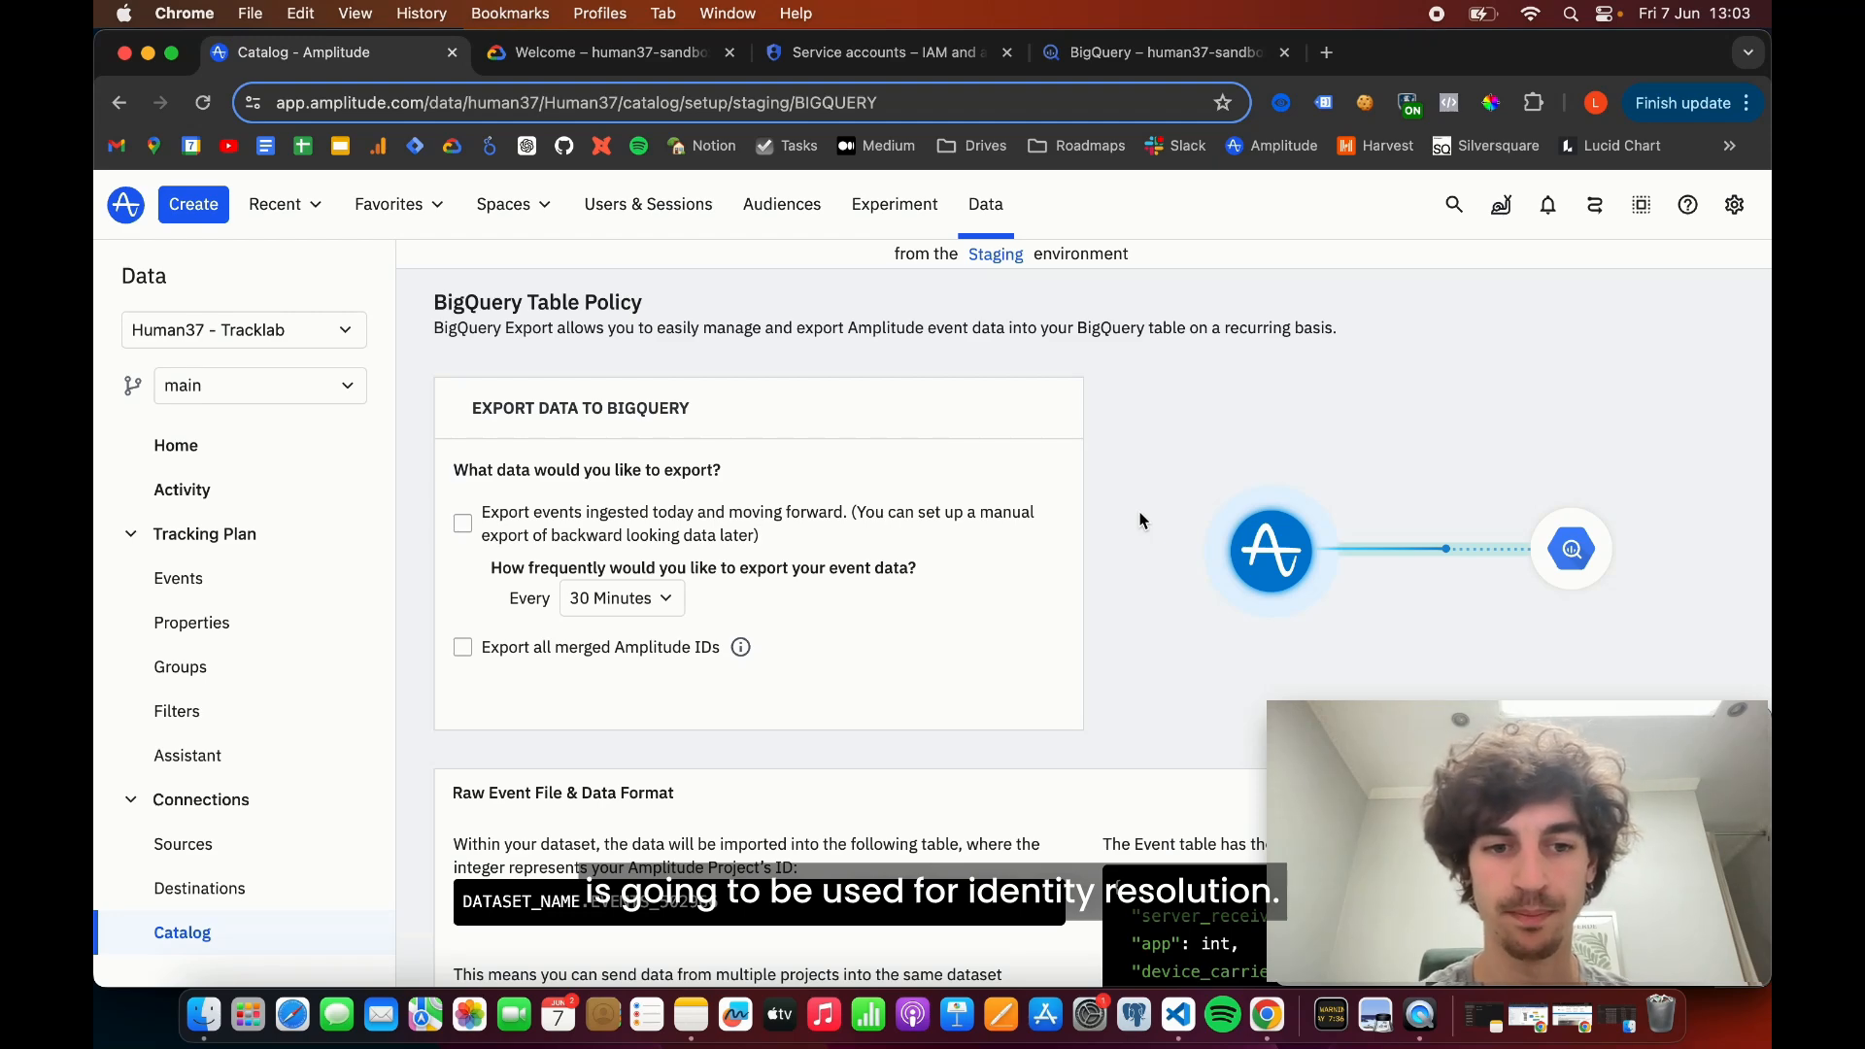
pyautogui.scroll(3, 1140, 521)
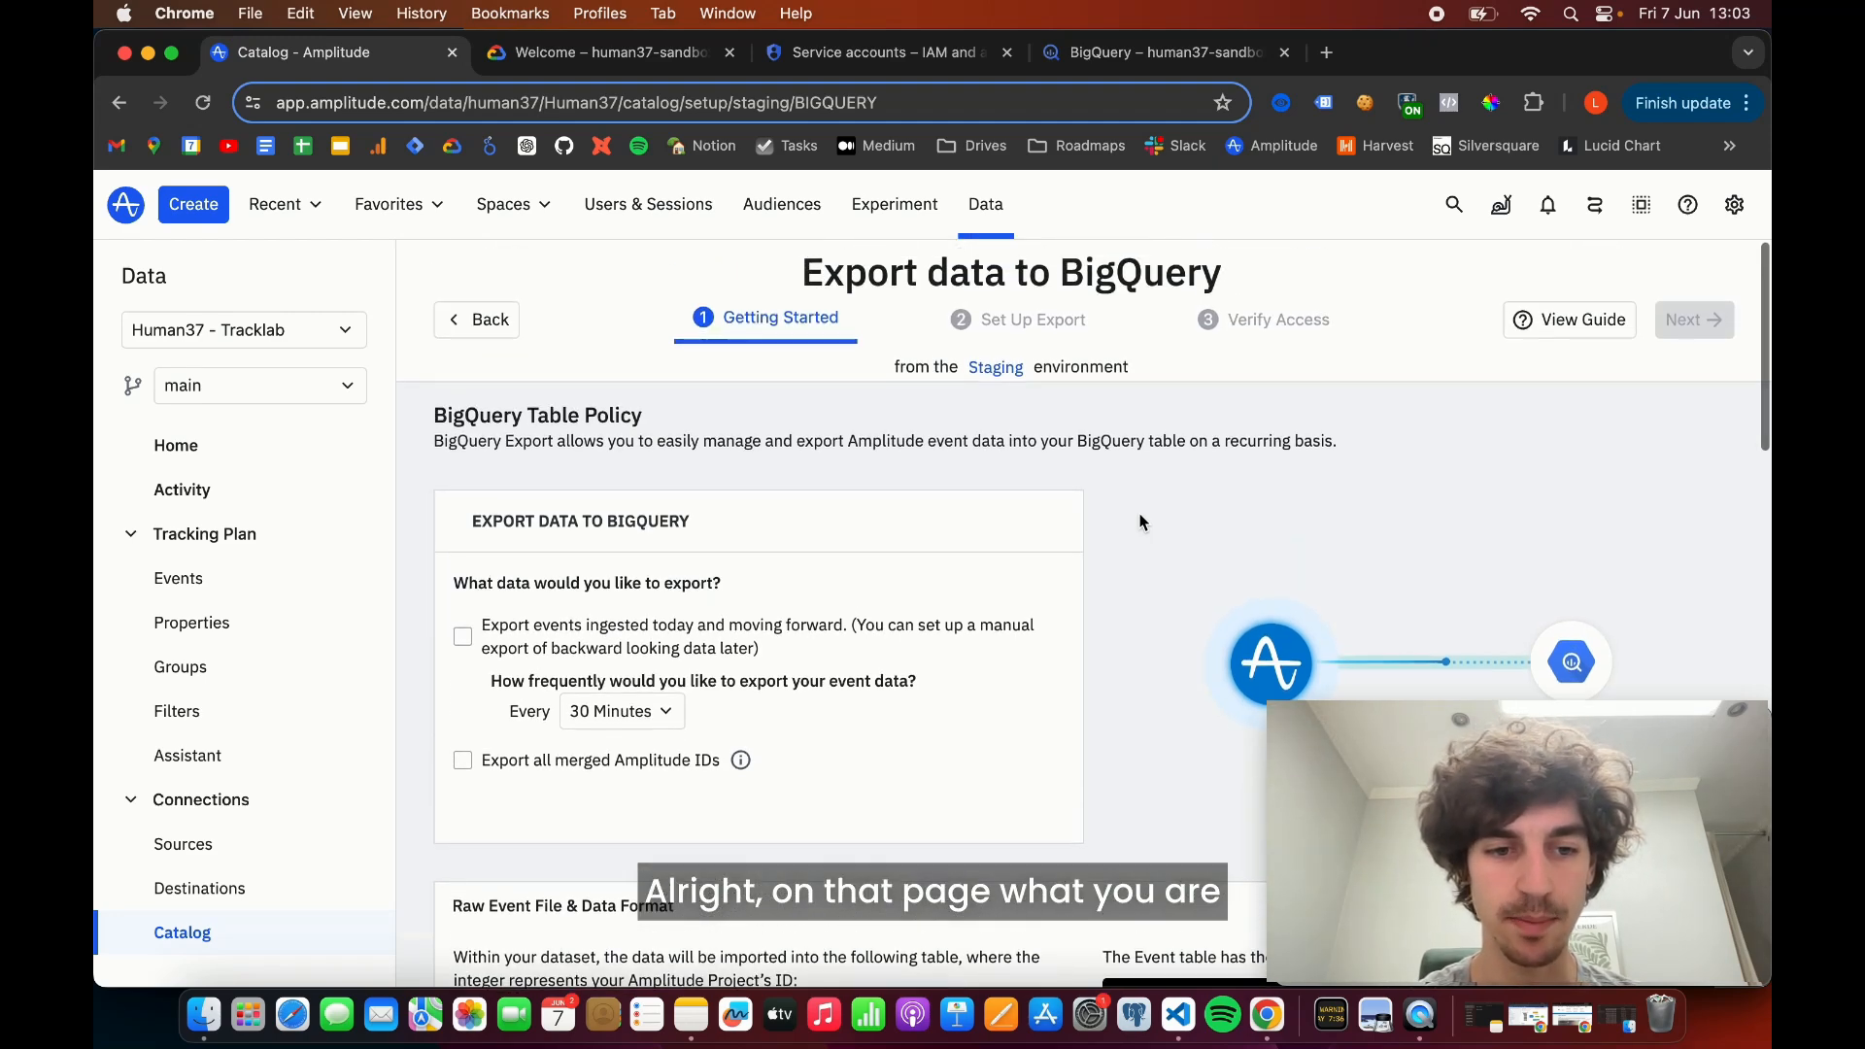
pyautogui.click(463, 639)
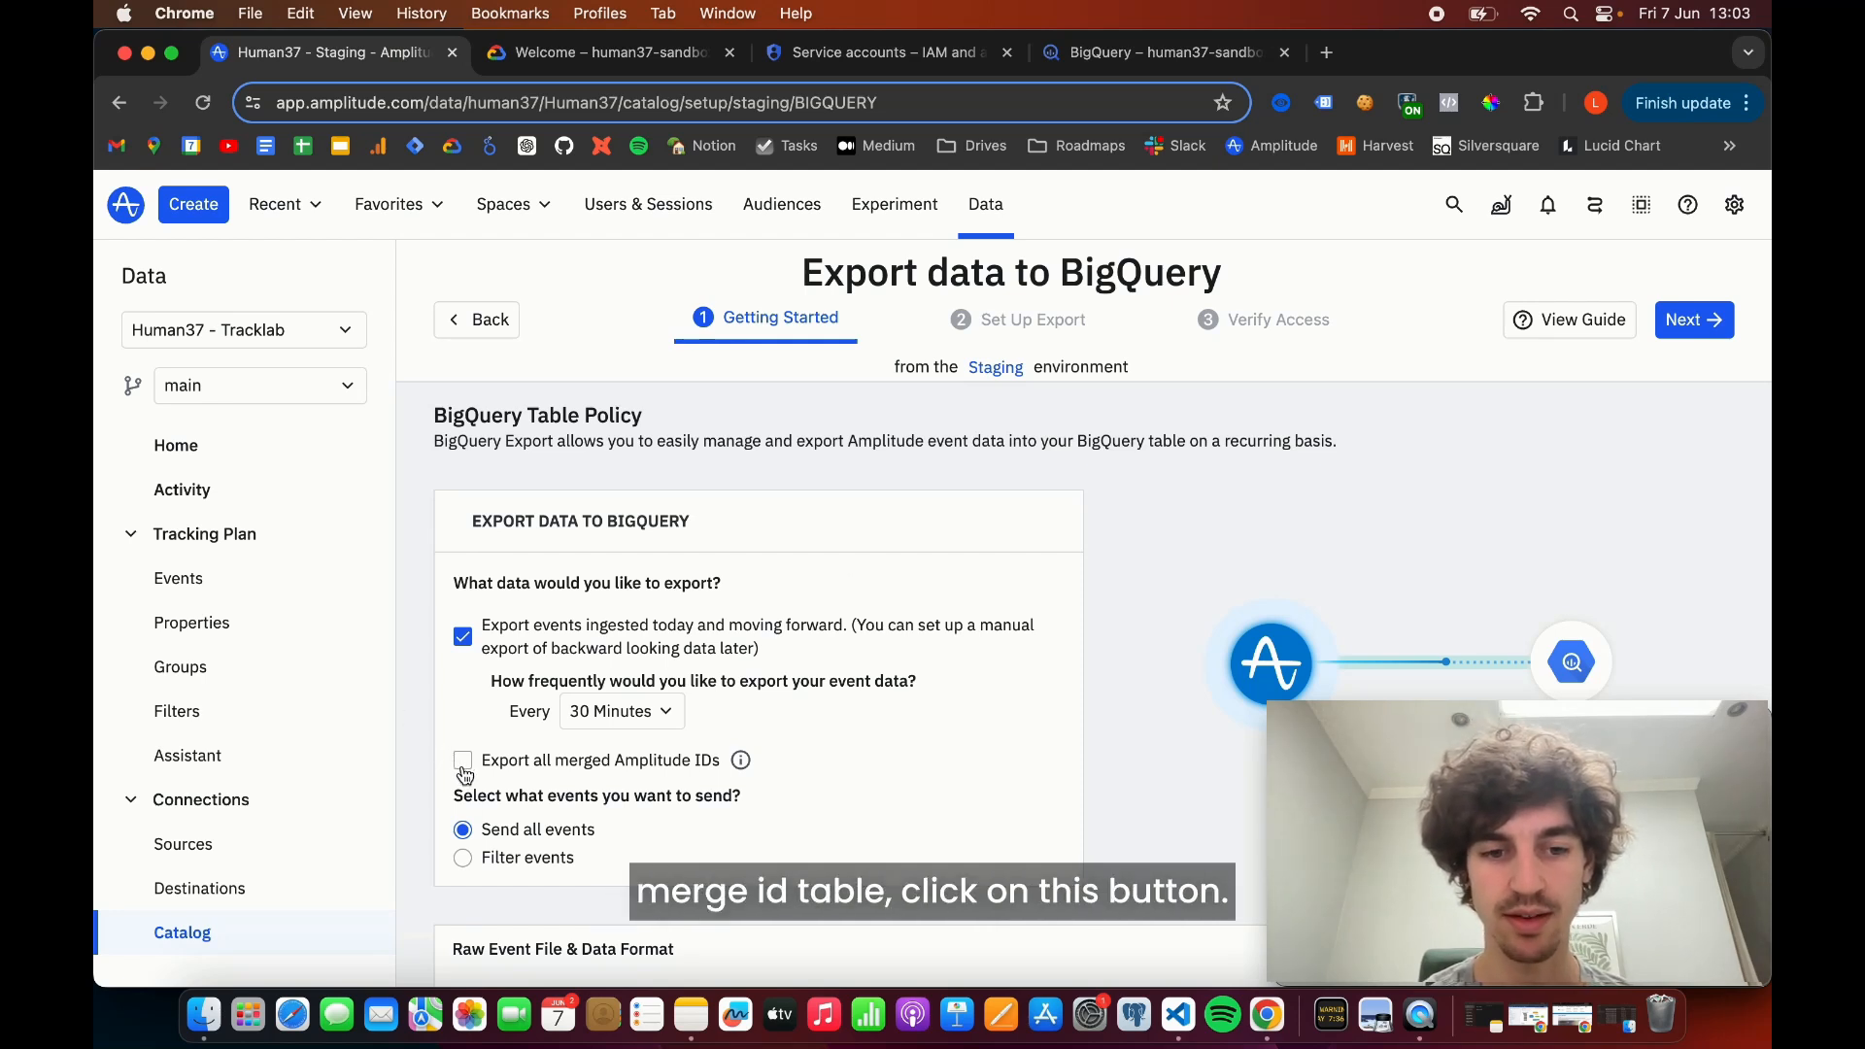
# - Examine the export frequency and event options, plus the schemas of the Event table and the Merge IDs table
pyautogui.scroll(-2, 910, 677)
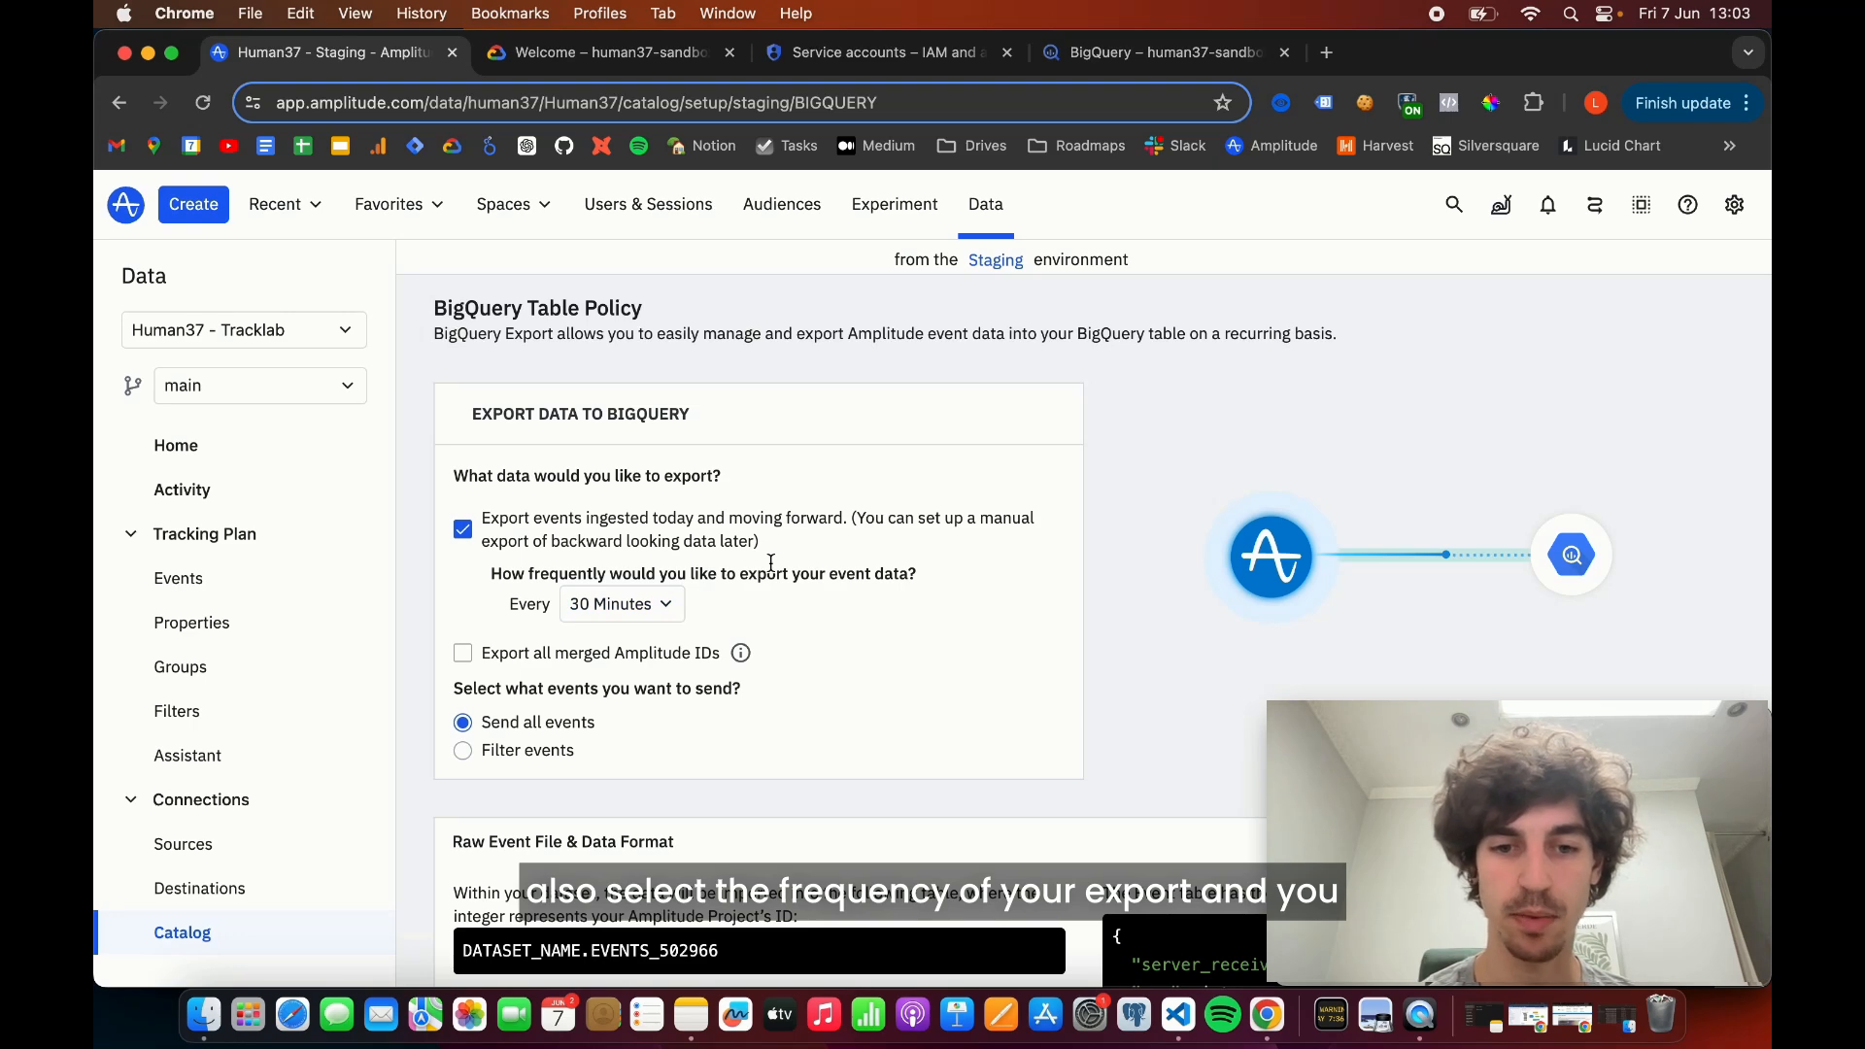
pyautogui.scroll(-2, 772, 562)
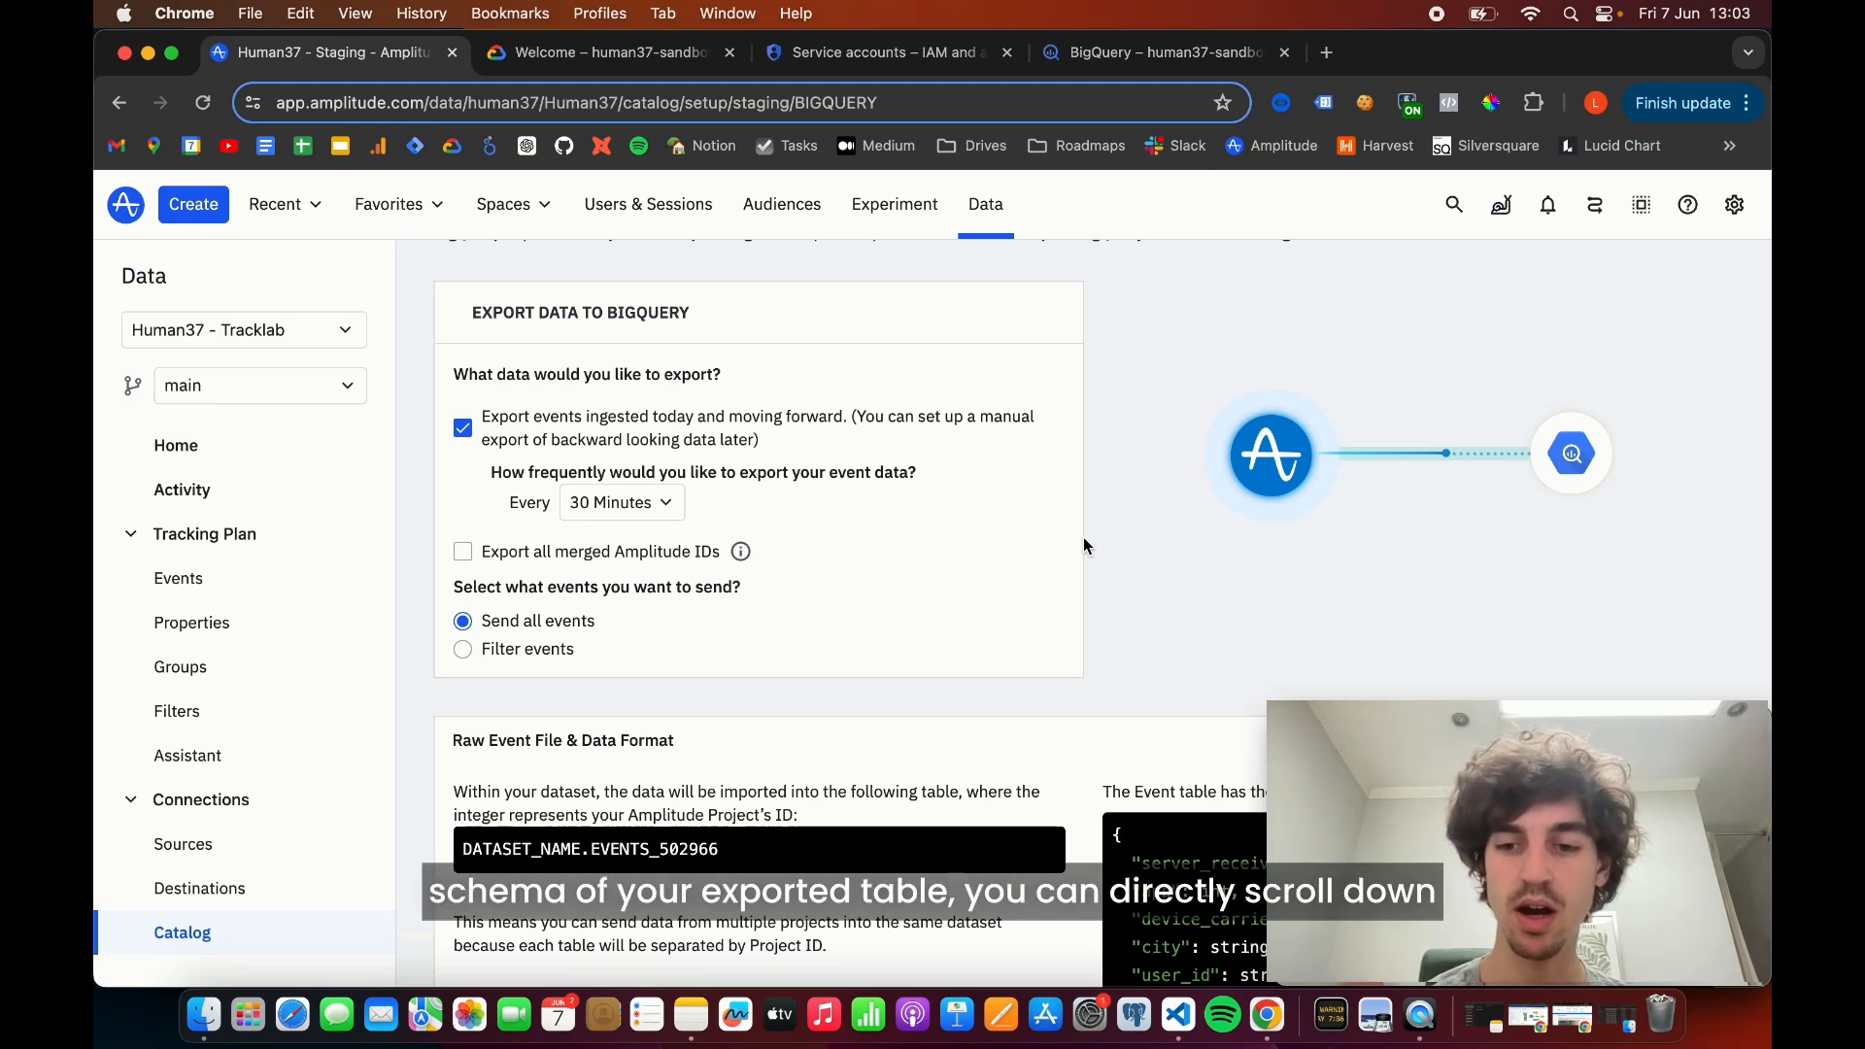
pyautogui.scroll(-5, 1084, 545)
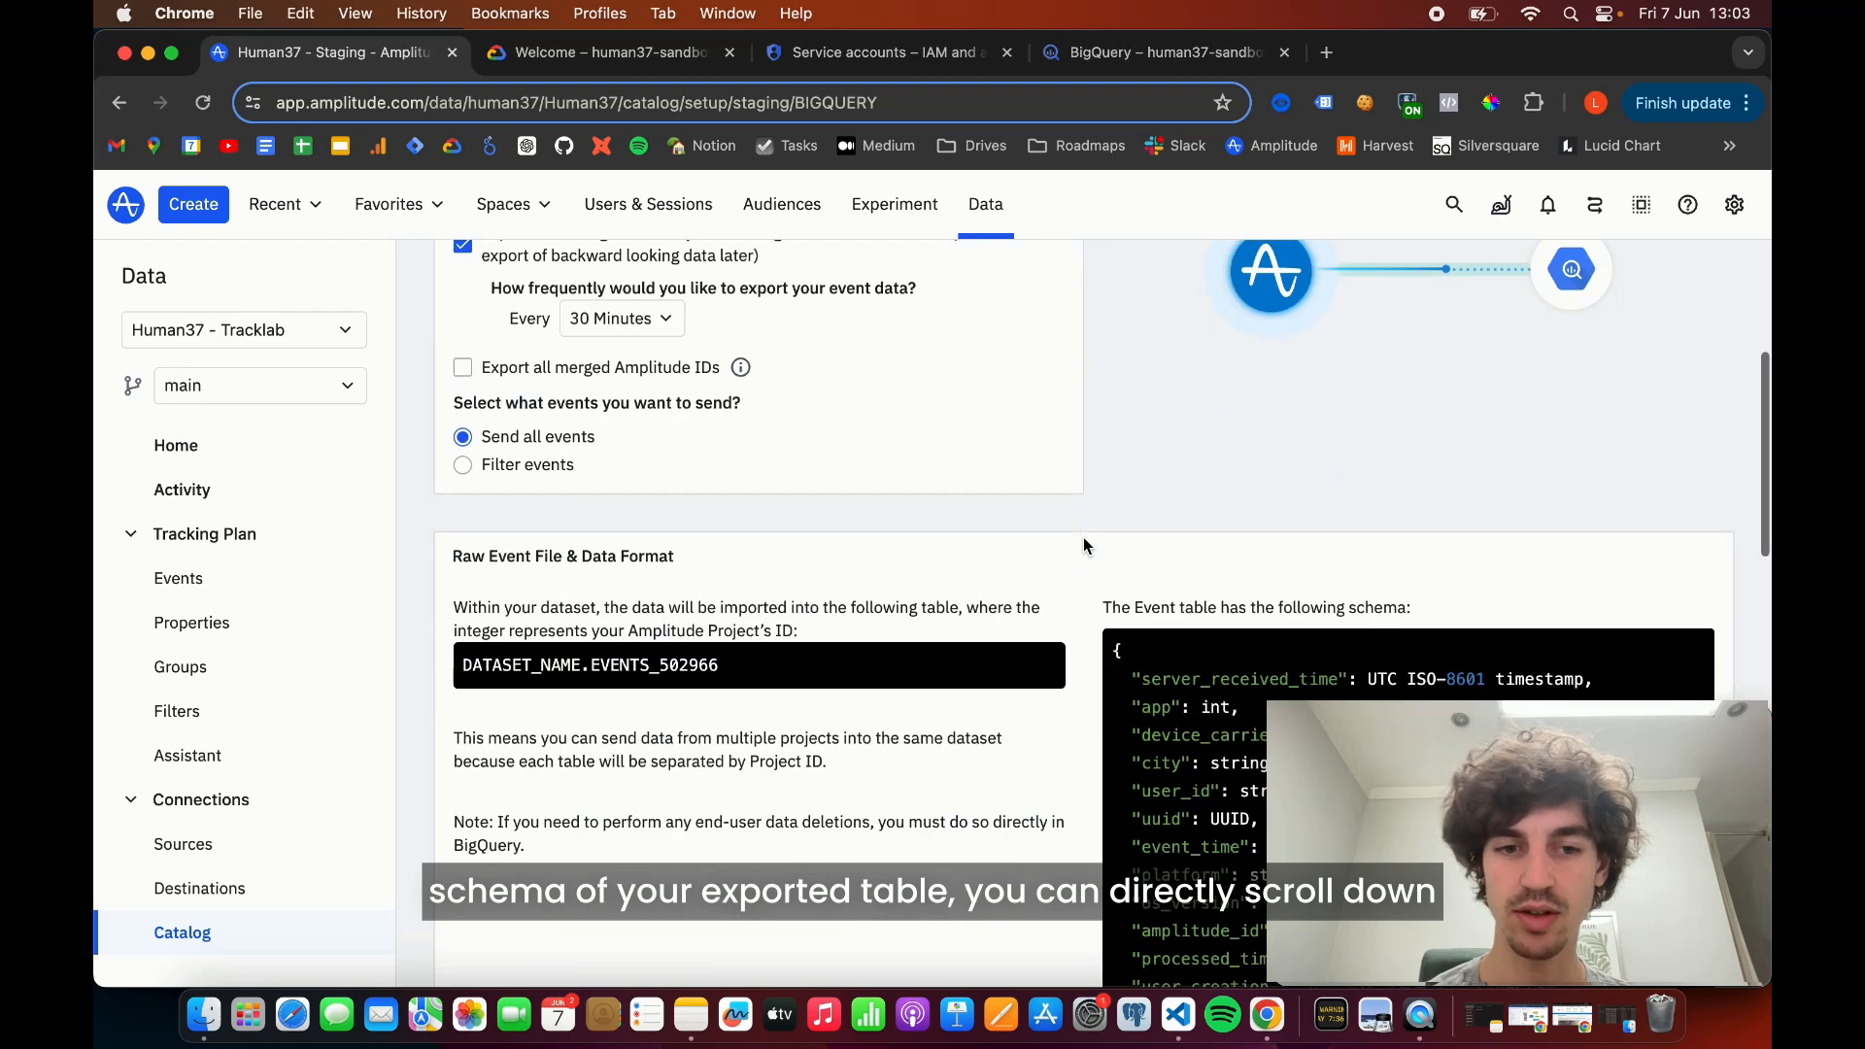
pyautogui.scroll(-1, 1084, 545)
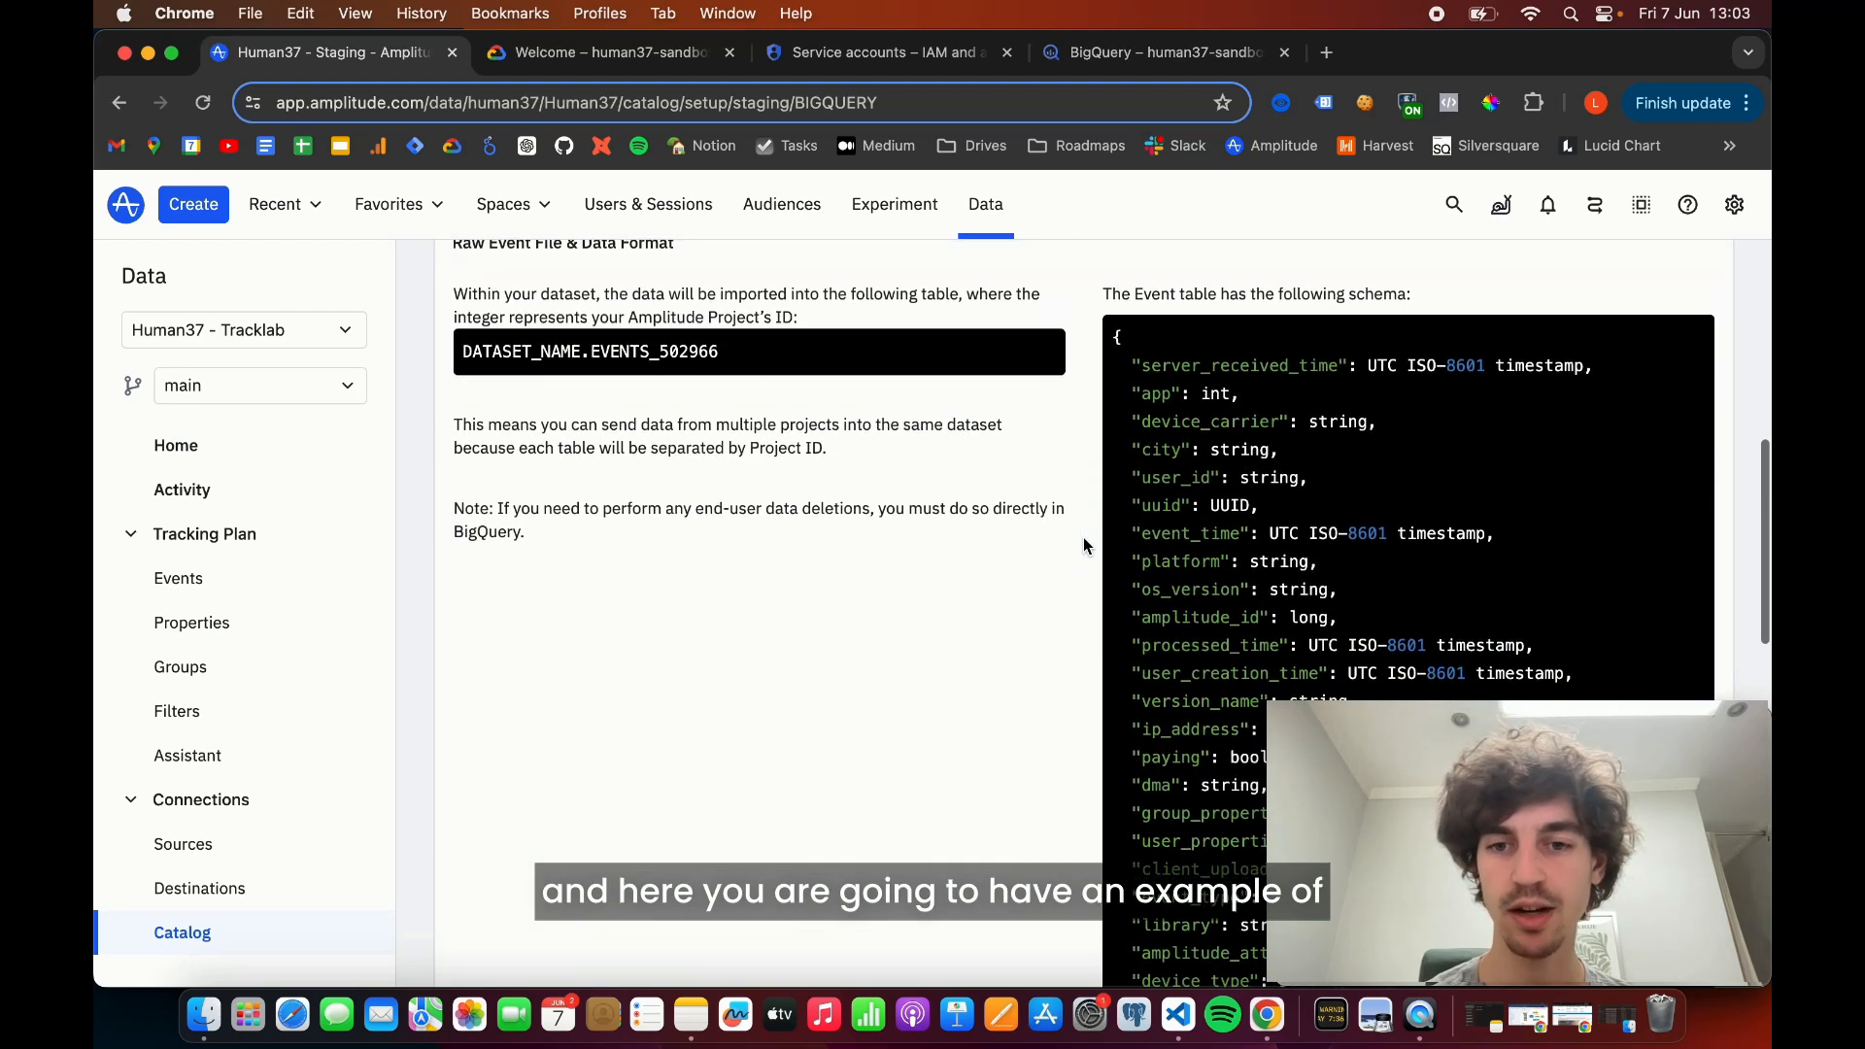
pyautogui.scroll(-2, 1298, 497)
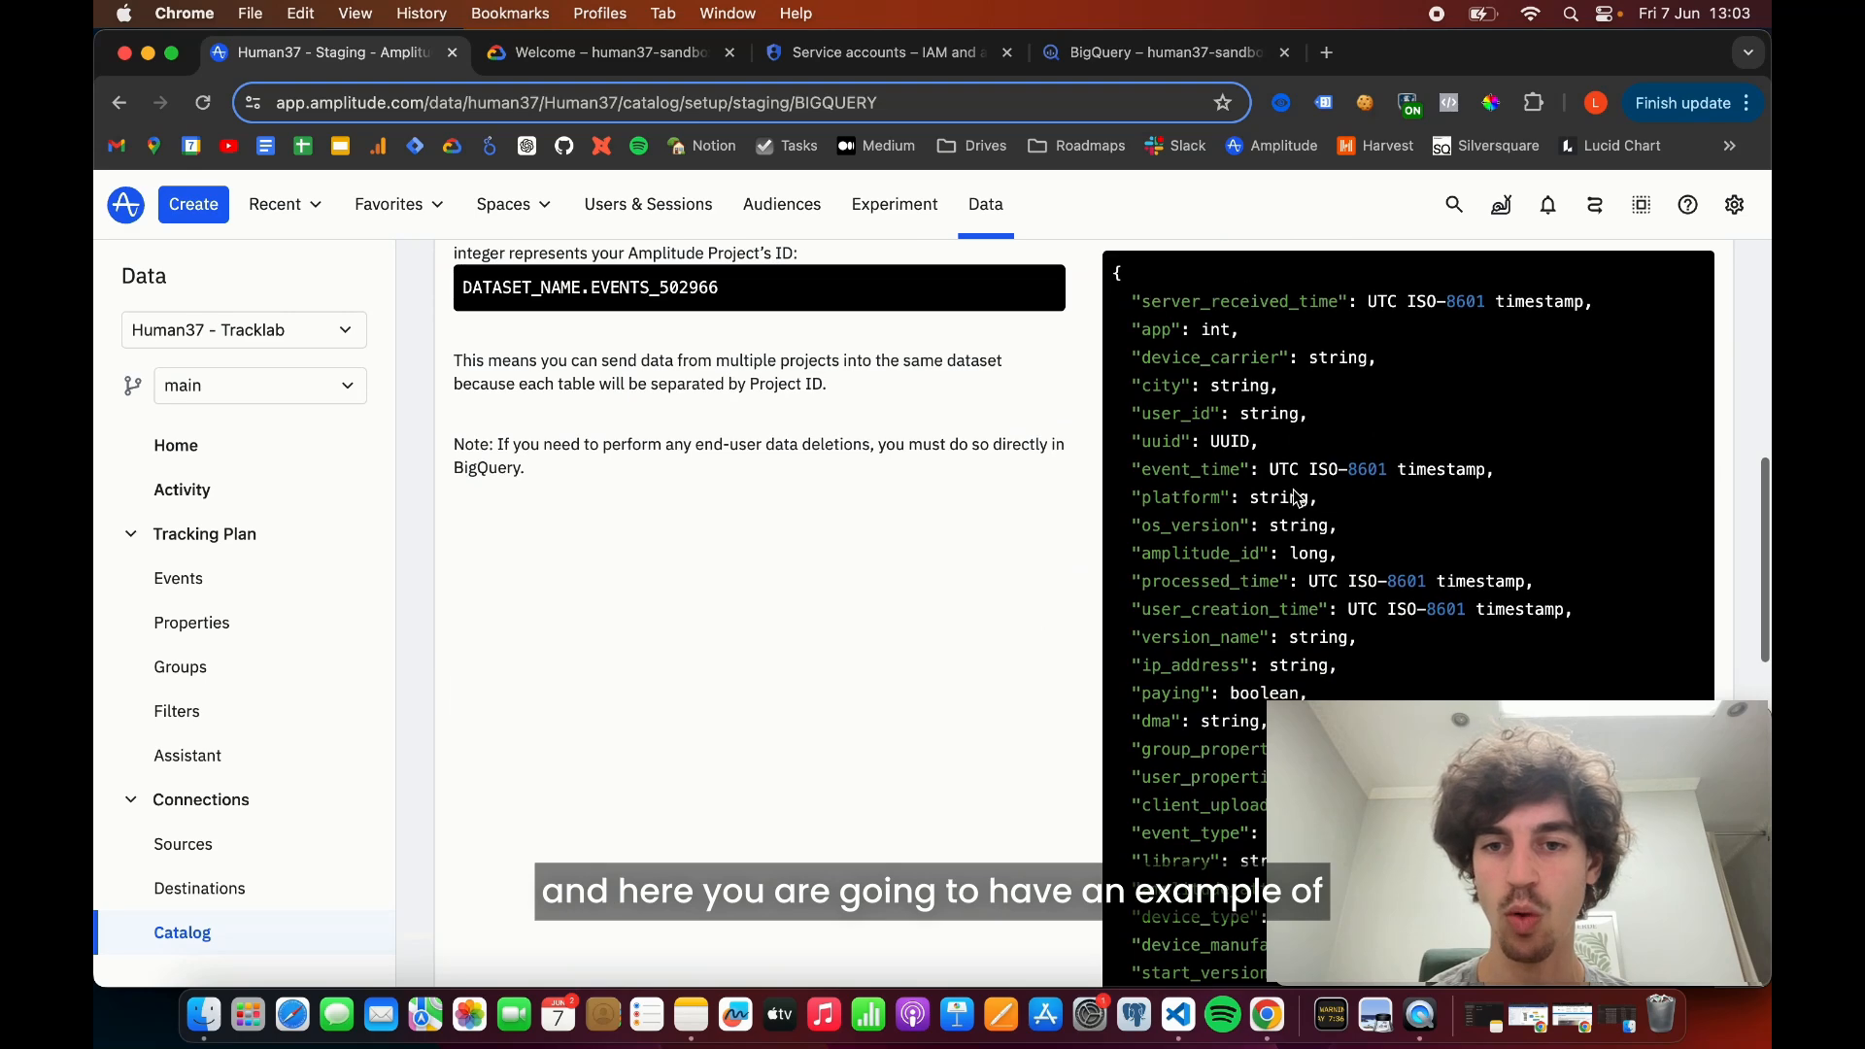
pyautogui.scroll(3, 1297, 497)
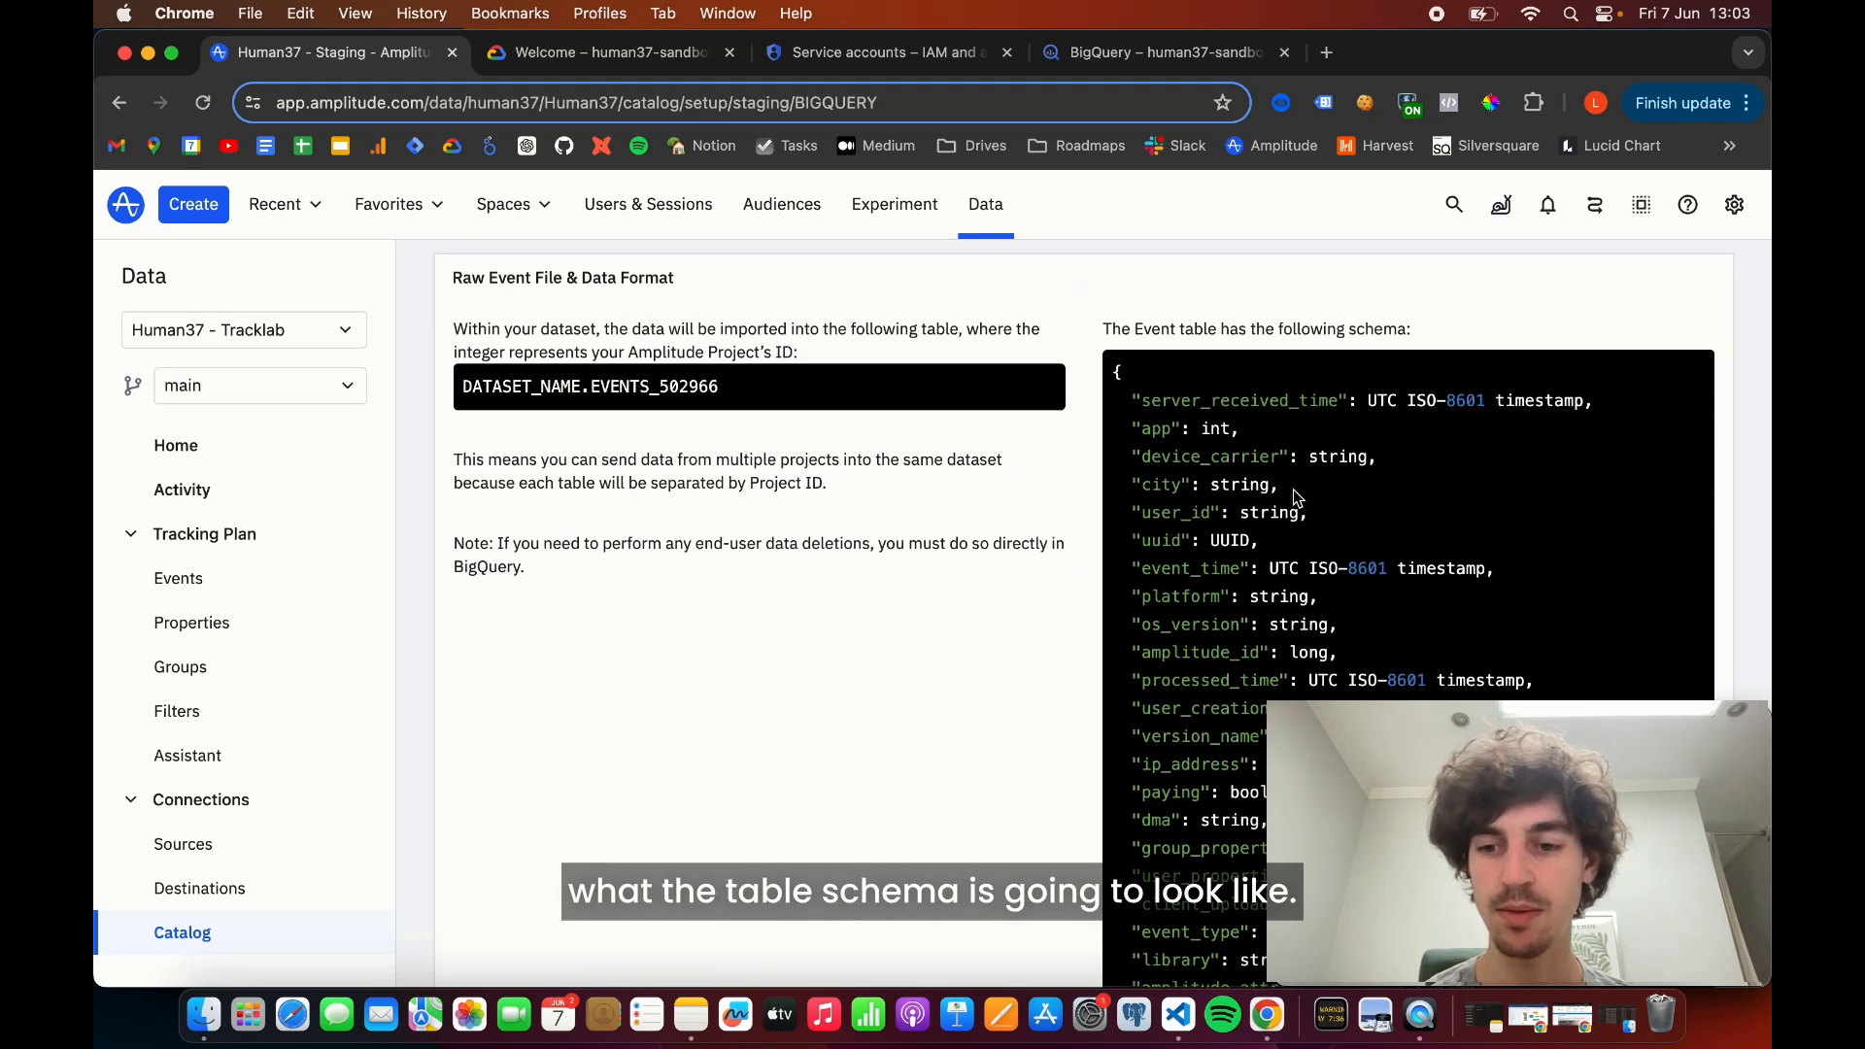
pyautogui.scroll(-10, 1293, 492)
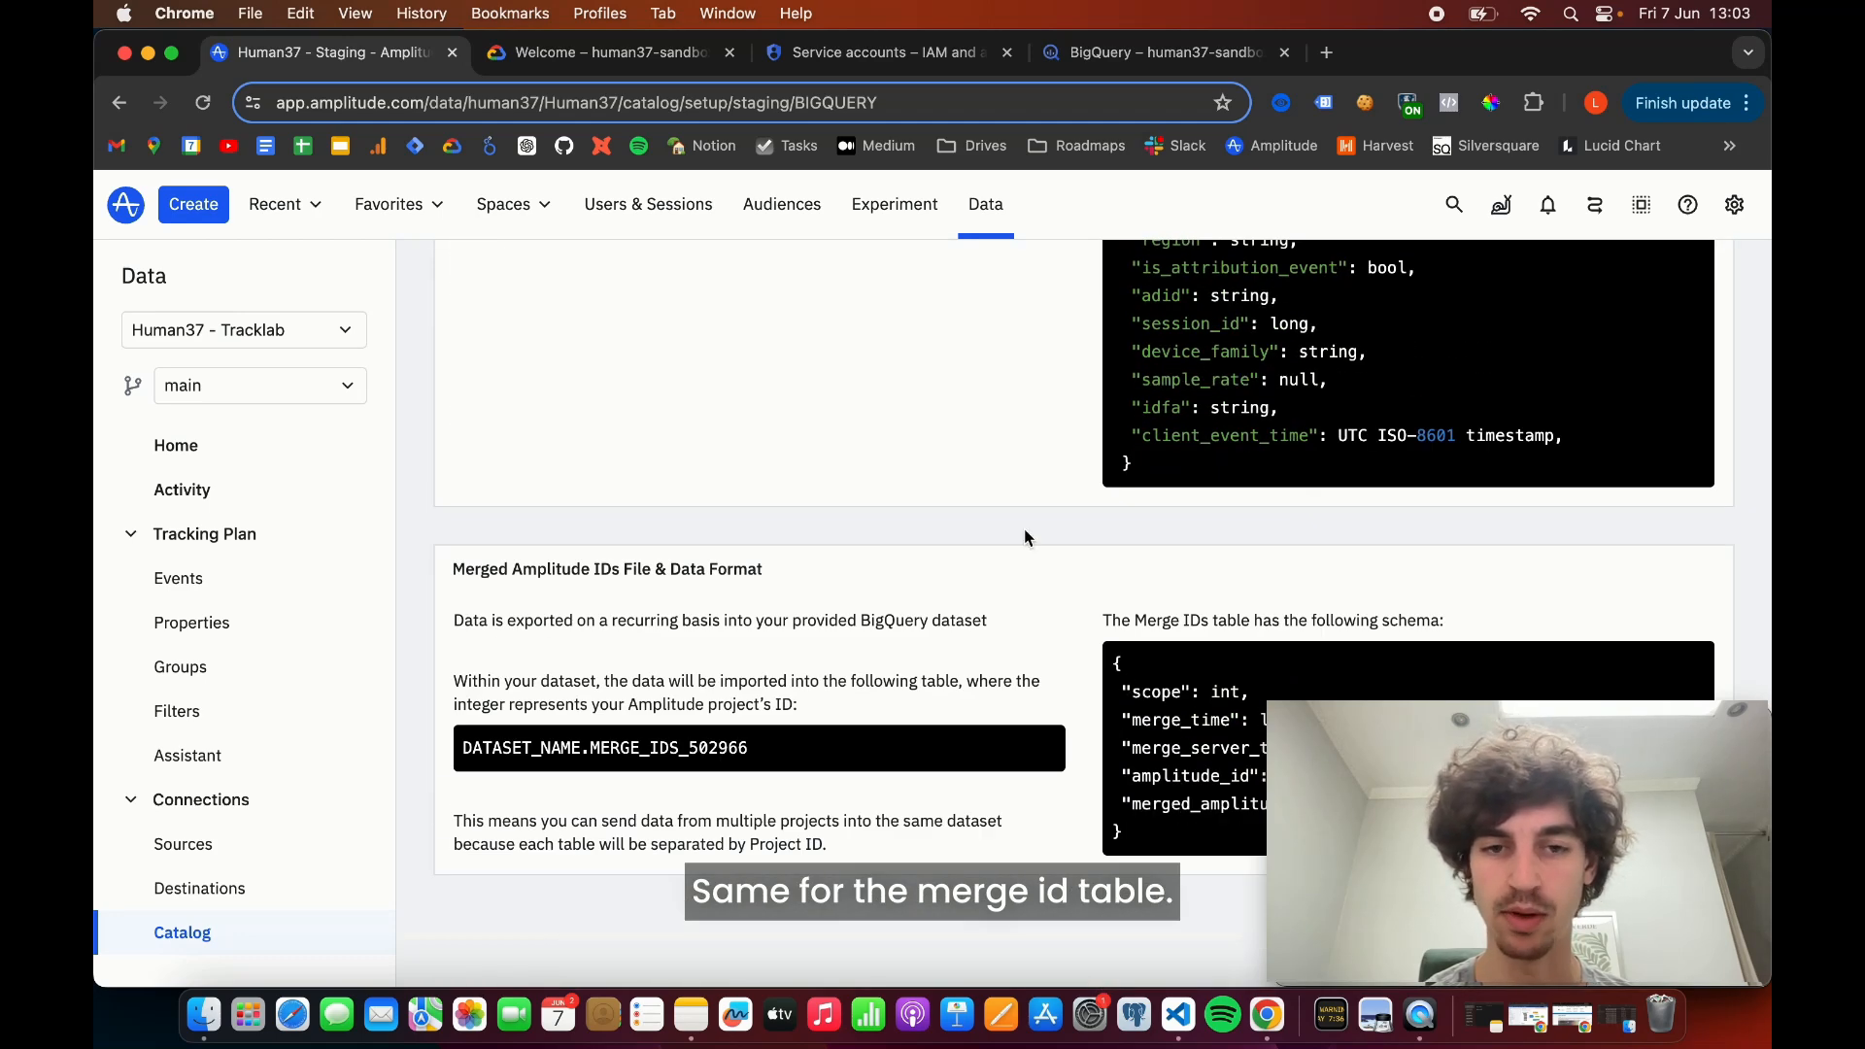
pyautogui.scroll(15, 1023, 528)
pyautogui.scroll(-1, 1262, 485)
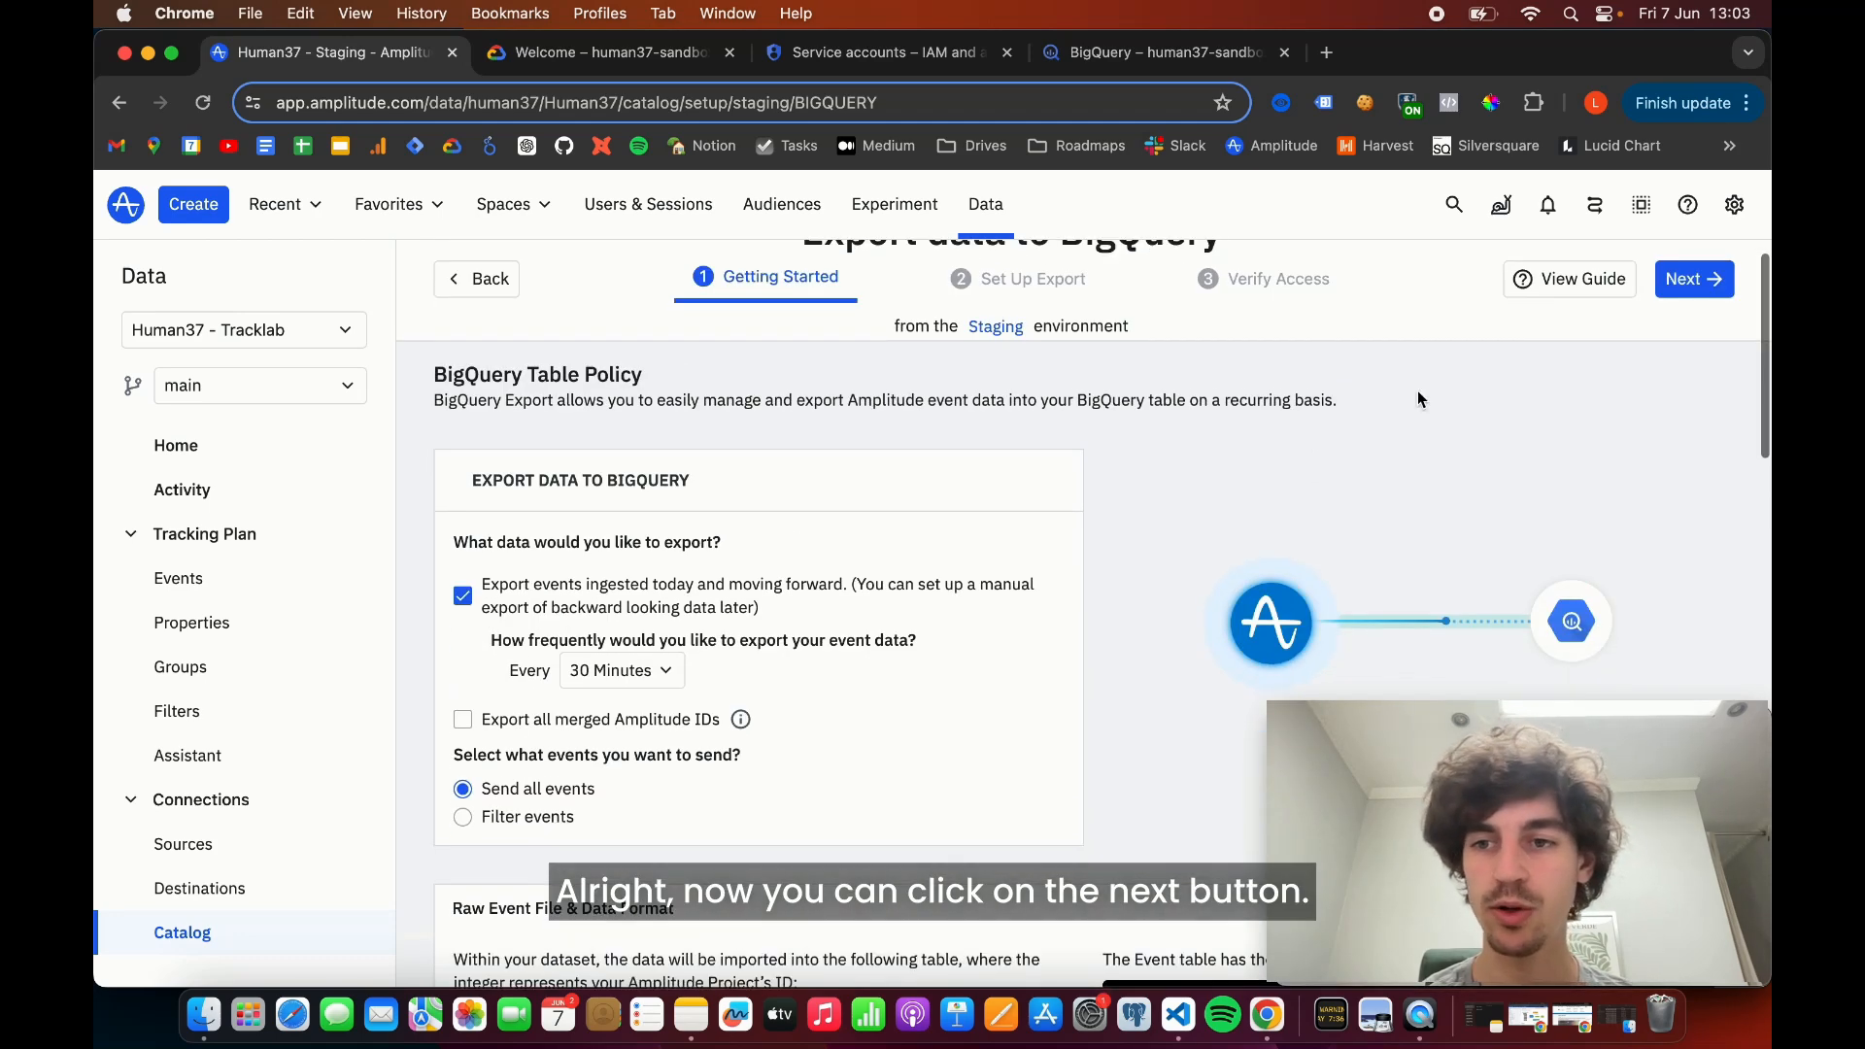
# - Continue to the Set Up Export stage and enter "Amplitude" as the BigQuery dataset name
pyautogui.click(1687, 287)
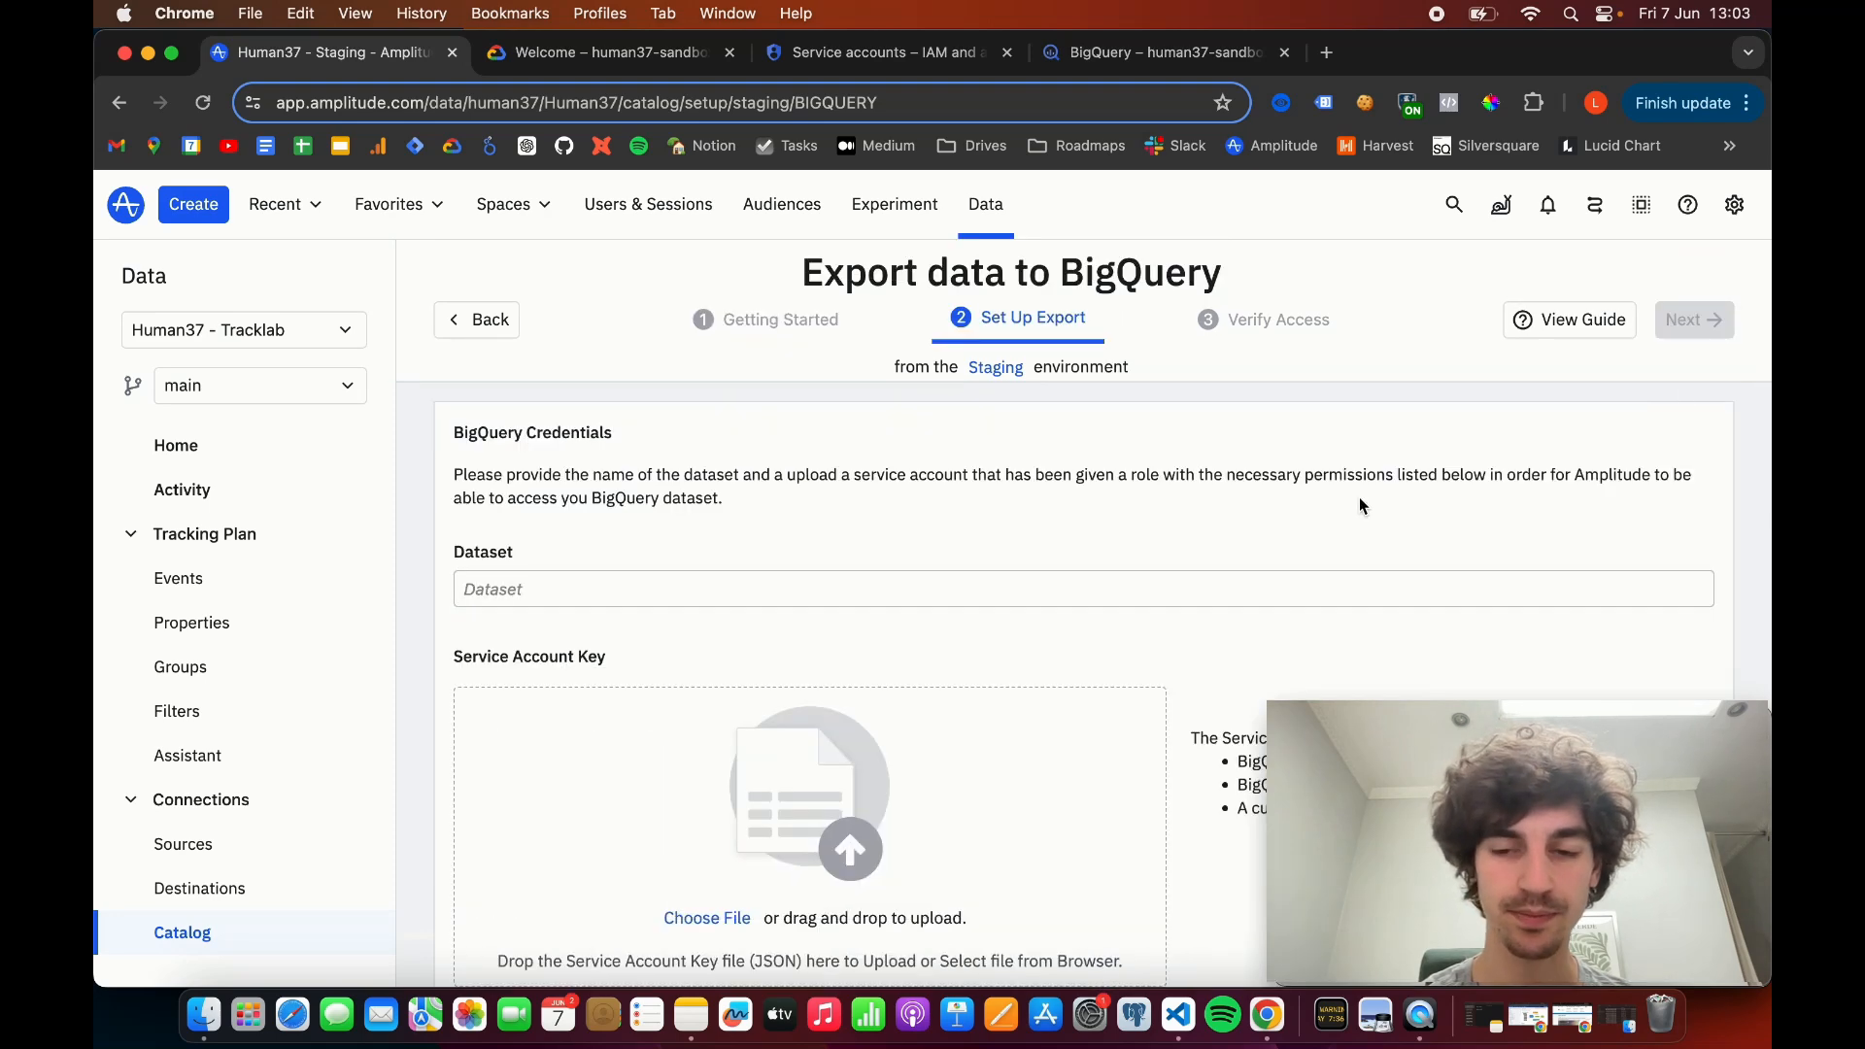
pyautogui.scroll(-1, 1360, 497)
pyautogui.scroll(1, 1360, 502)
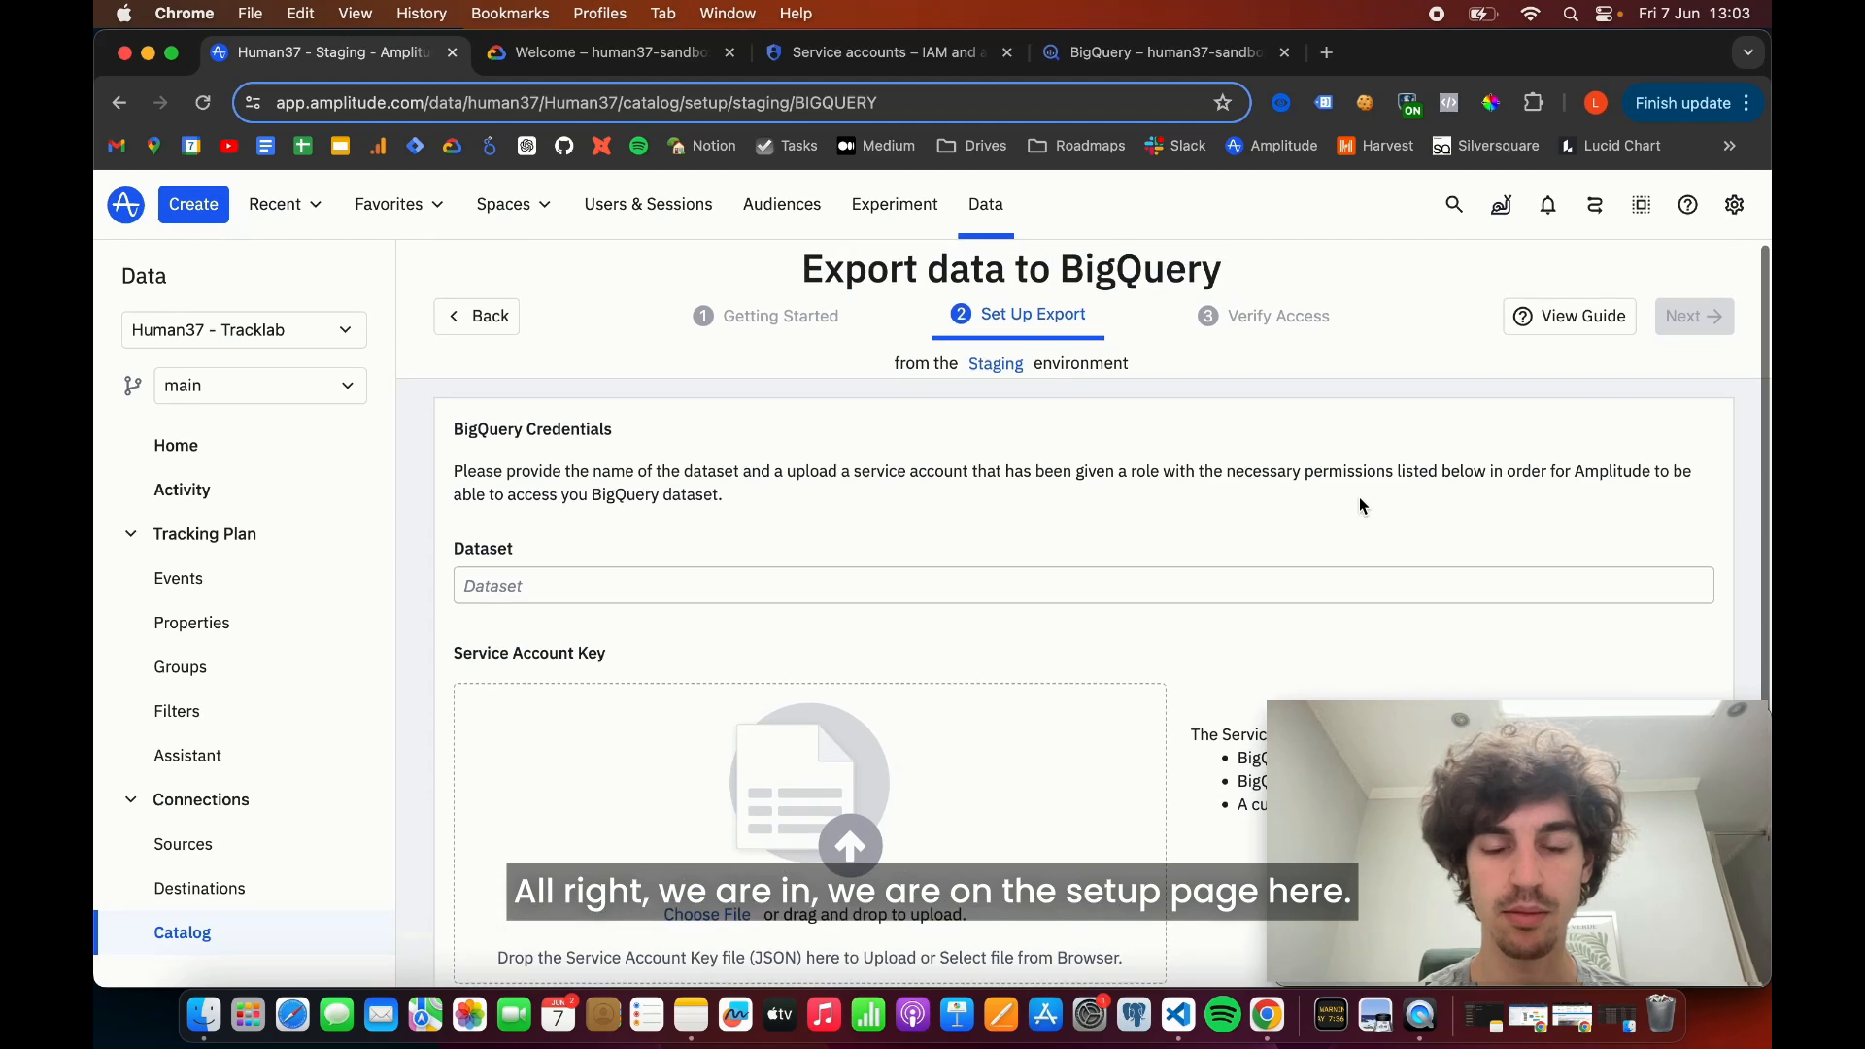
pyautogui.scroll(-1, 1360, 503)
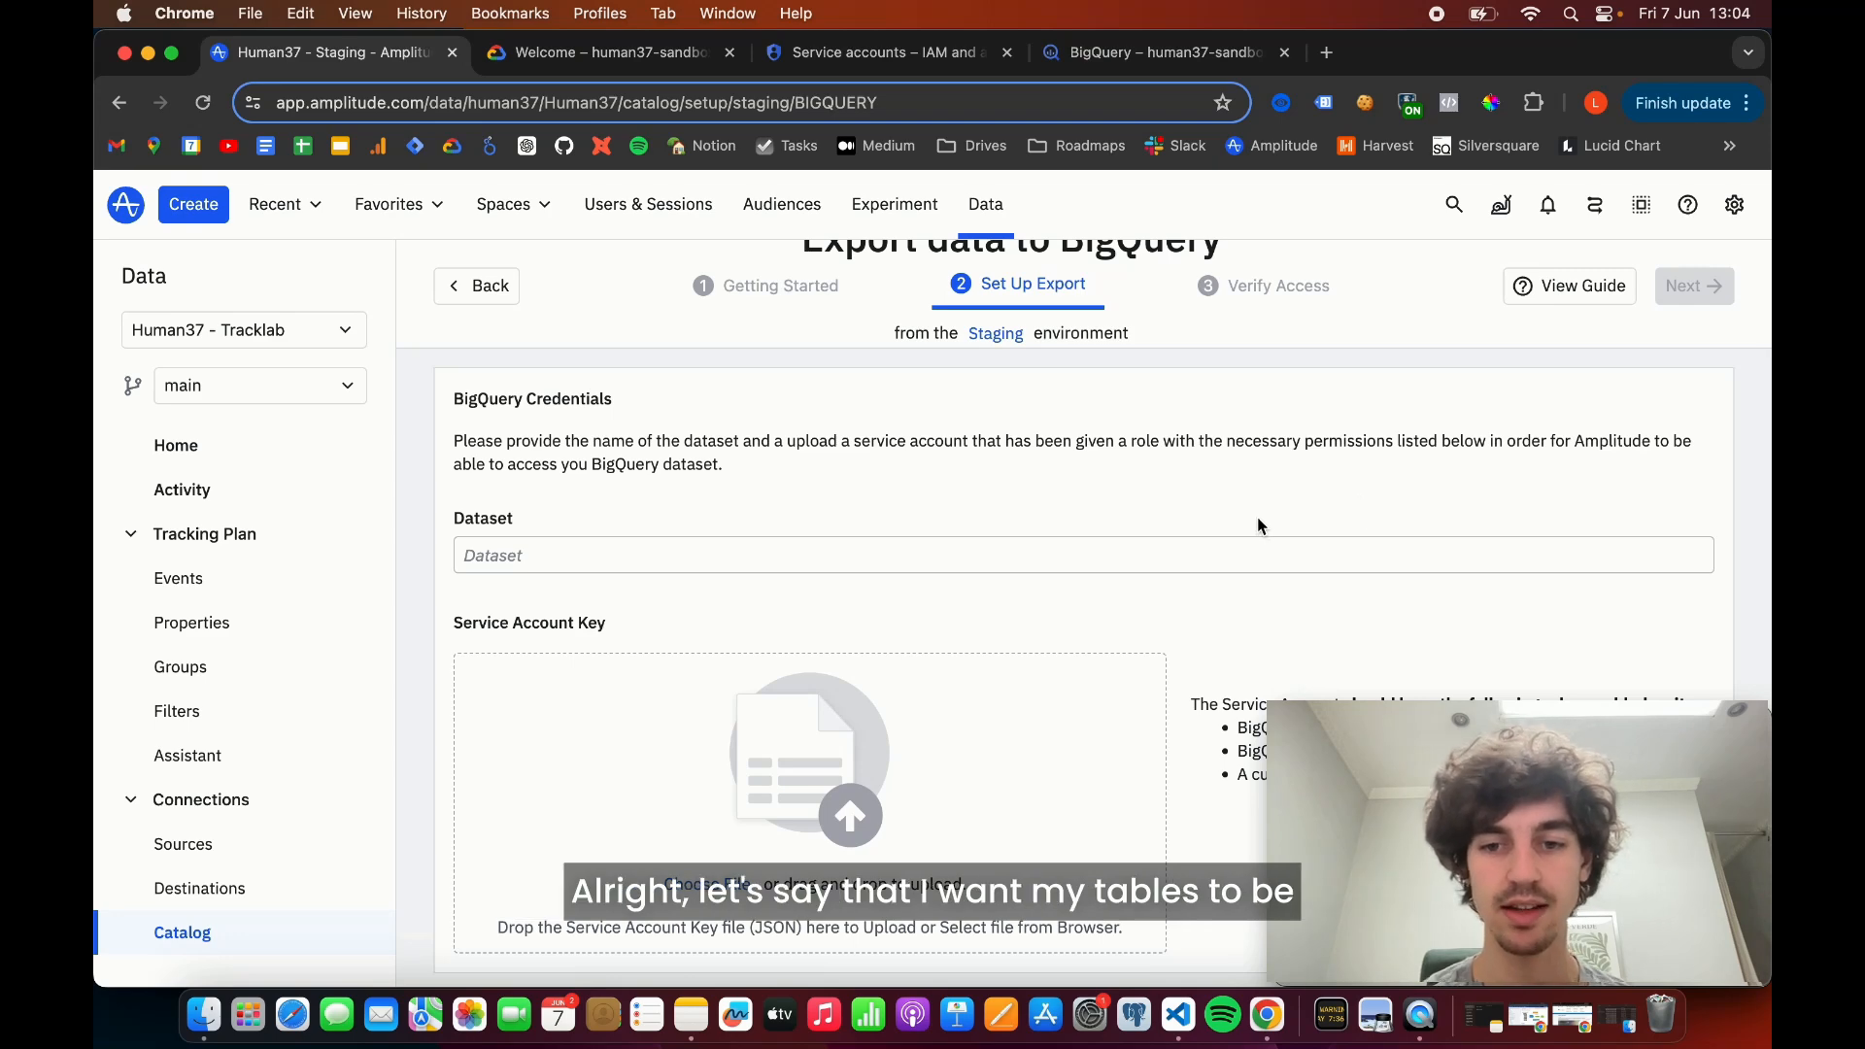
pyautogui.click(1177, 556)
pyautogui.write('Amplitude')
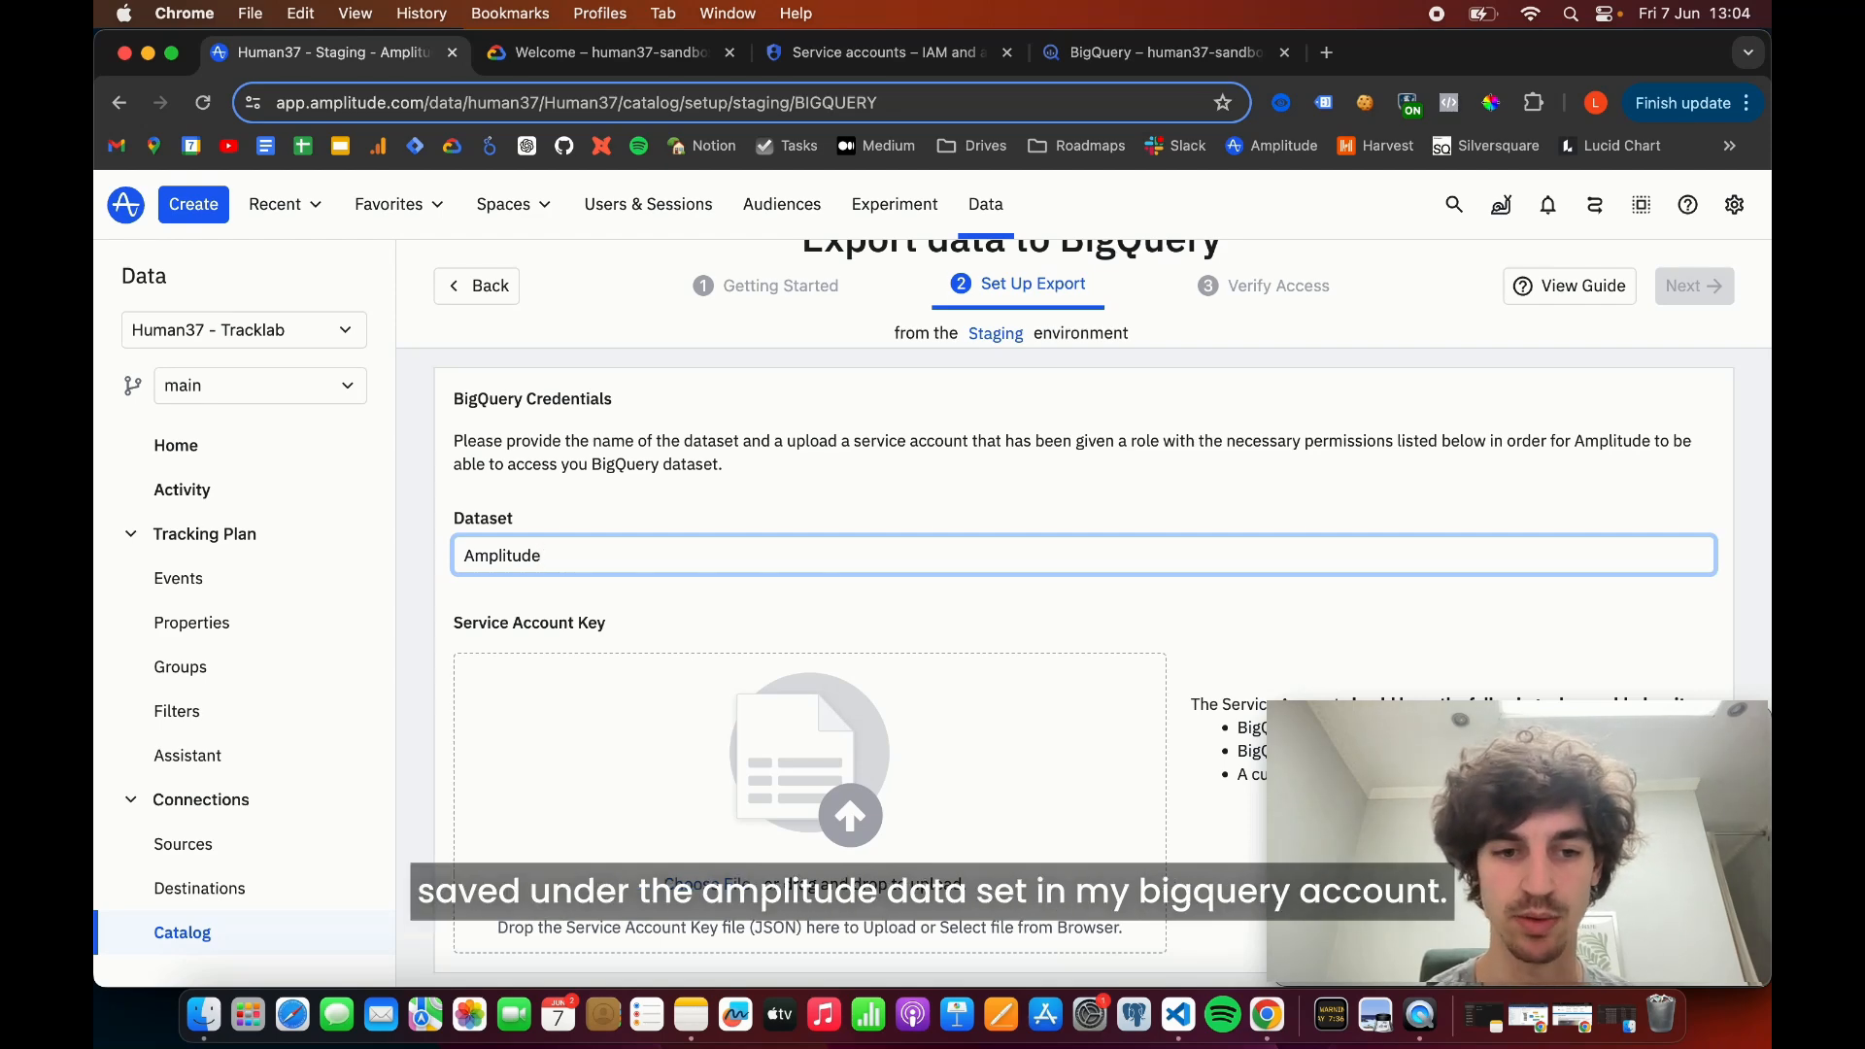
# - Switch to the Google Cloud console and open the IAM roles list for the human37-sandbox project
pyautogui.scroll(-2, 1044, 643)
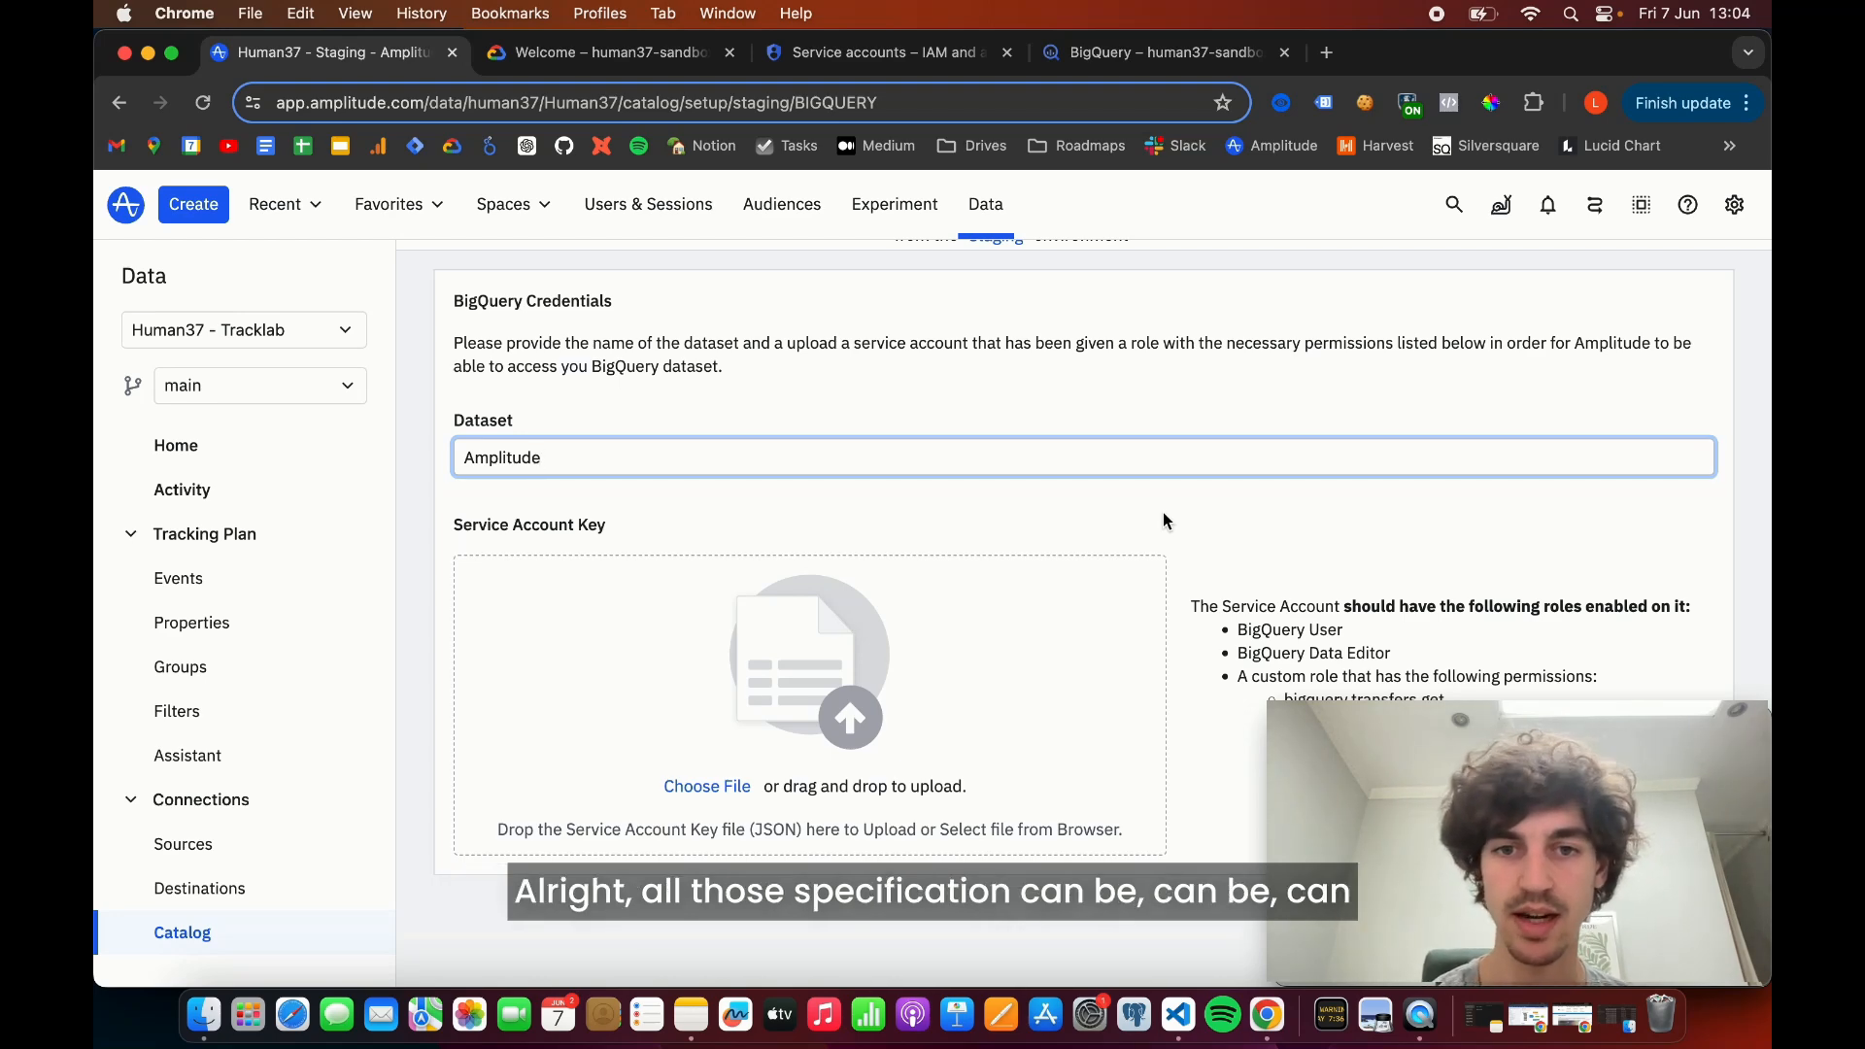
pyautogui.scroll(3, 1162, 514)
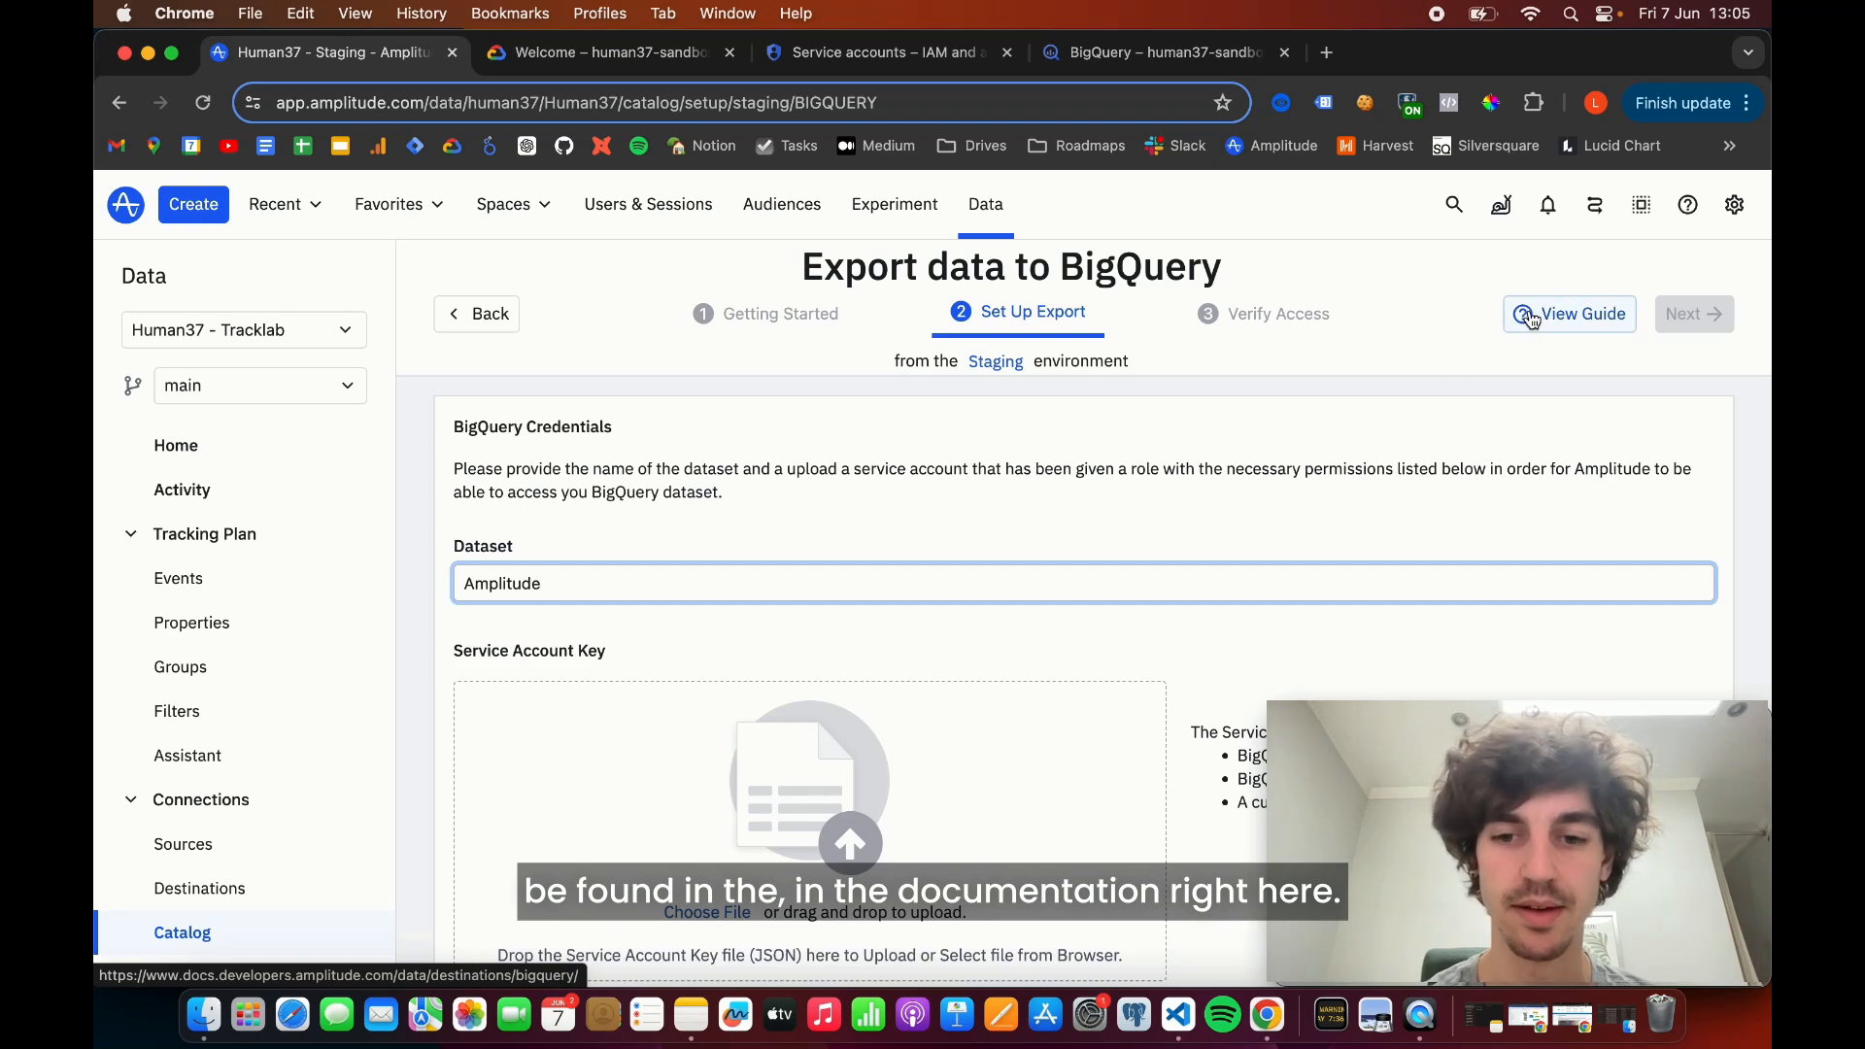
pyautogui.scroll(-3, 1341, 568)
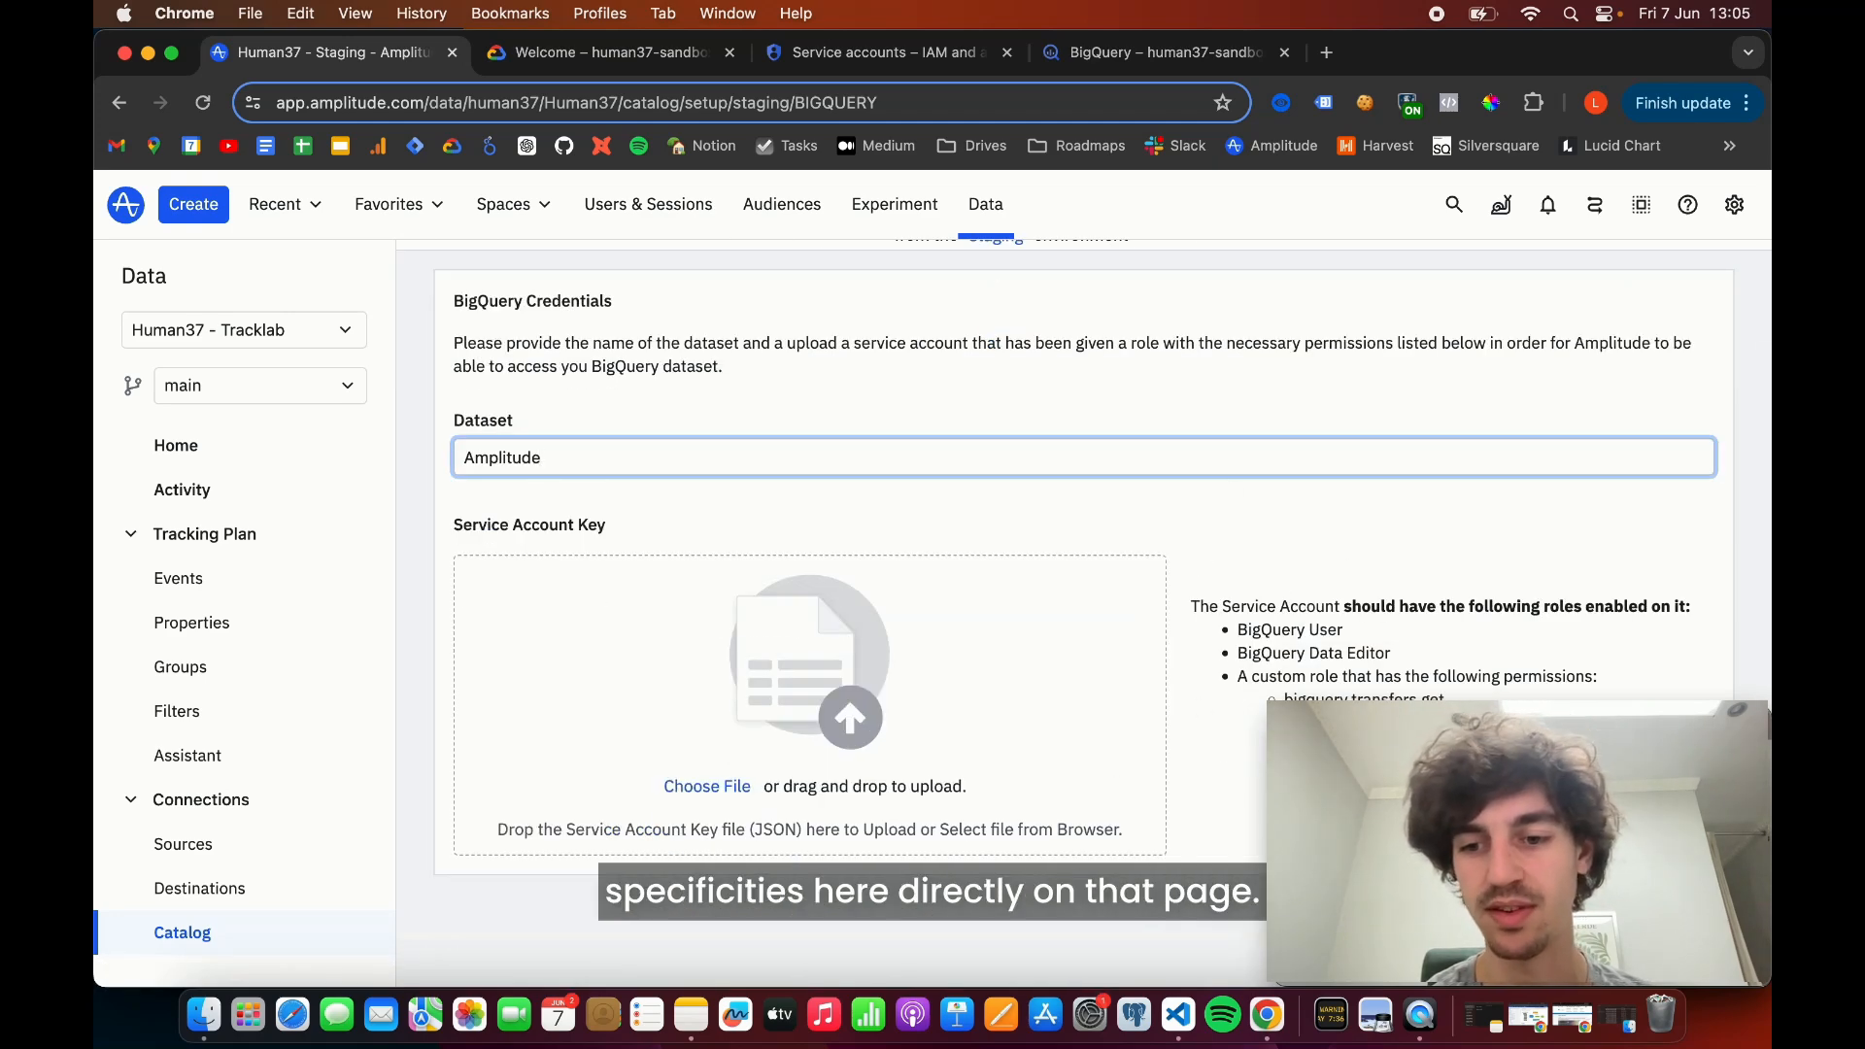
pyautogui.scroll(3, 1397, 570)
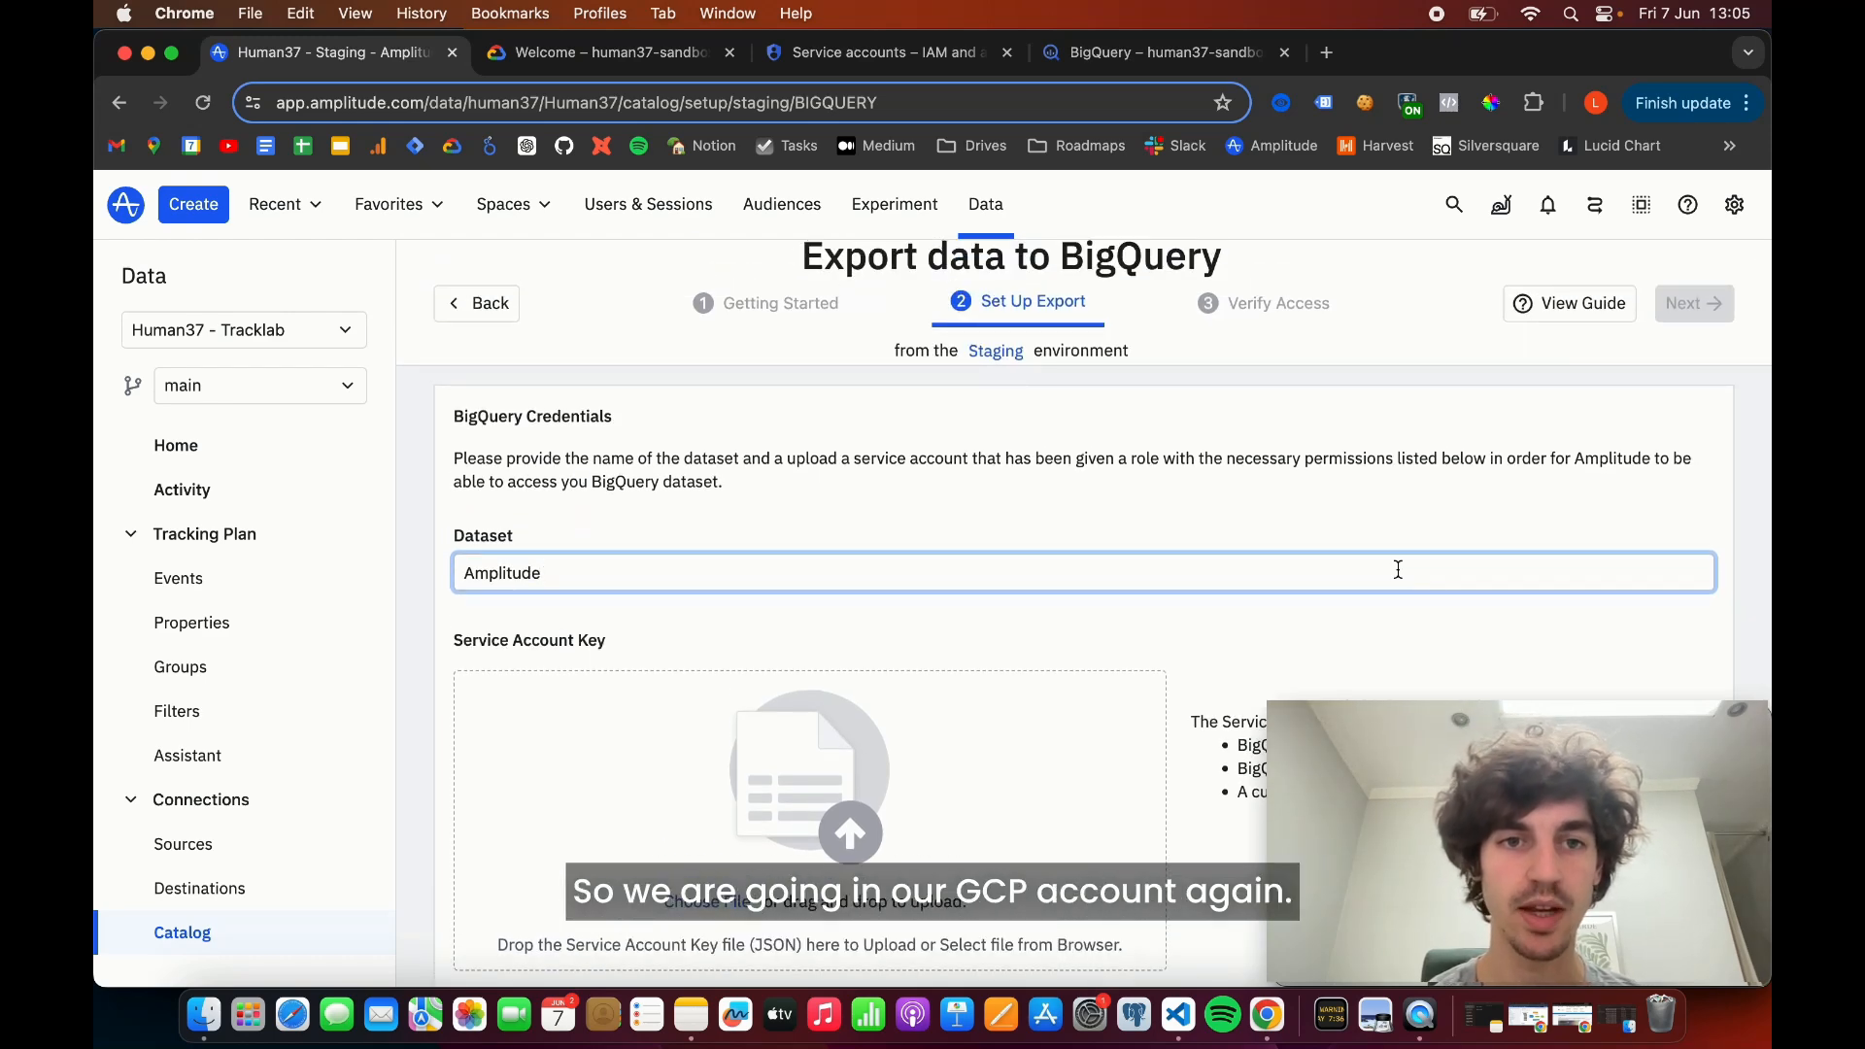
pyautogui.click(586, 58)
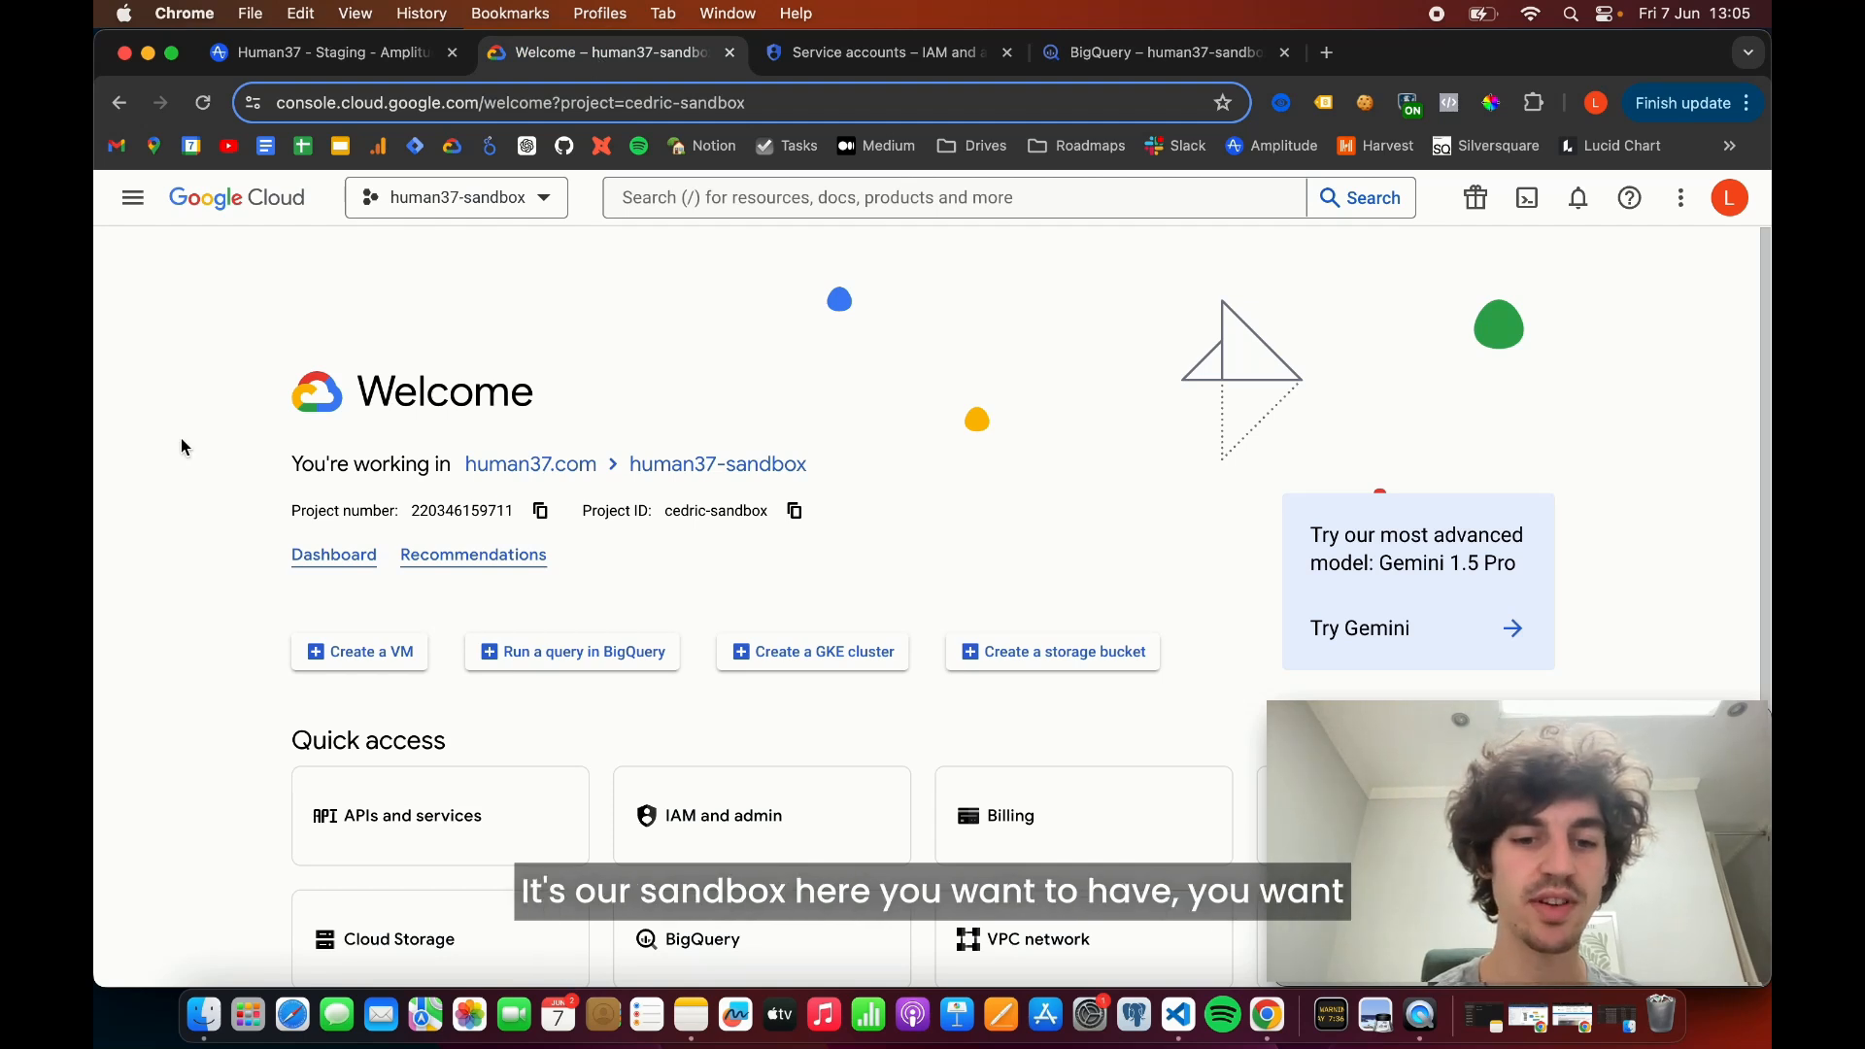
pyautogui.scroll(-2, 627, 649)
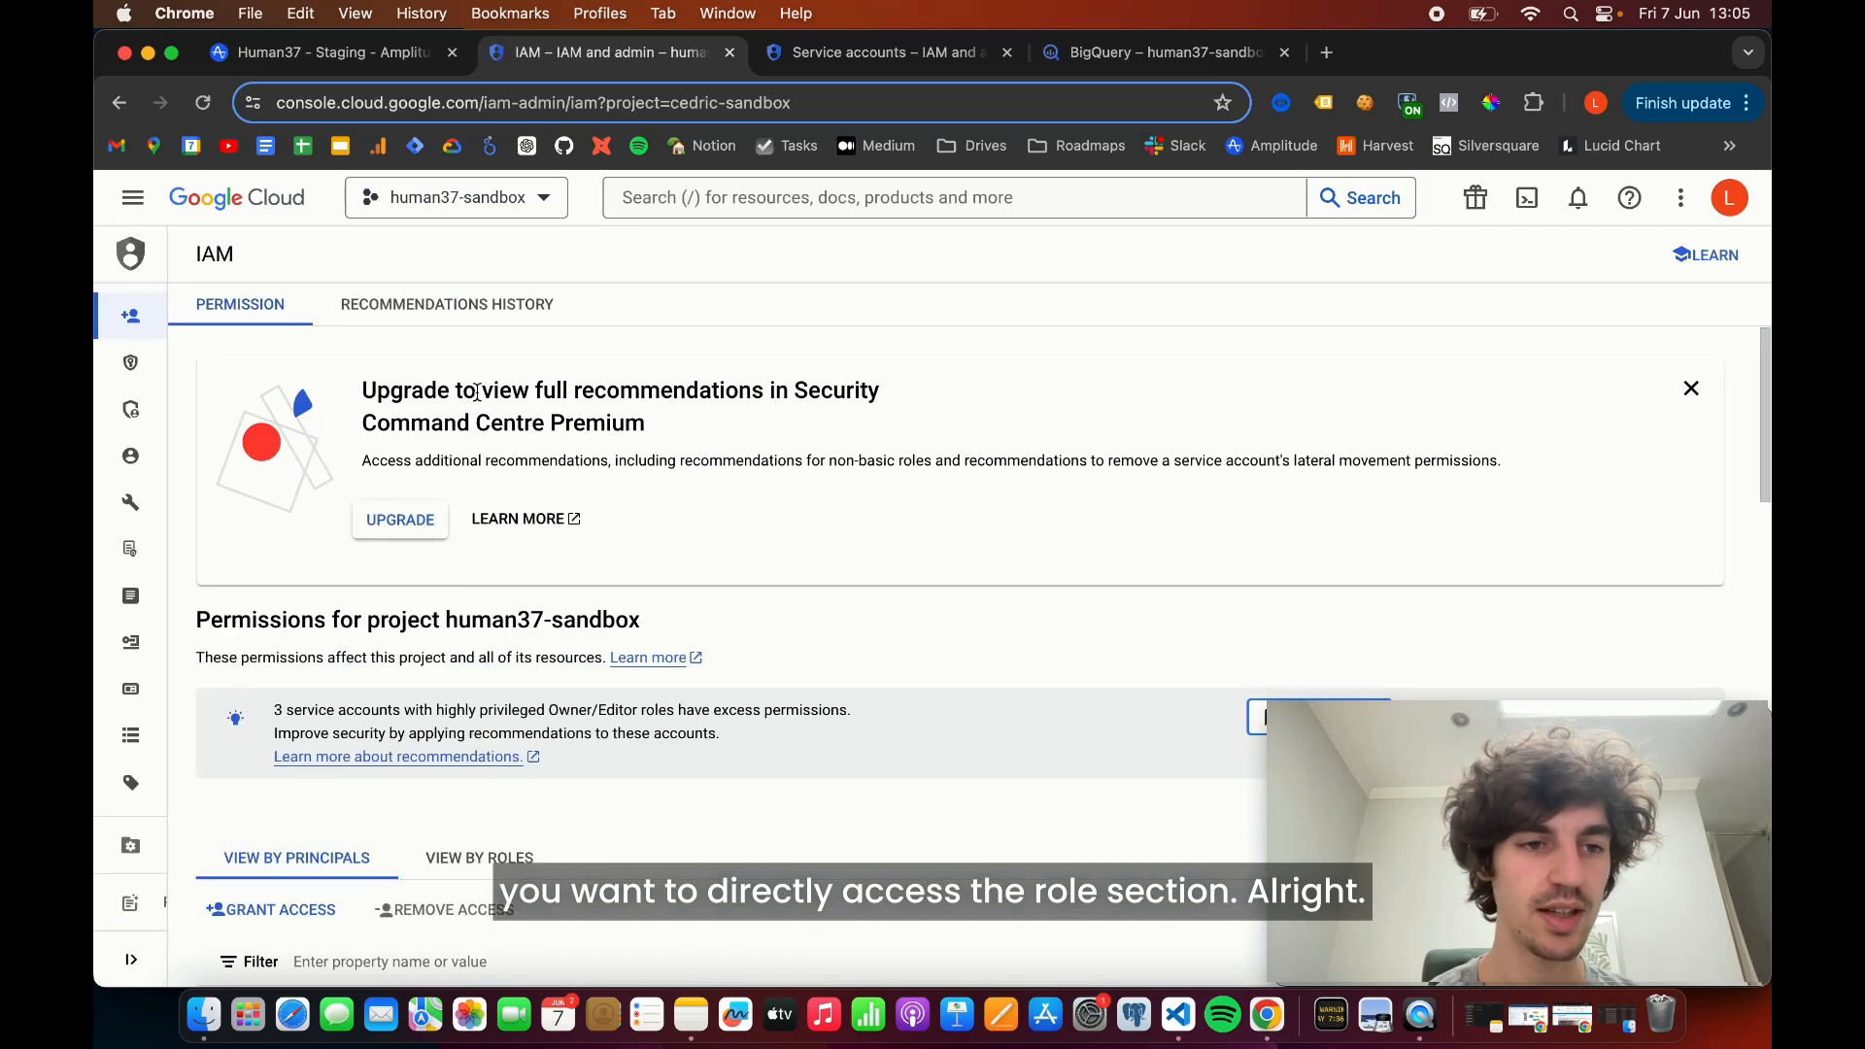
pyautogui.moveTo(146, 500)
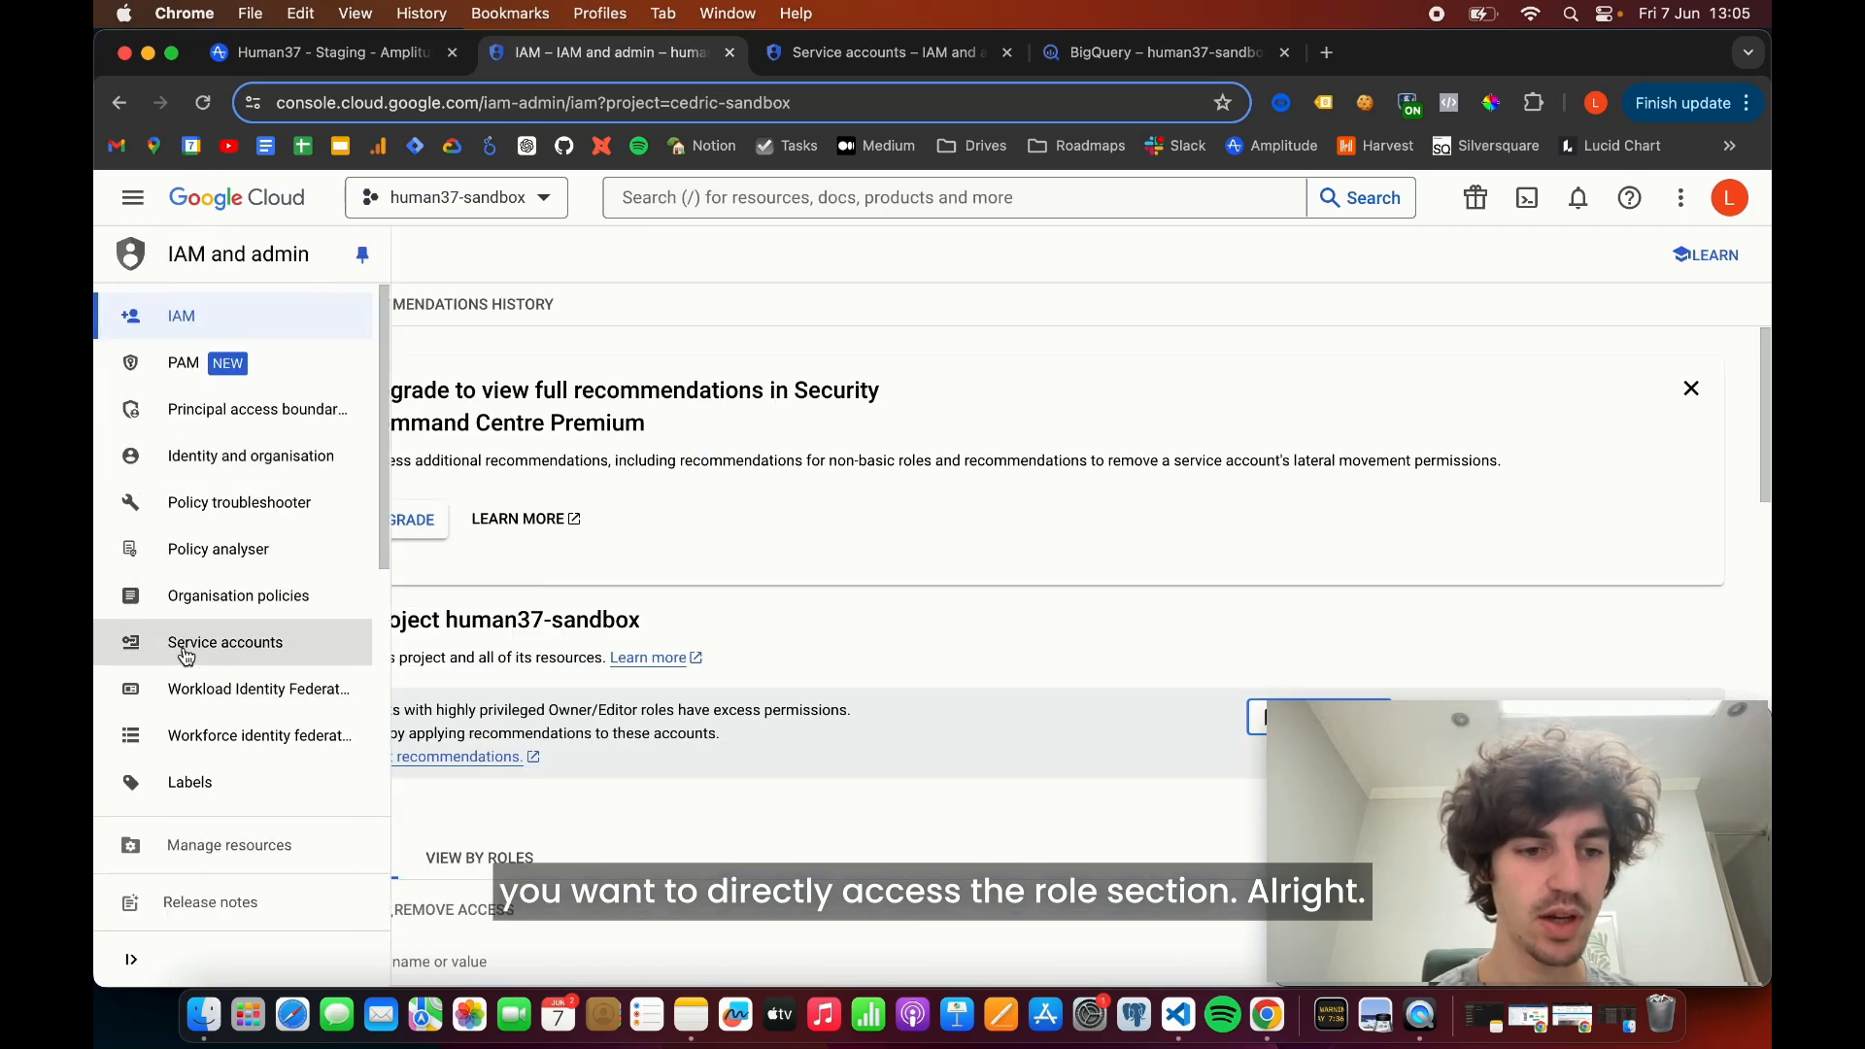
pyautogui.scroll(-3, 185, 657)
pyautogui.scroll(-2, 194, 675)
pyautogui.click(199, 689)
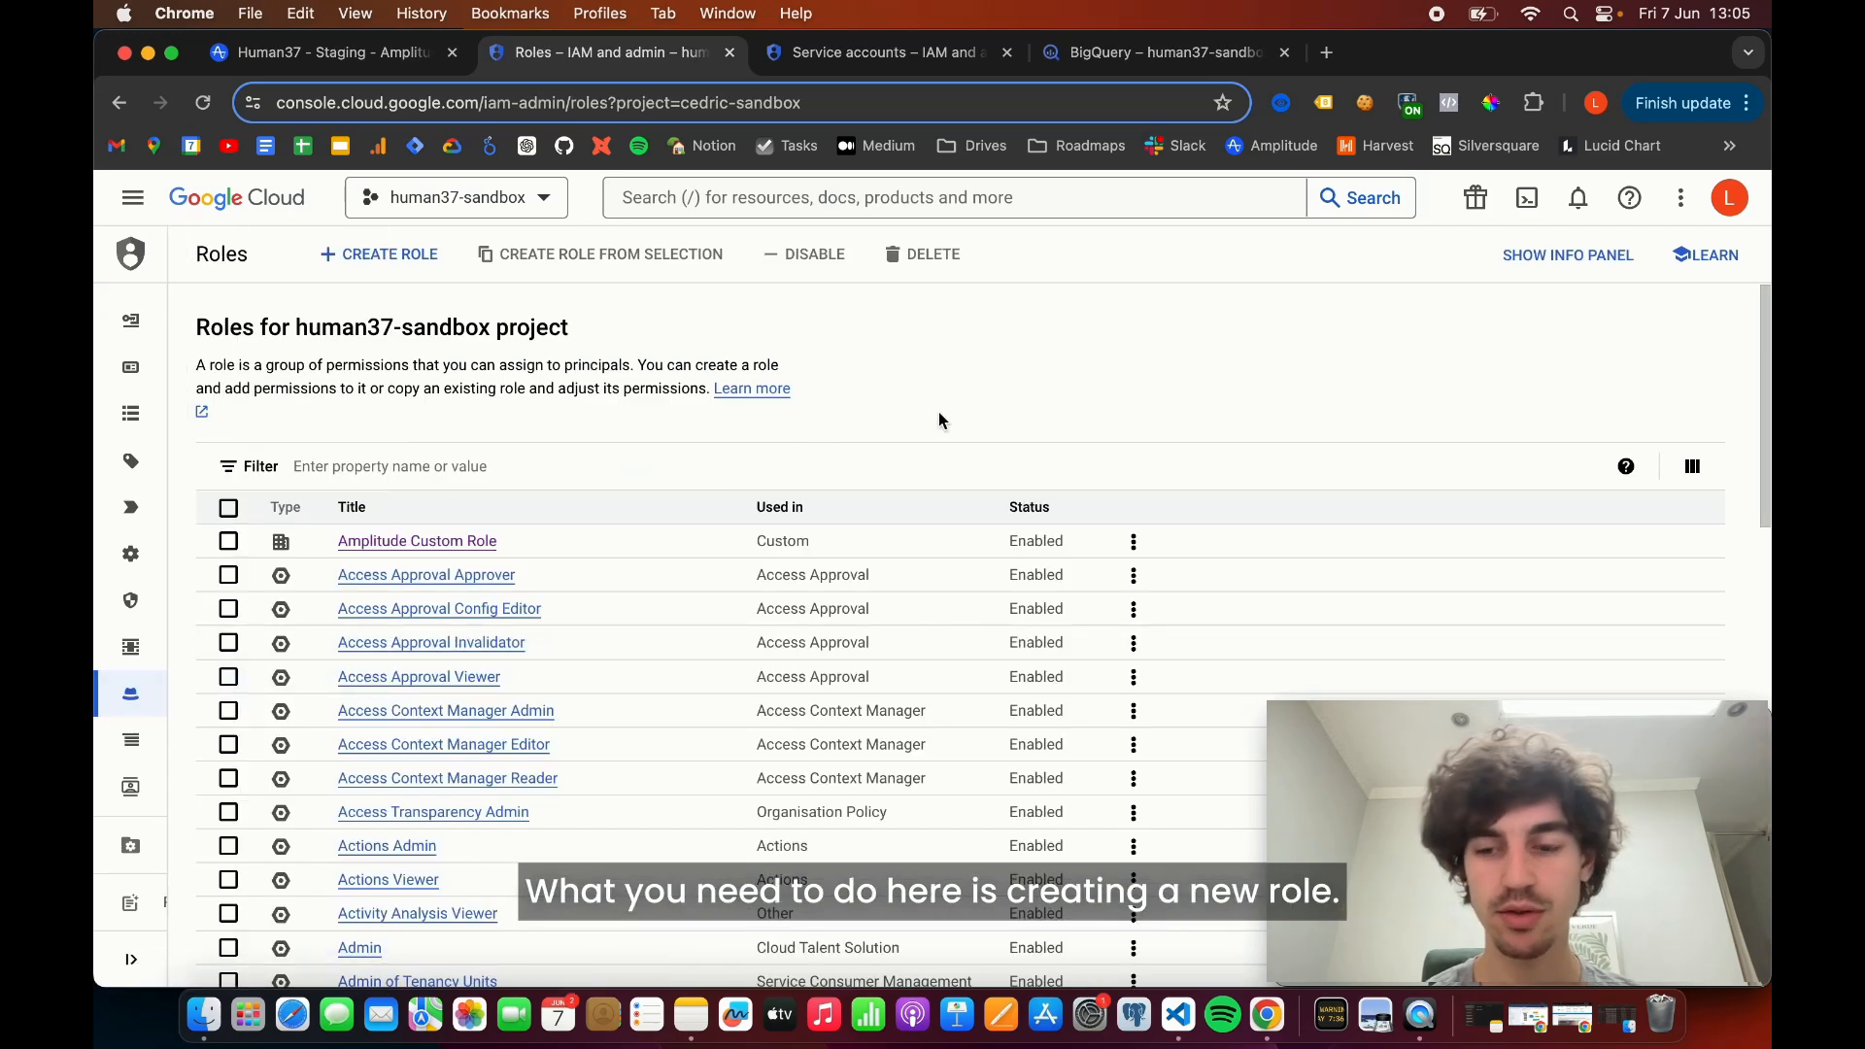
# - Start creating a new custom role and set its title to "Amplitude export tuto"
pyautogui.click(364, 257)
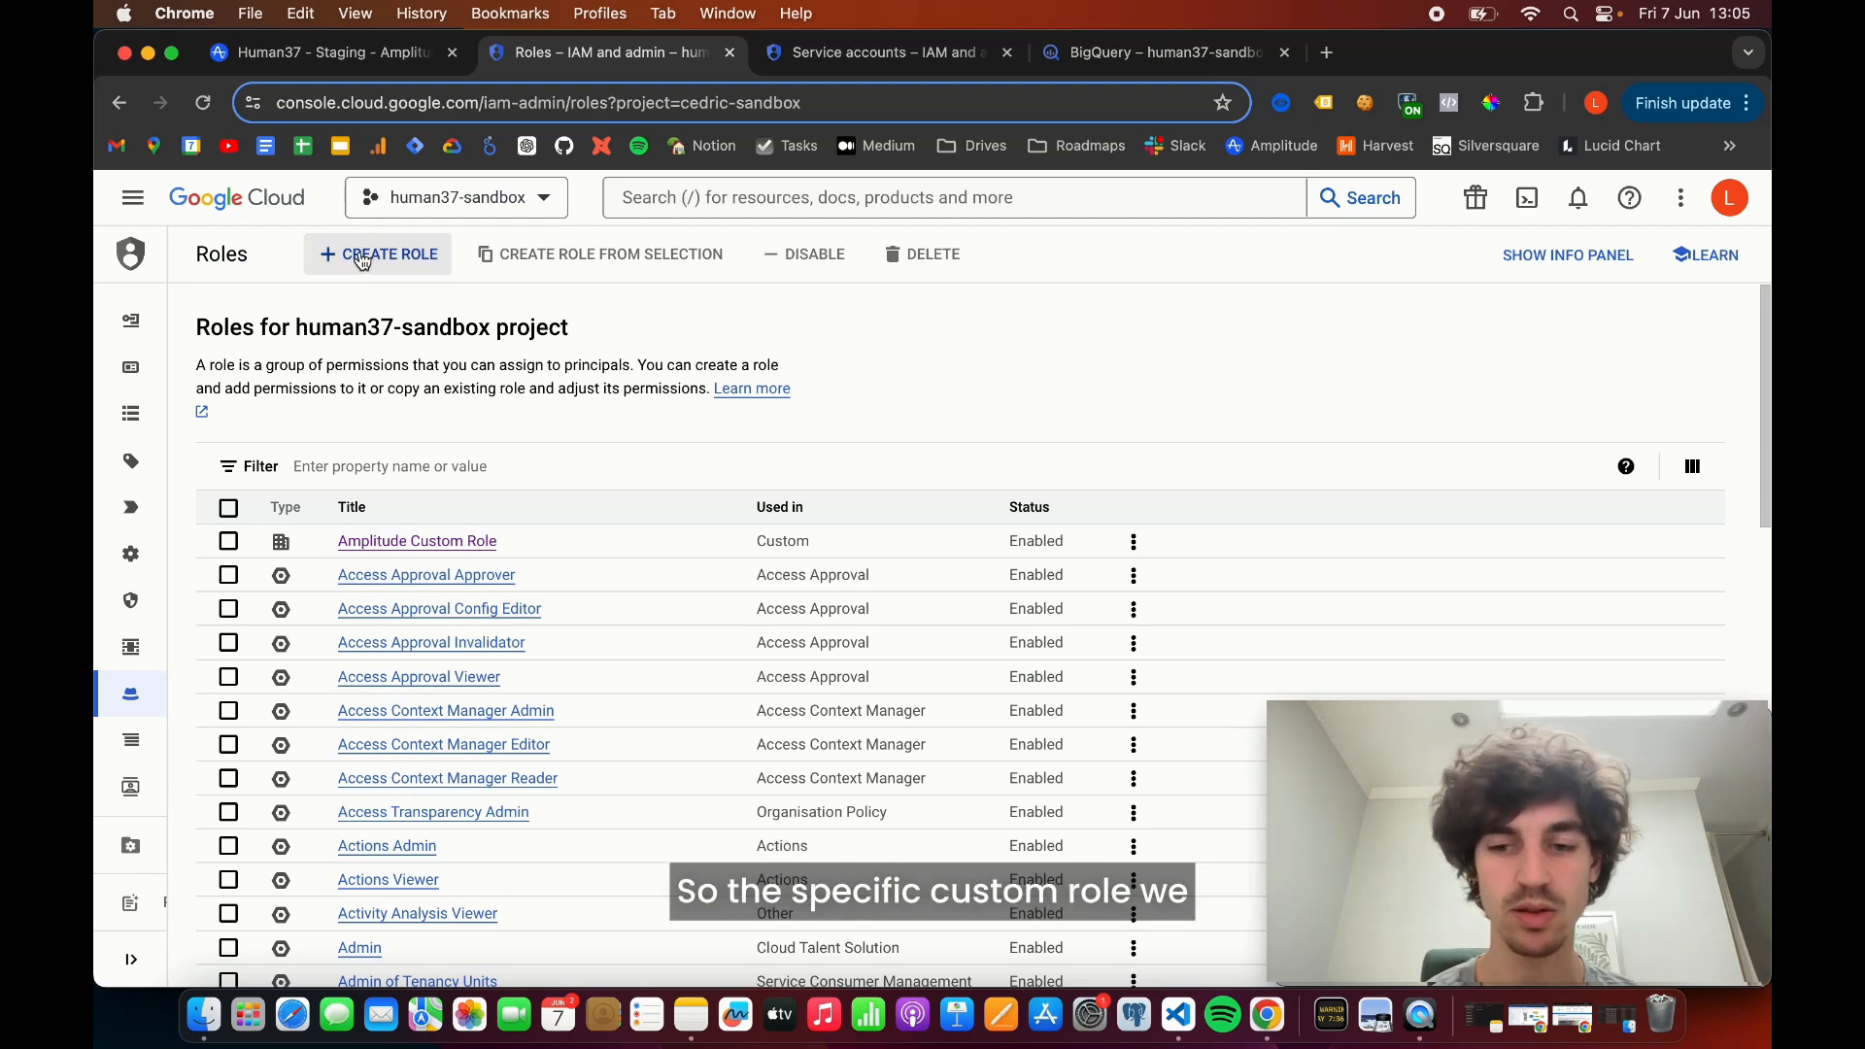
pyautogui.click(363, 257)
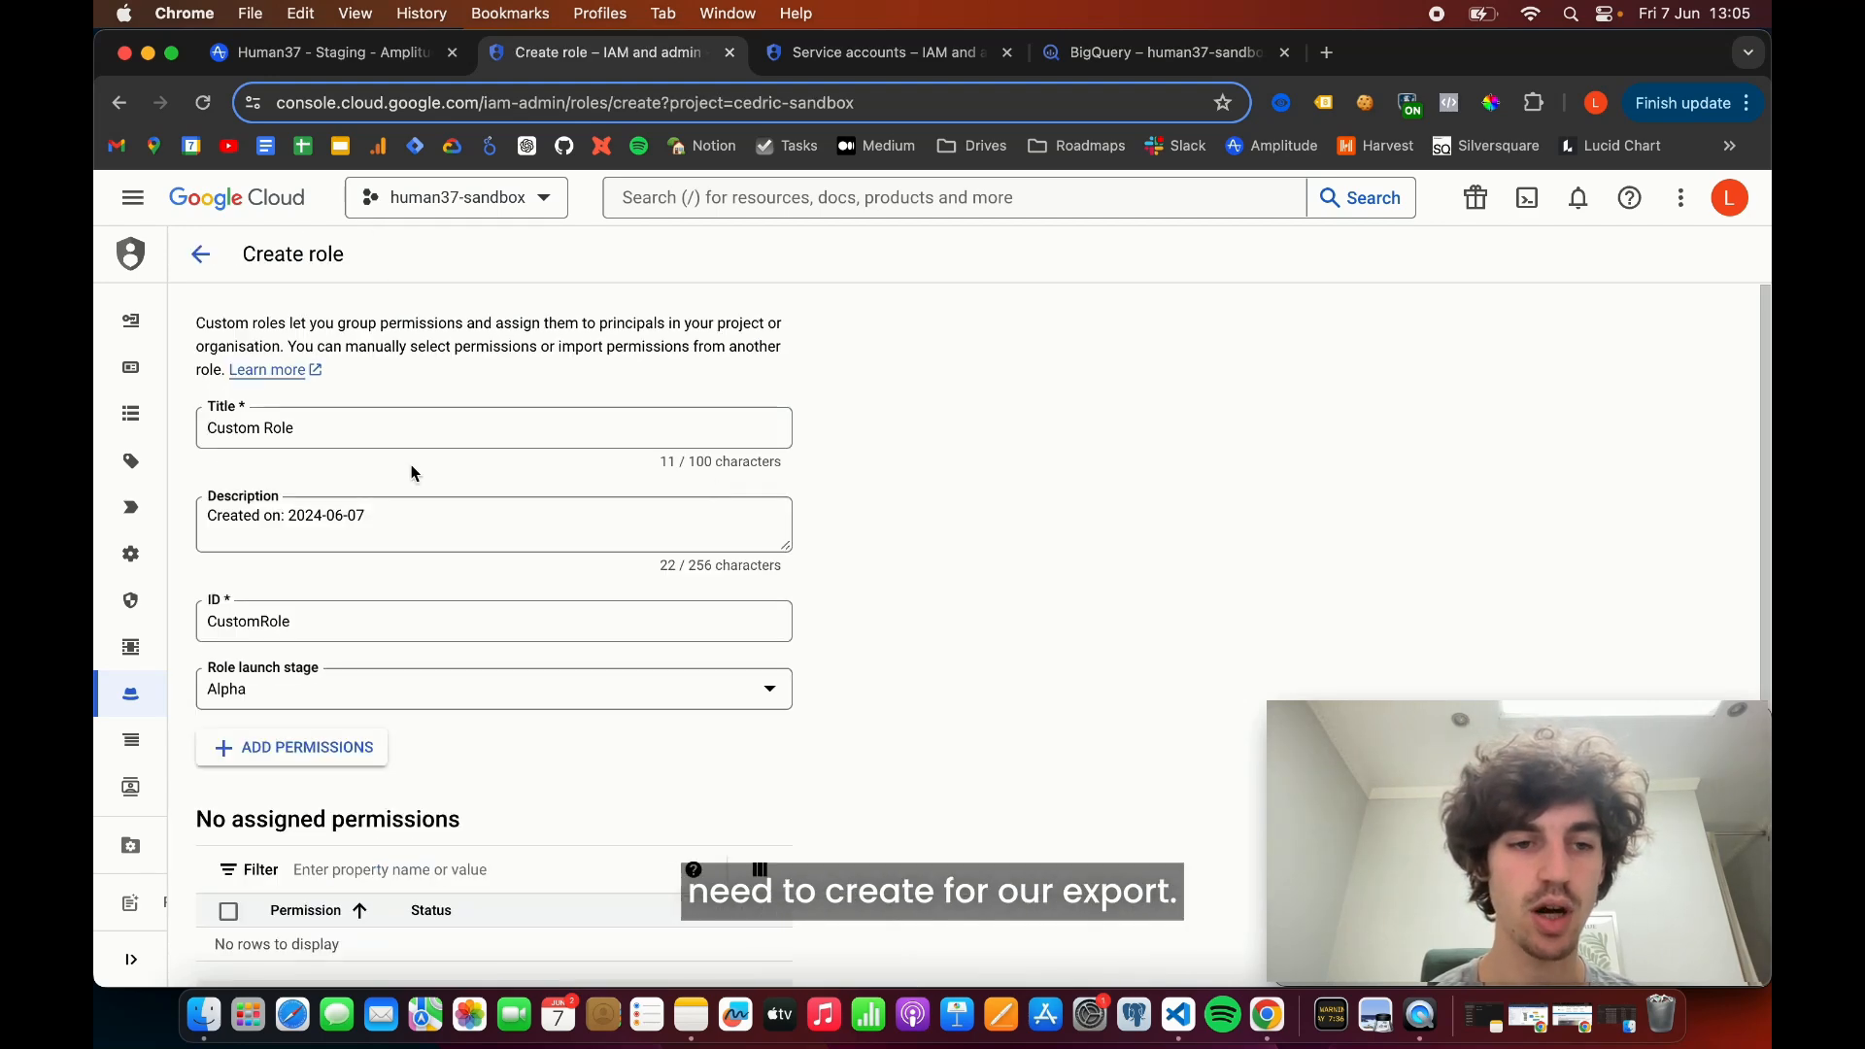
pyautogui.moveTo(317, 434); pyautogui.dragTo(181, 444)
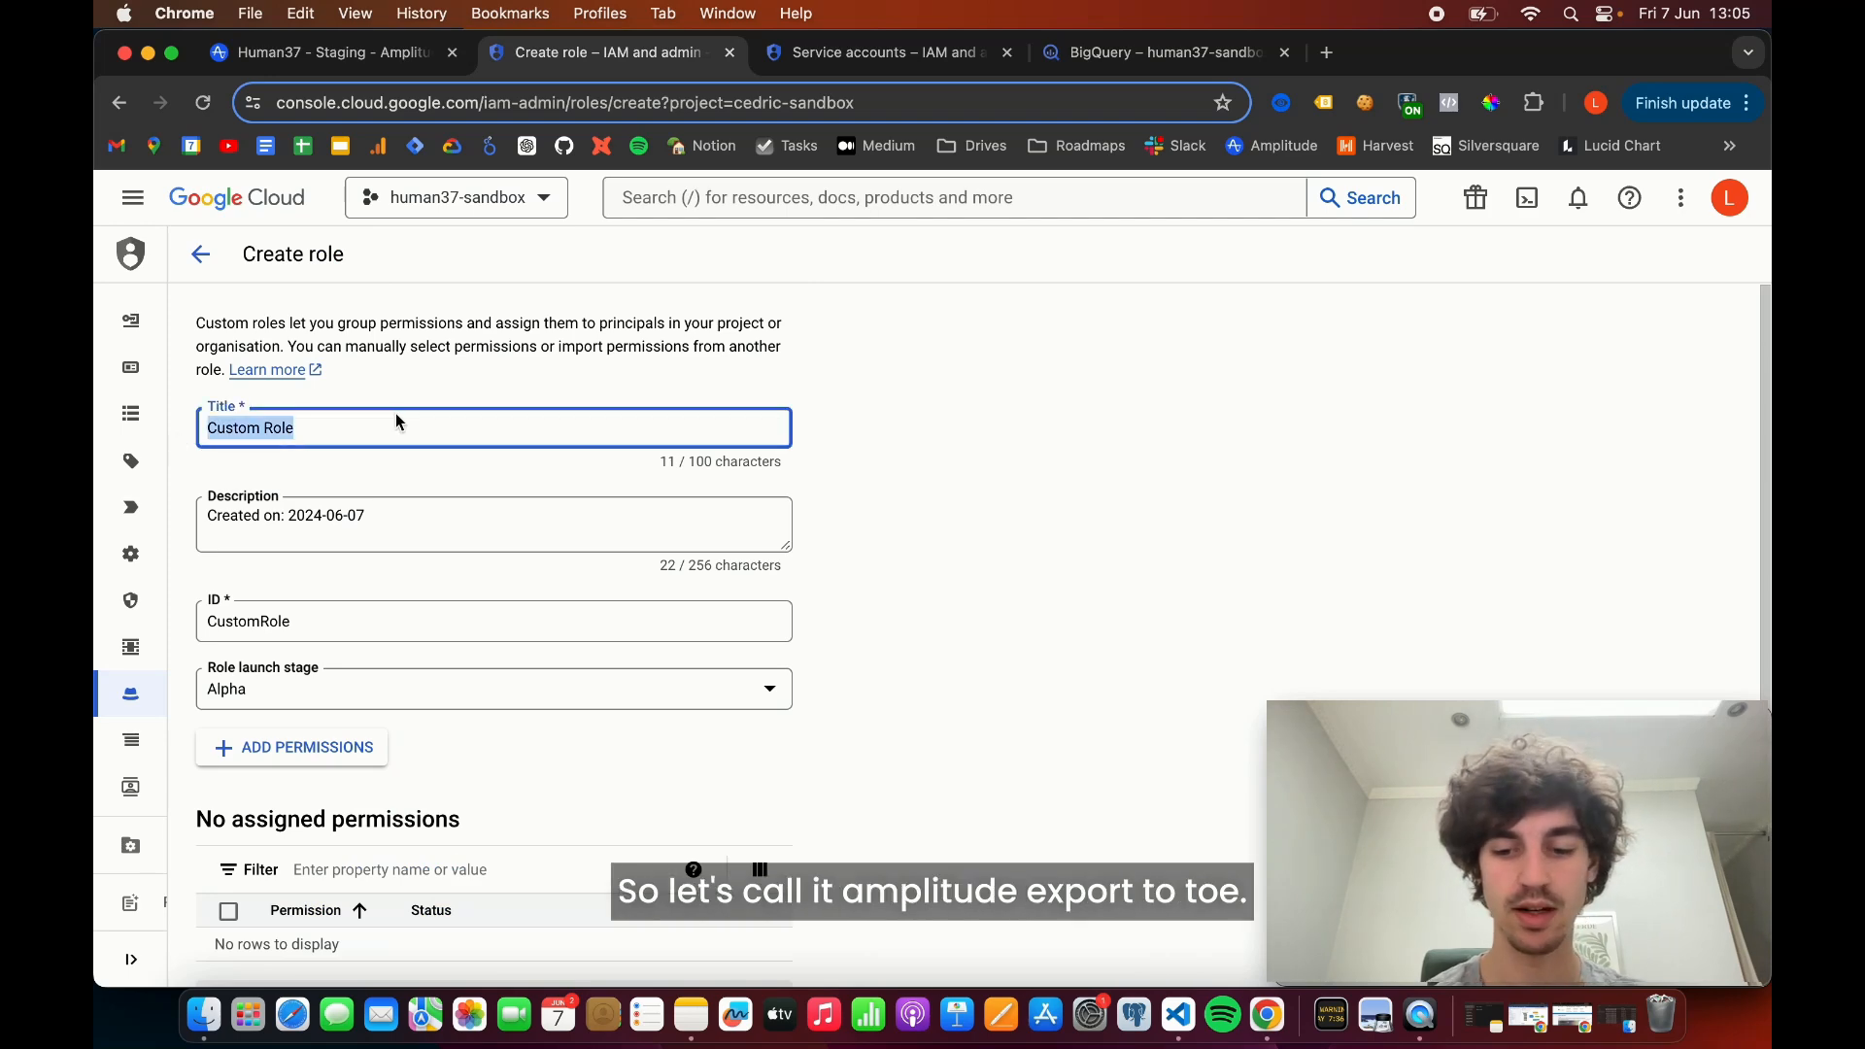
pyautogui.write('Amplitude ')
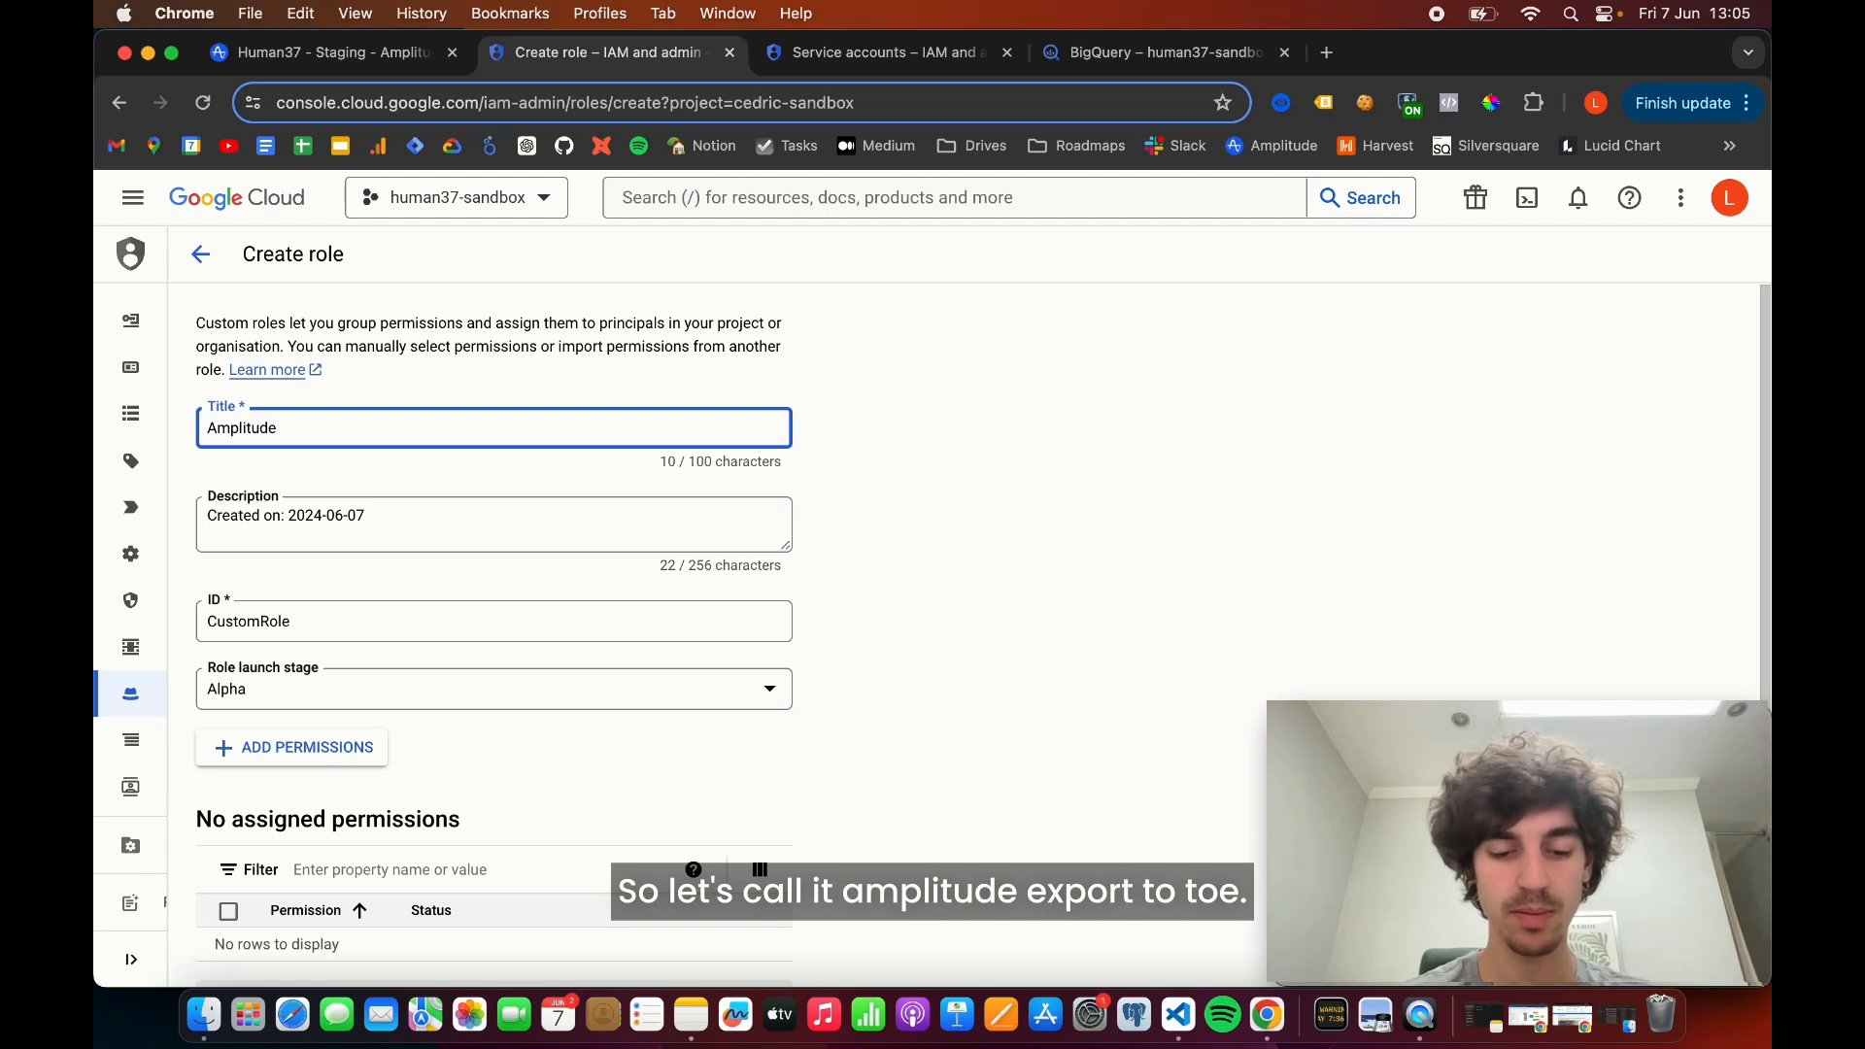
pyautogui.write('export ')
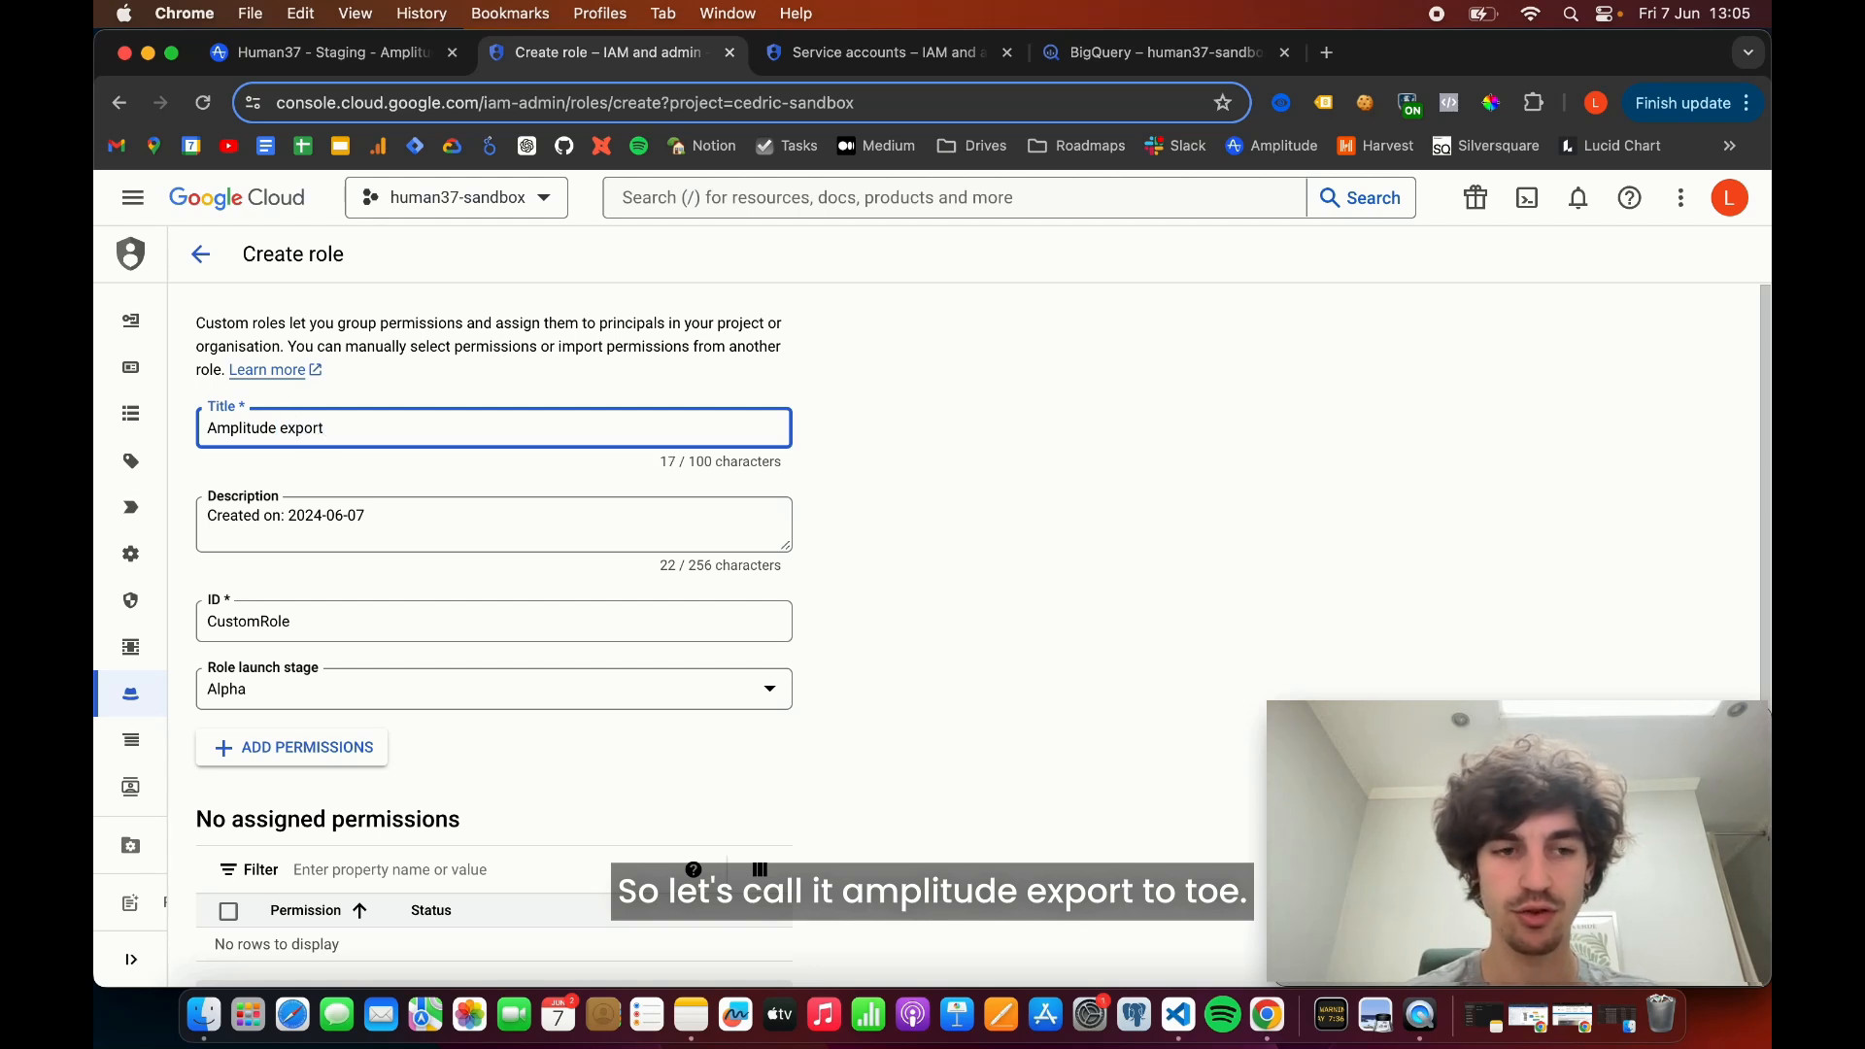
pyautogui.write('tuto')
# - Replace the role's description with "Amplitude export tutorial customer role"
pyautogui.moveTo(400, 515); pyautogui.dragTo(240, 515)
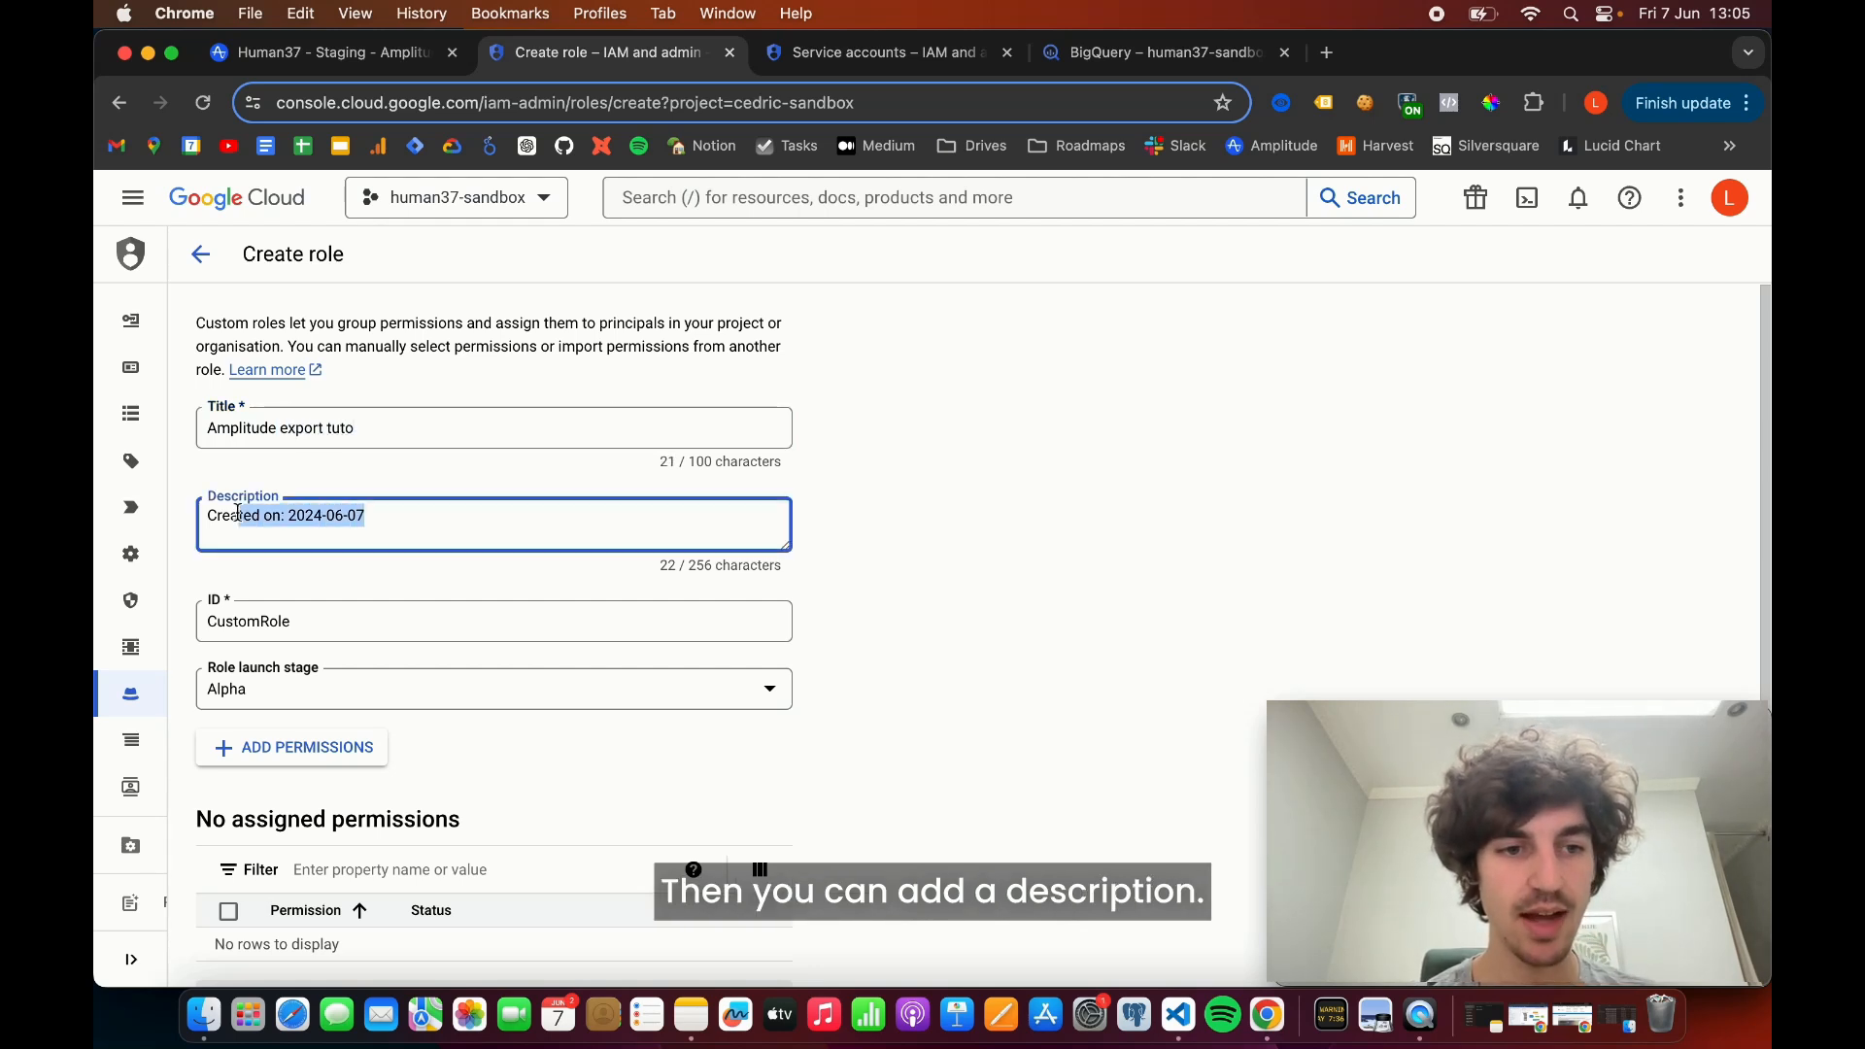
pyautogui.moveTo(422, 512); pyautogui.dragTo(179, 515)
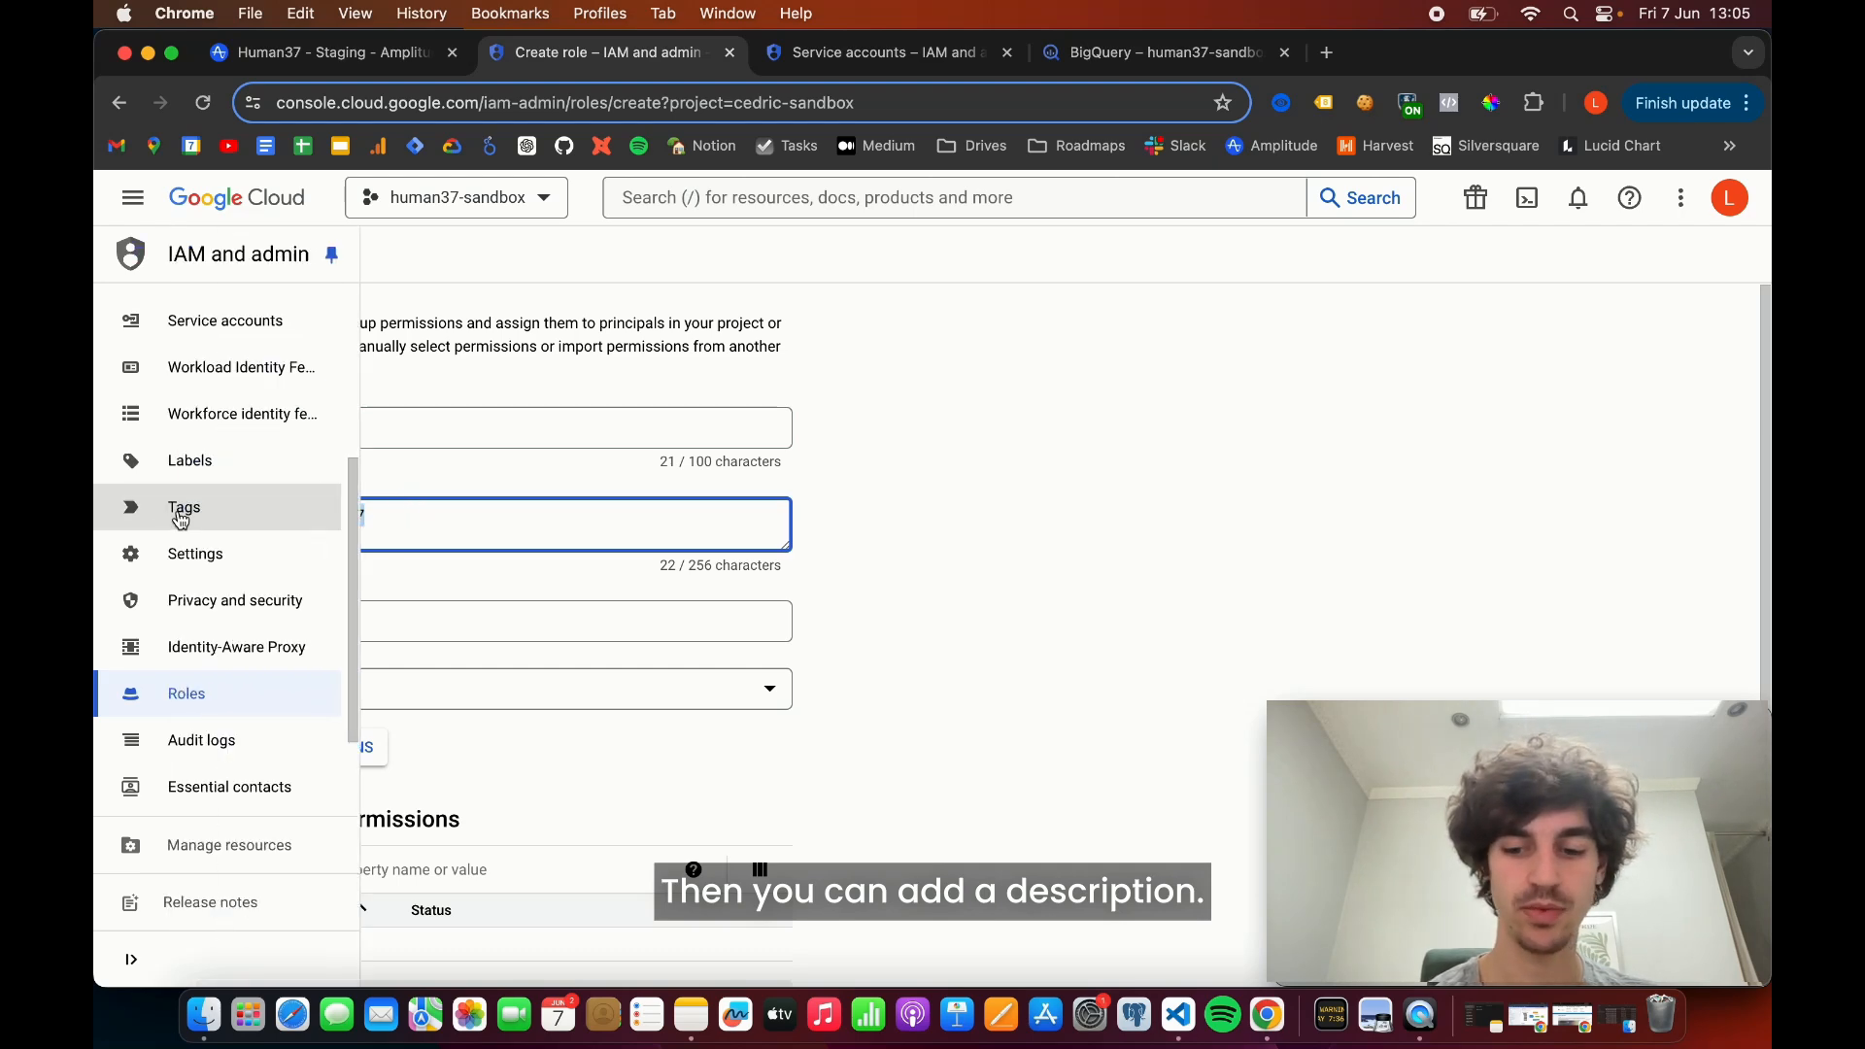
pyautogui.write('A')
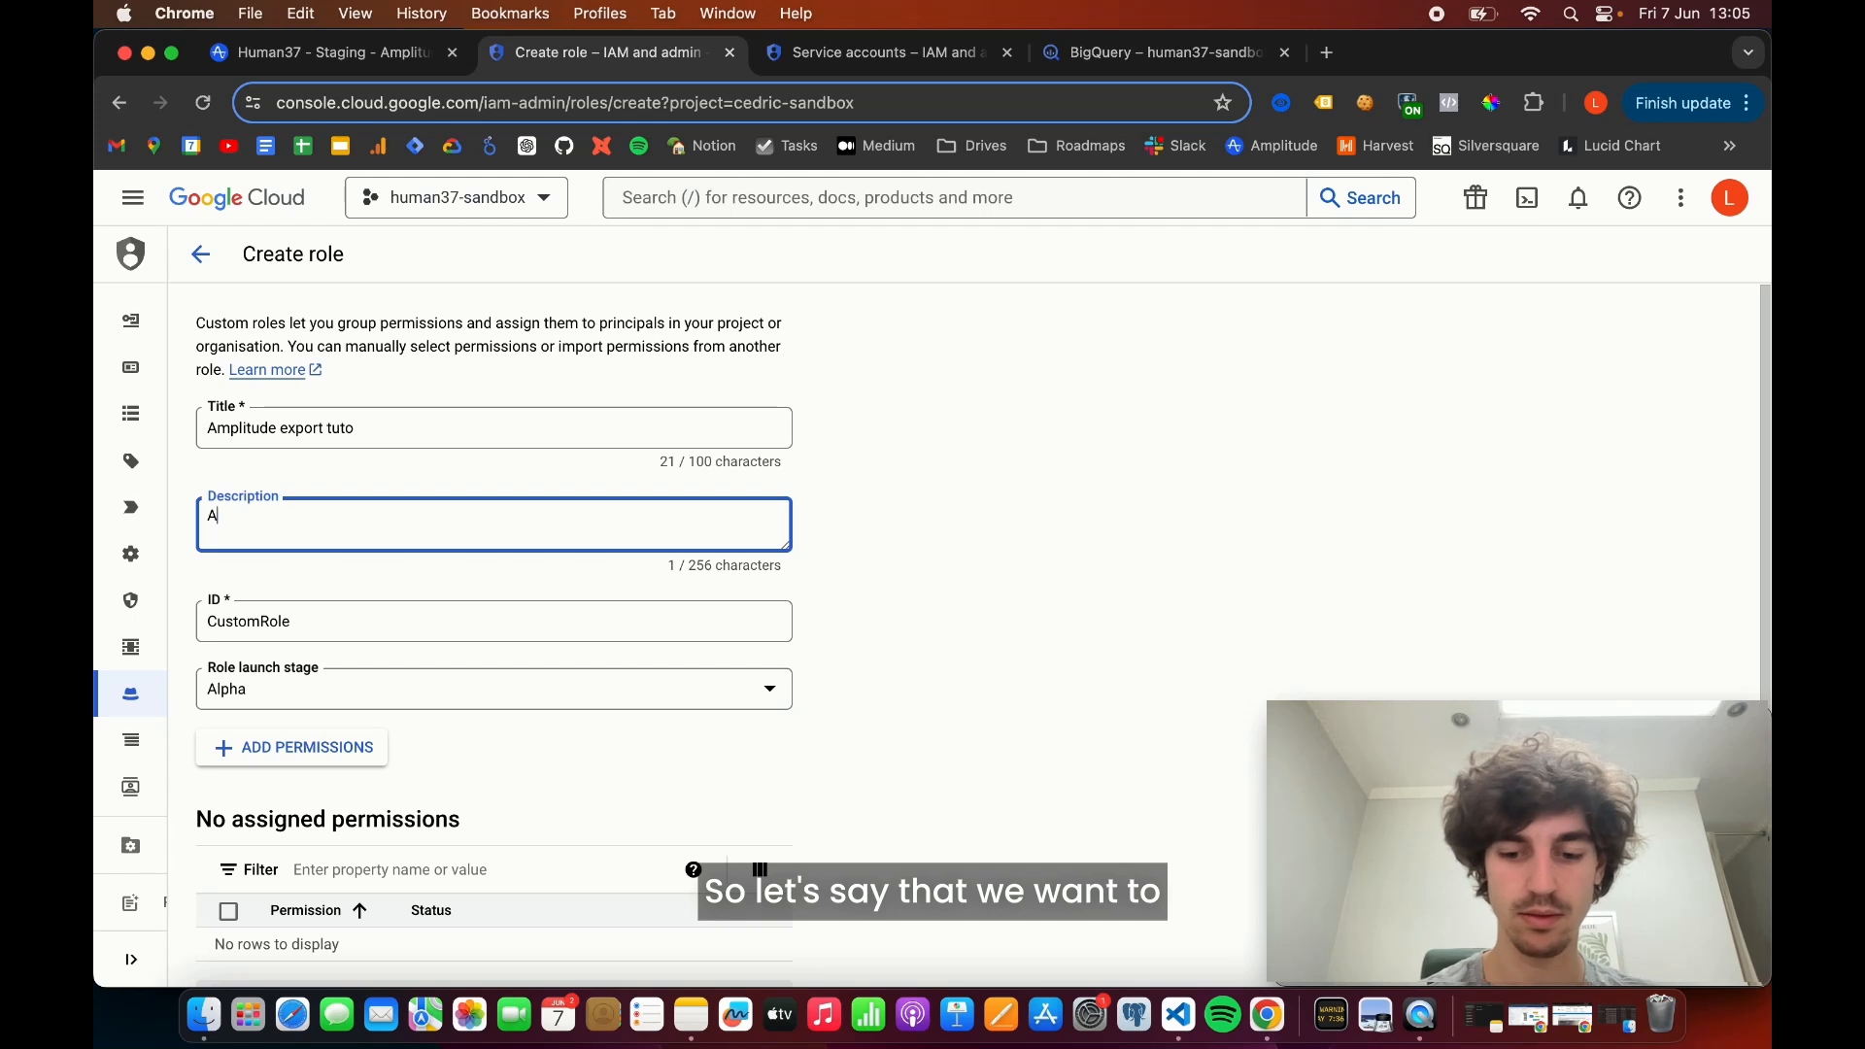
pyautogui.write('Mpltiitude expor')
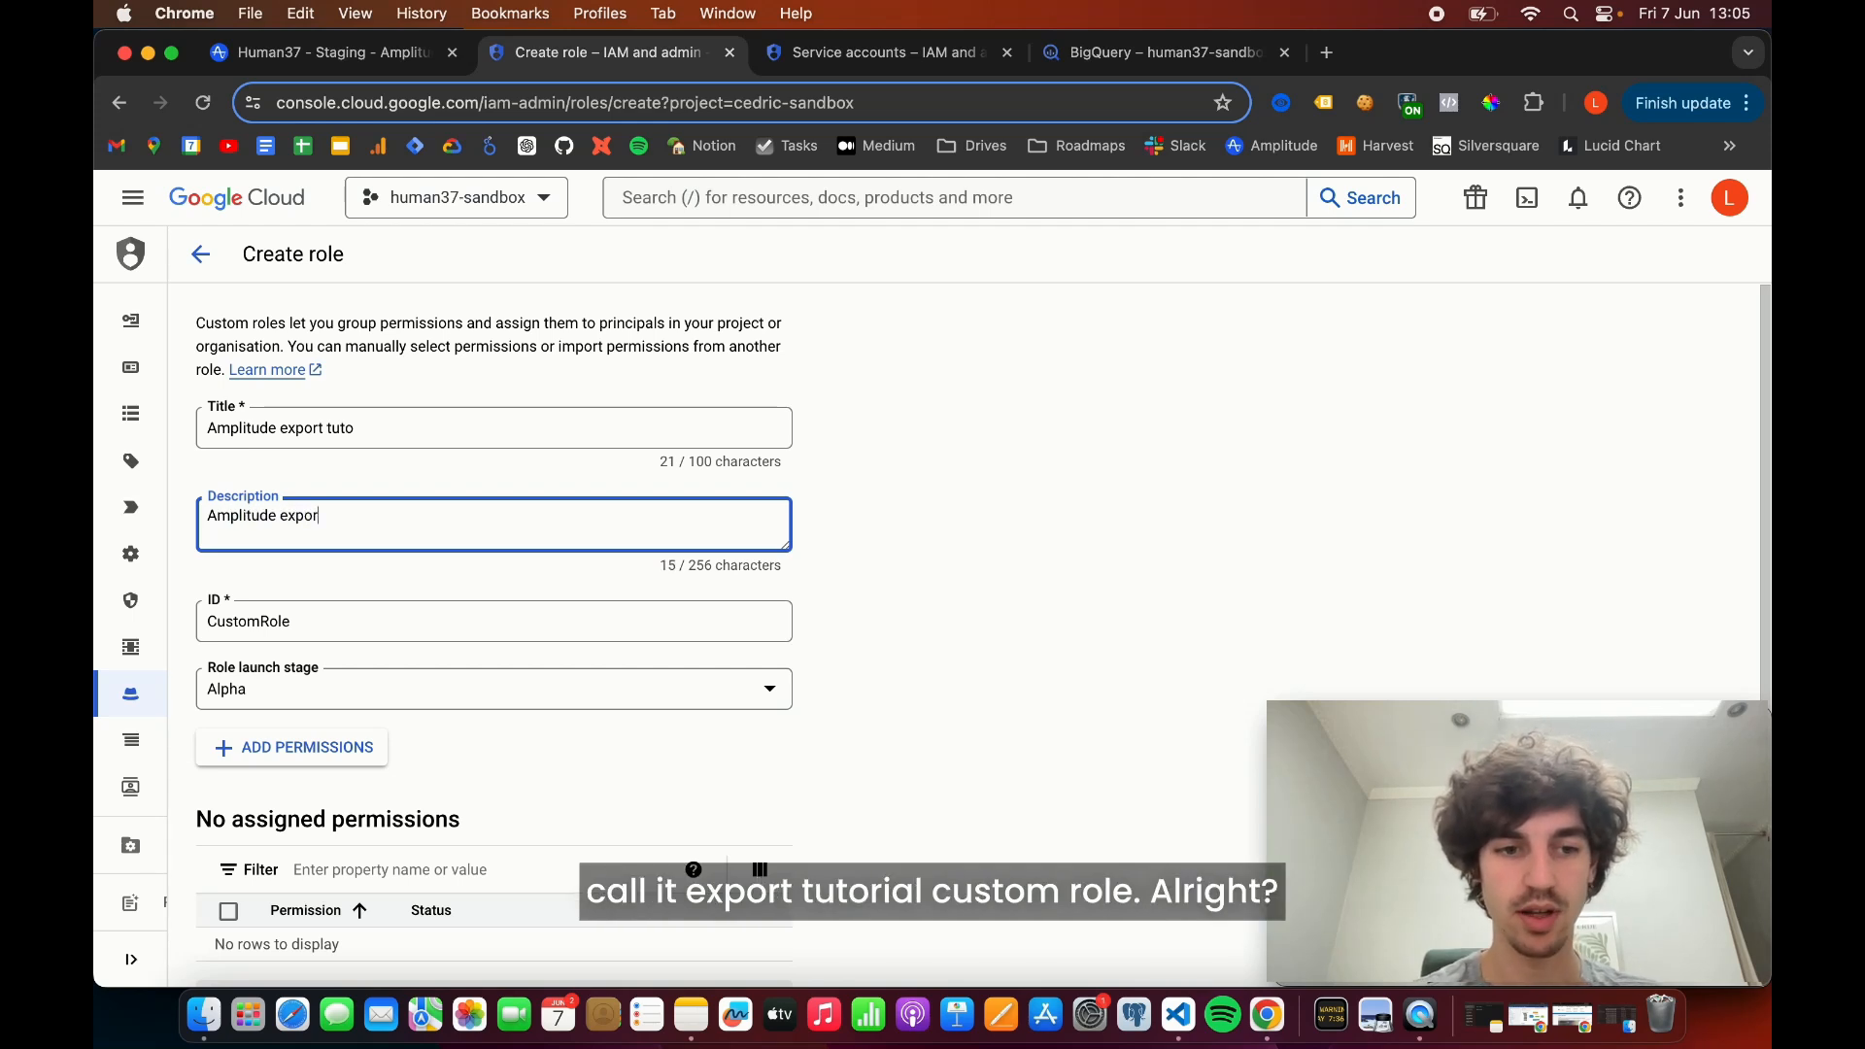
pyautogui.write('t tutorial')
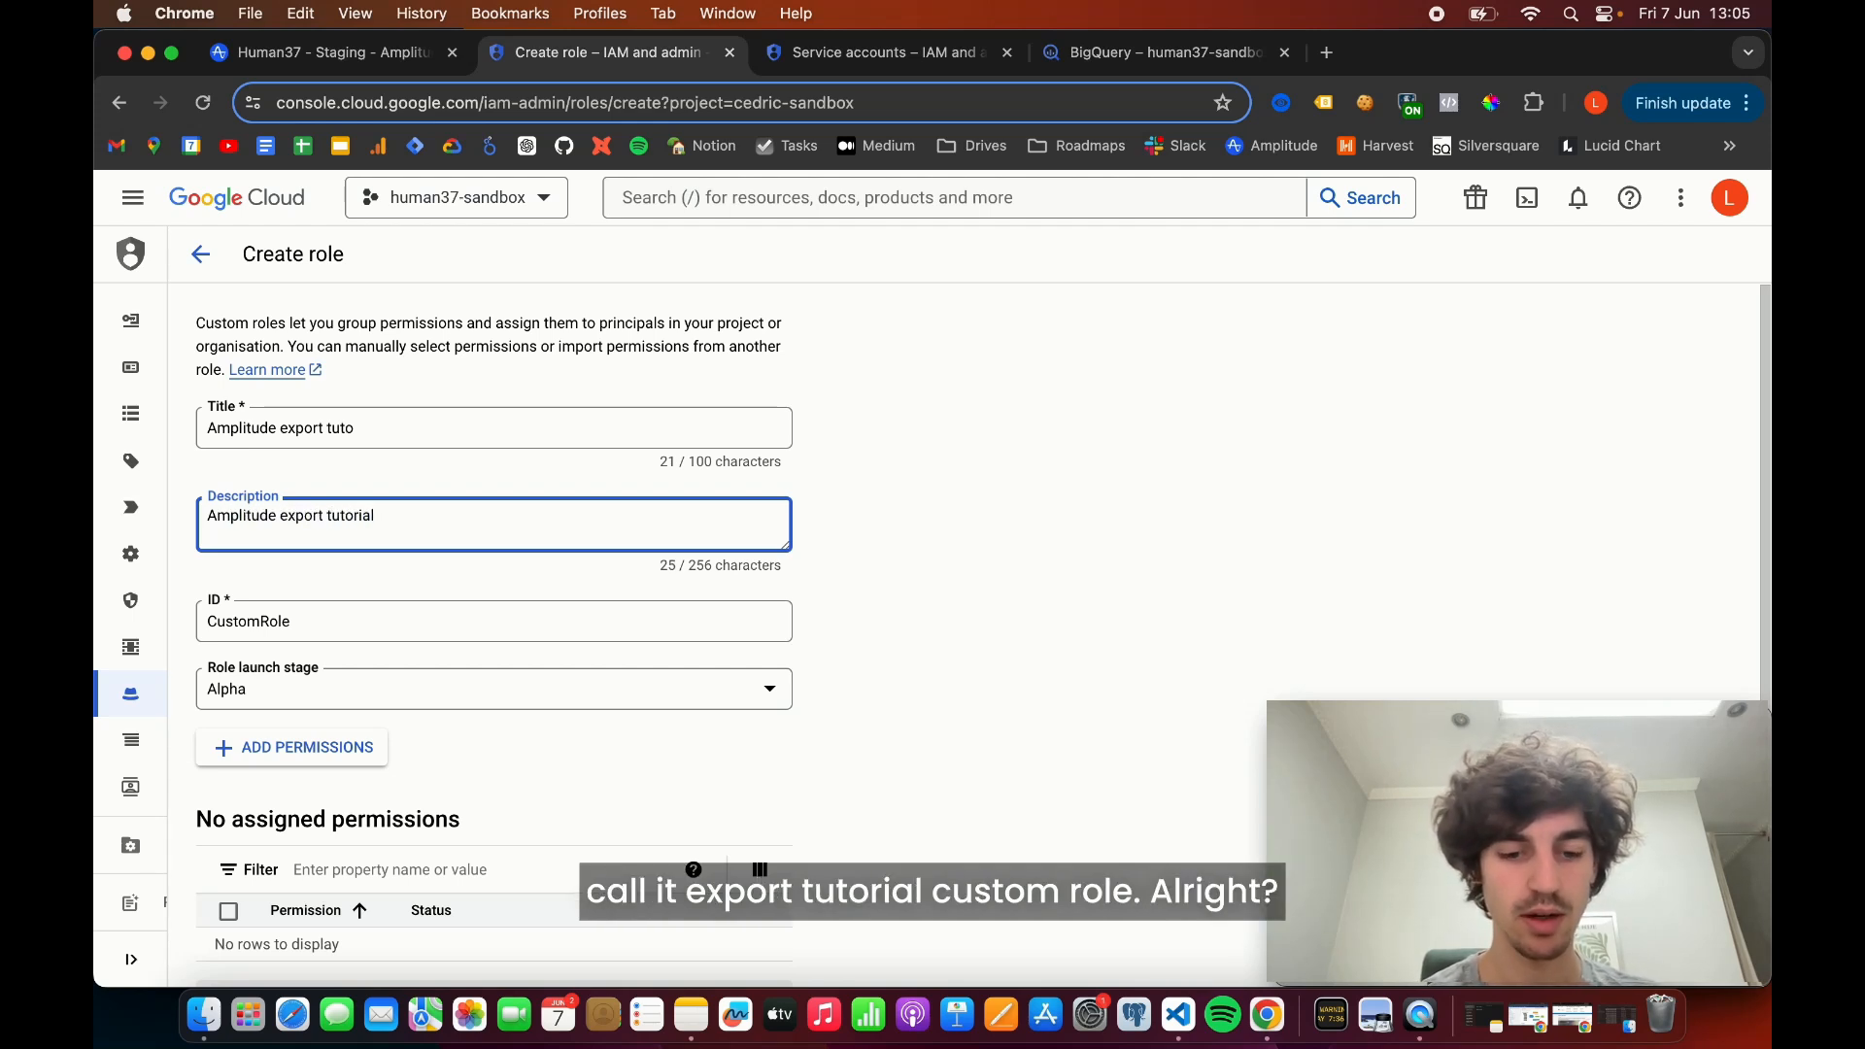
pyautogui.write(' customer role')
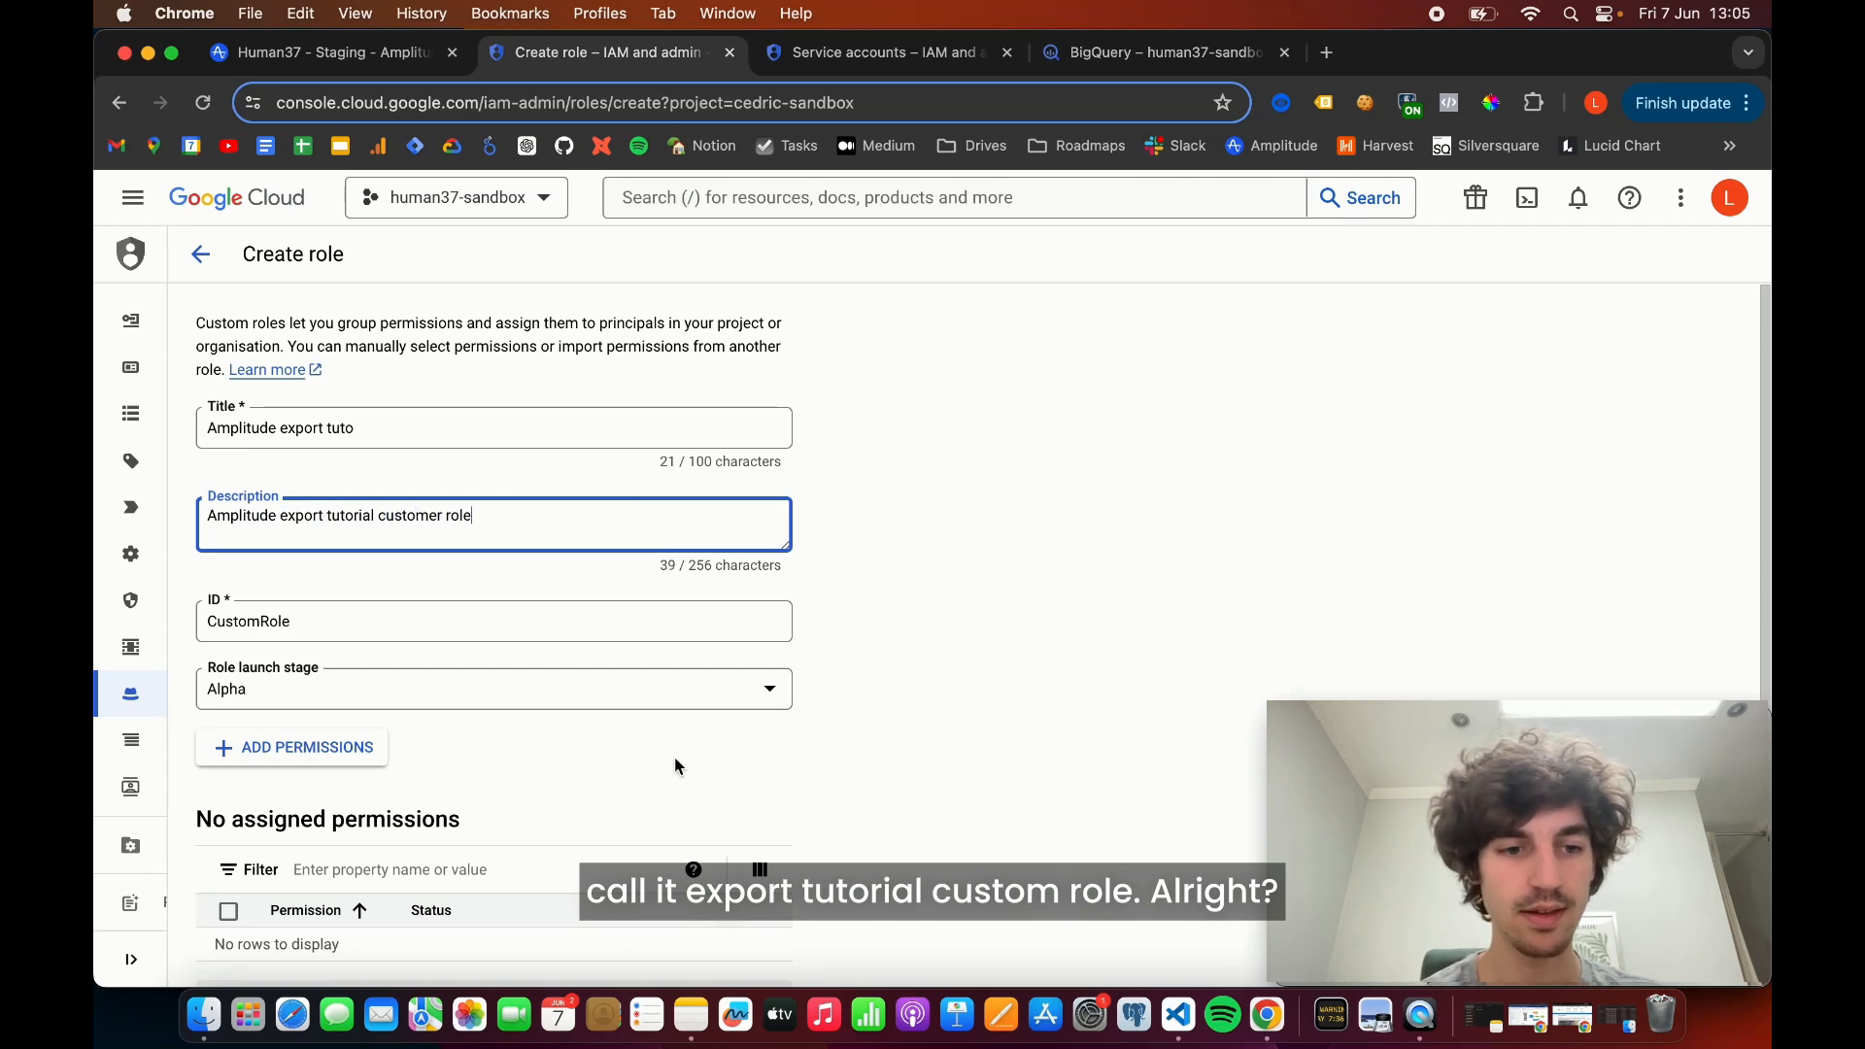
# - Set the role's ID to "amplitude-export-tuto"
pyautogui.doubleClick(350, 622)
pyautogui.write('amplitude-export-tuto')
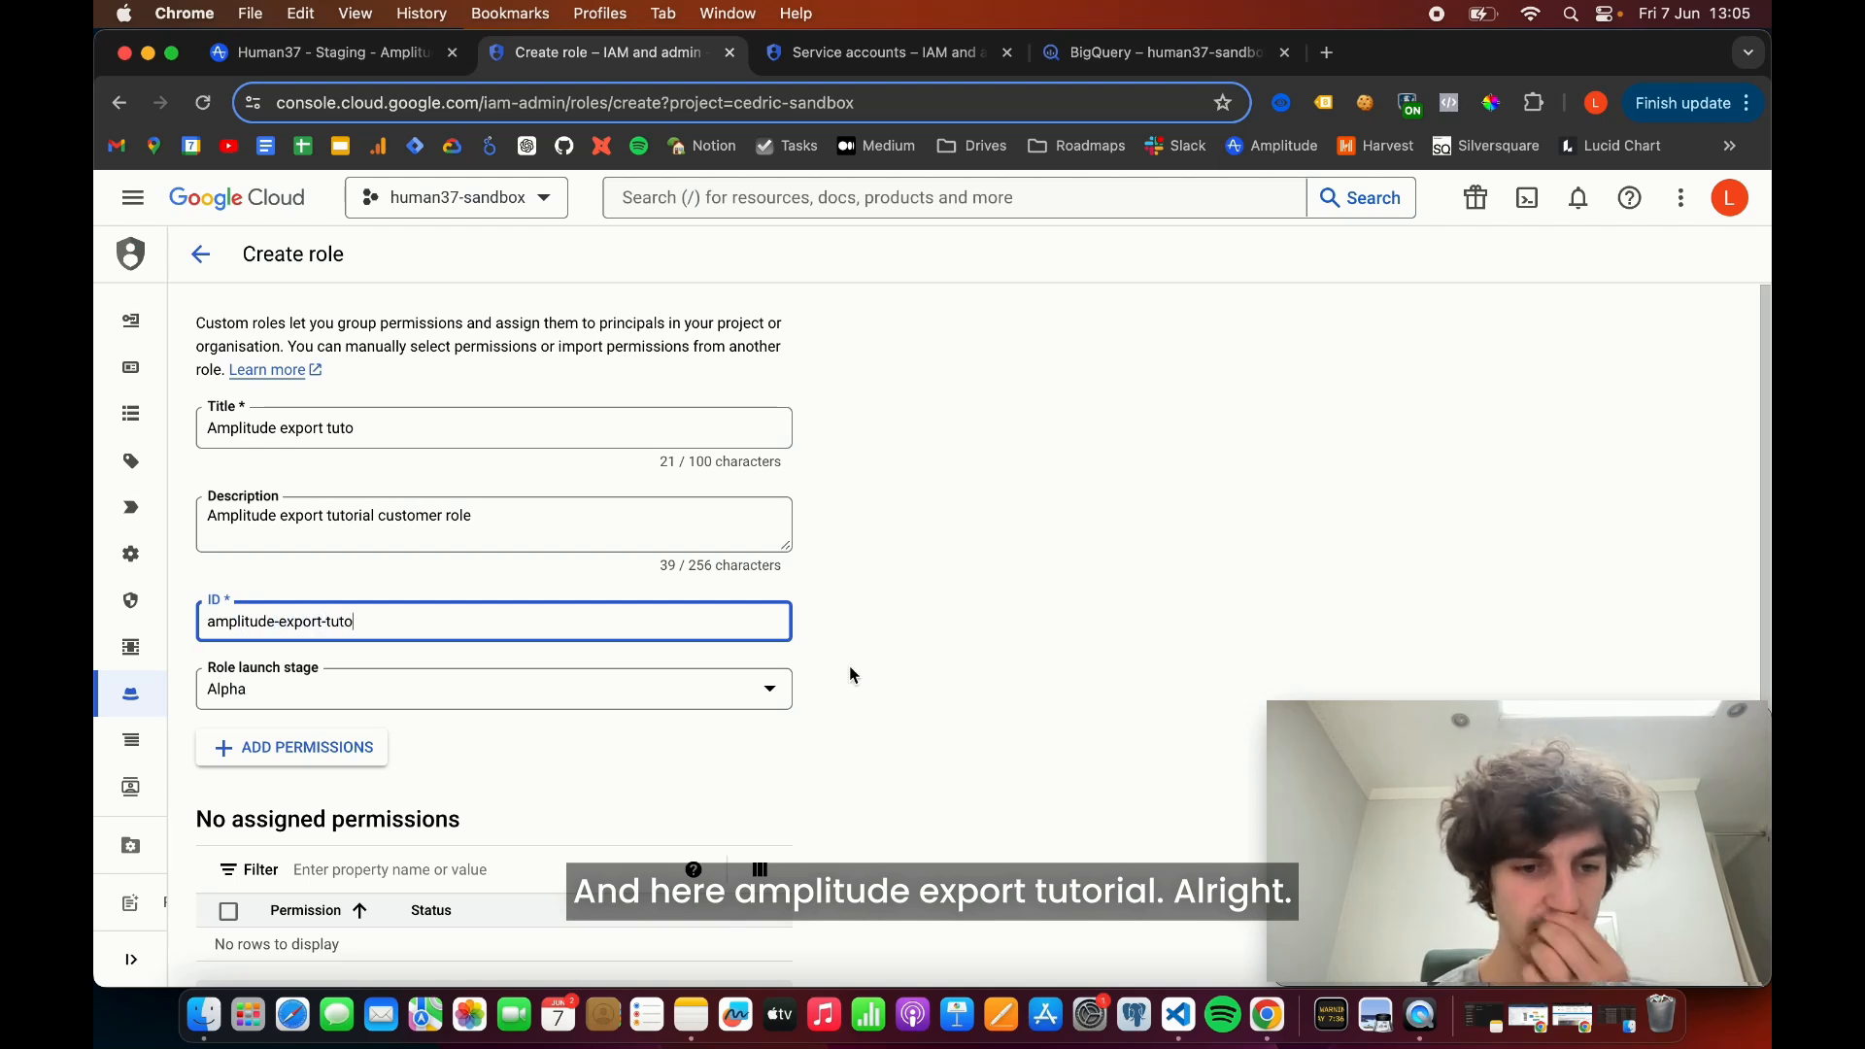
pyautogui.scroll(-2, 849, 665)
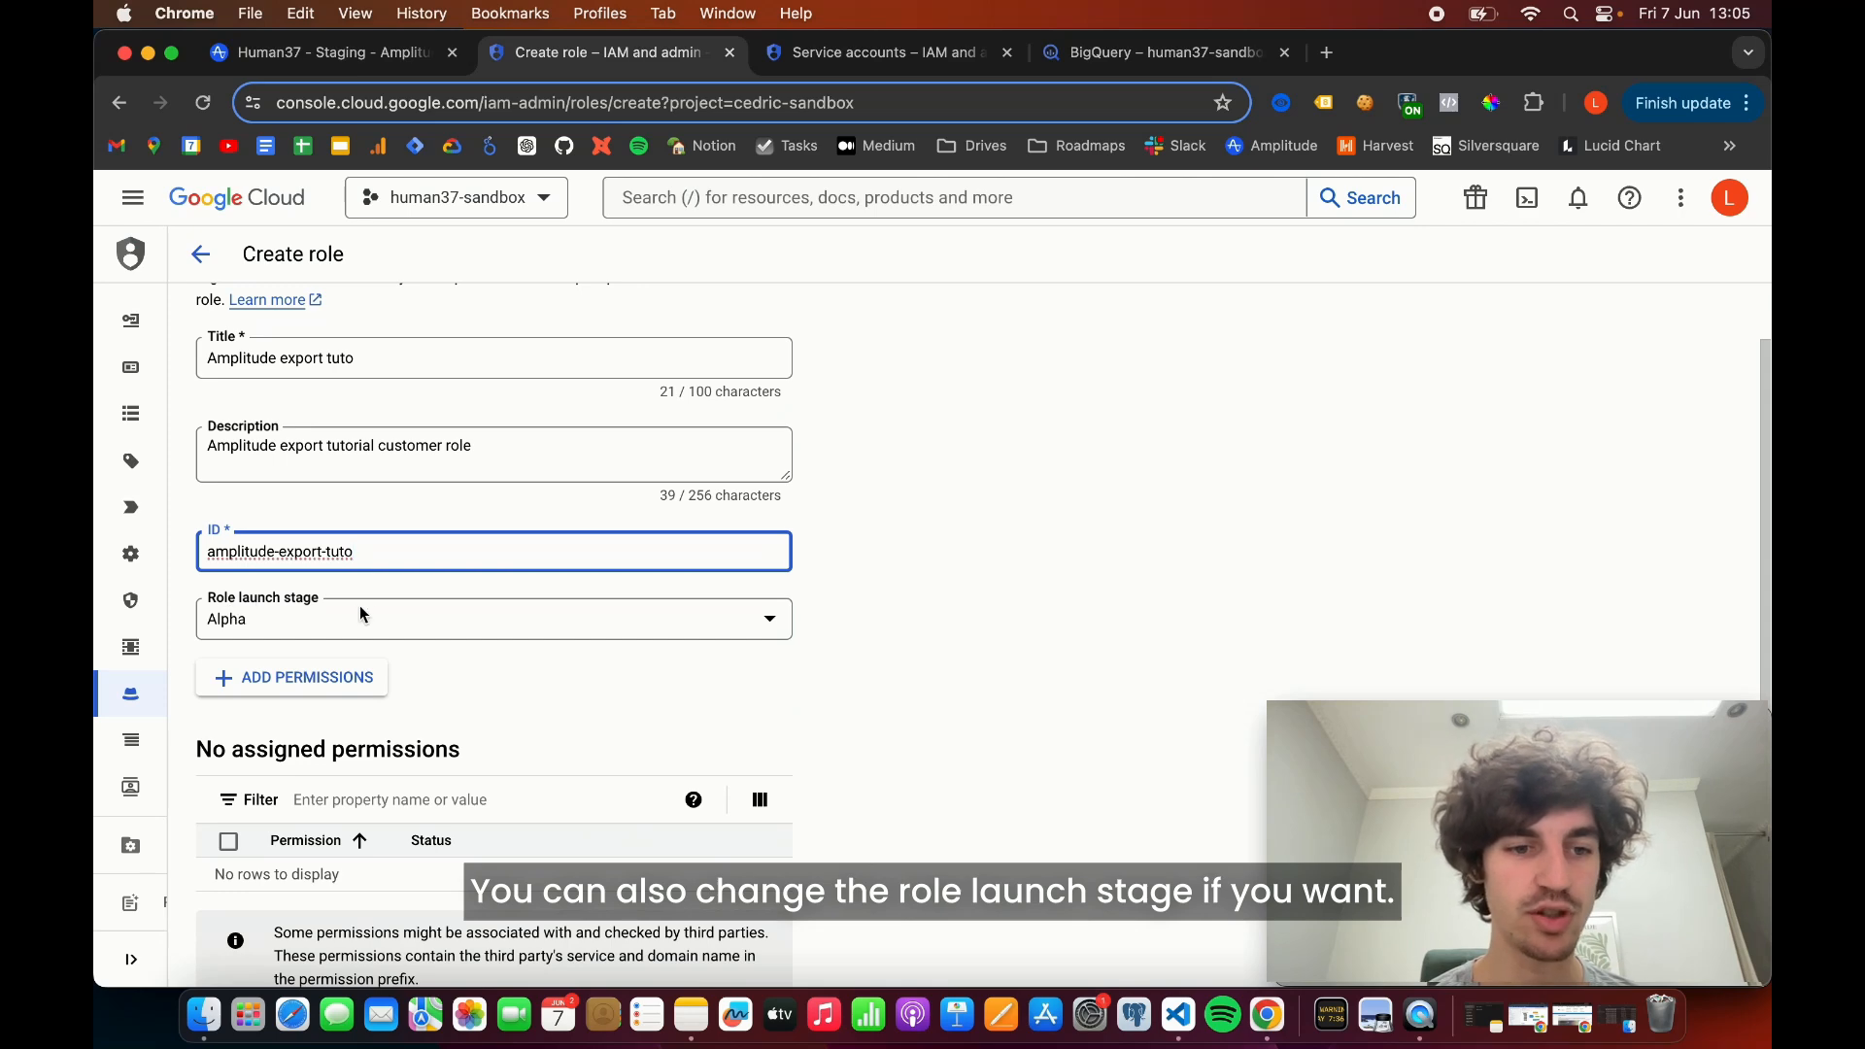
pyautogui.scroll(1, 866, 589)
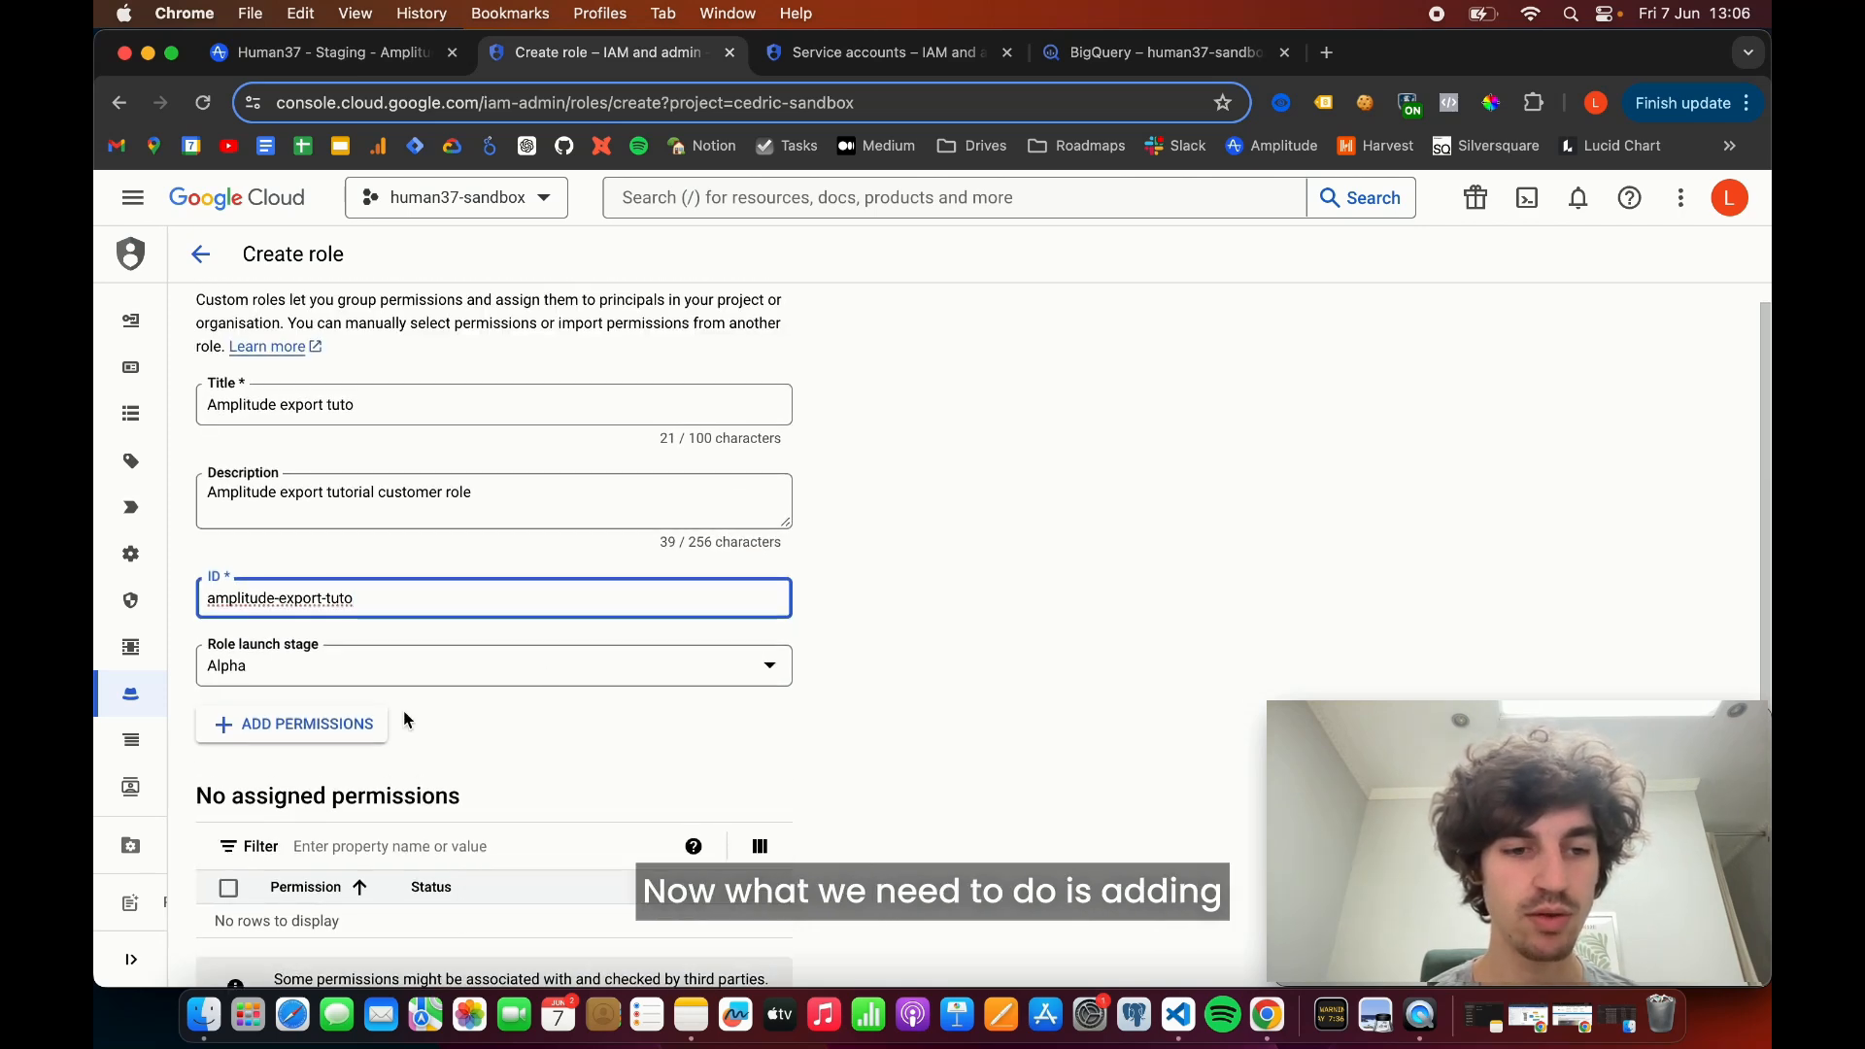
# - Start adding permissions to the role, select bigquery.transfers.get, and clear the permission filter
pyautogui.click(286, 741)
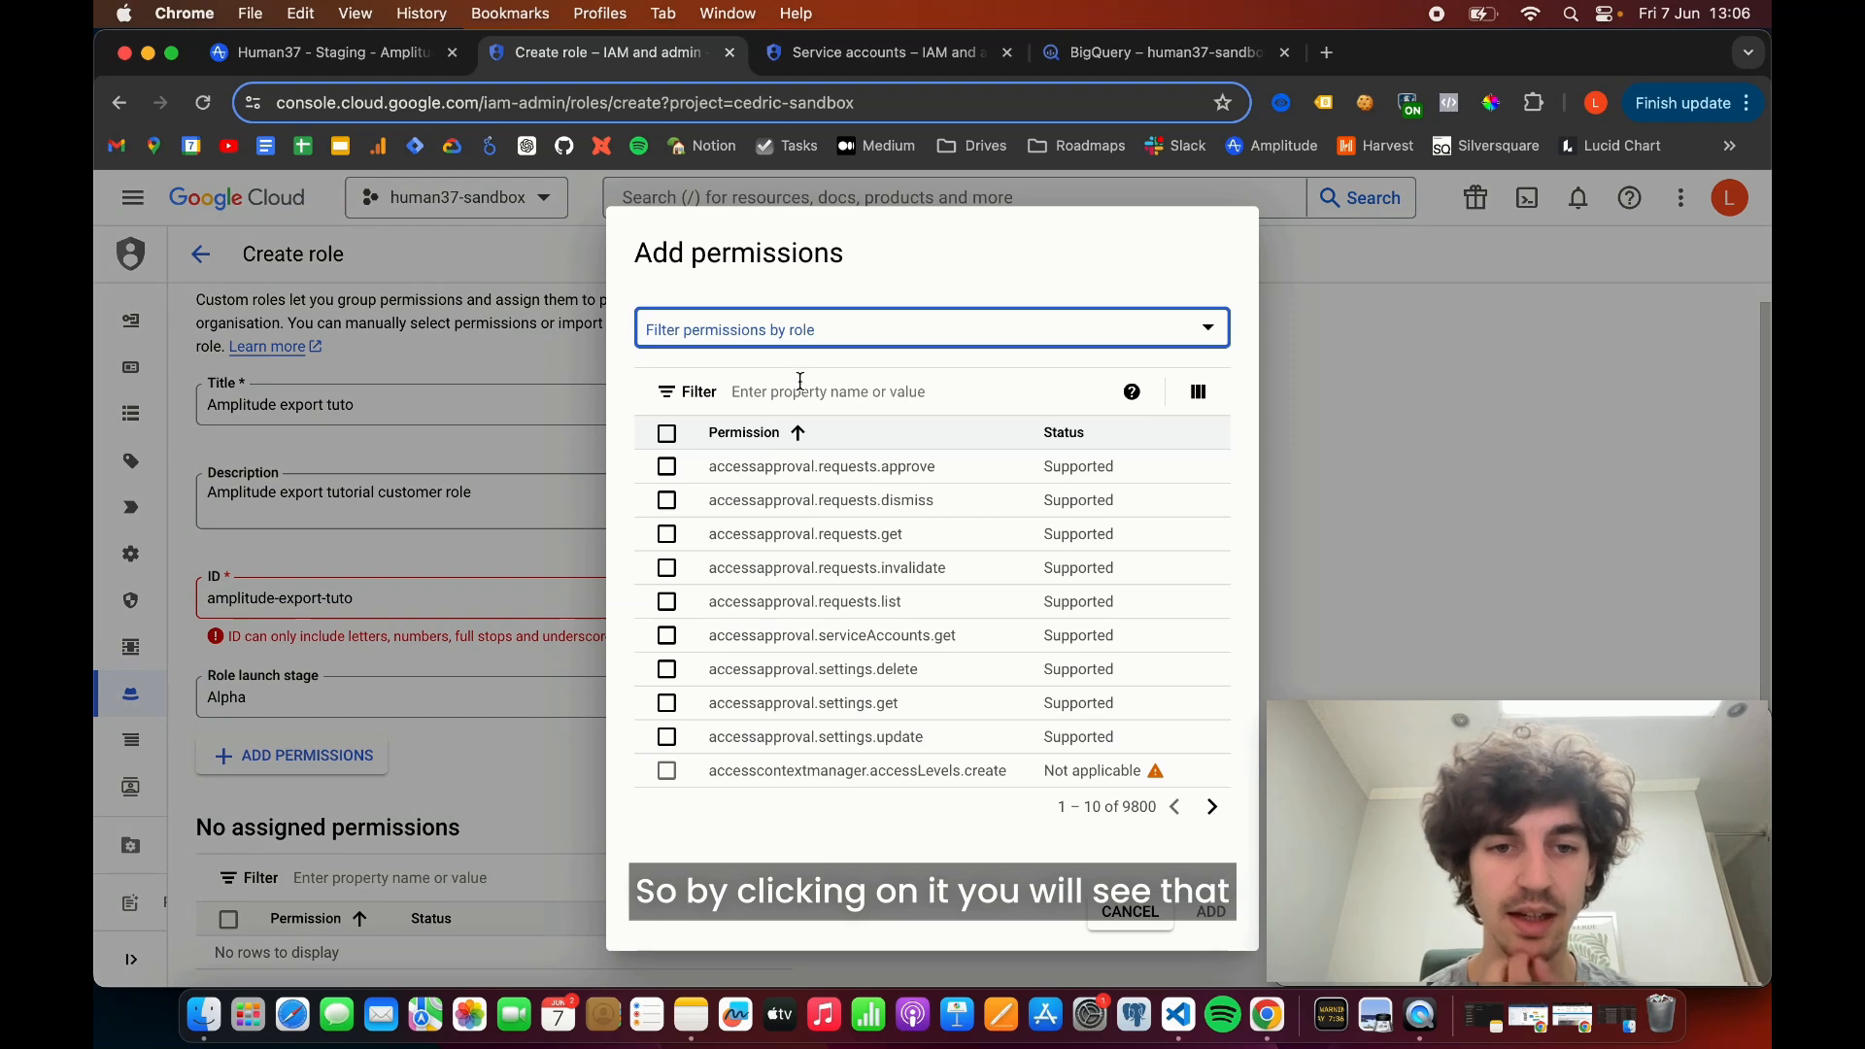
pyautogui.click(775, 393)
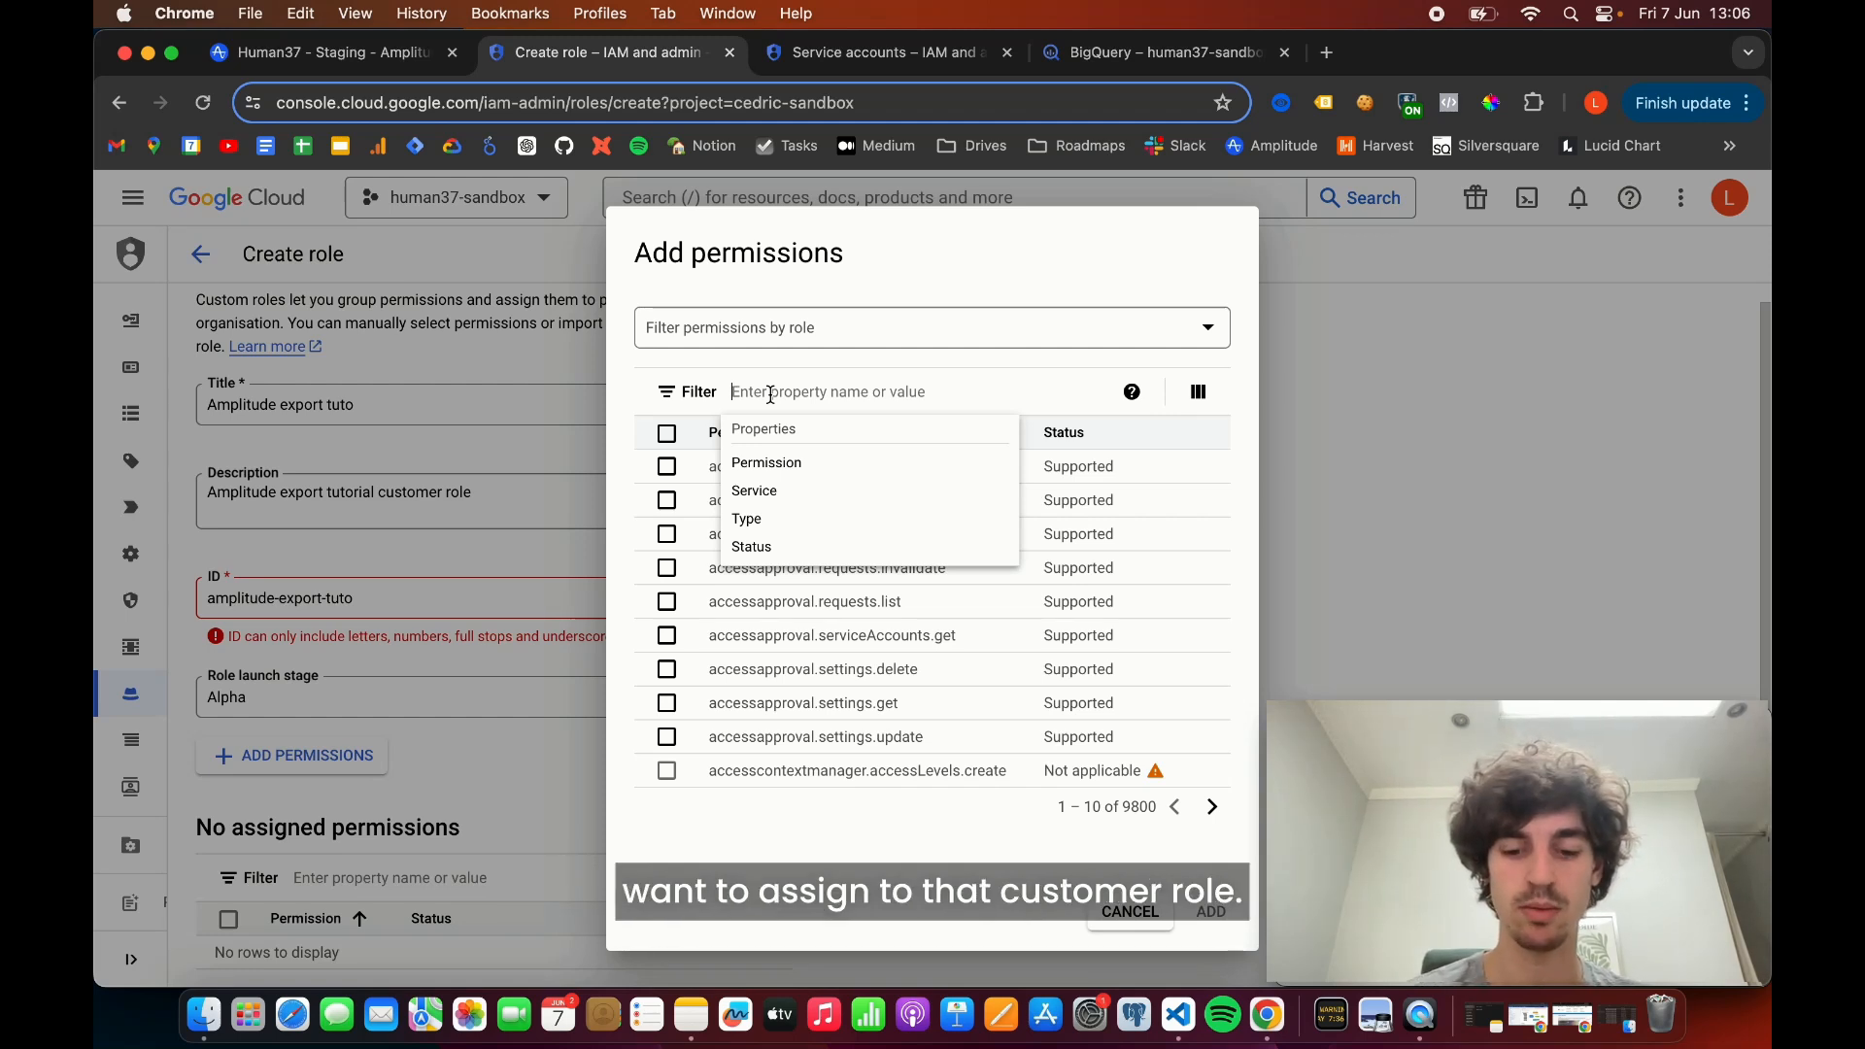
pyautogui.write('bigquery')
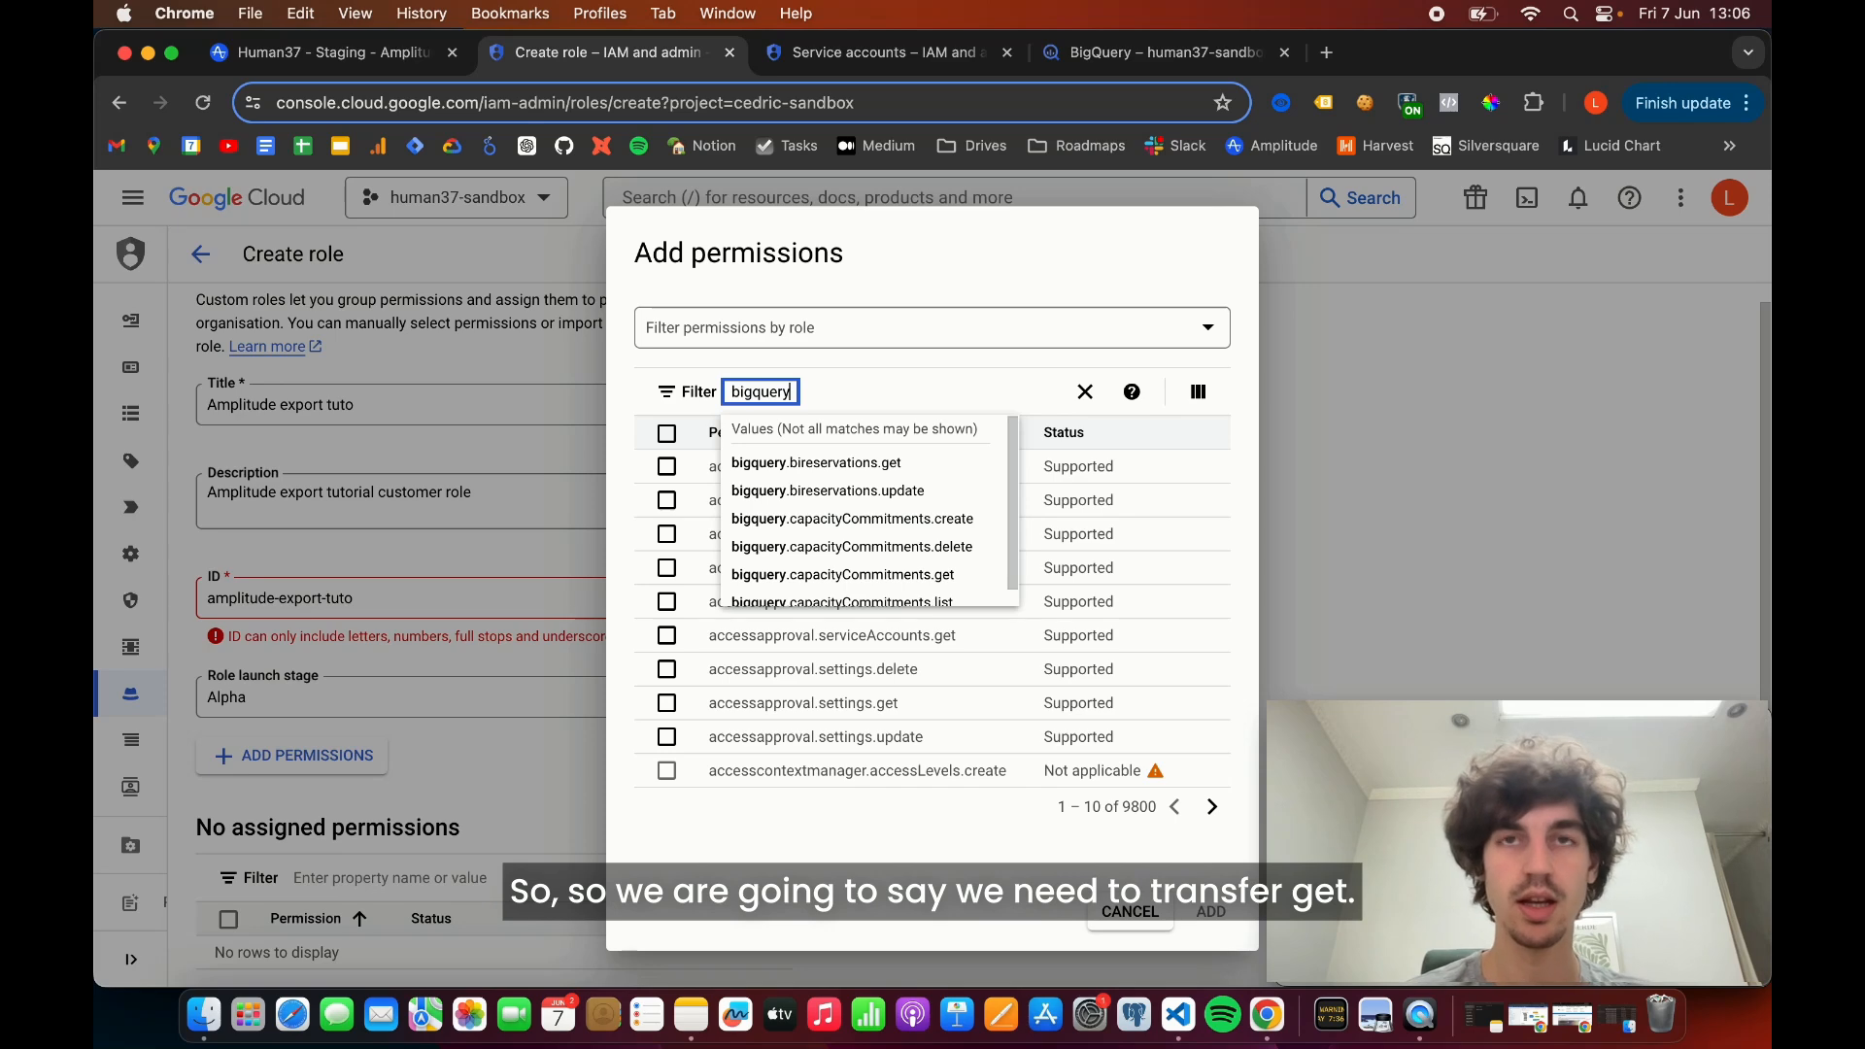
pyautogui.write('.transfers')
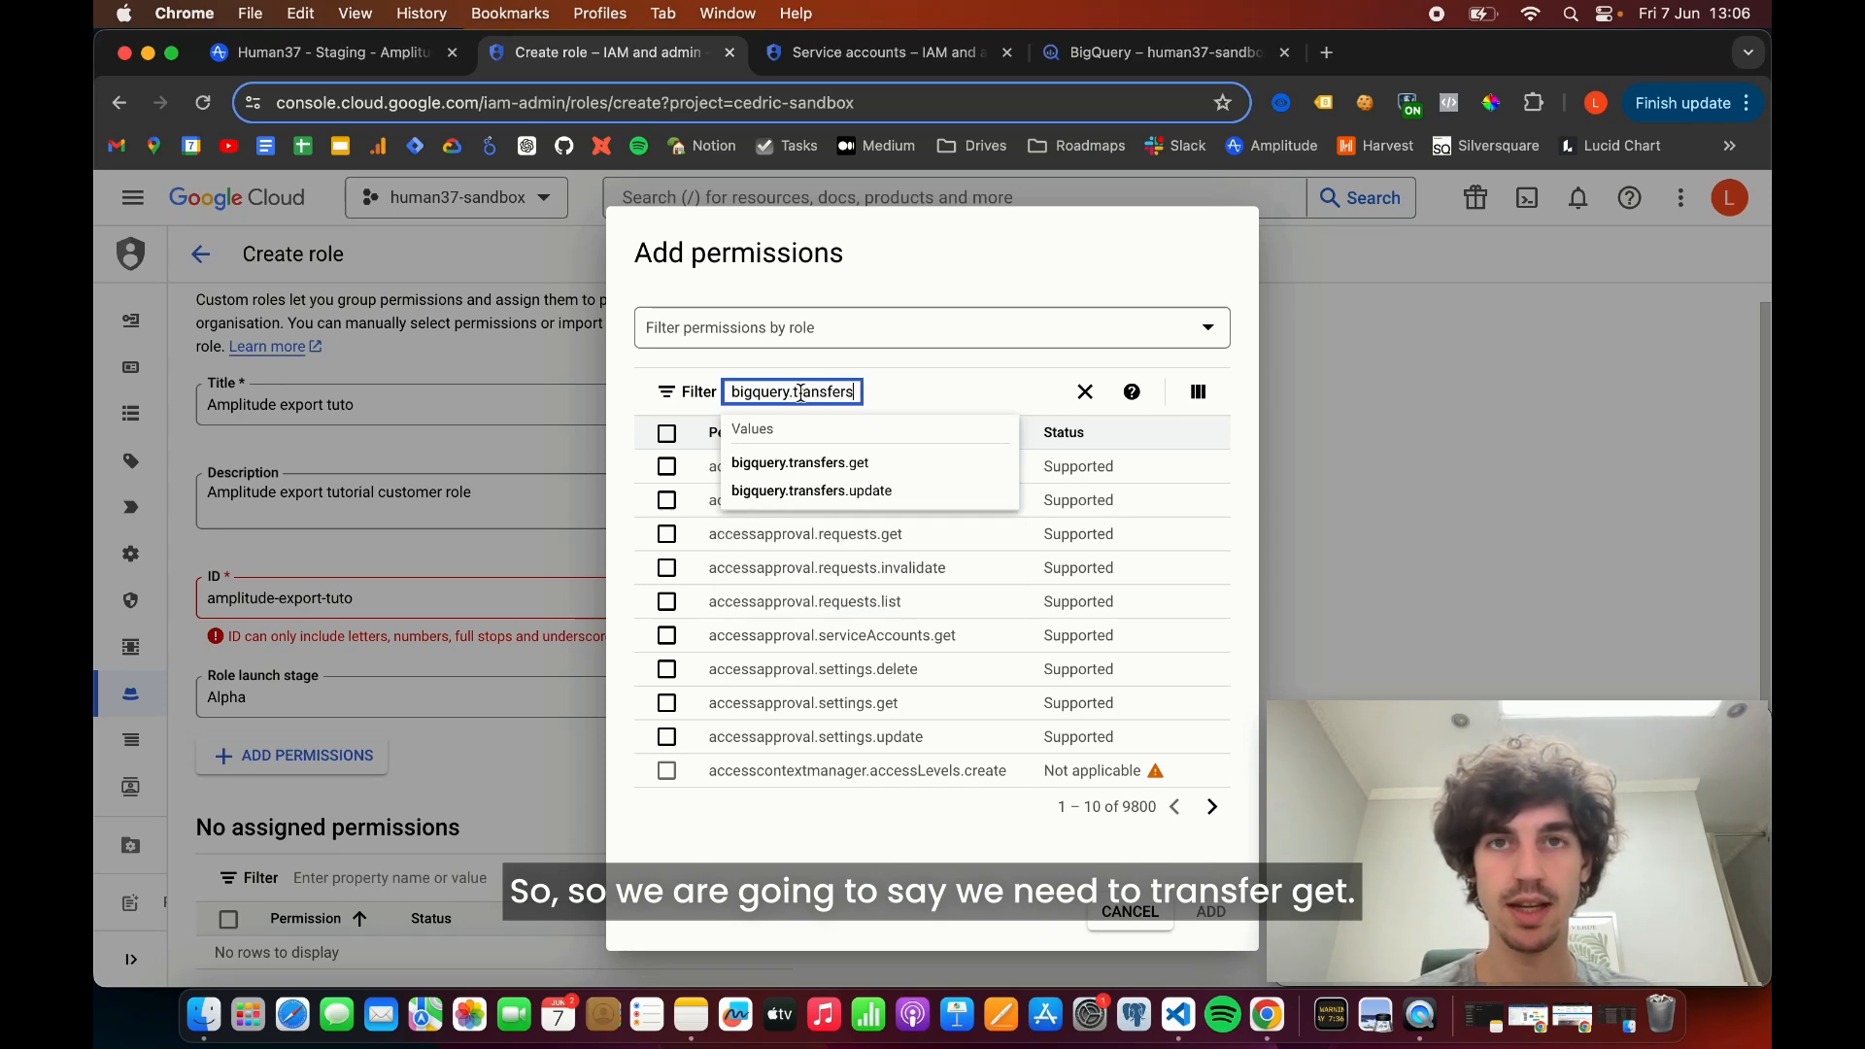
pyautogui.click(854, 461)
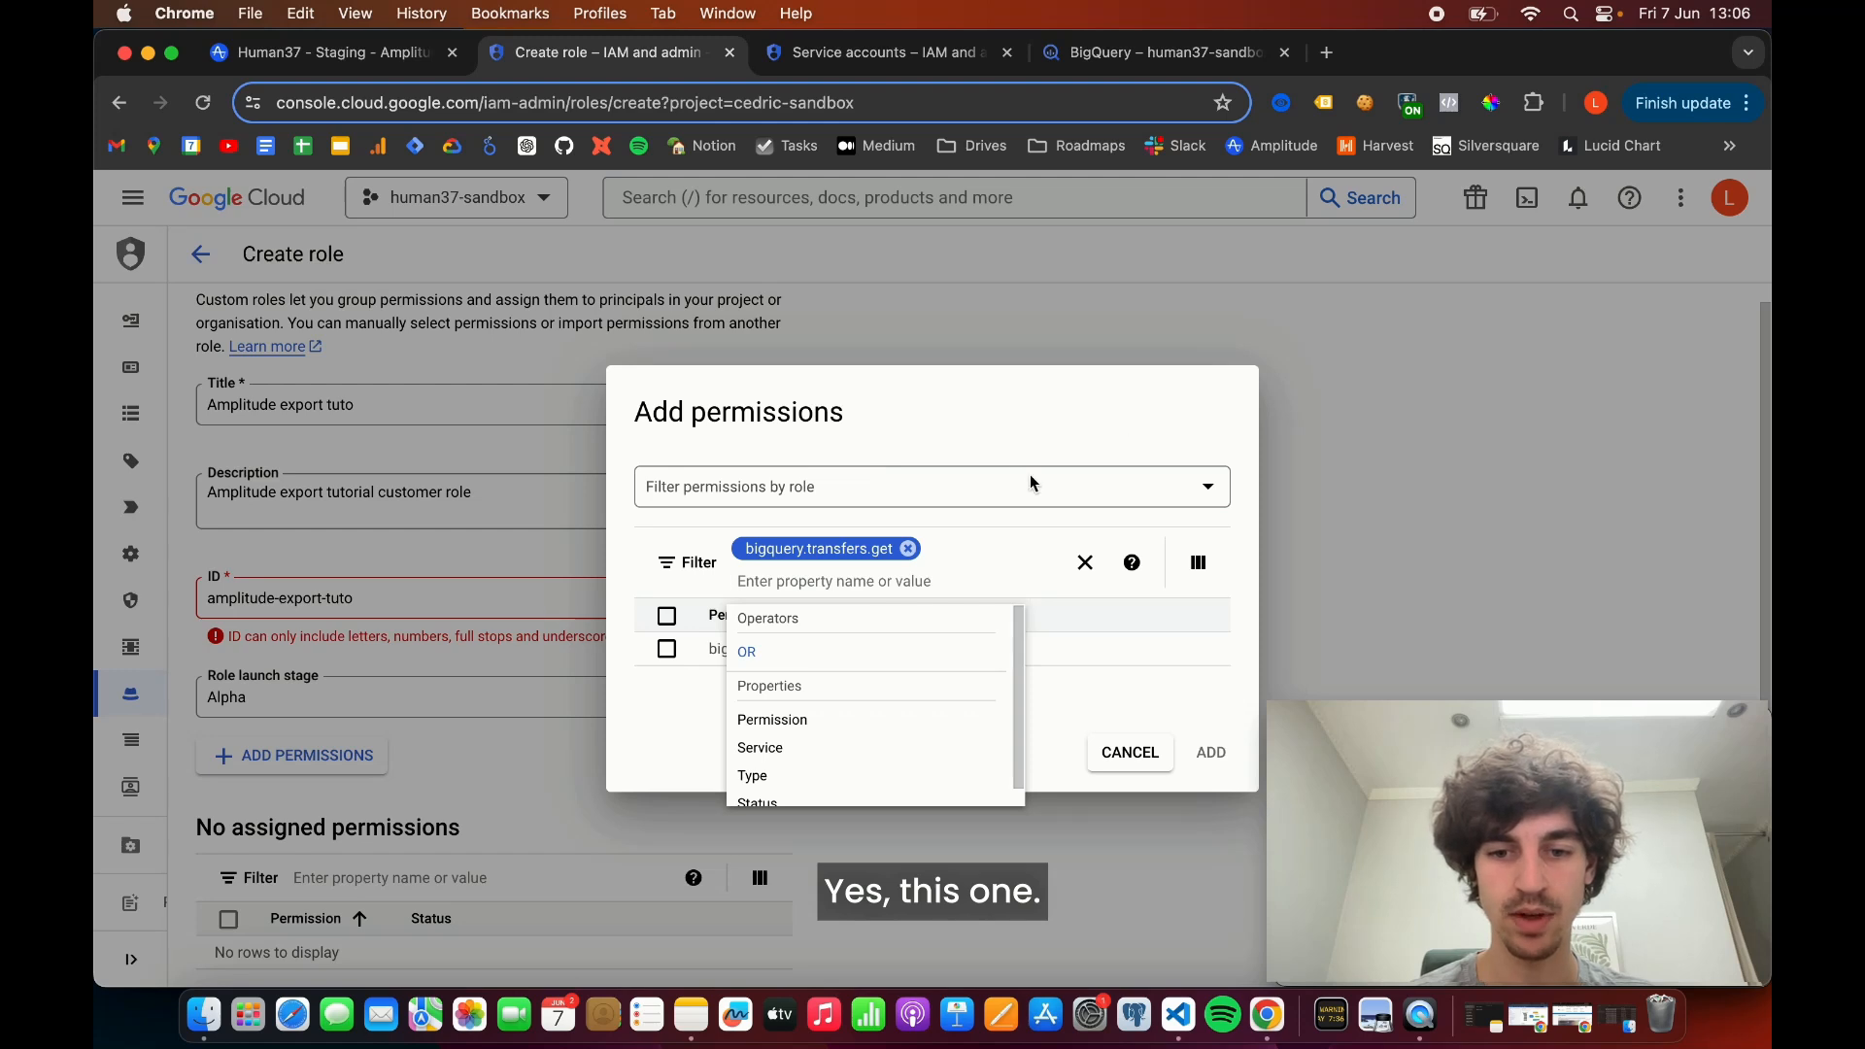
pyautogui.click(666, 649)
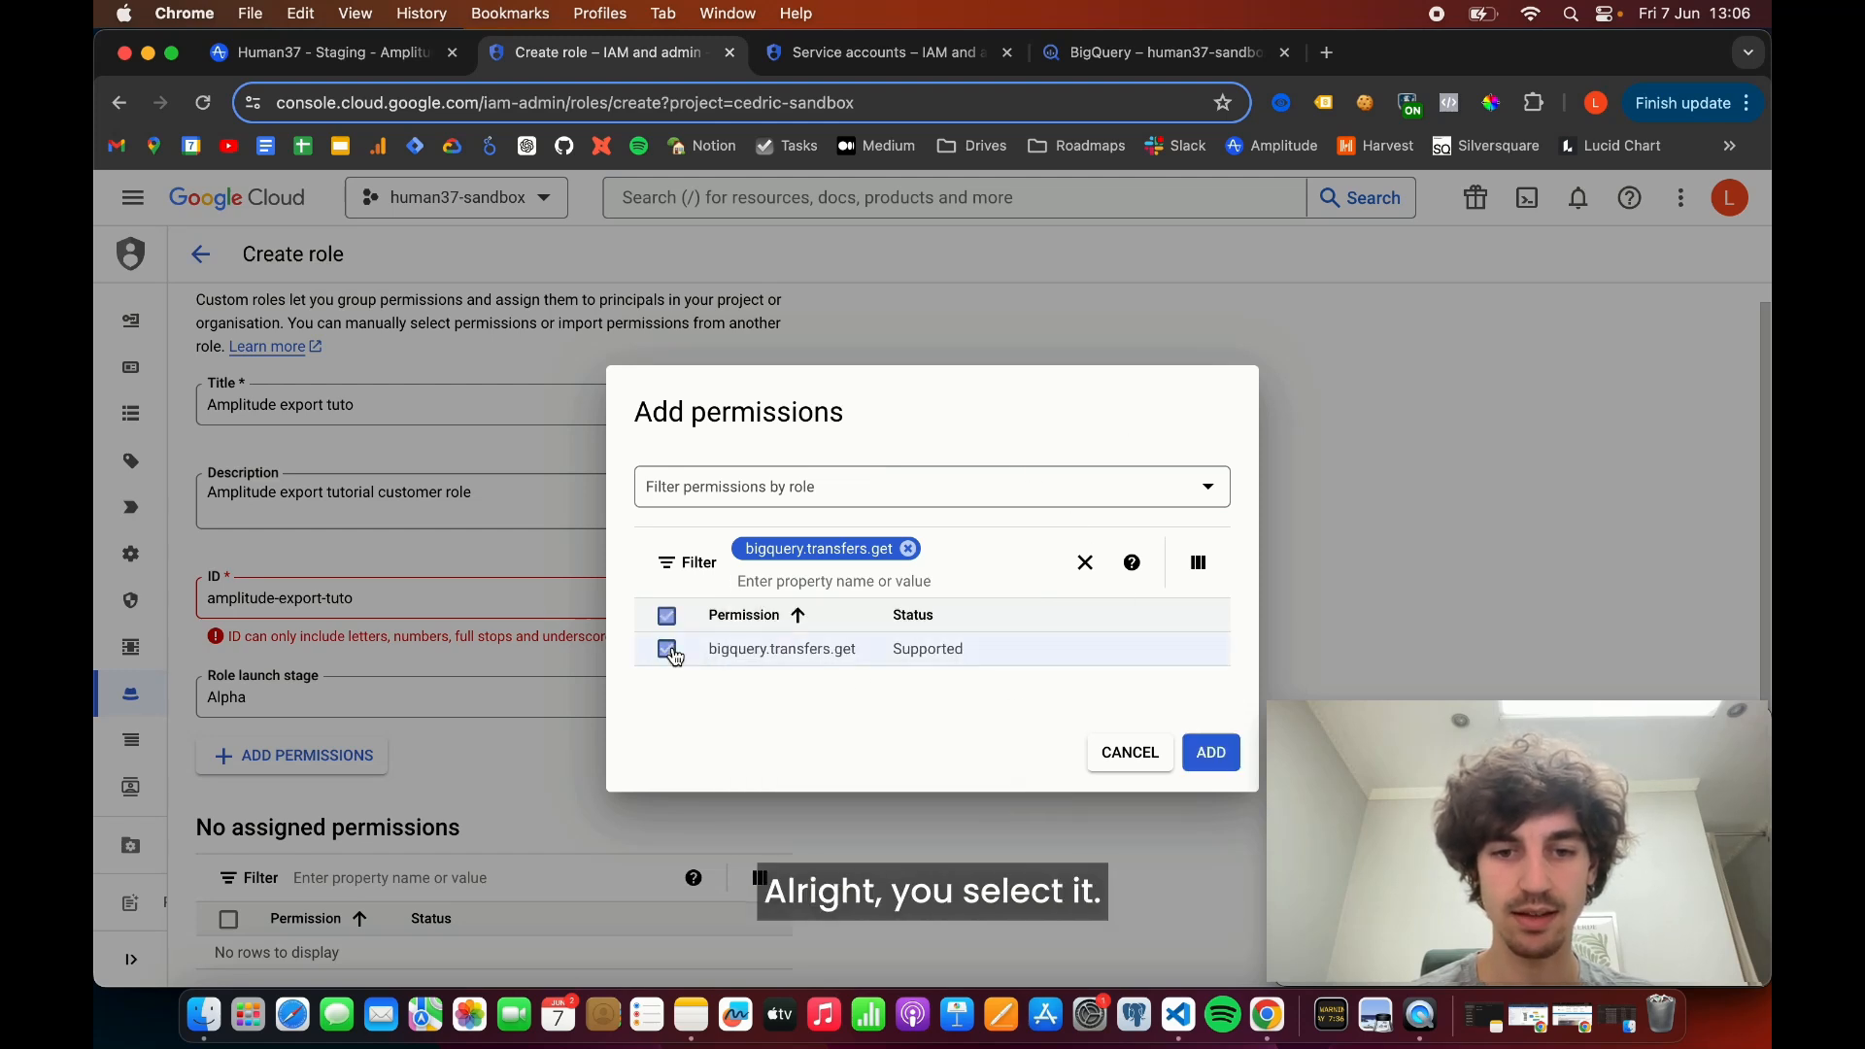
pyautogui.click(907, 549)
pyautogui.write('bigquery')
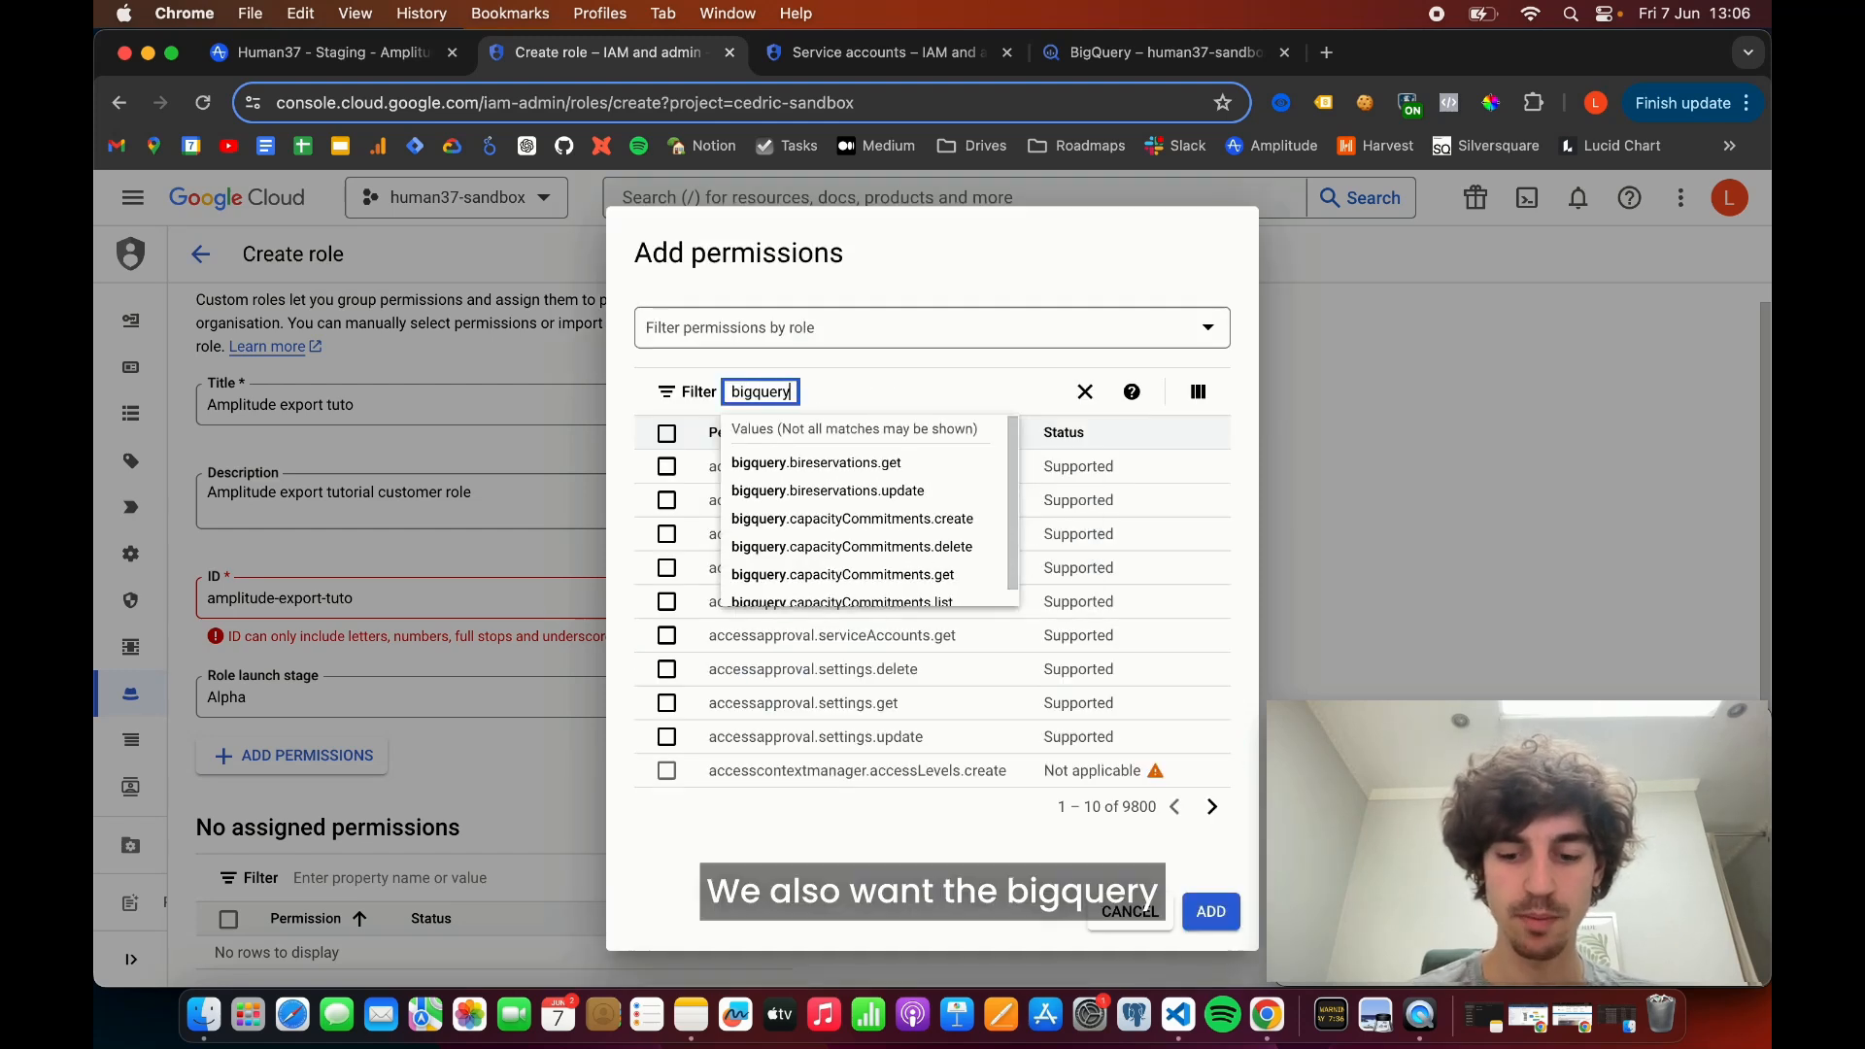
pyautogui.write('.trans')
pyautogui.click(899, 470)
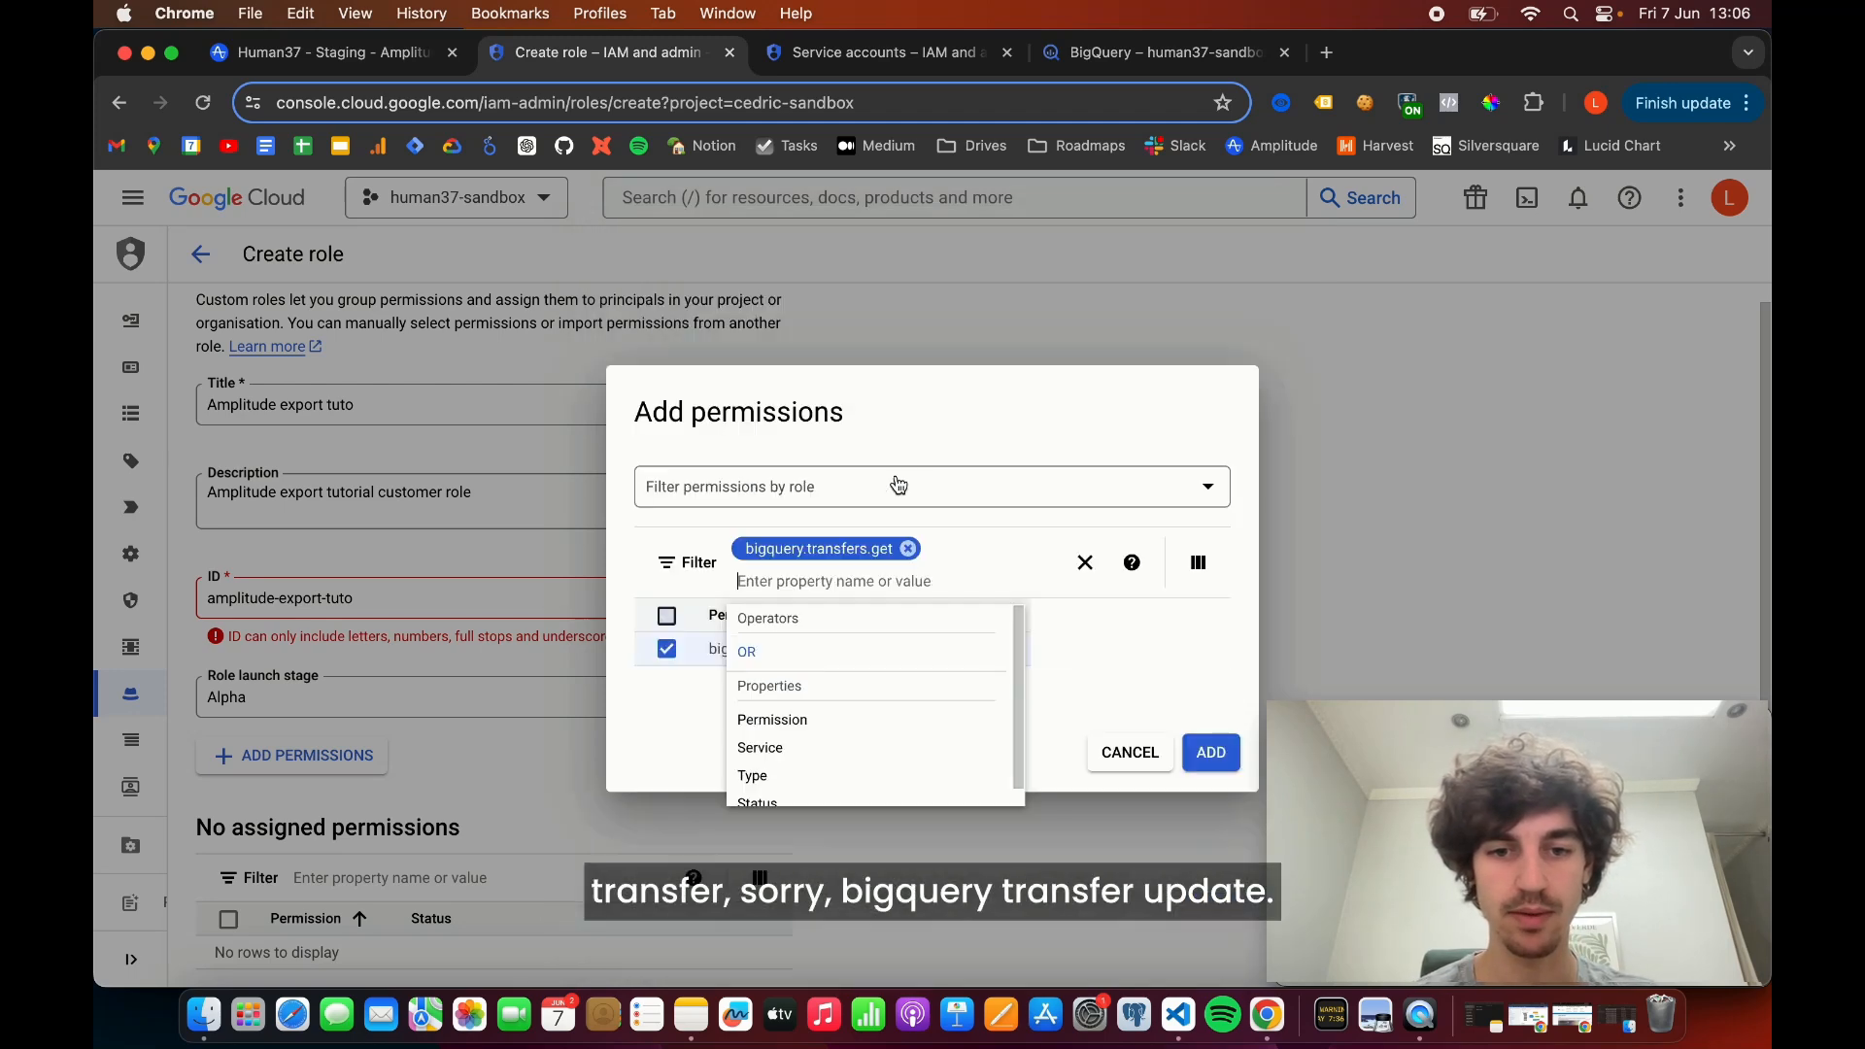
pyautogui.click(907, 550)
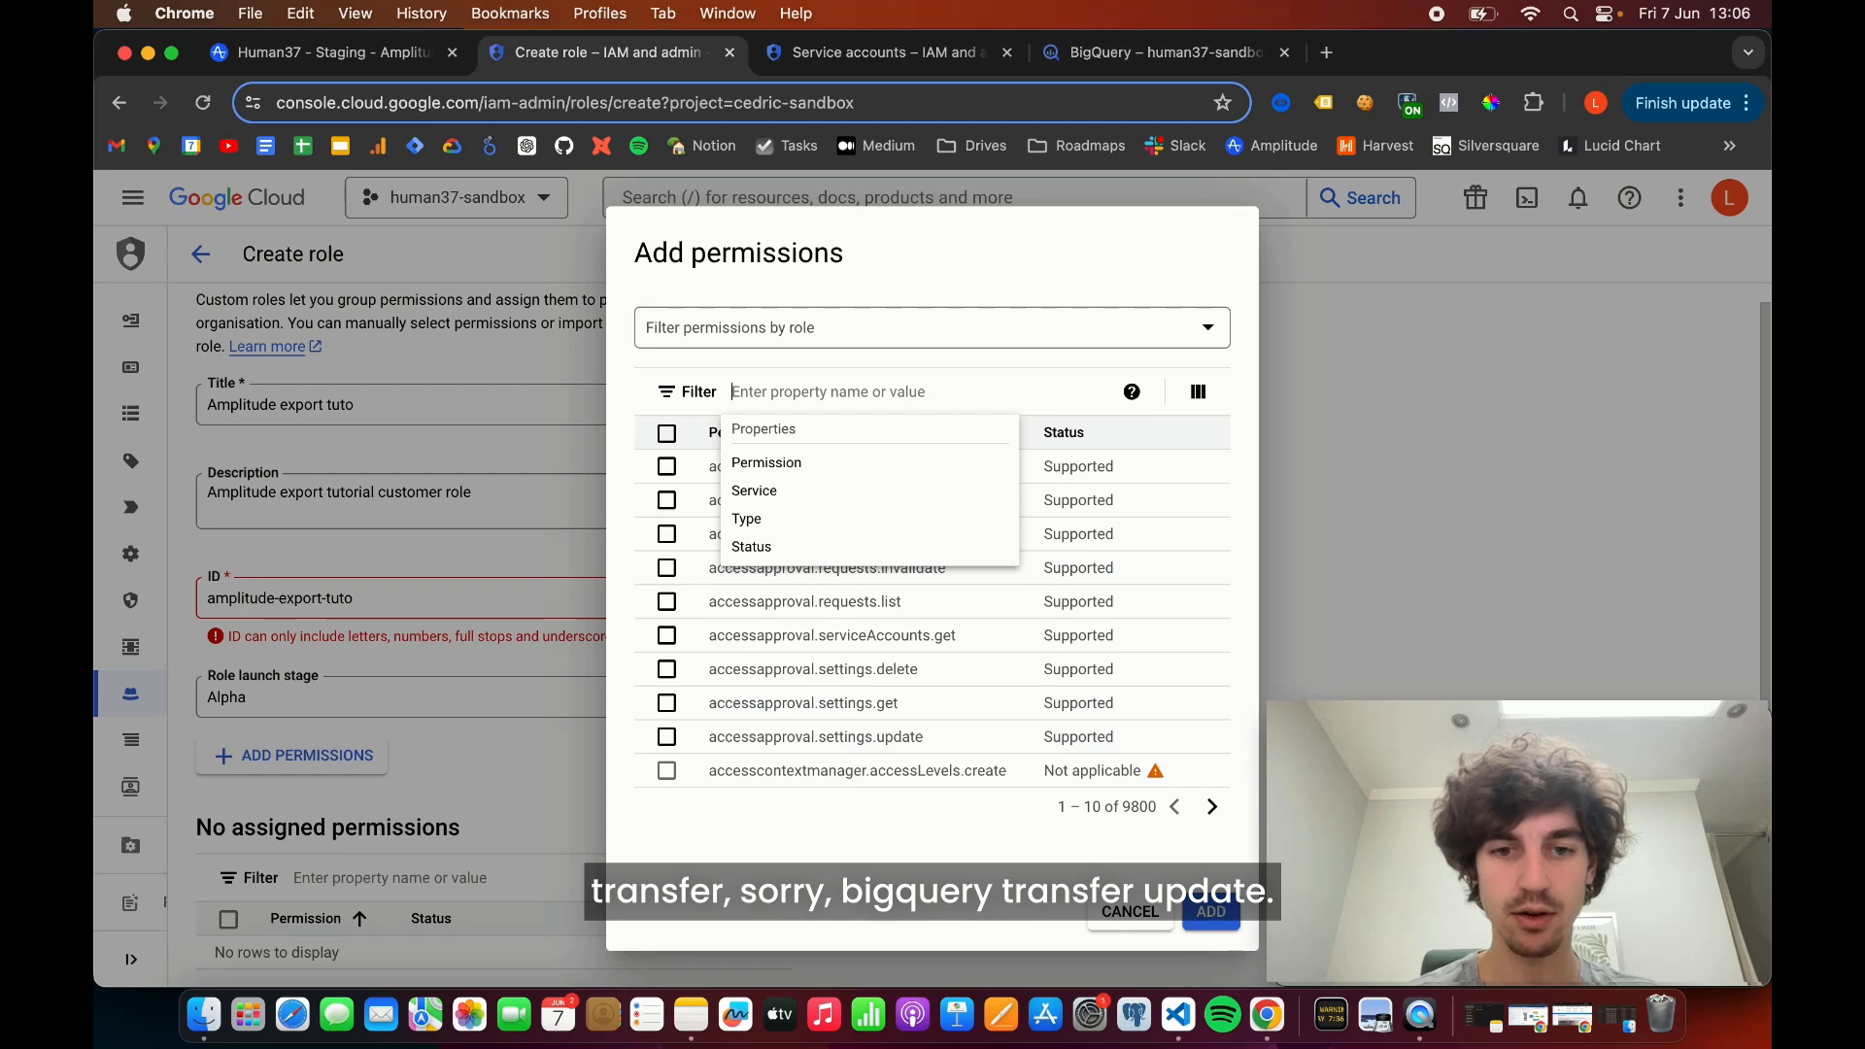
# - Filter the permissions for bigquery.transfers.update, select it, and clear the filter
pyautogui.write('bigquery.tran')
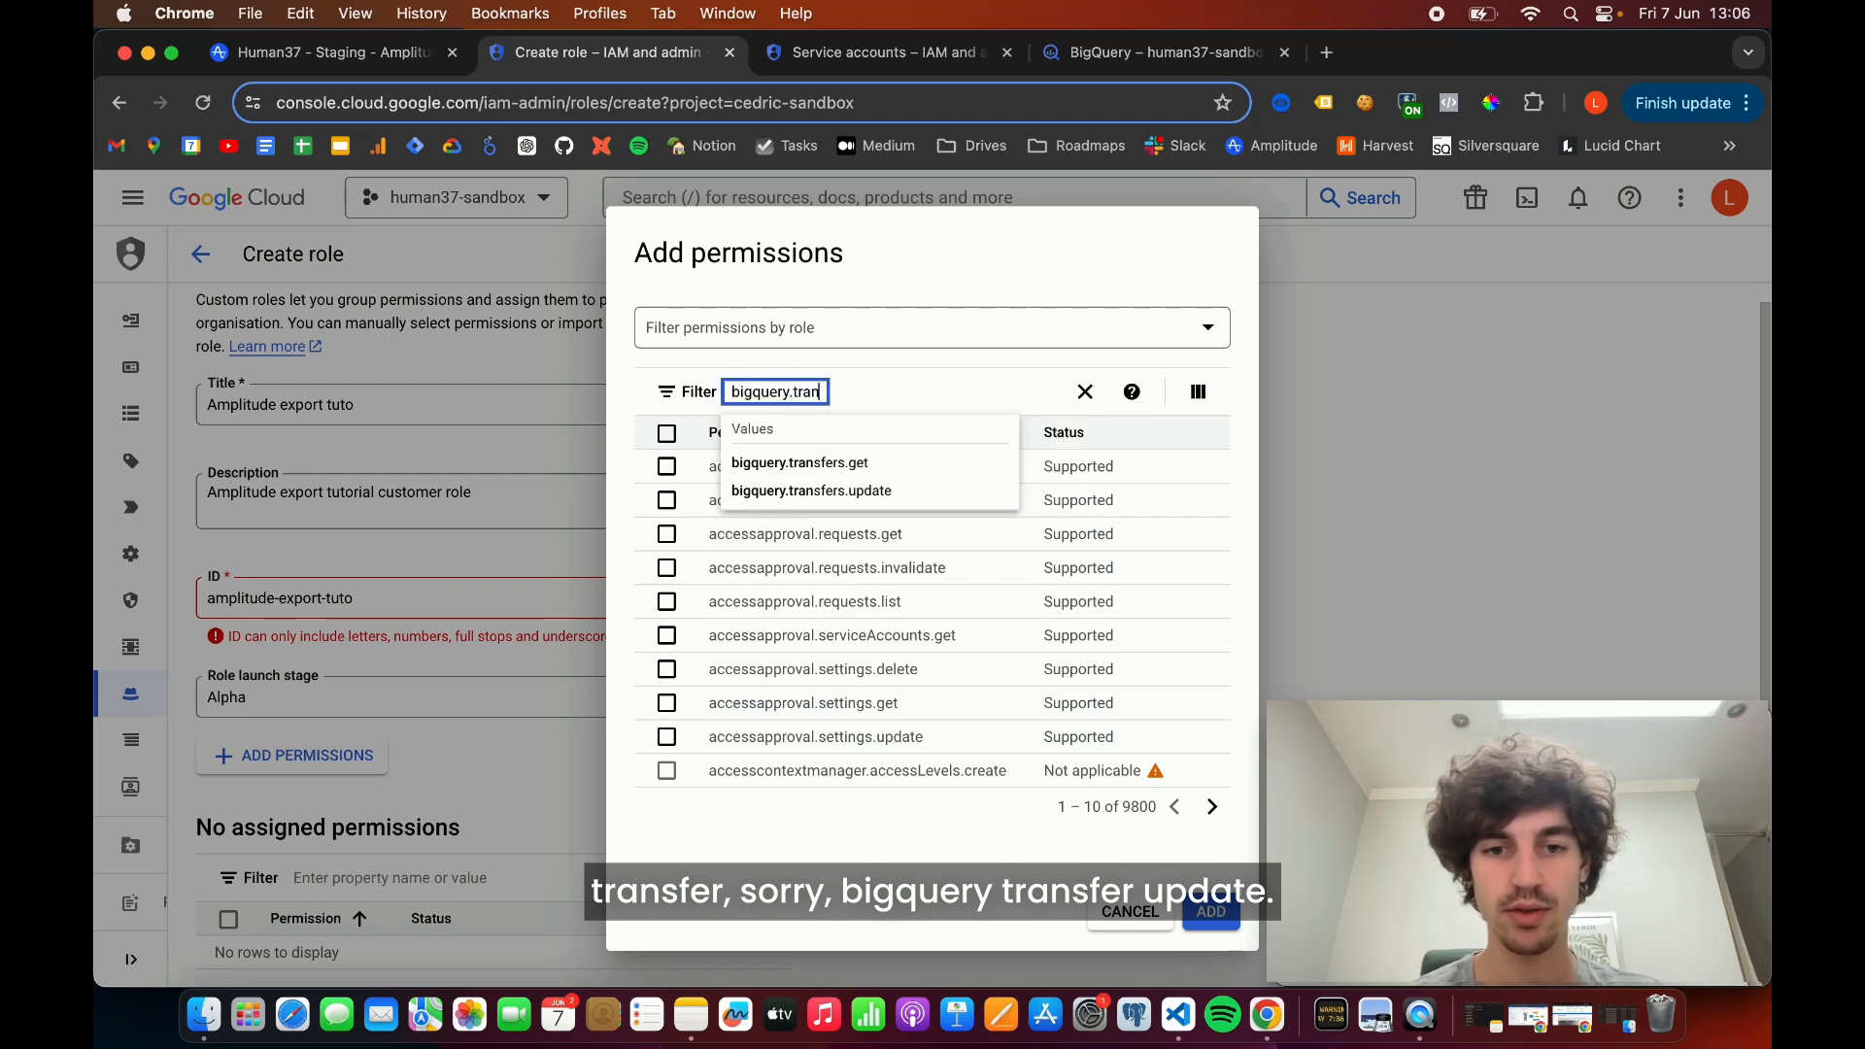
pyautogui.click(933, 491)
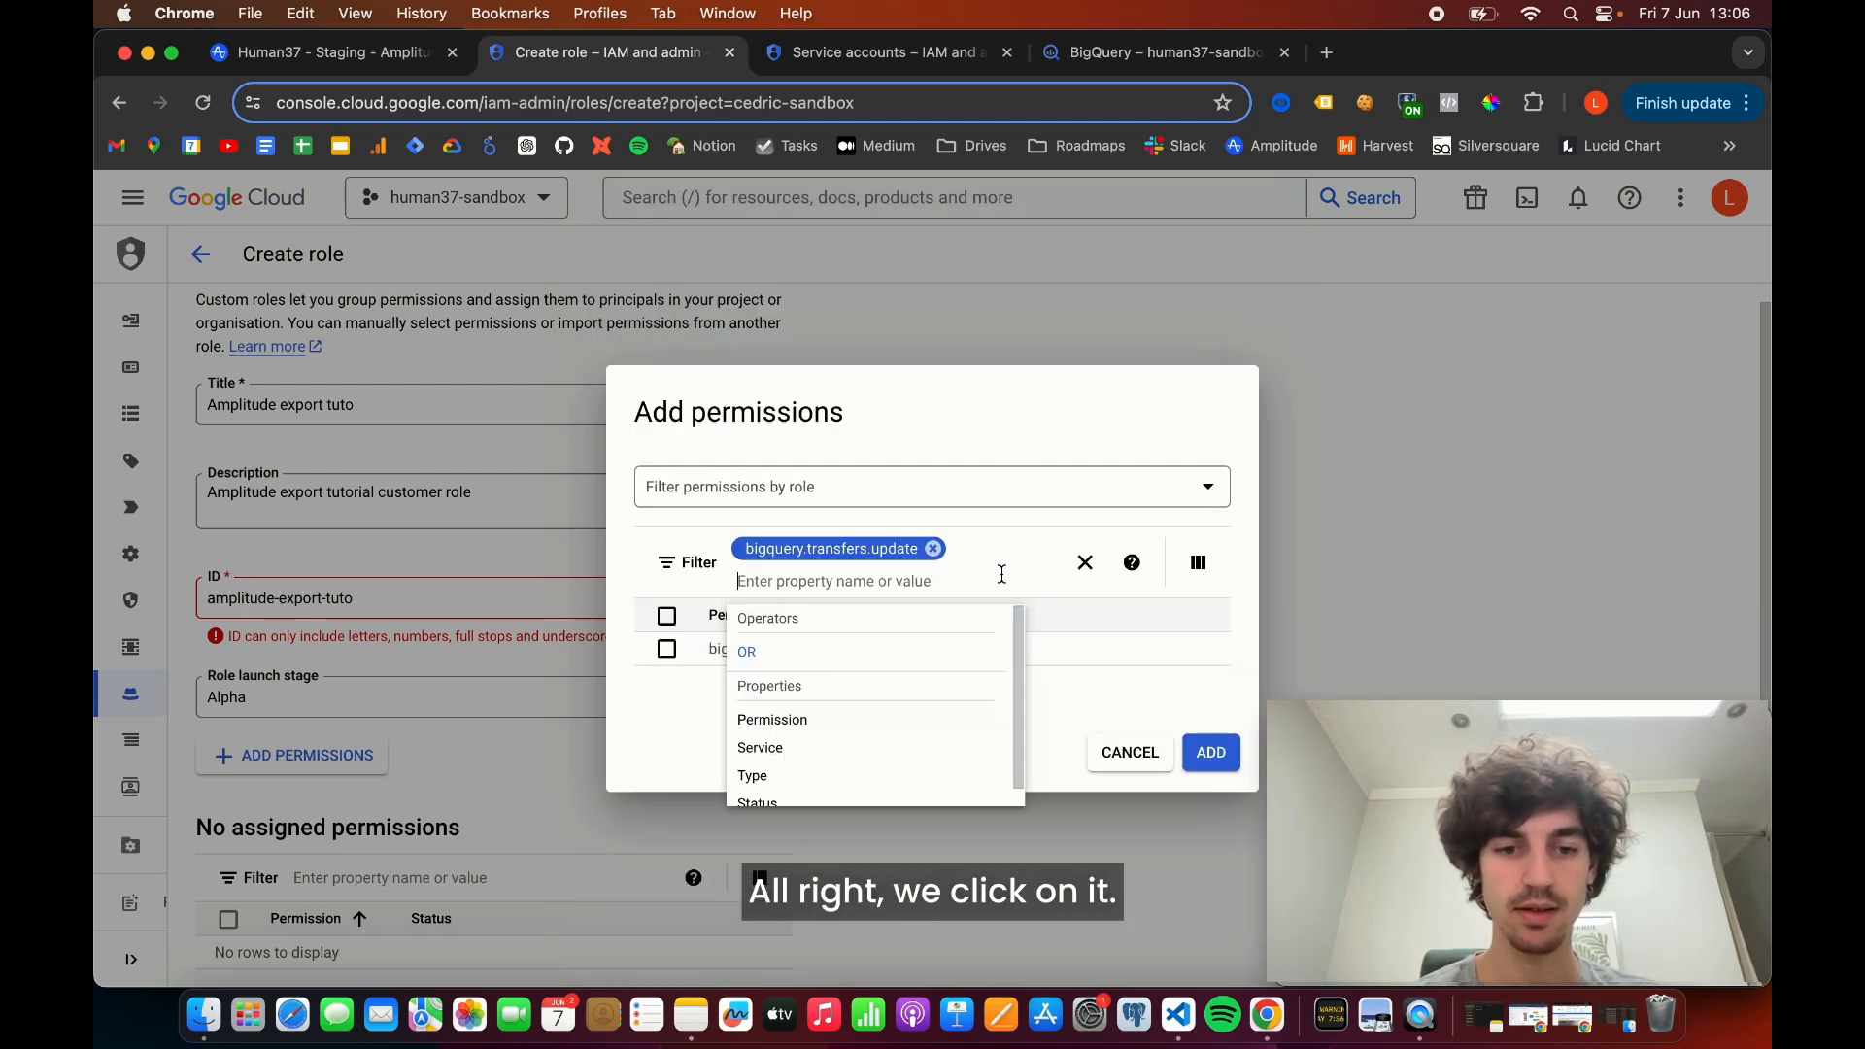
pyautogui.click(666, 649)
pyautogui.click(933, 549)
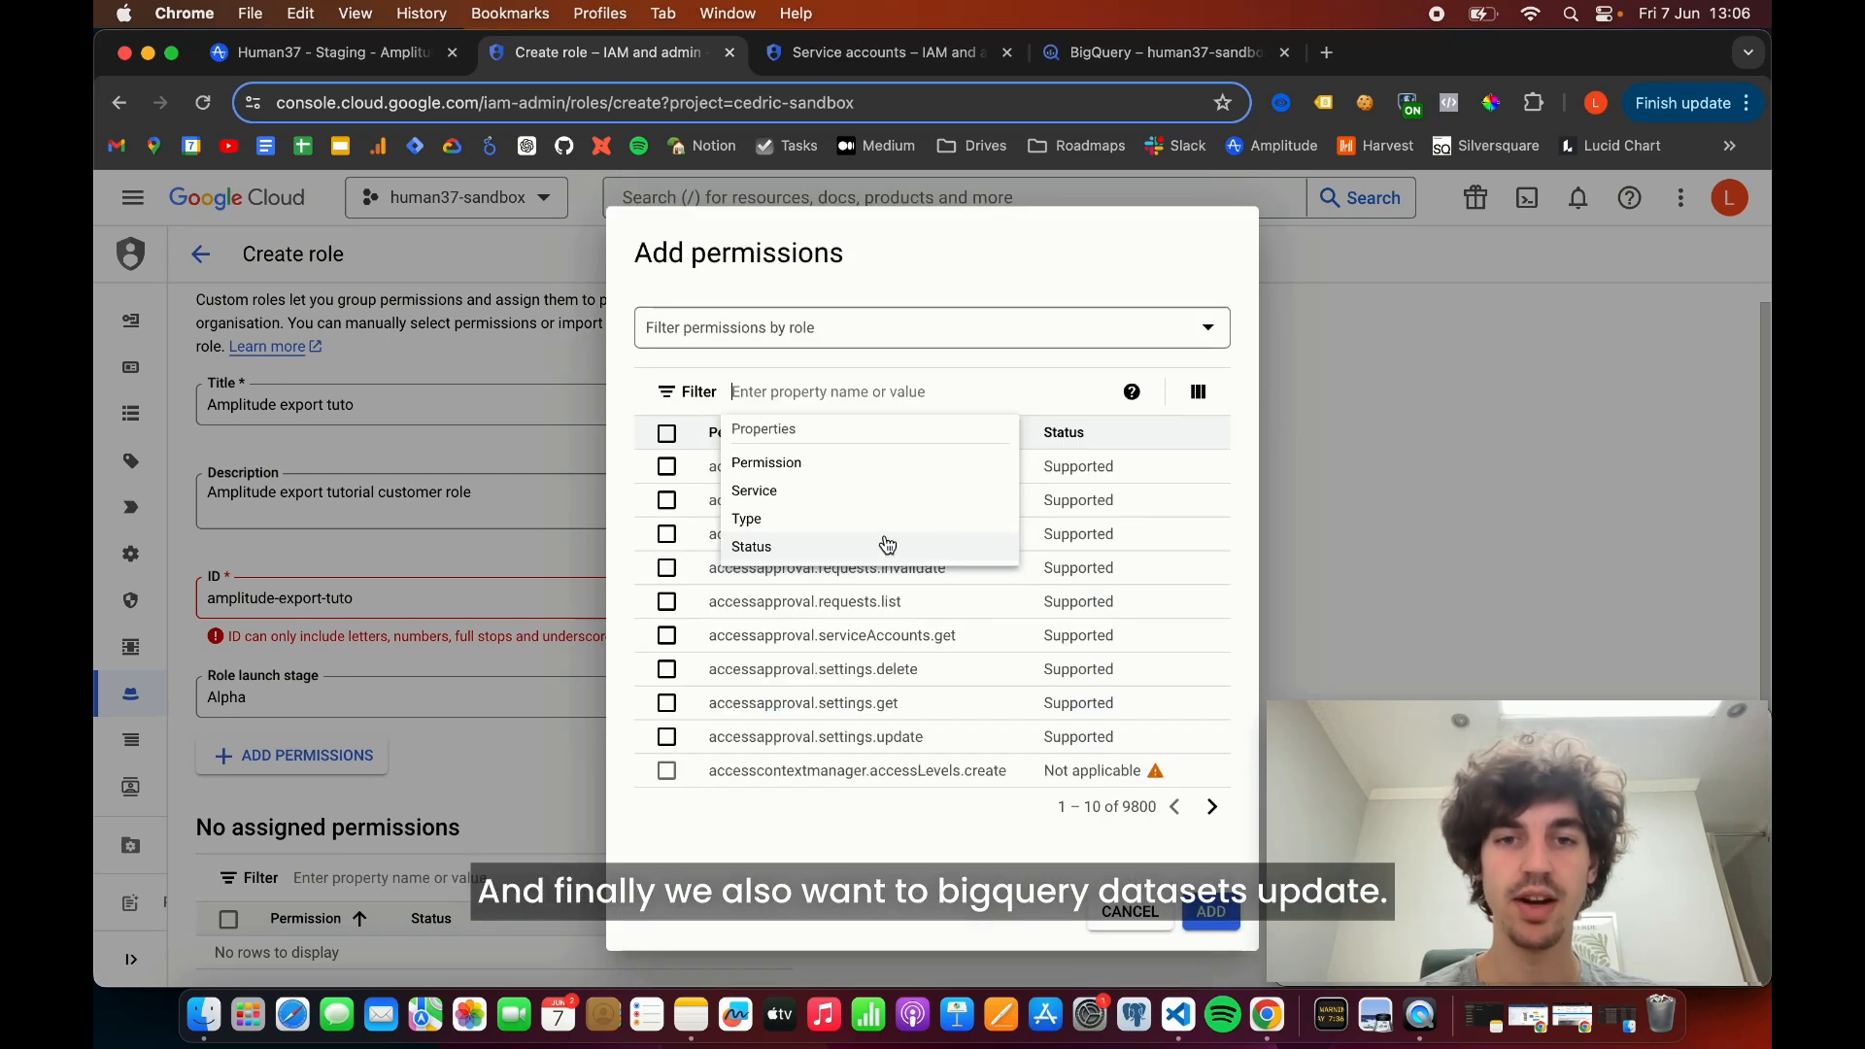
# - Find and select bigquery.datasets.update, and add all the selected BigQuery permissions to the custom role
pyautogui.write('bigque')
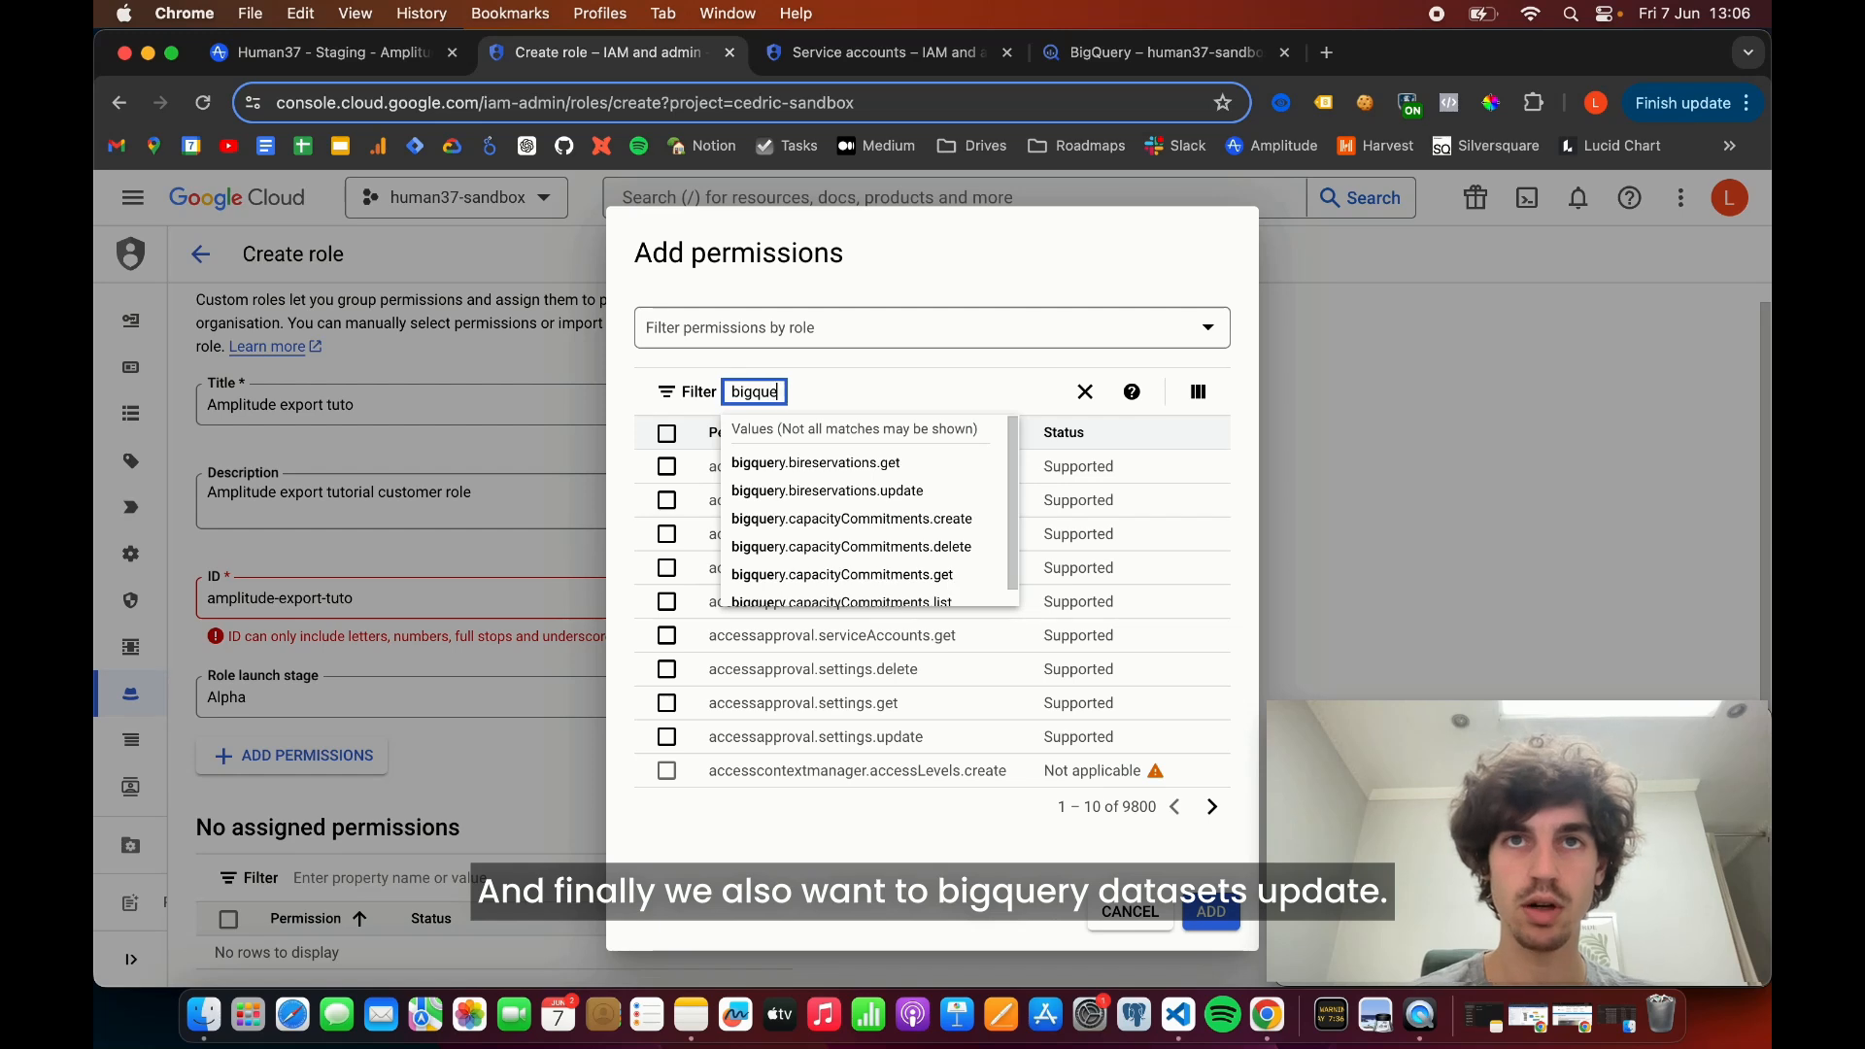
pyautogui.write('ry.dataset')
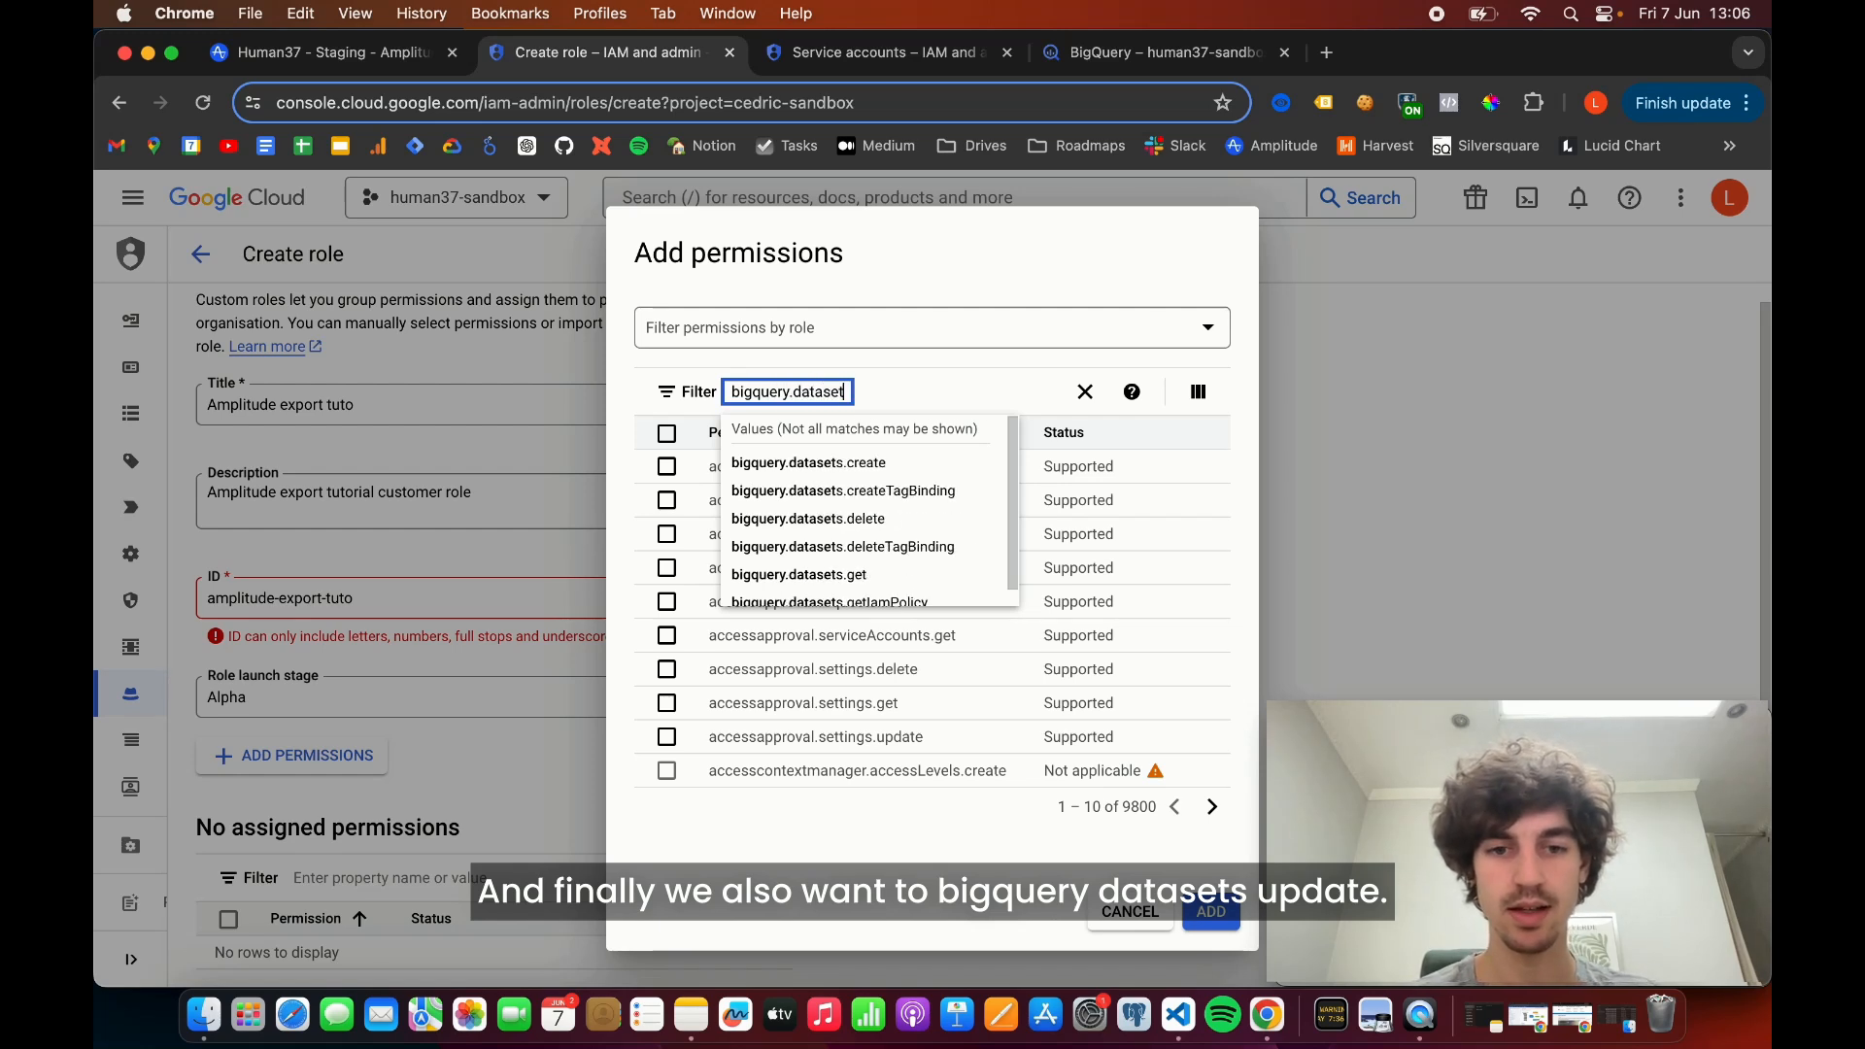
pyautogui.write('s.update')
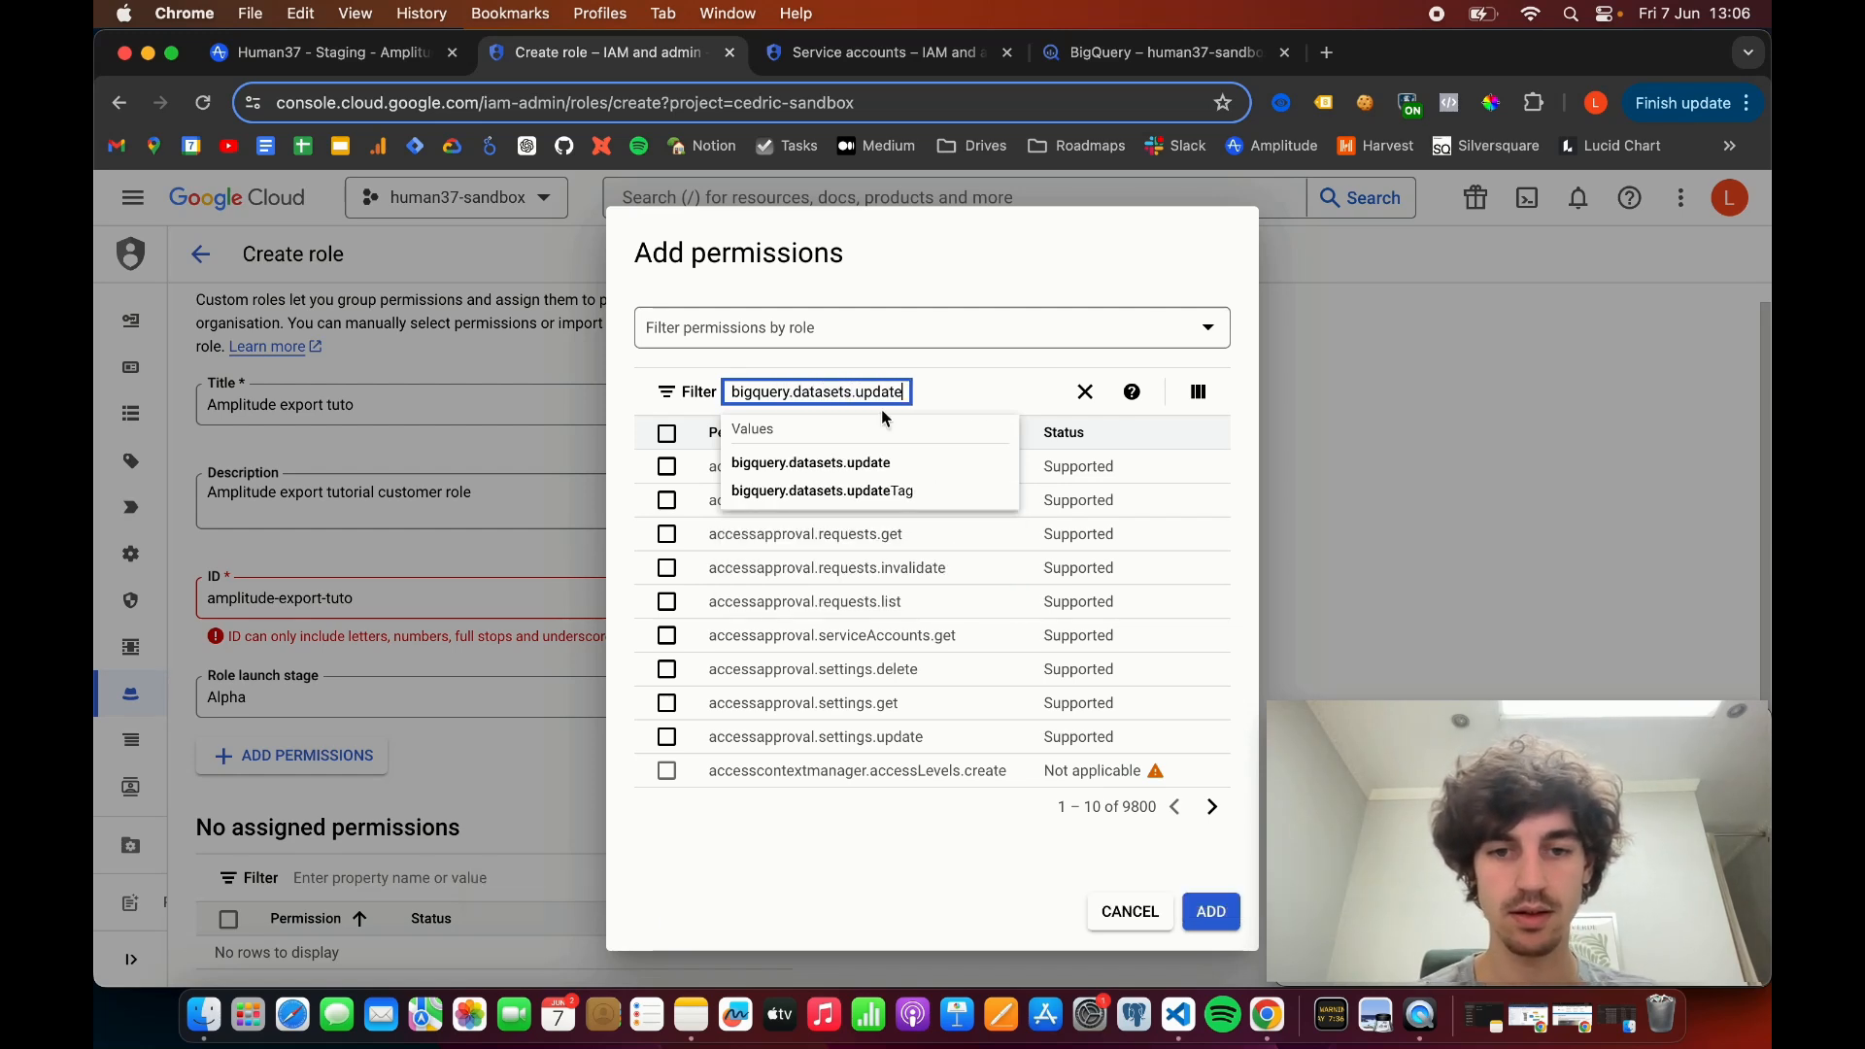
pyautogui.press('Return')
pyautogui.click(884, 462)
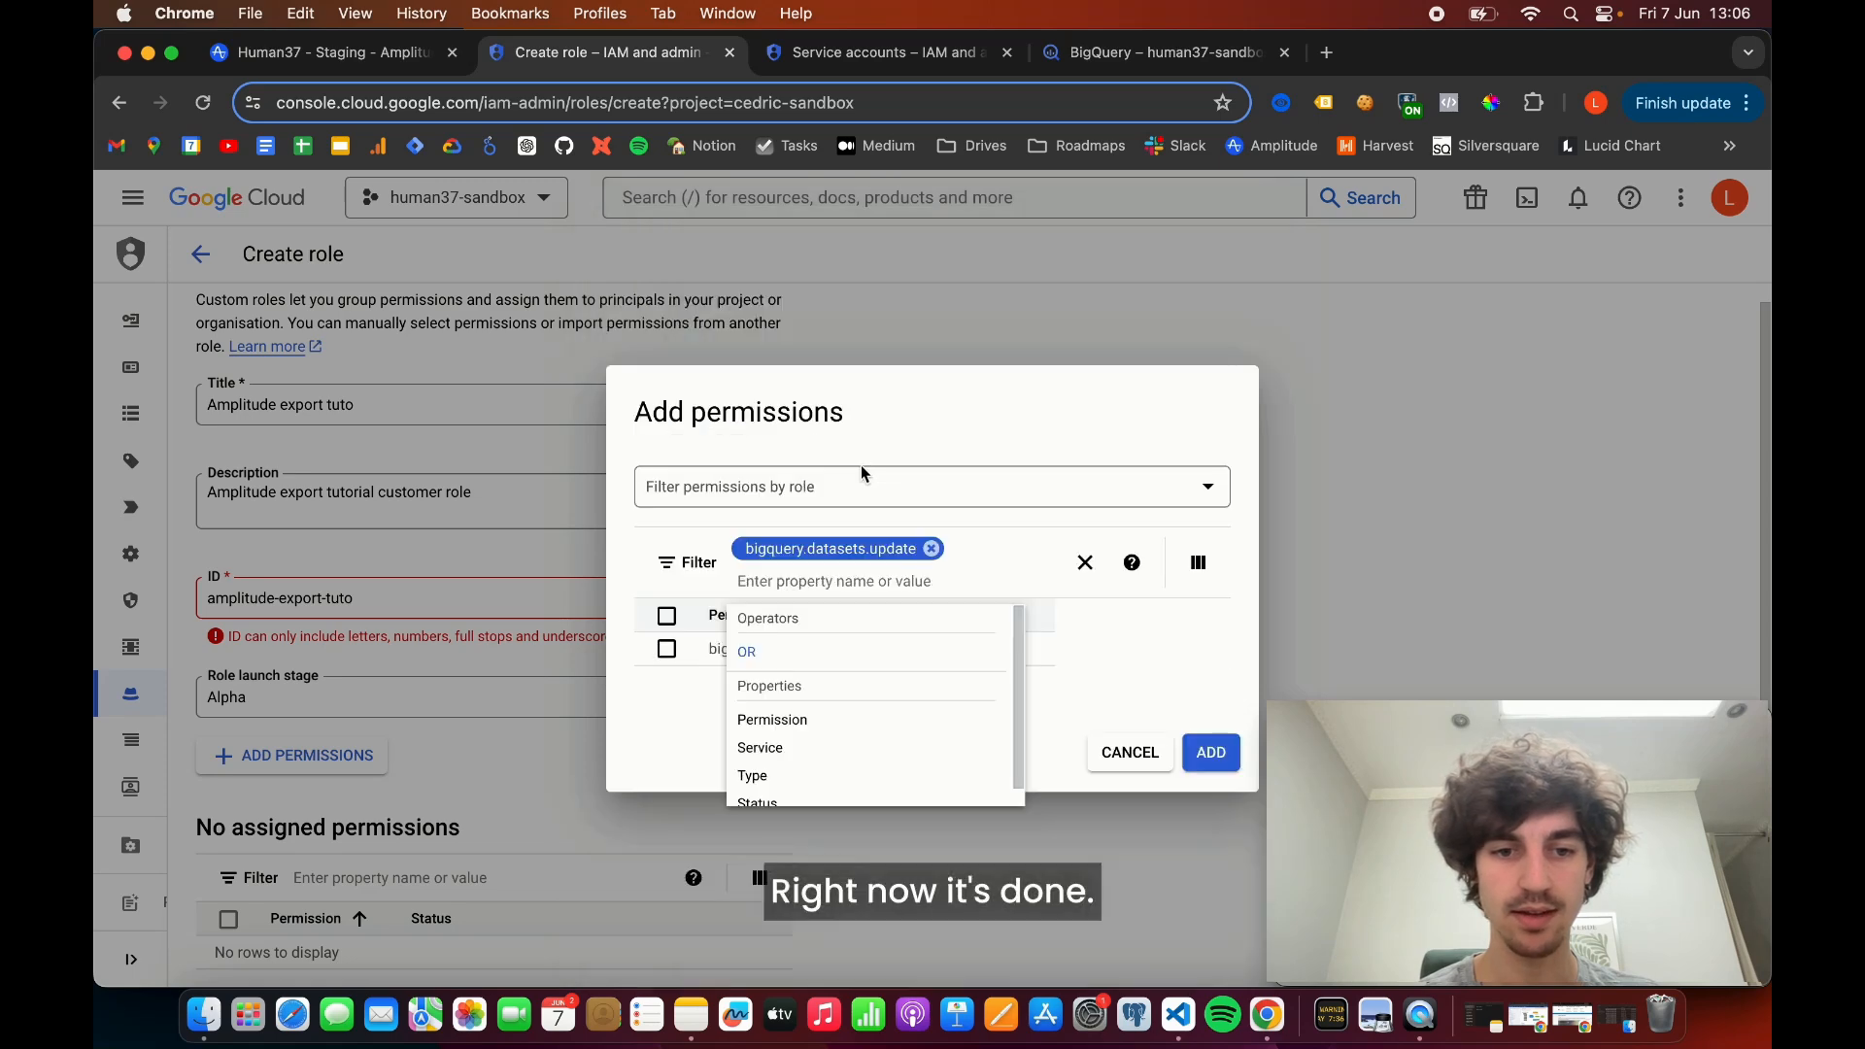
pyautogui.click(1062, 637)
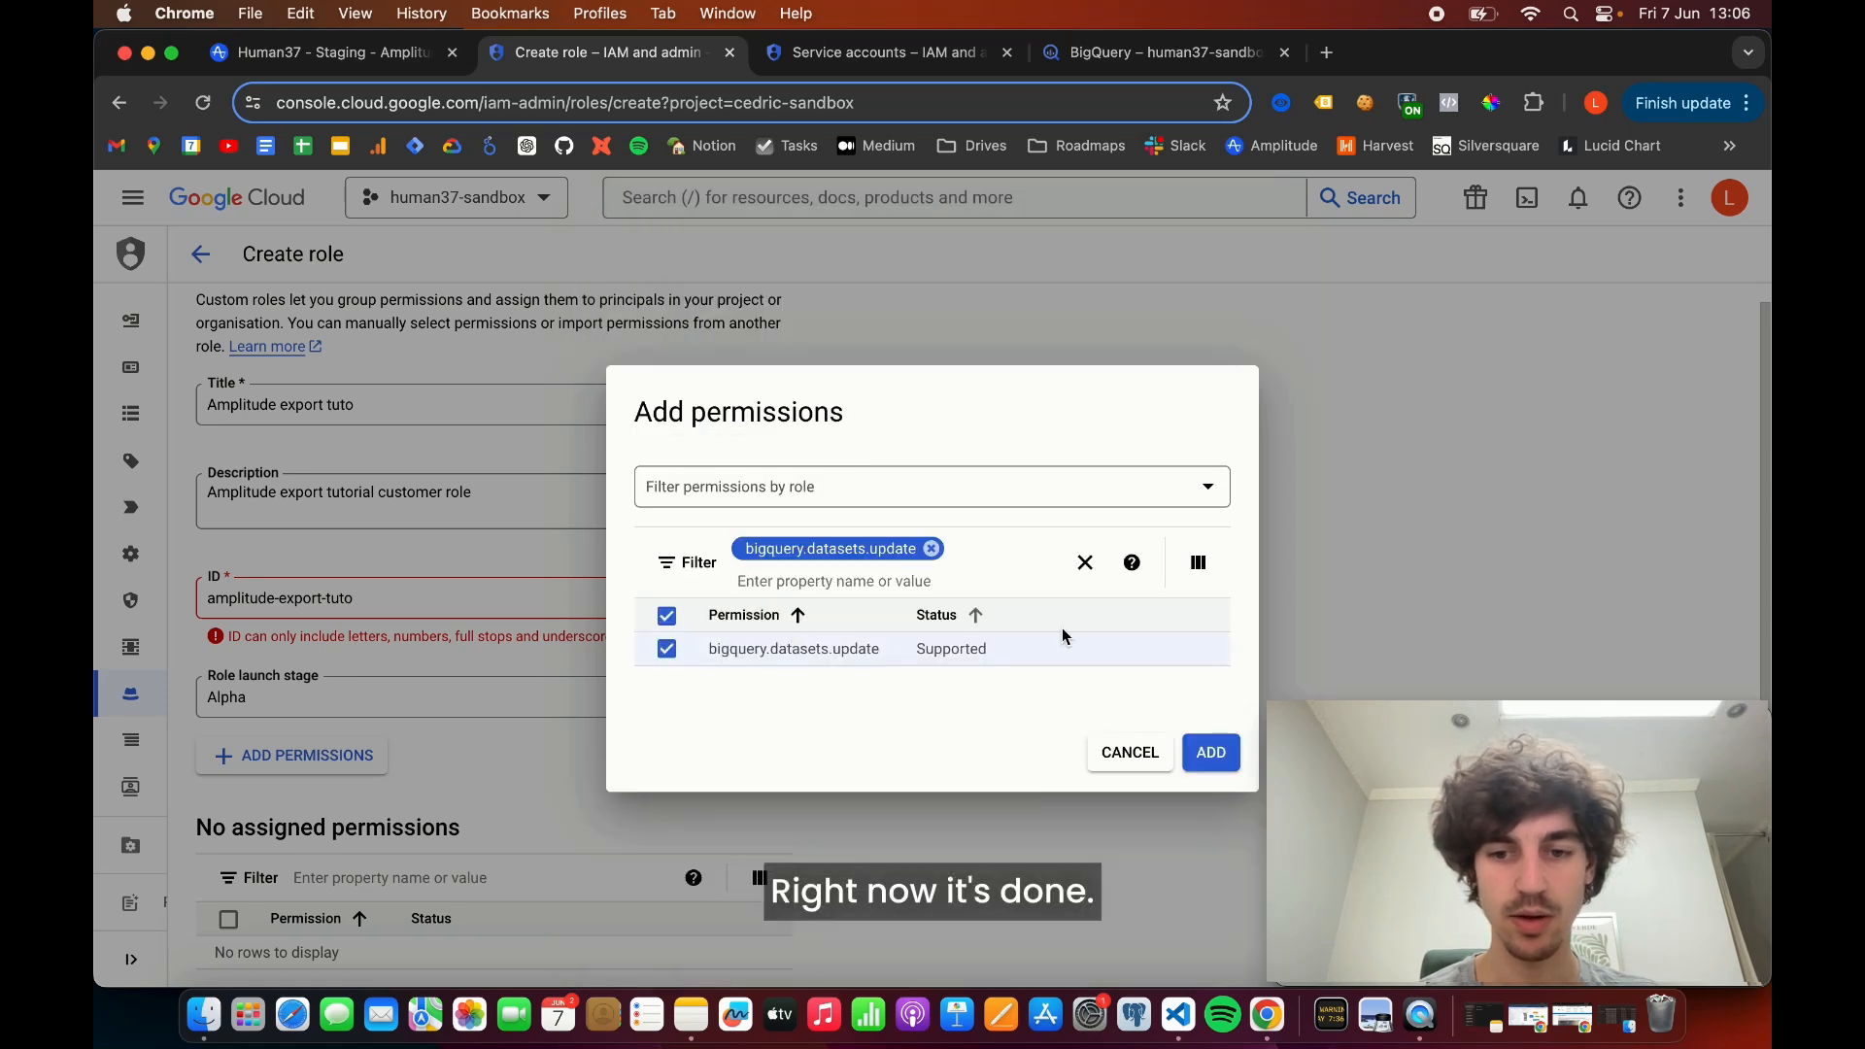
pyautogui.click(1211, 753)
# - Replace both hyphens in the role's ID with underscores so it reads "amplitude_export_tuto"
pyautogui.scroll(-2, 874, 668)
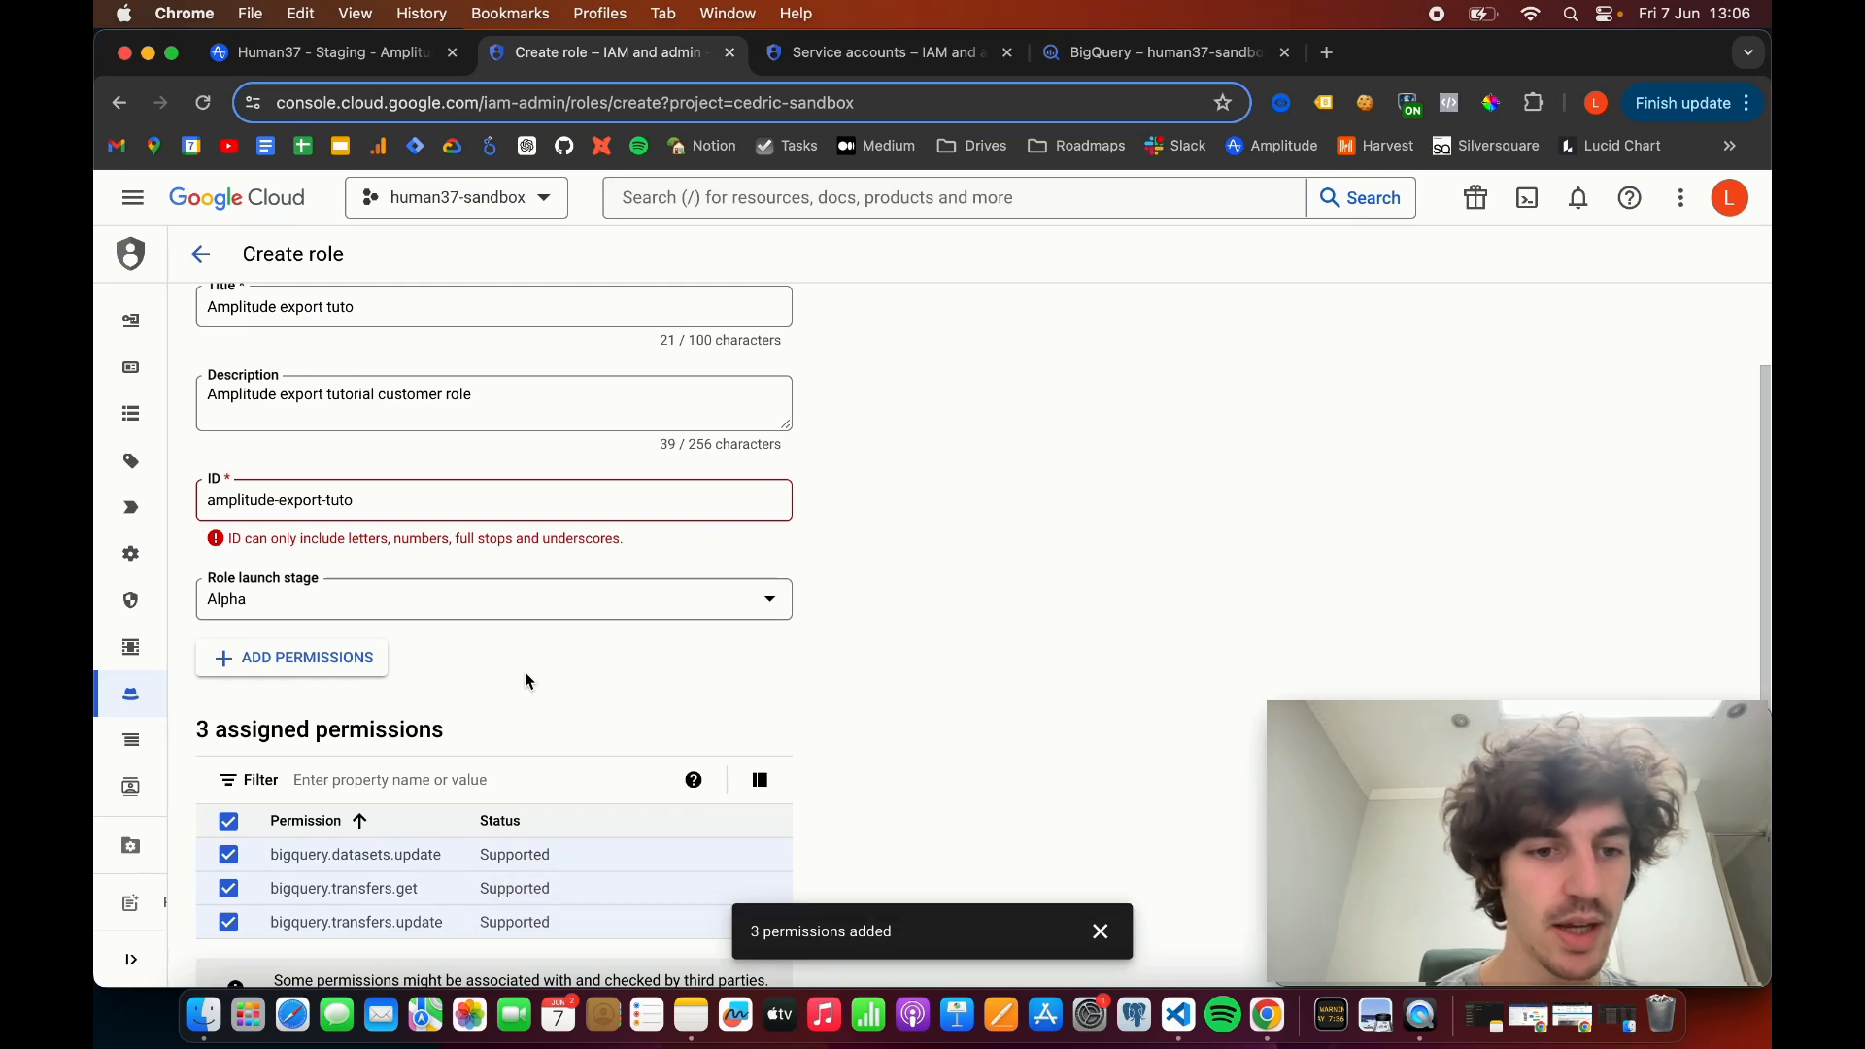
pyautogui.click(286, 499)
pyautogui.press('BackSpace')
pyautogui.write('_')
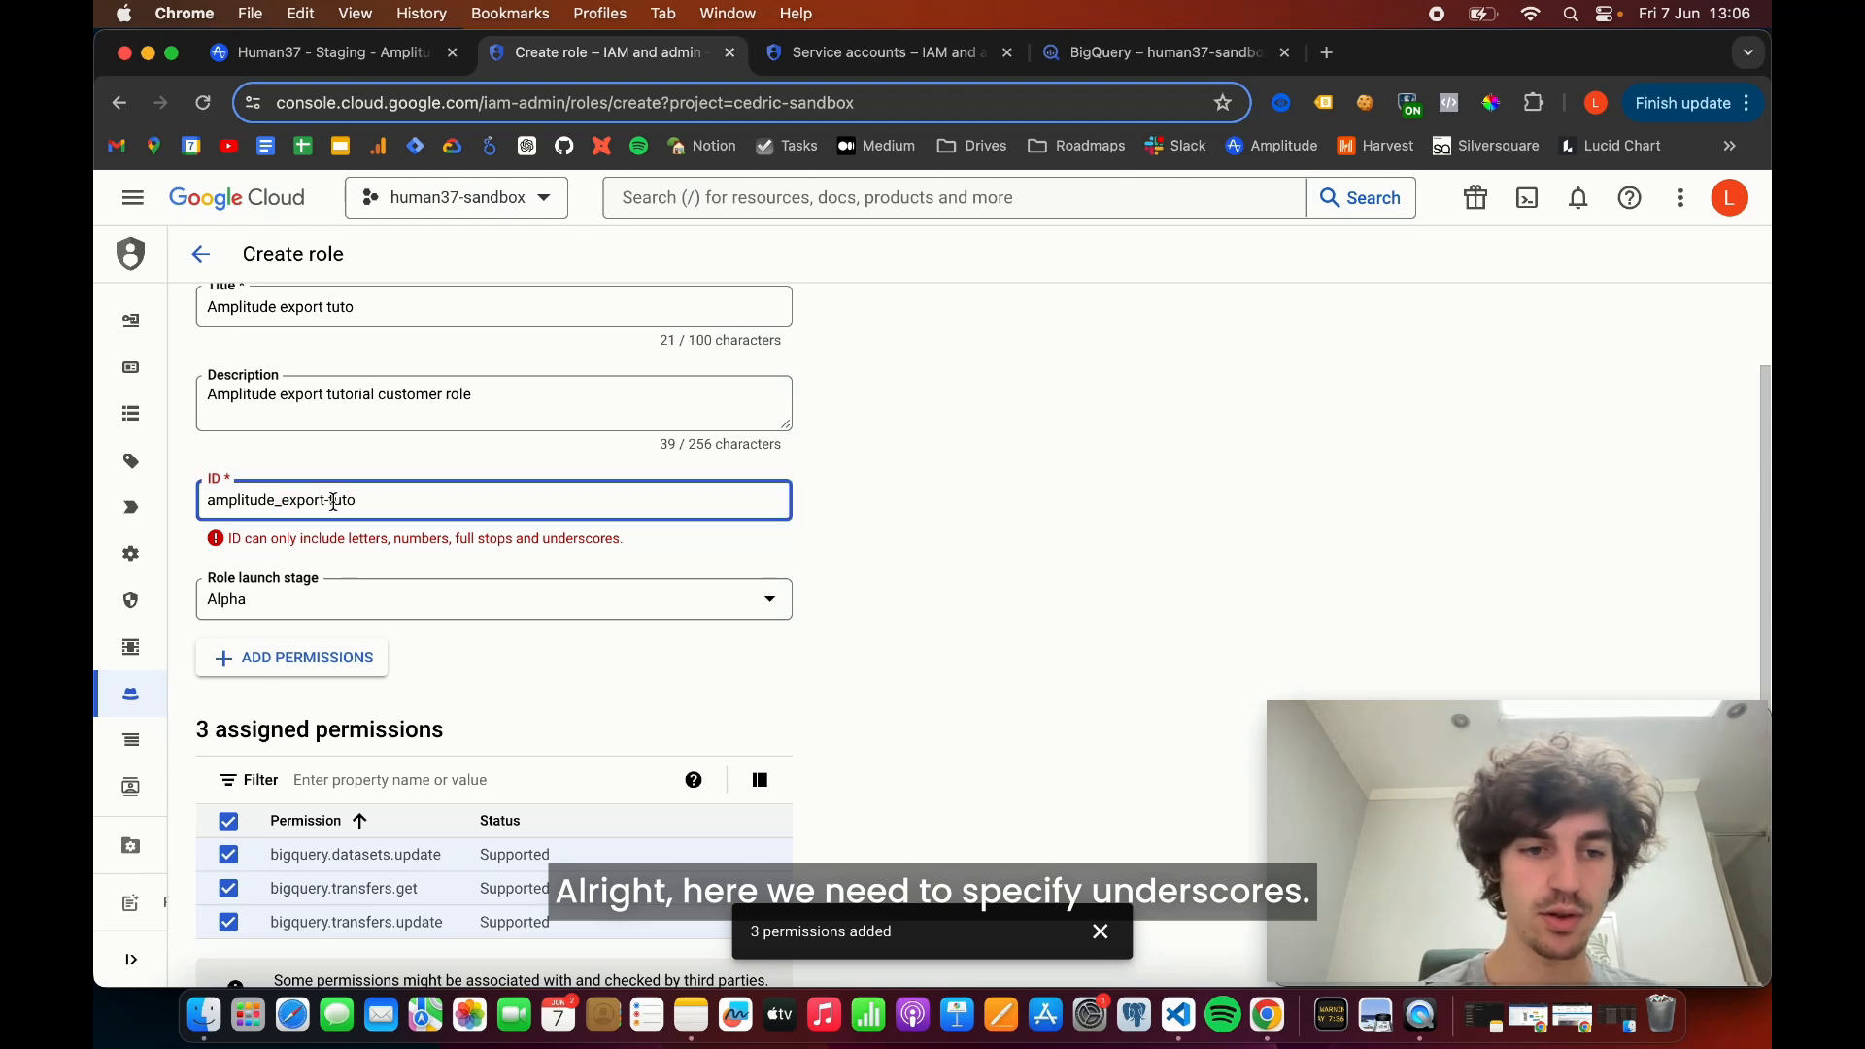
pyautogui.click(333, 501)
pyautogui.press('BackSpace')
pyautogui.write('_')
pyautogui.scroll(-3, 882, 576)
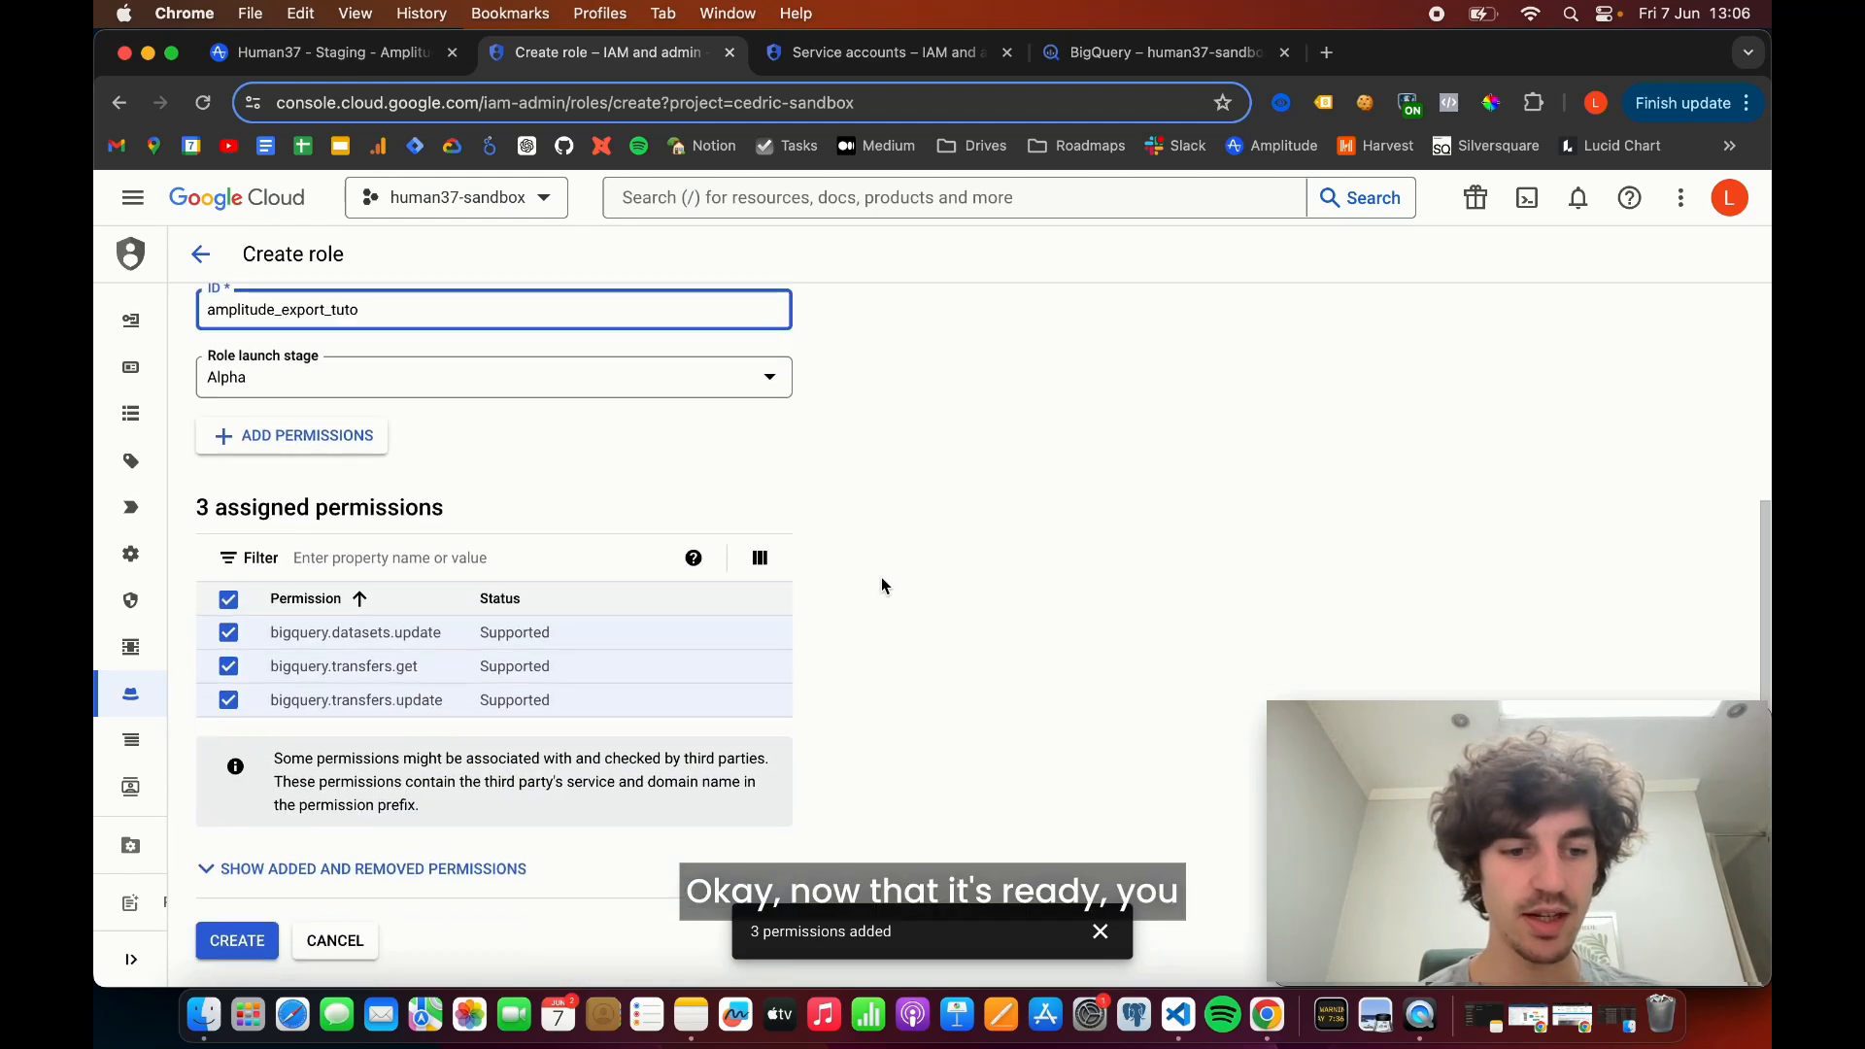
pyautogui.scroll(3, 882, 586)
pyautogui.click(882, 586)
pyautogui.scroll(-1, 881, 585)
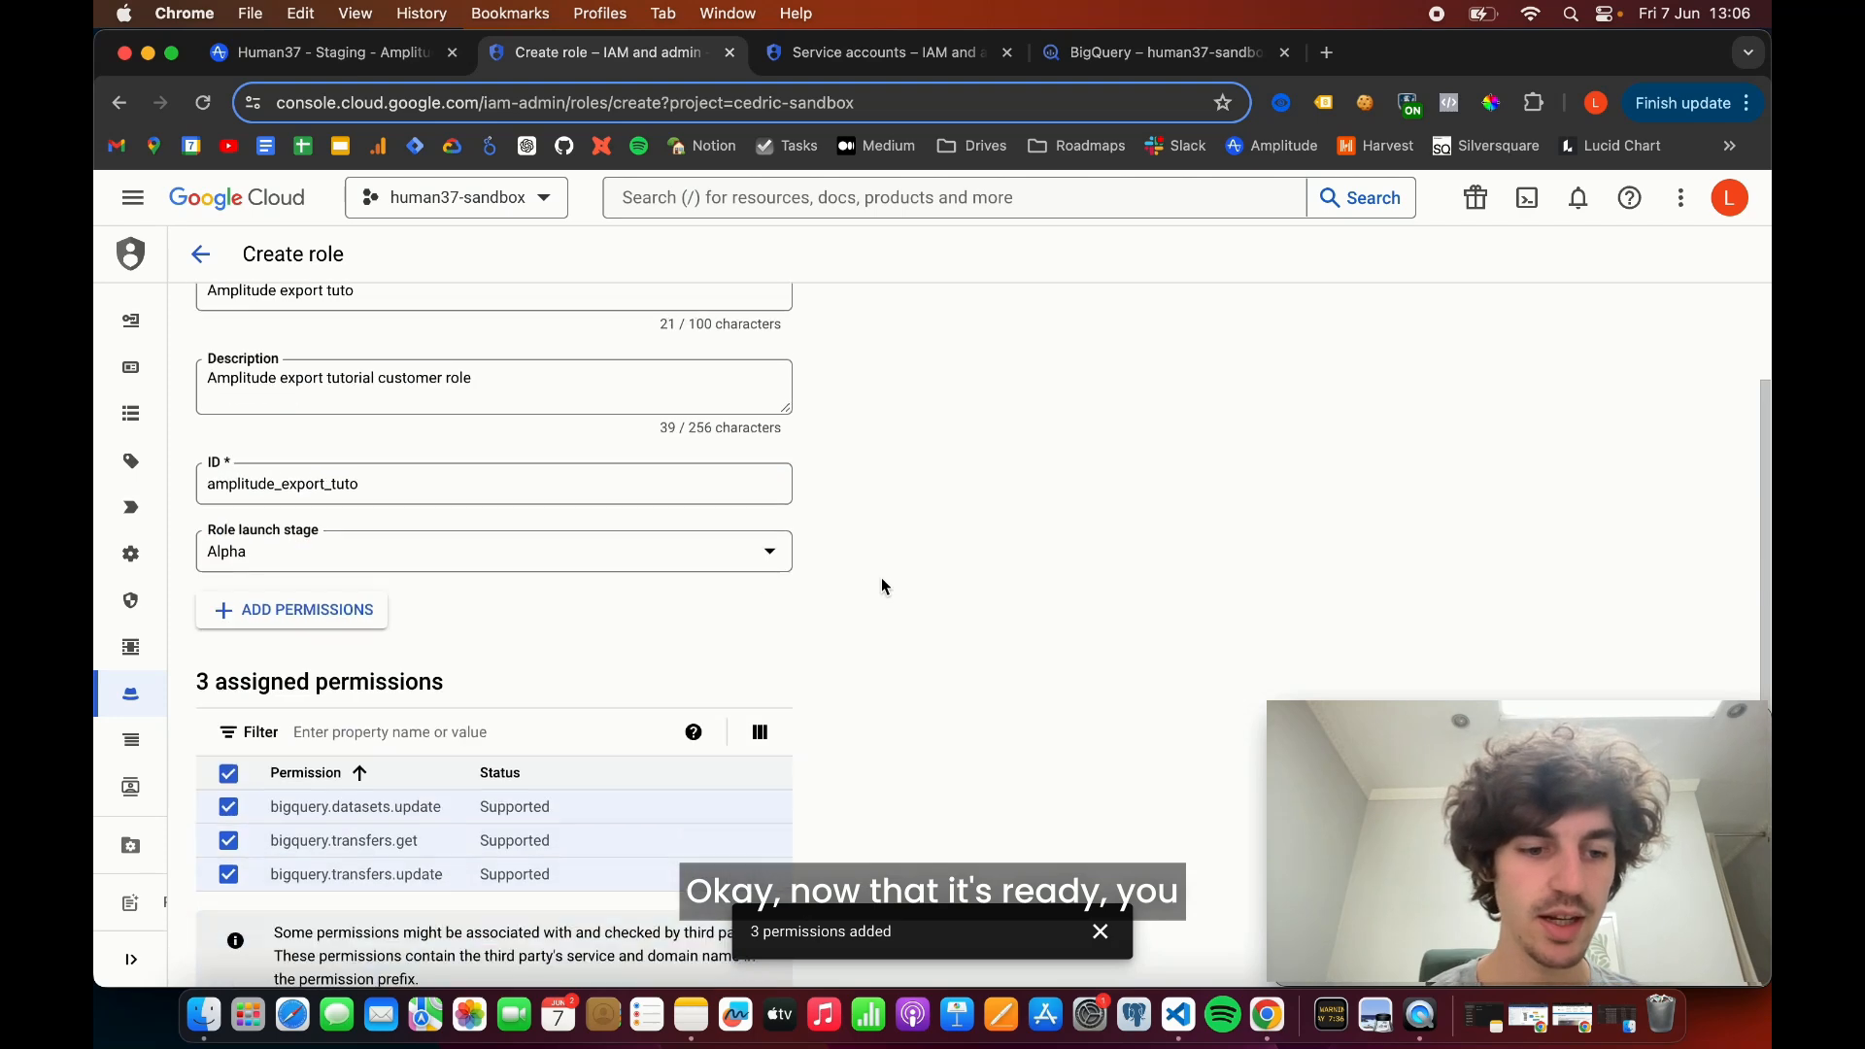
# - Create the custom role, and start a new service account in the project named "amplitude-export-tuto"
pyautogui.scroll(-2, 882, 586)
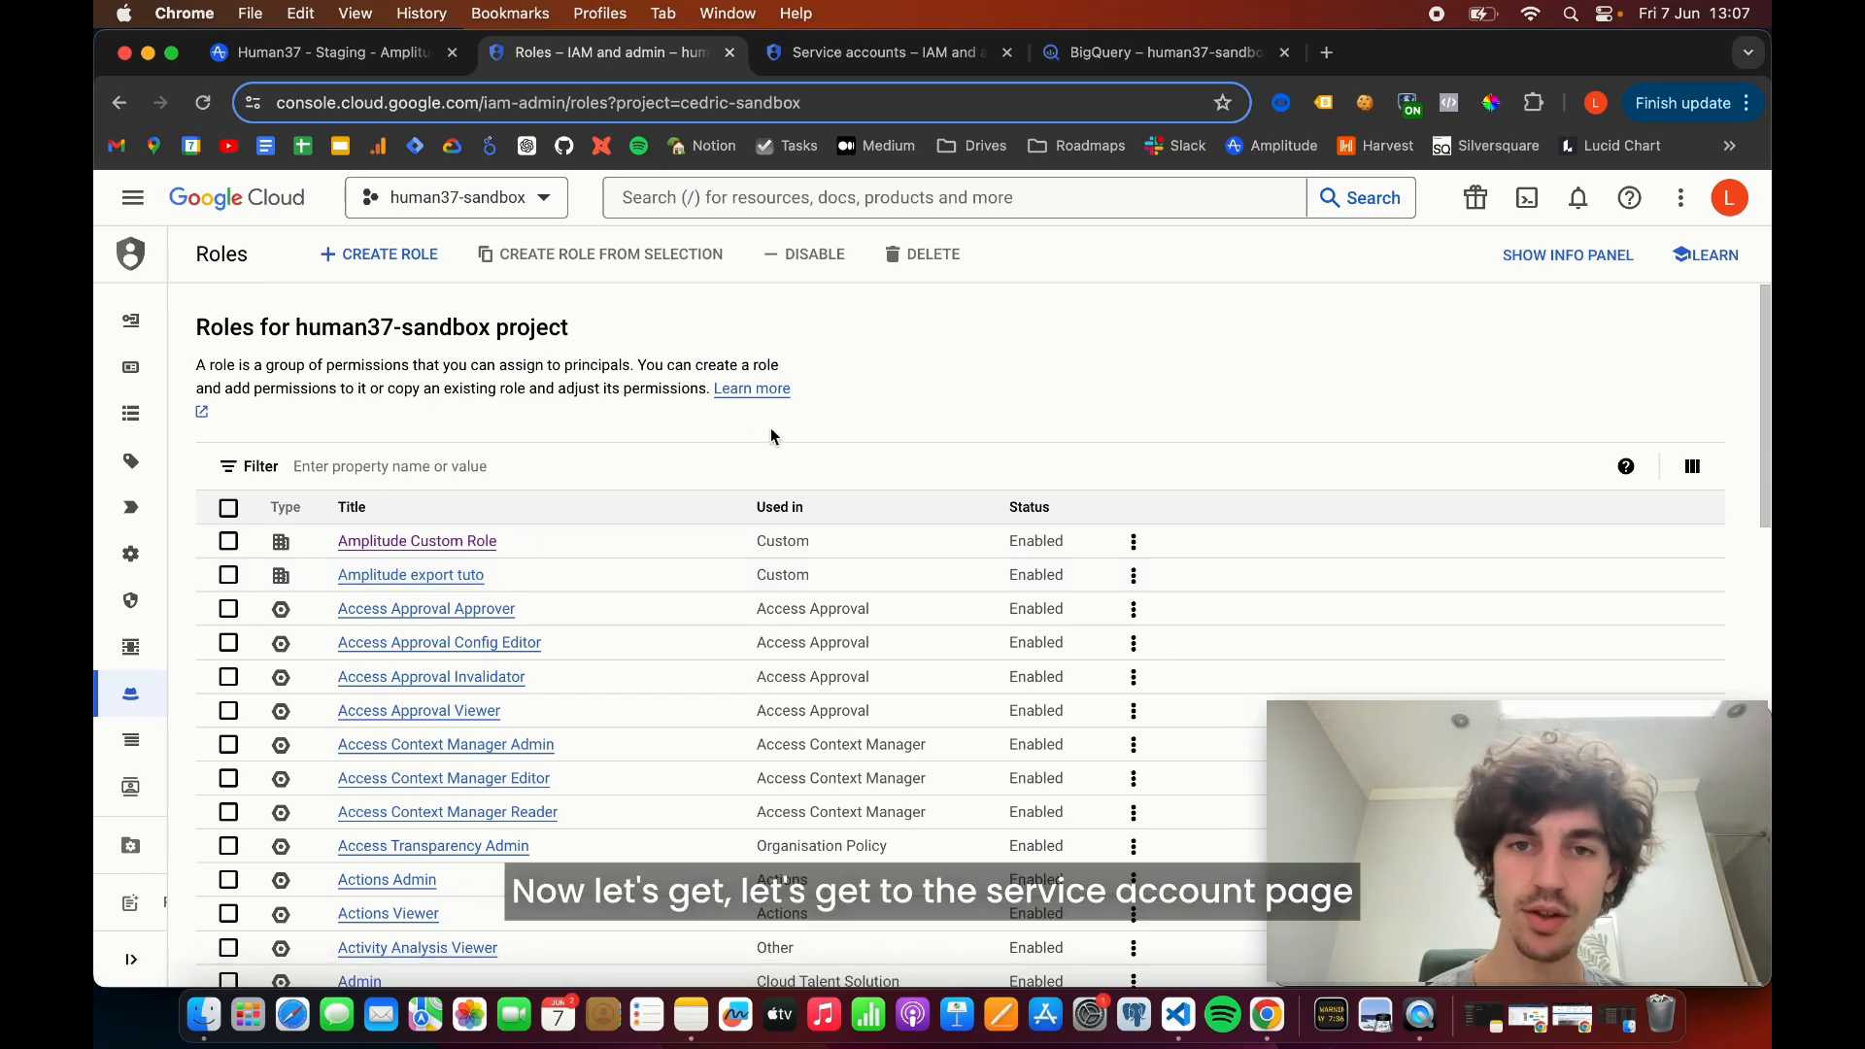
pyautogui.click(884, 55)
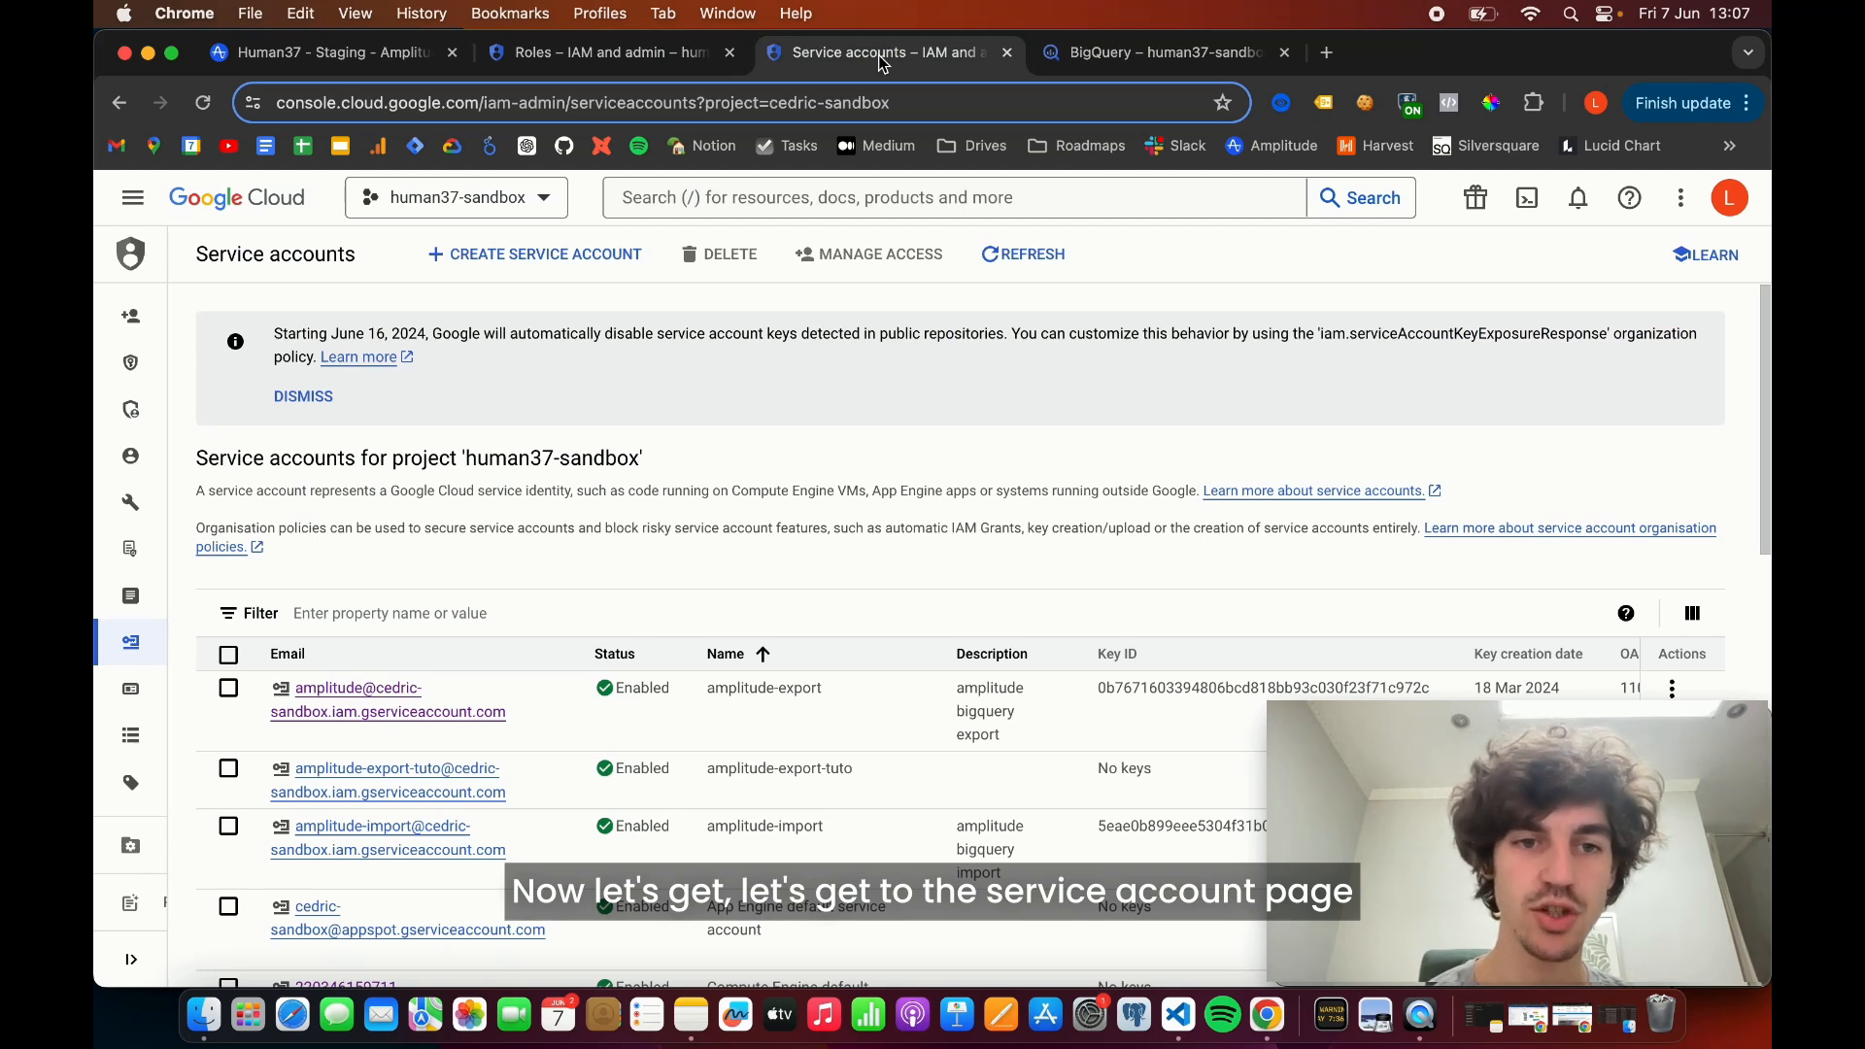
pyautogui.click(516, 276)
pyautogui.click(410, 388)
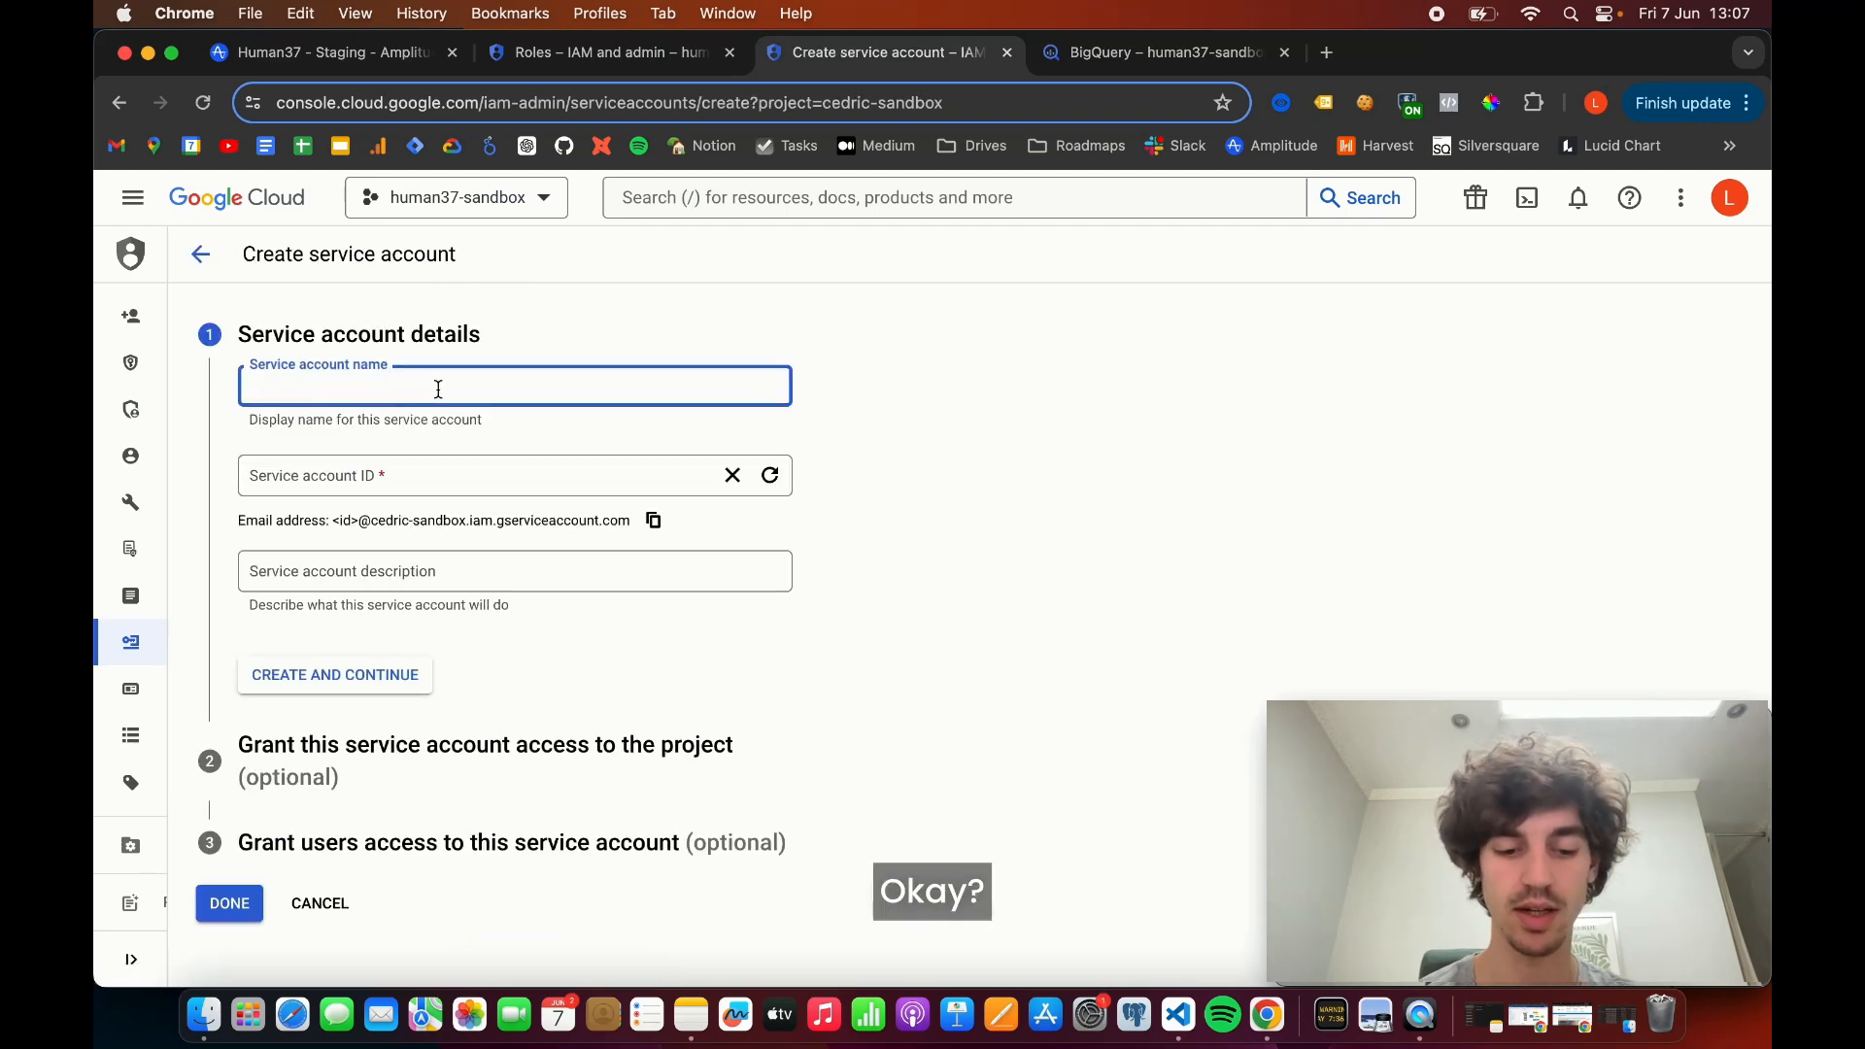
pyautogui.write('ampl')
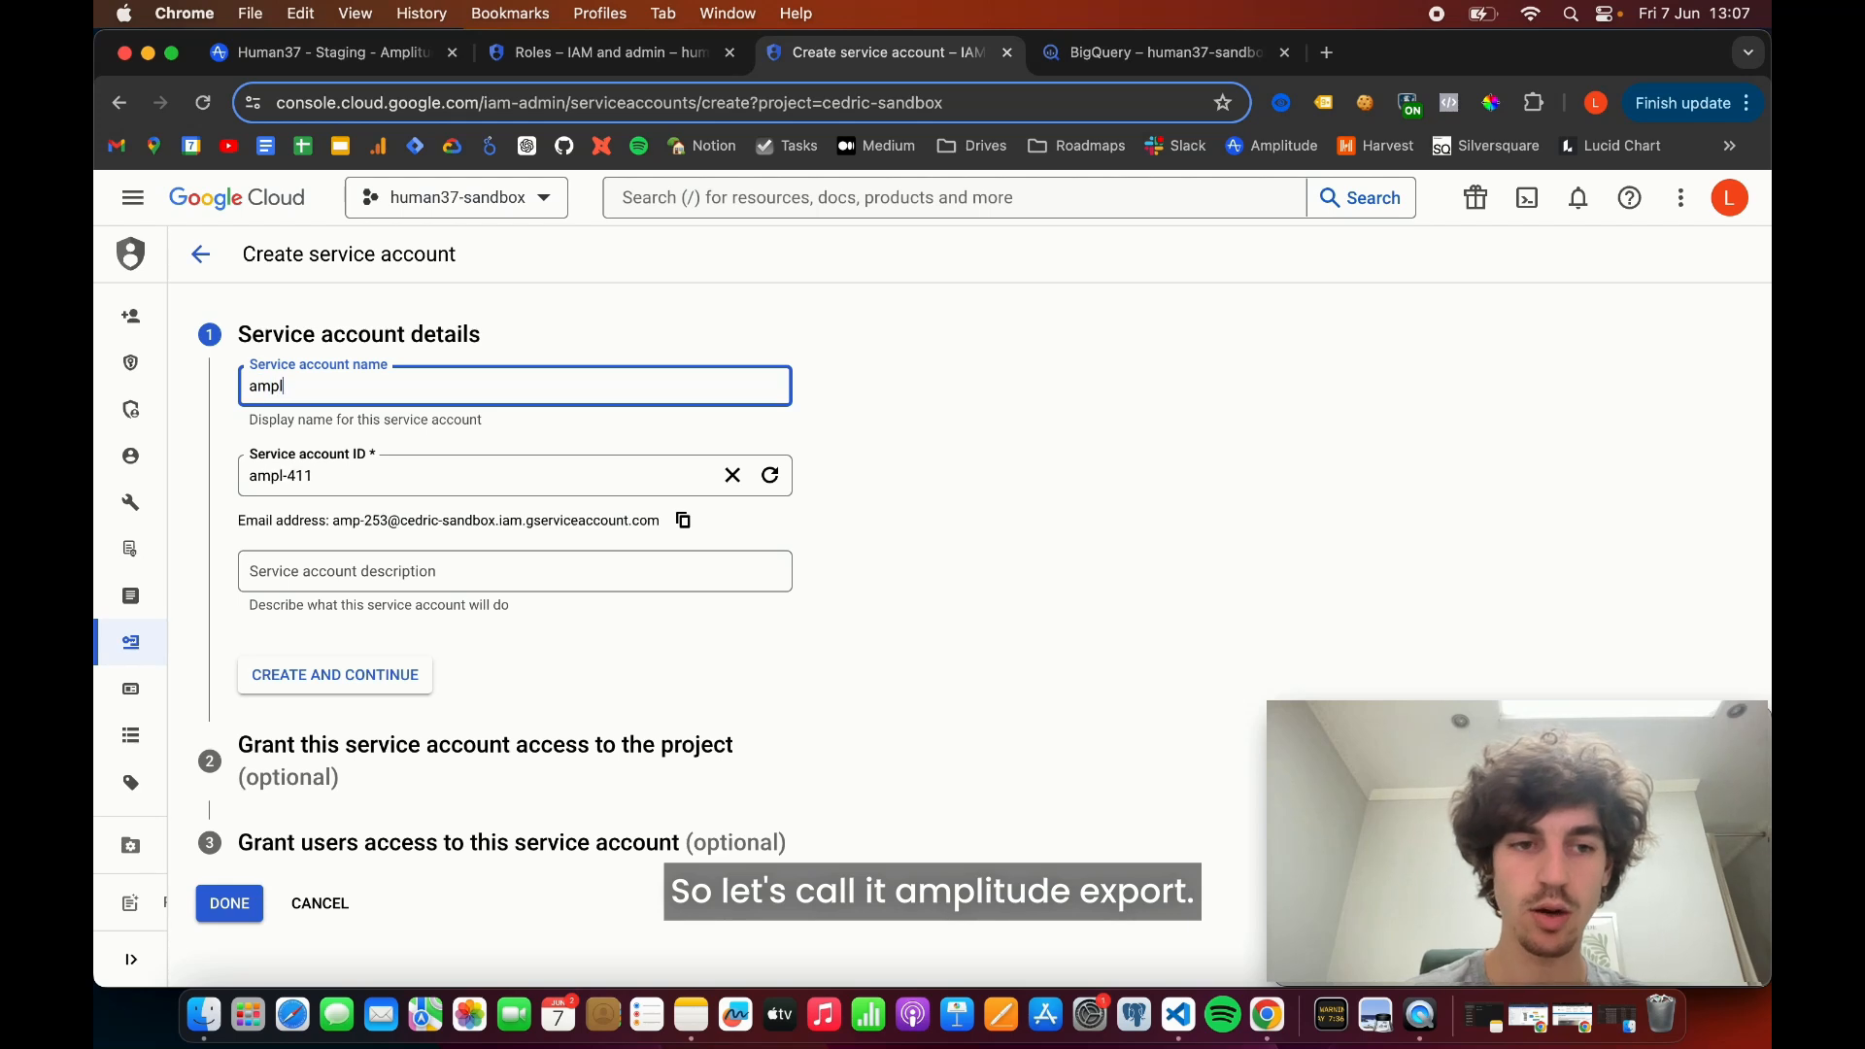
pyautogui.write('itude-expo')
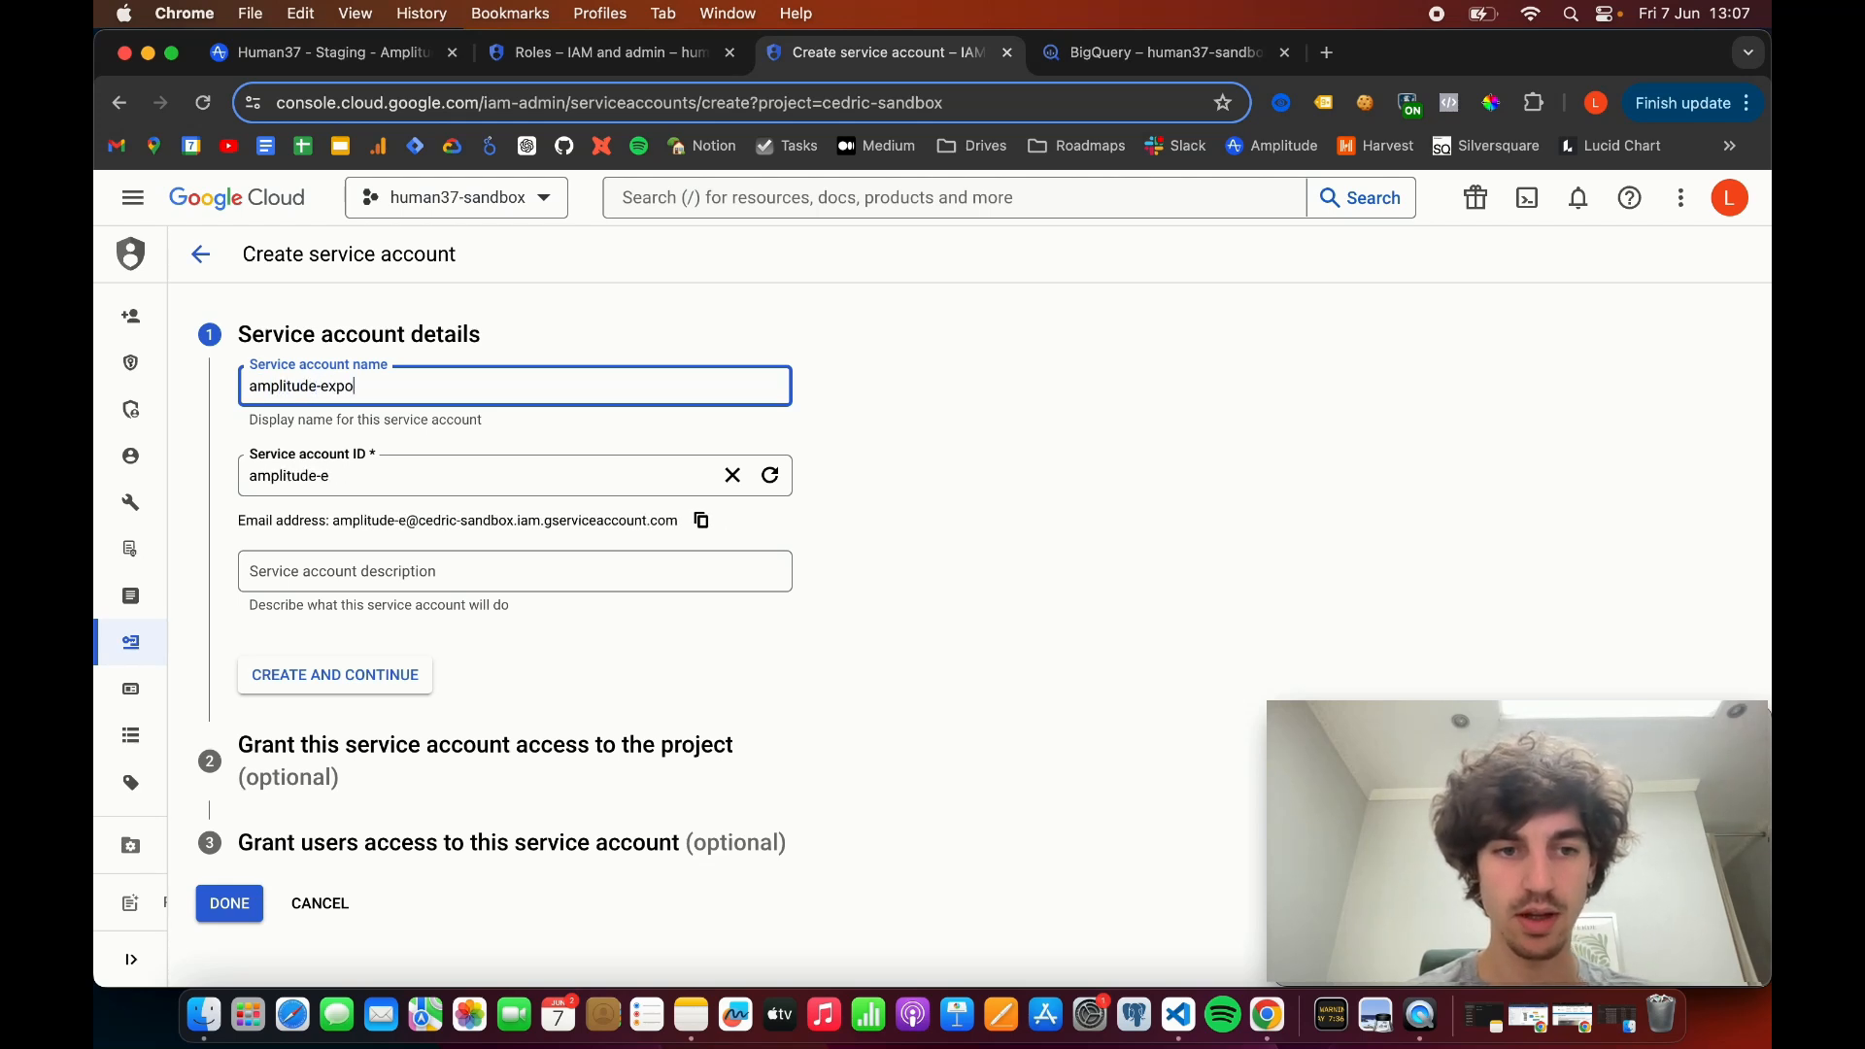
pyautogui.write('rt-tuto')
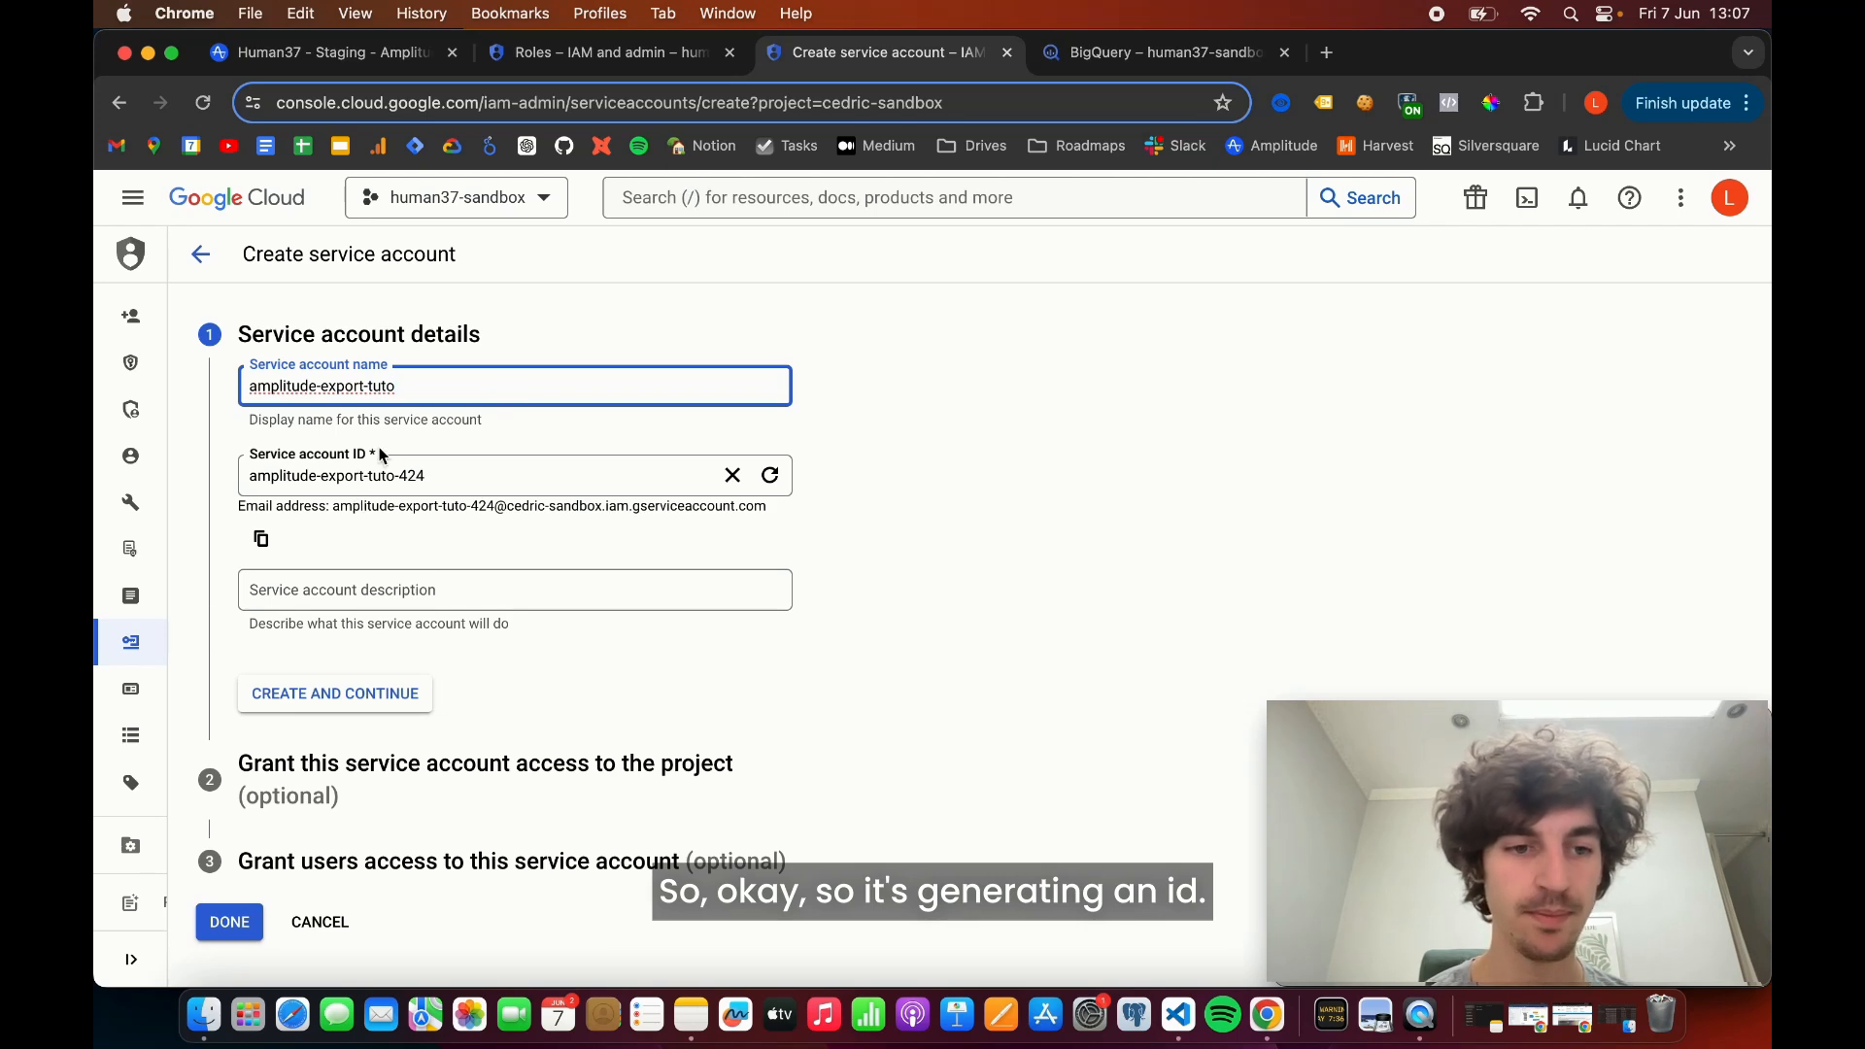
# - Describe the service account as "Amplitude export tutorial", create it and continue to its project access
pyautogui.click(385, 588)
pyautogui.write('A')
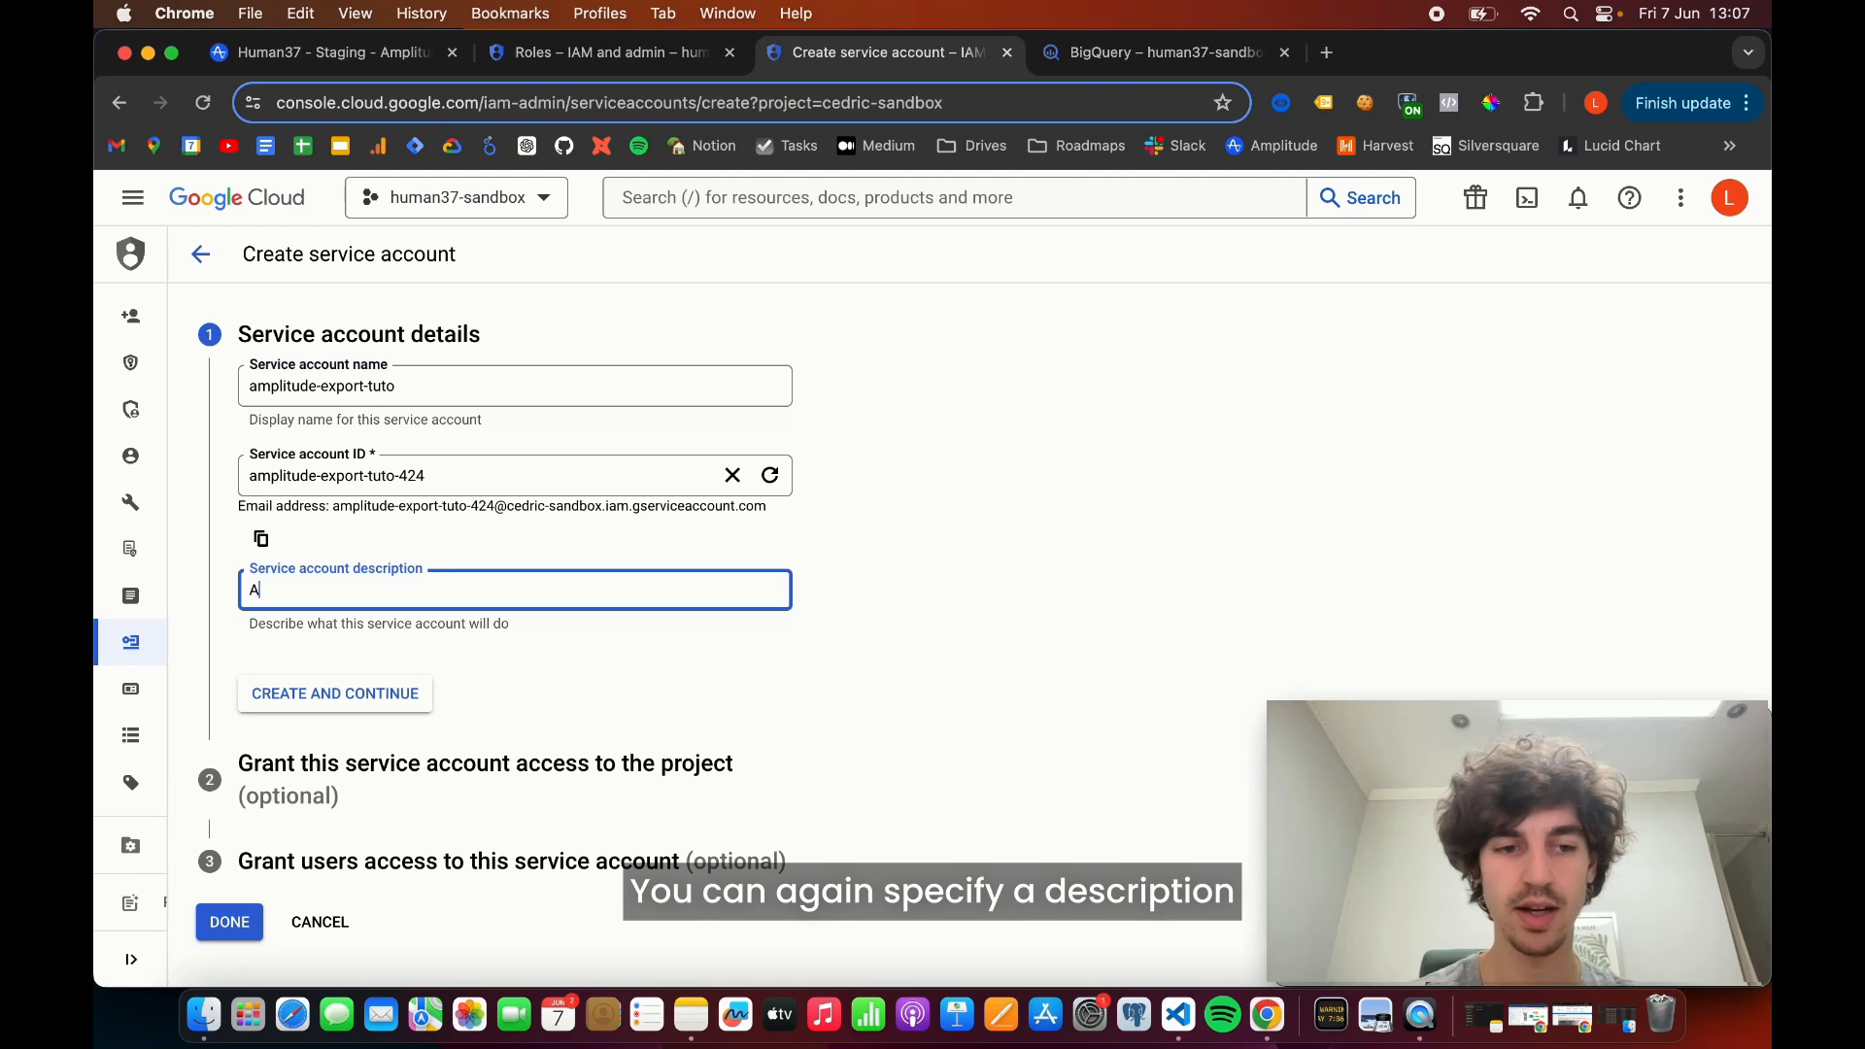
pyautogui.write('plitude')
pyautogui.press('BackSpace')
pyautogui.press('BackSpace')
pyautogui.press('BackSpace')
pyautogui.press('BackSpace')
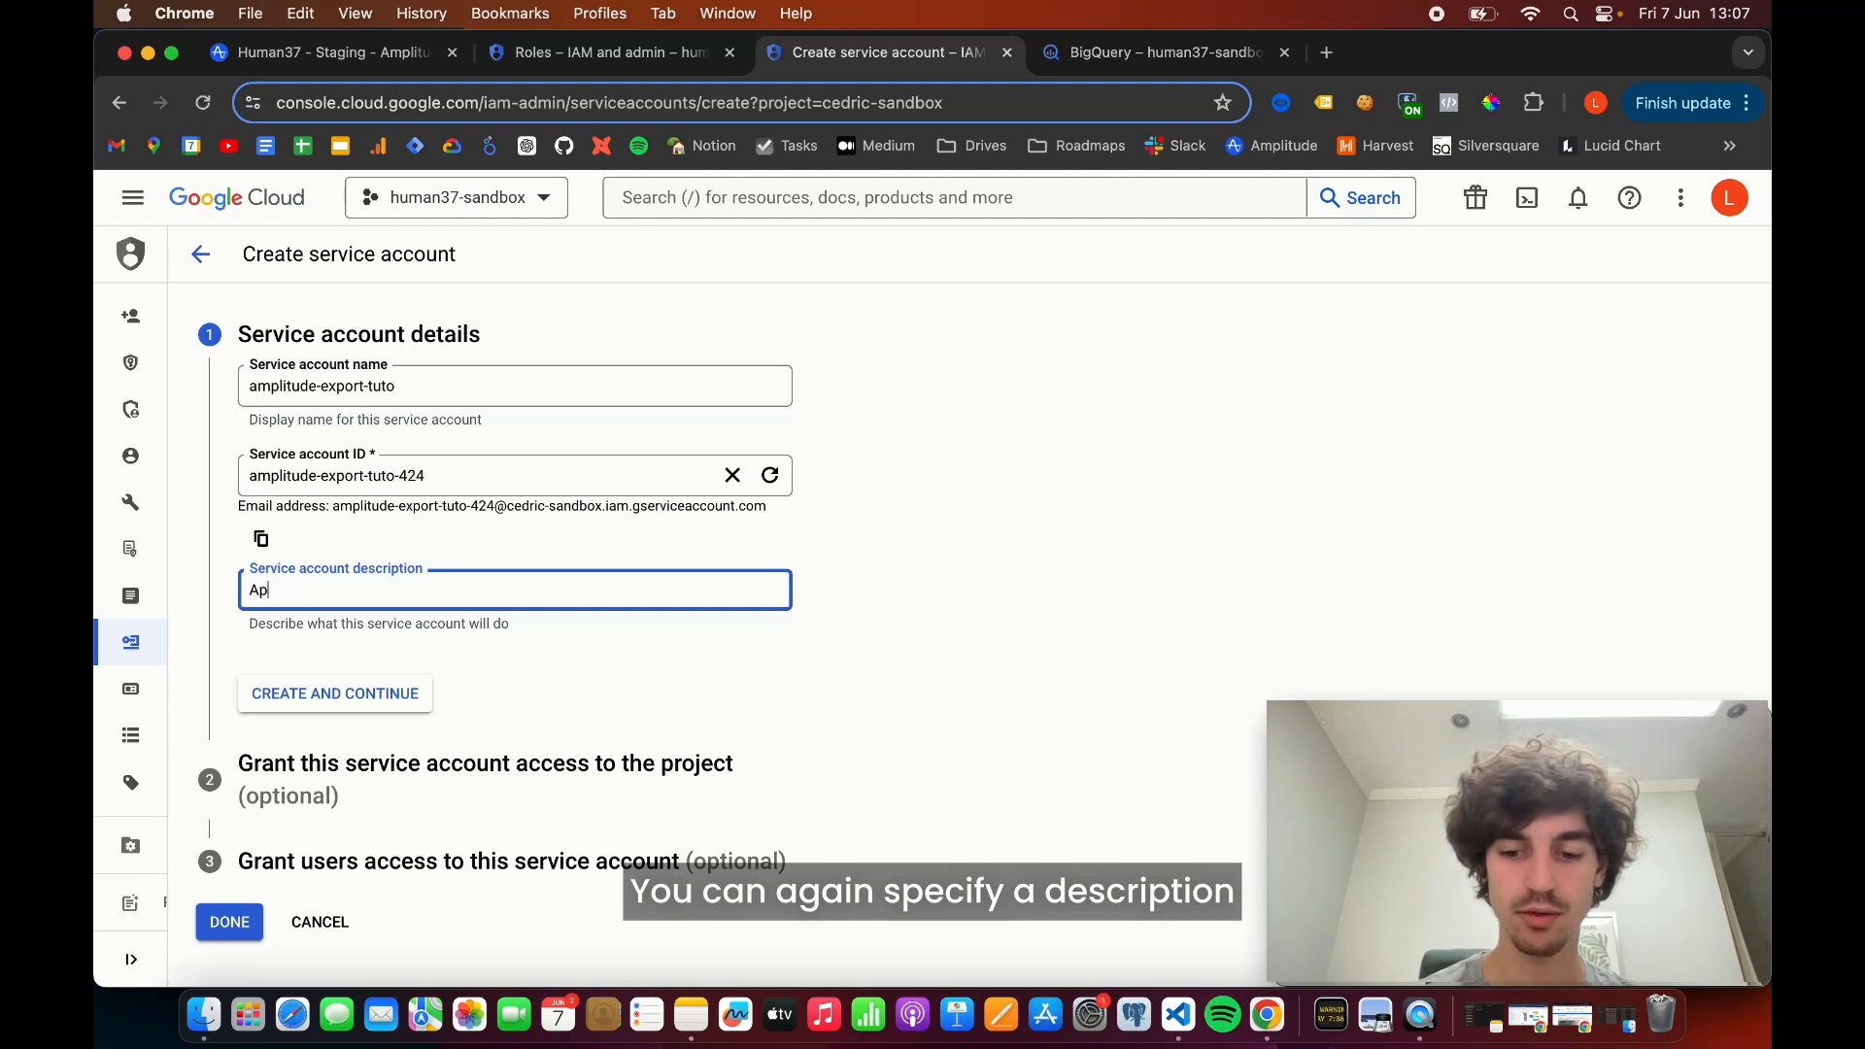
pyautogui.write('mplitude')
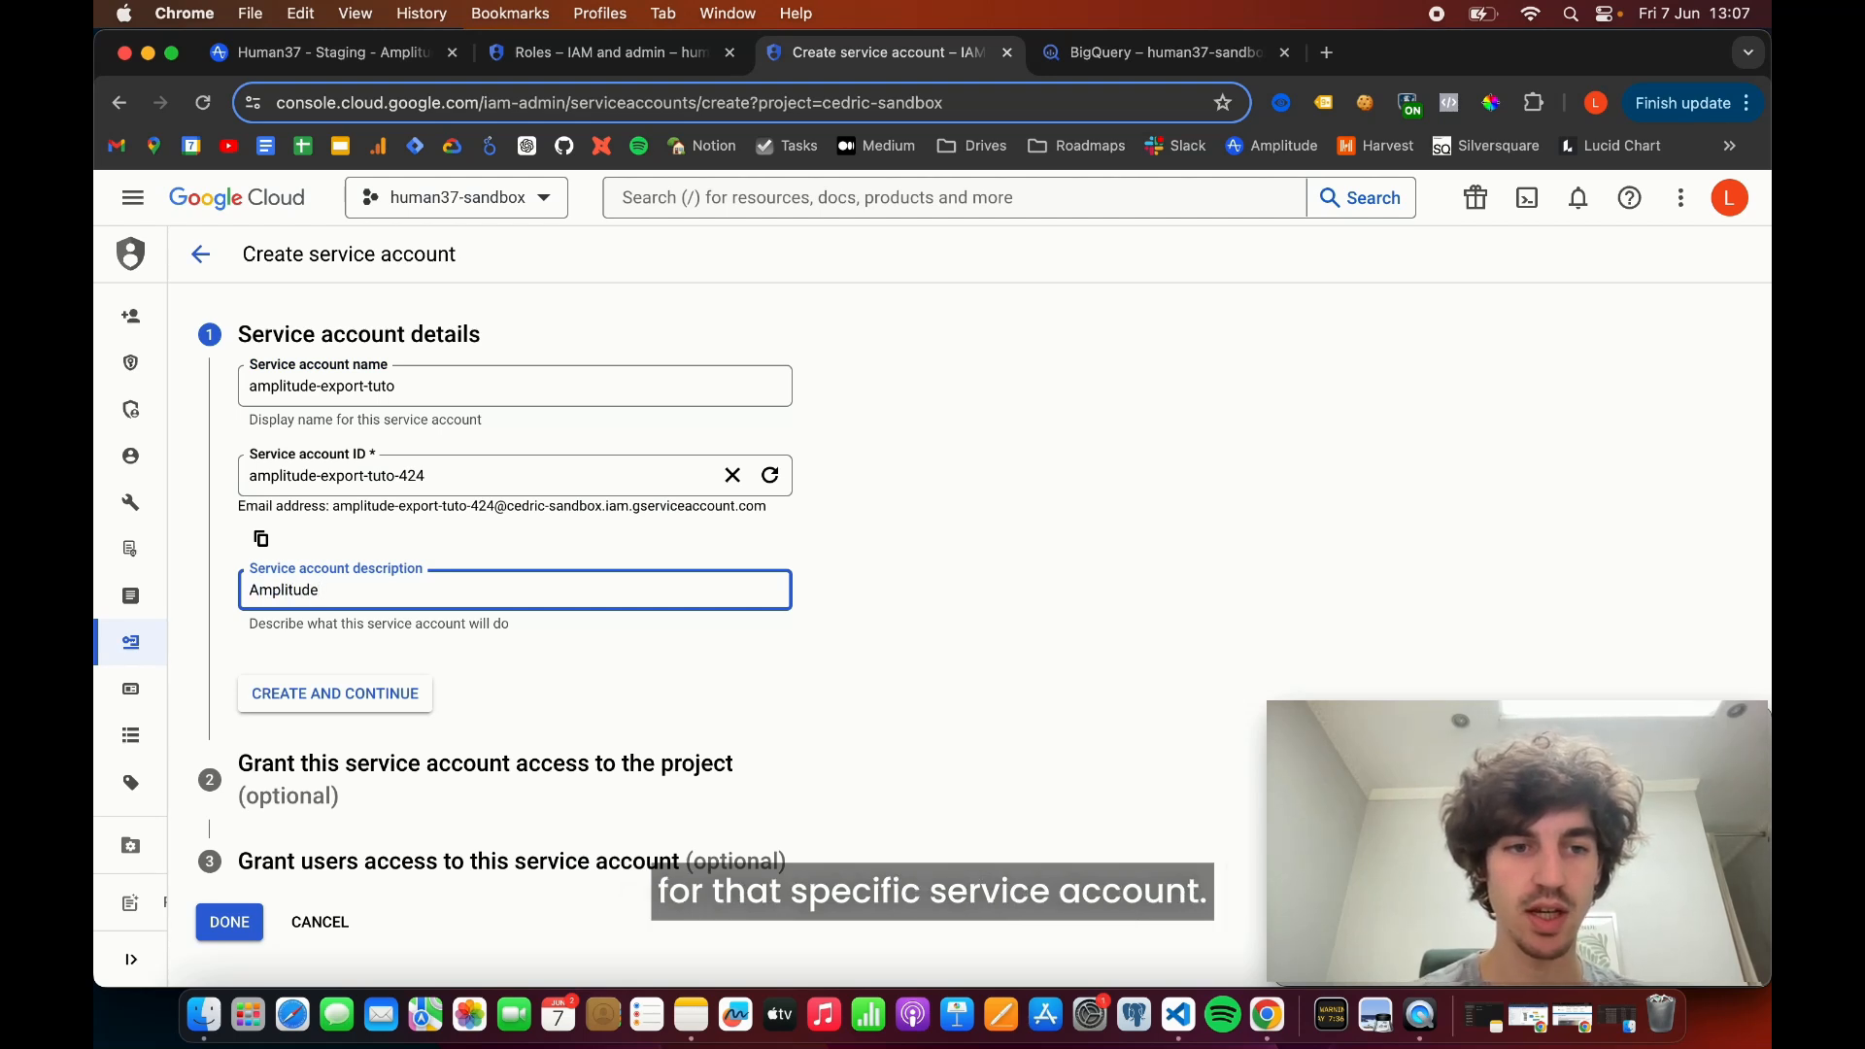
pyautogui.write(' e')
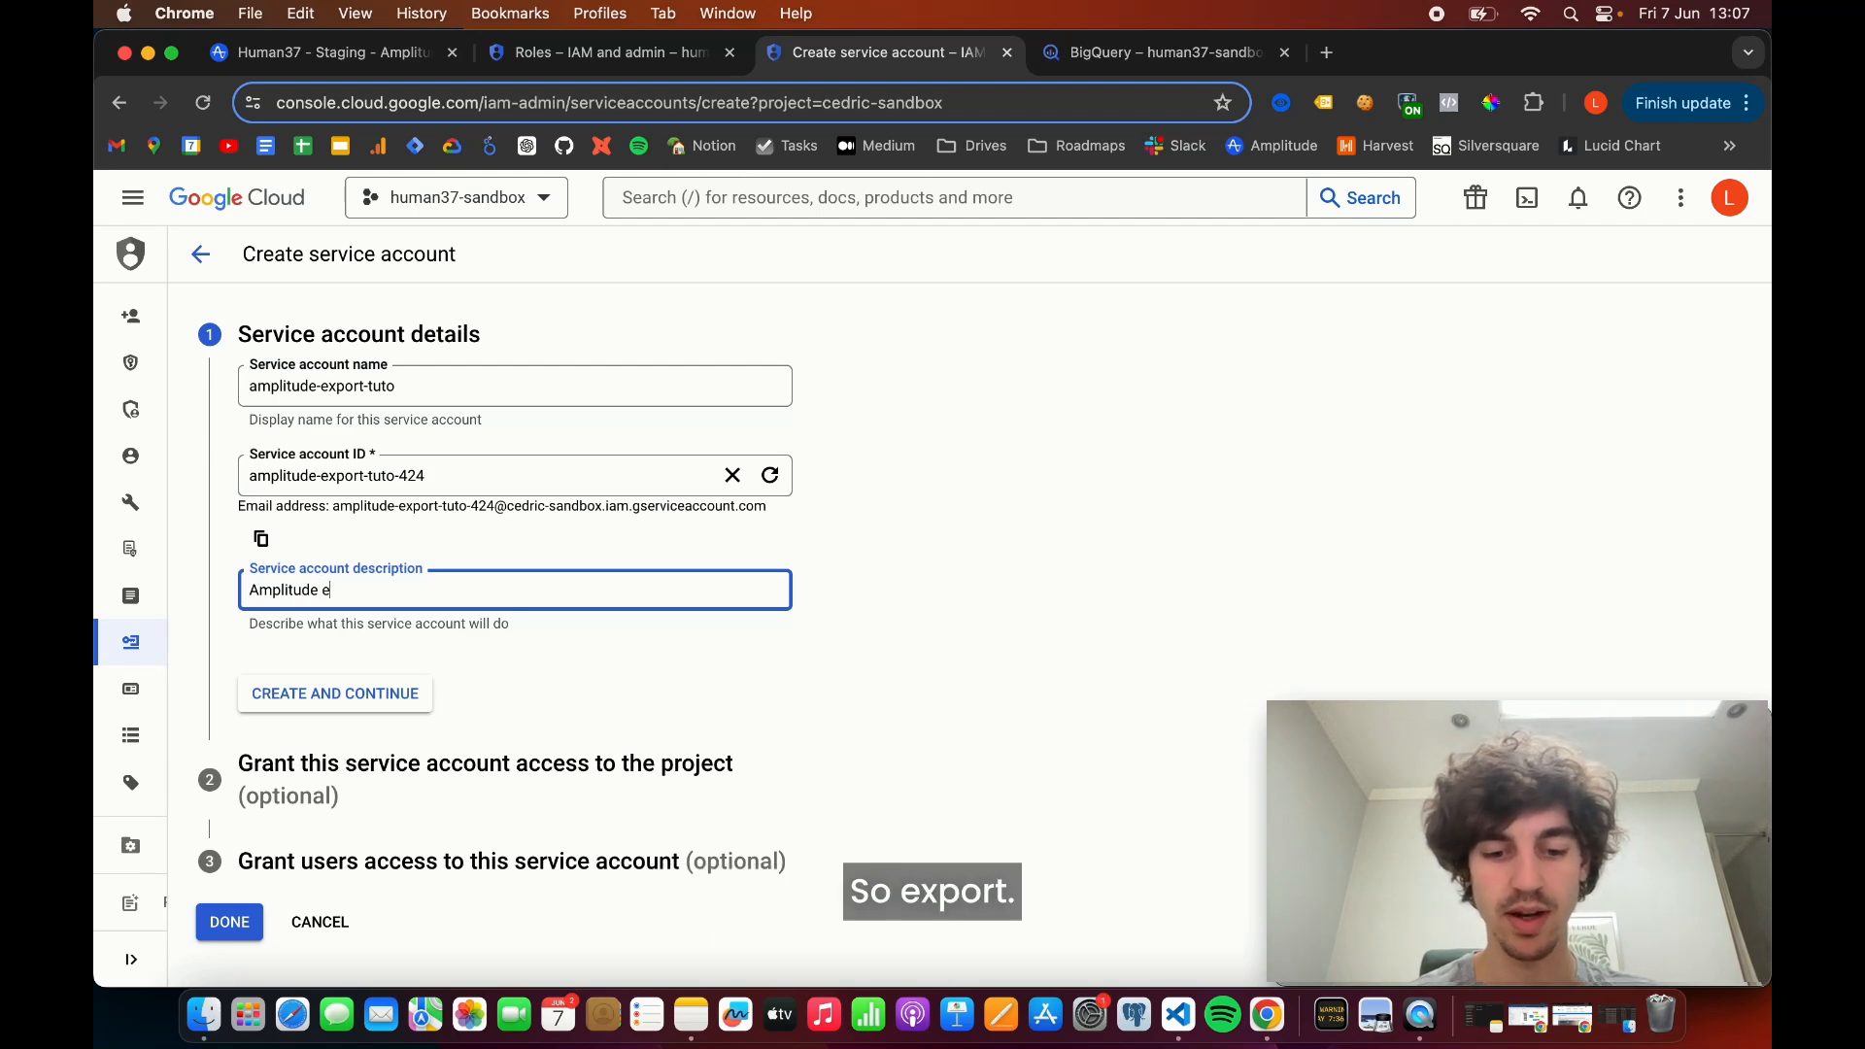
pyautogui.write('xport tuto')
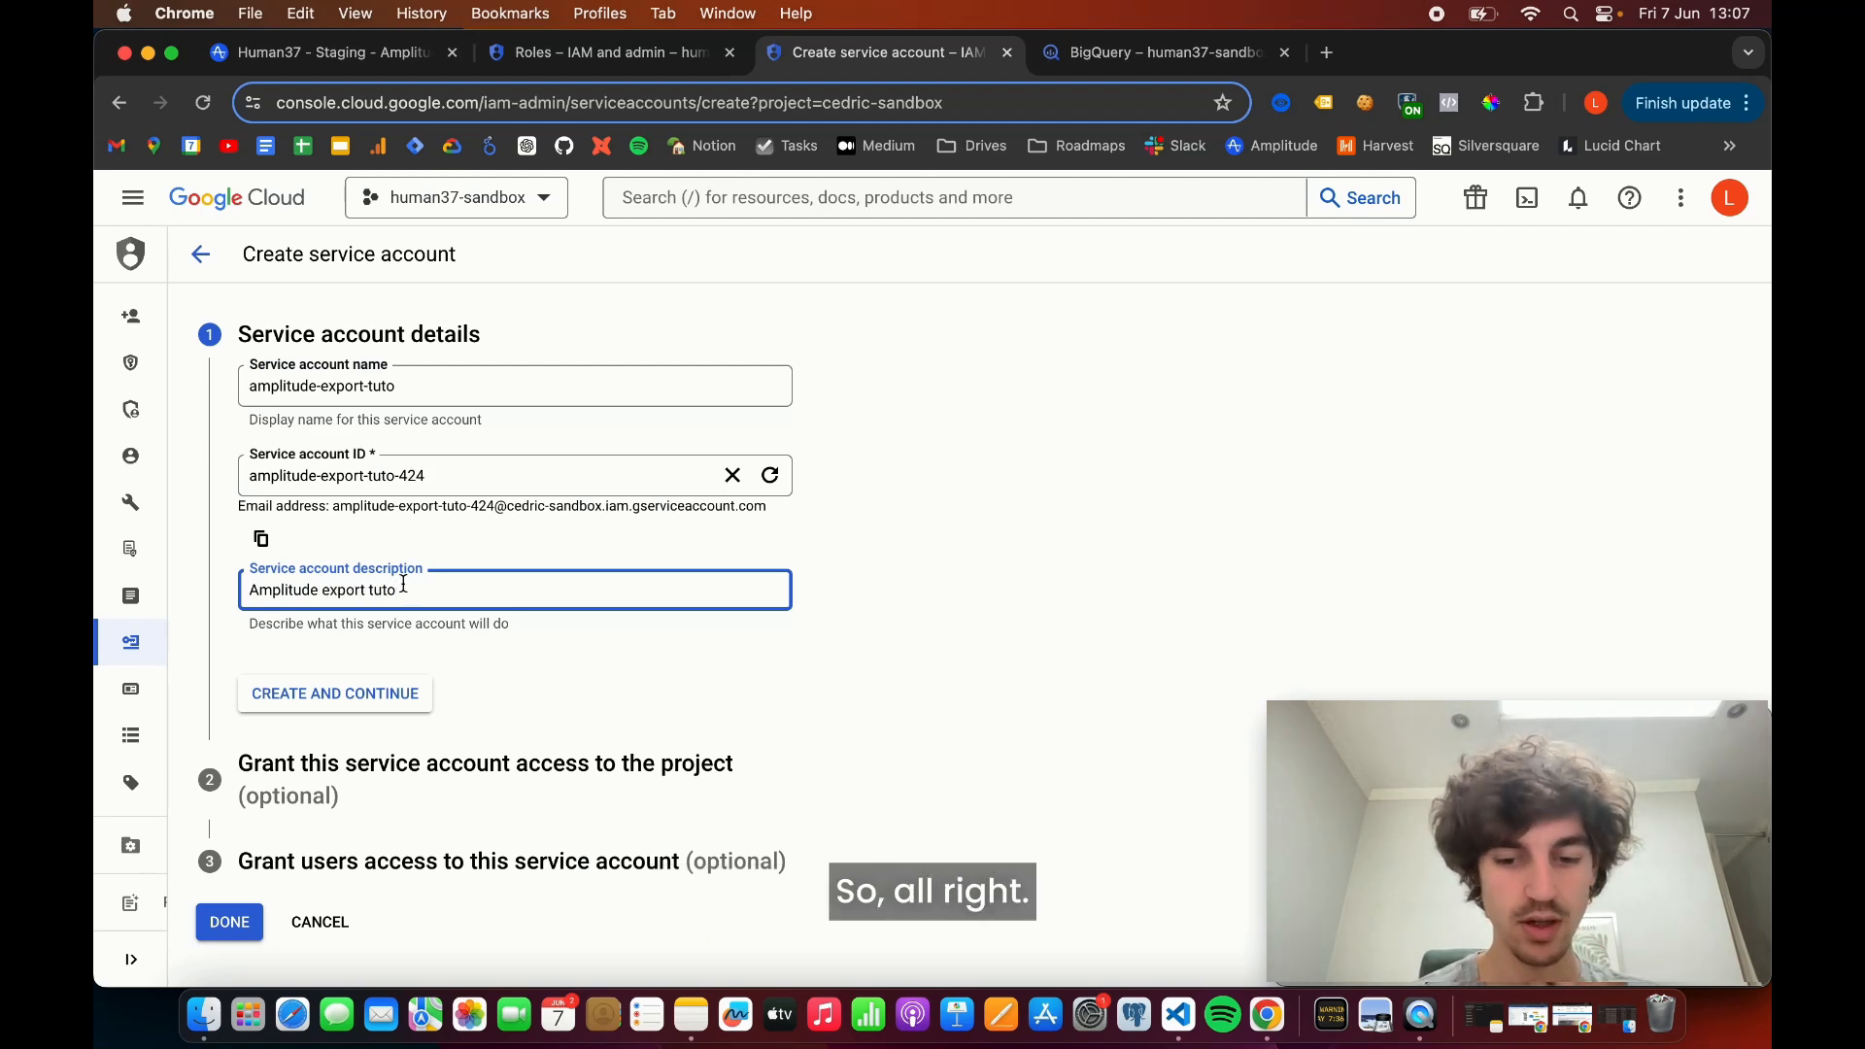
pyautogui.write('rial')
pyautogui.click(361, 696)
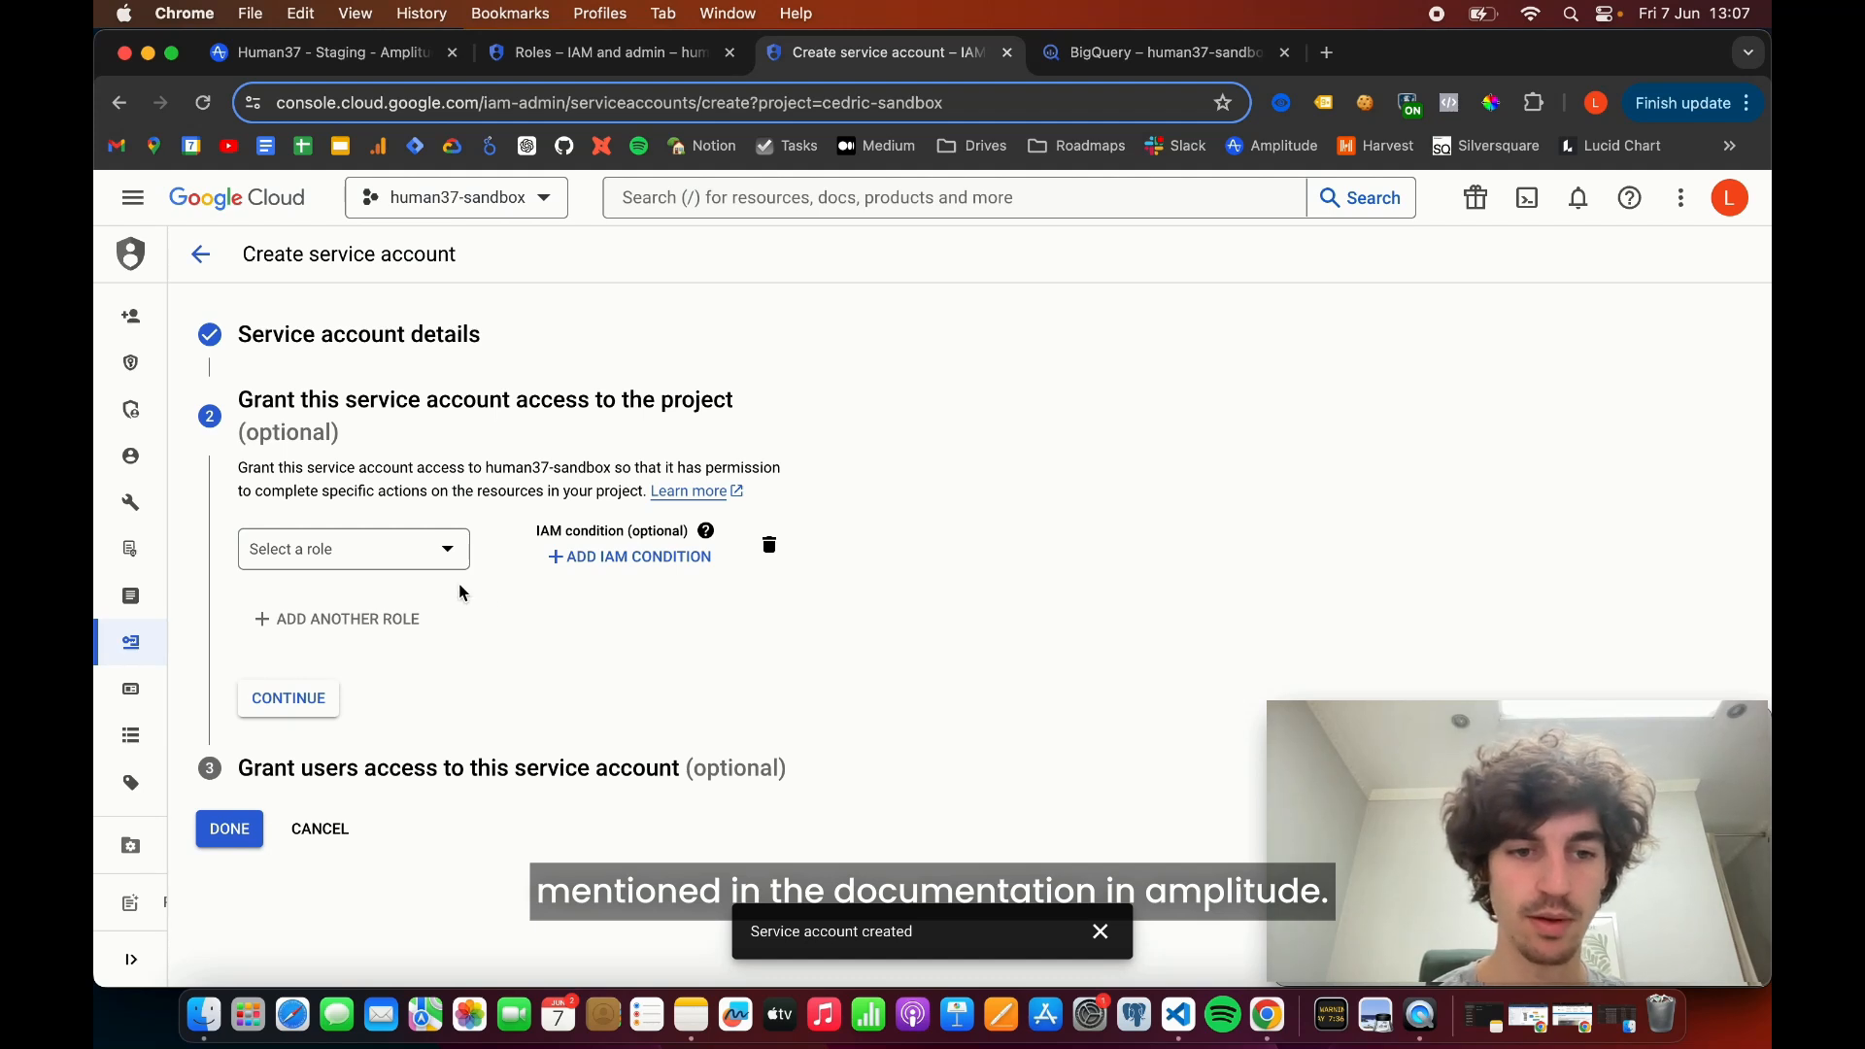
# - Grant the service account the BigQuery User and BigQuery Data Editor roles on the project
pyautogui.click(439, 552)
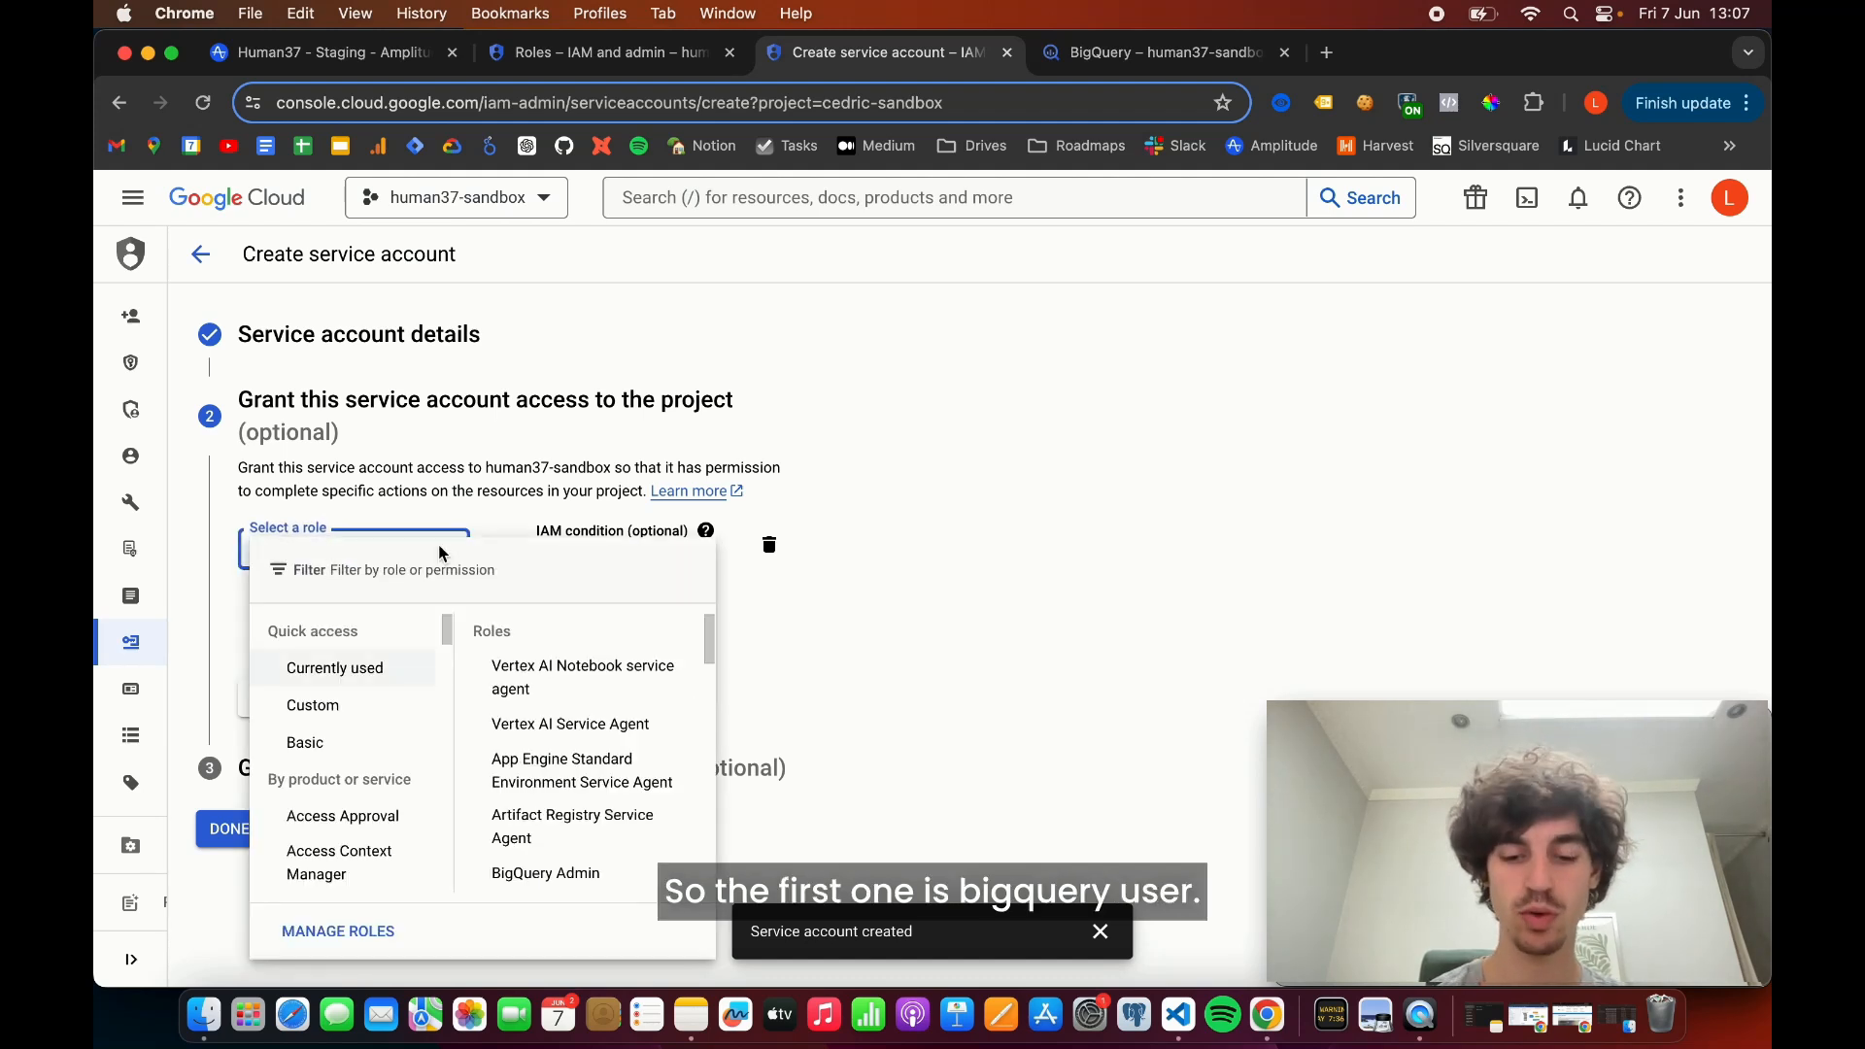
pyautogui.write('bigquery user')
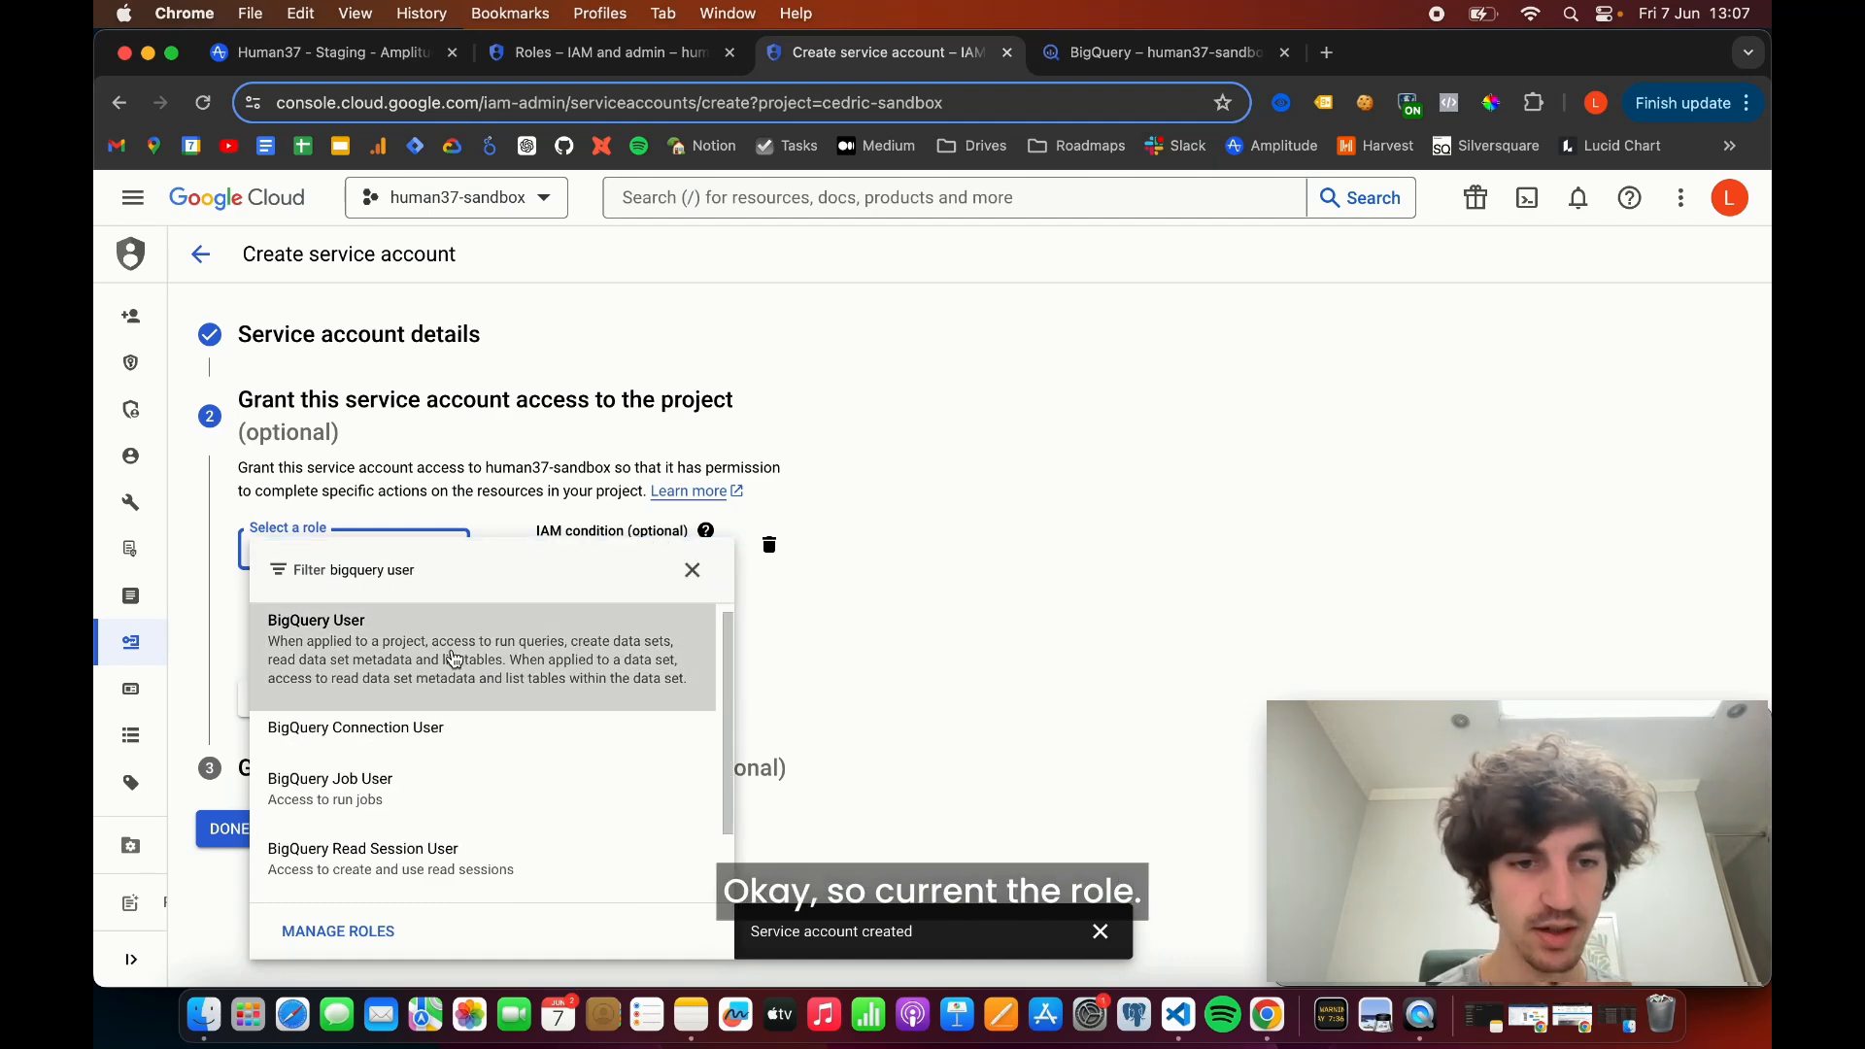
pyautogui.click(345, 646)
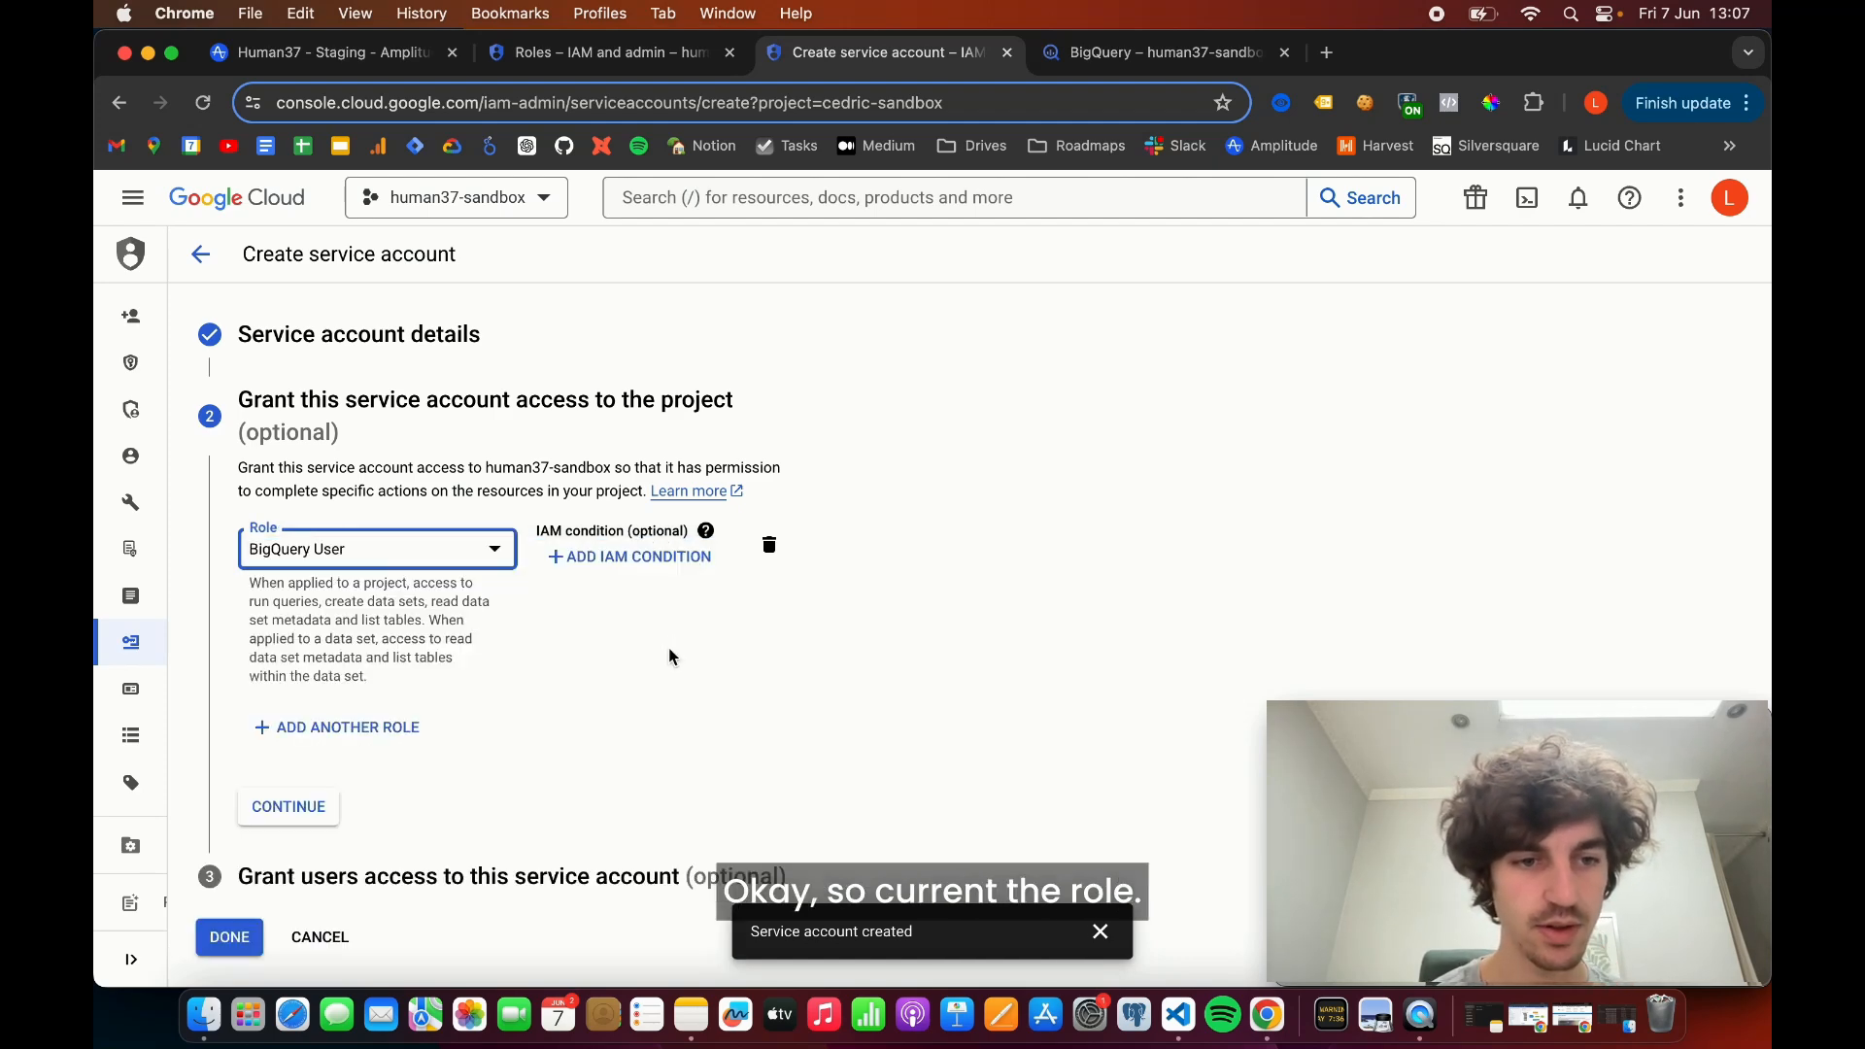
pyautogui.click(355, 728)
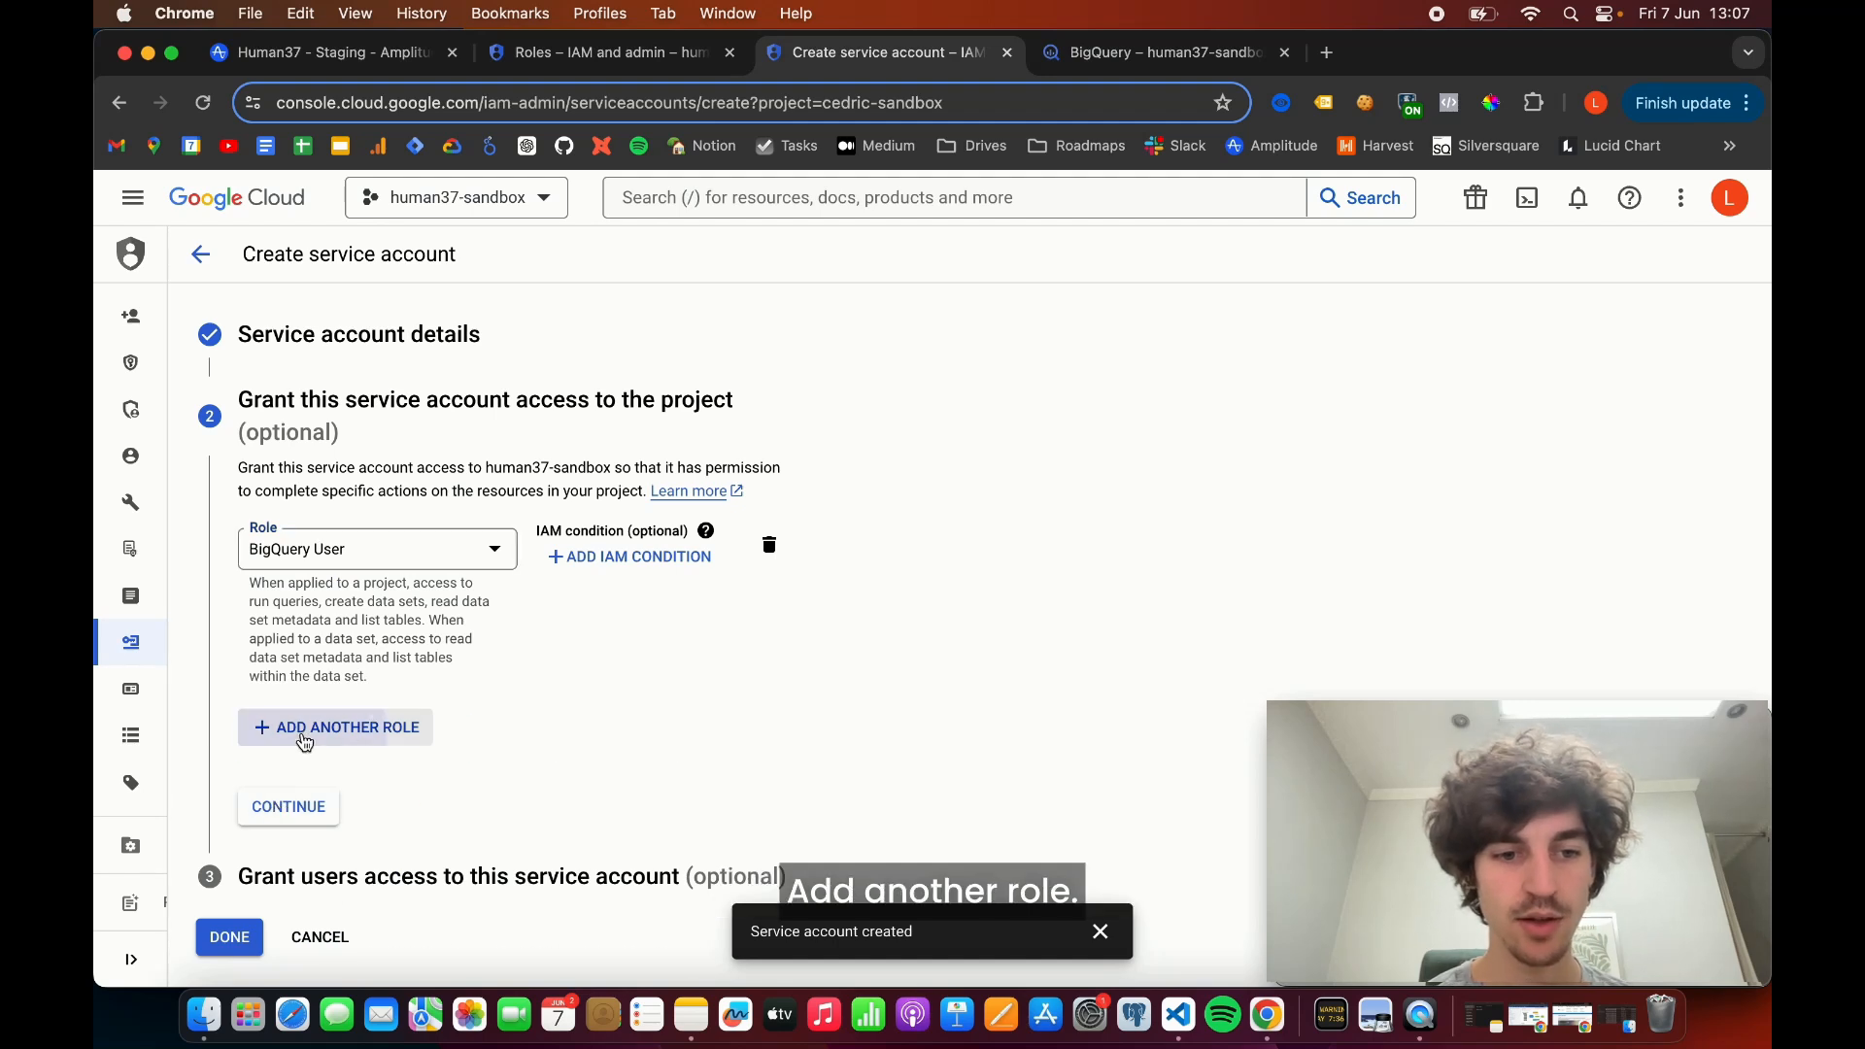
pyautogui.click(351, 738)
pyautogui.write('bigquery data')
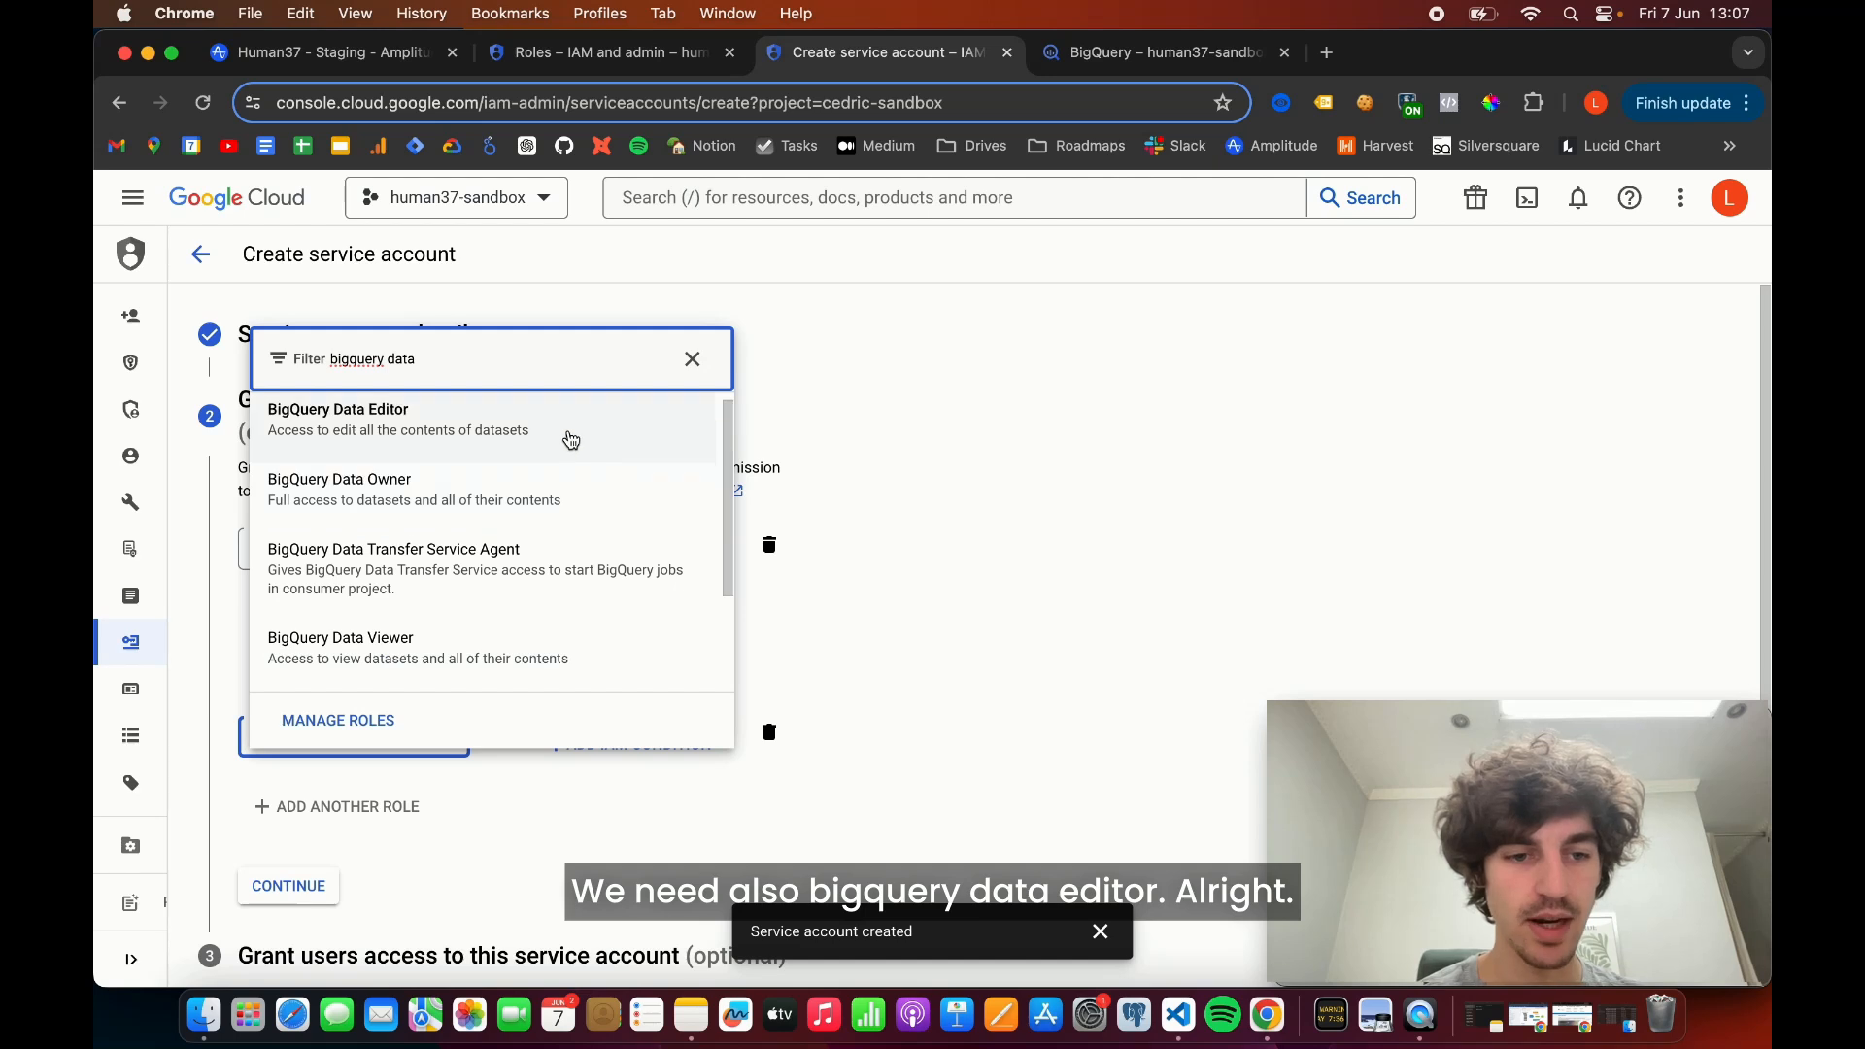
pyautogui.click(566, 432)
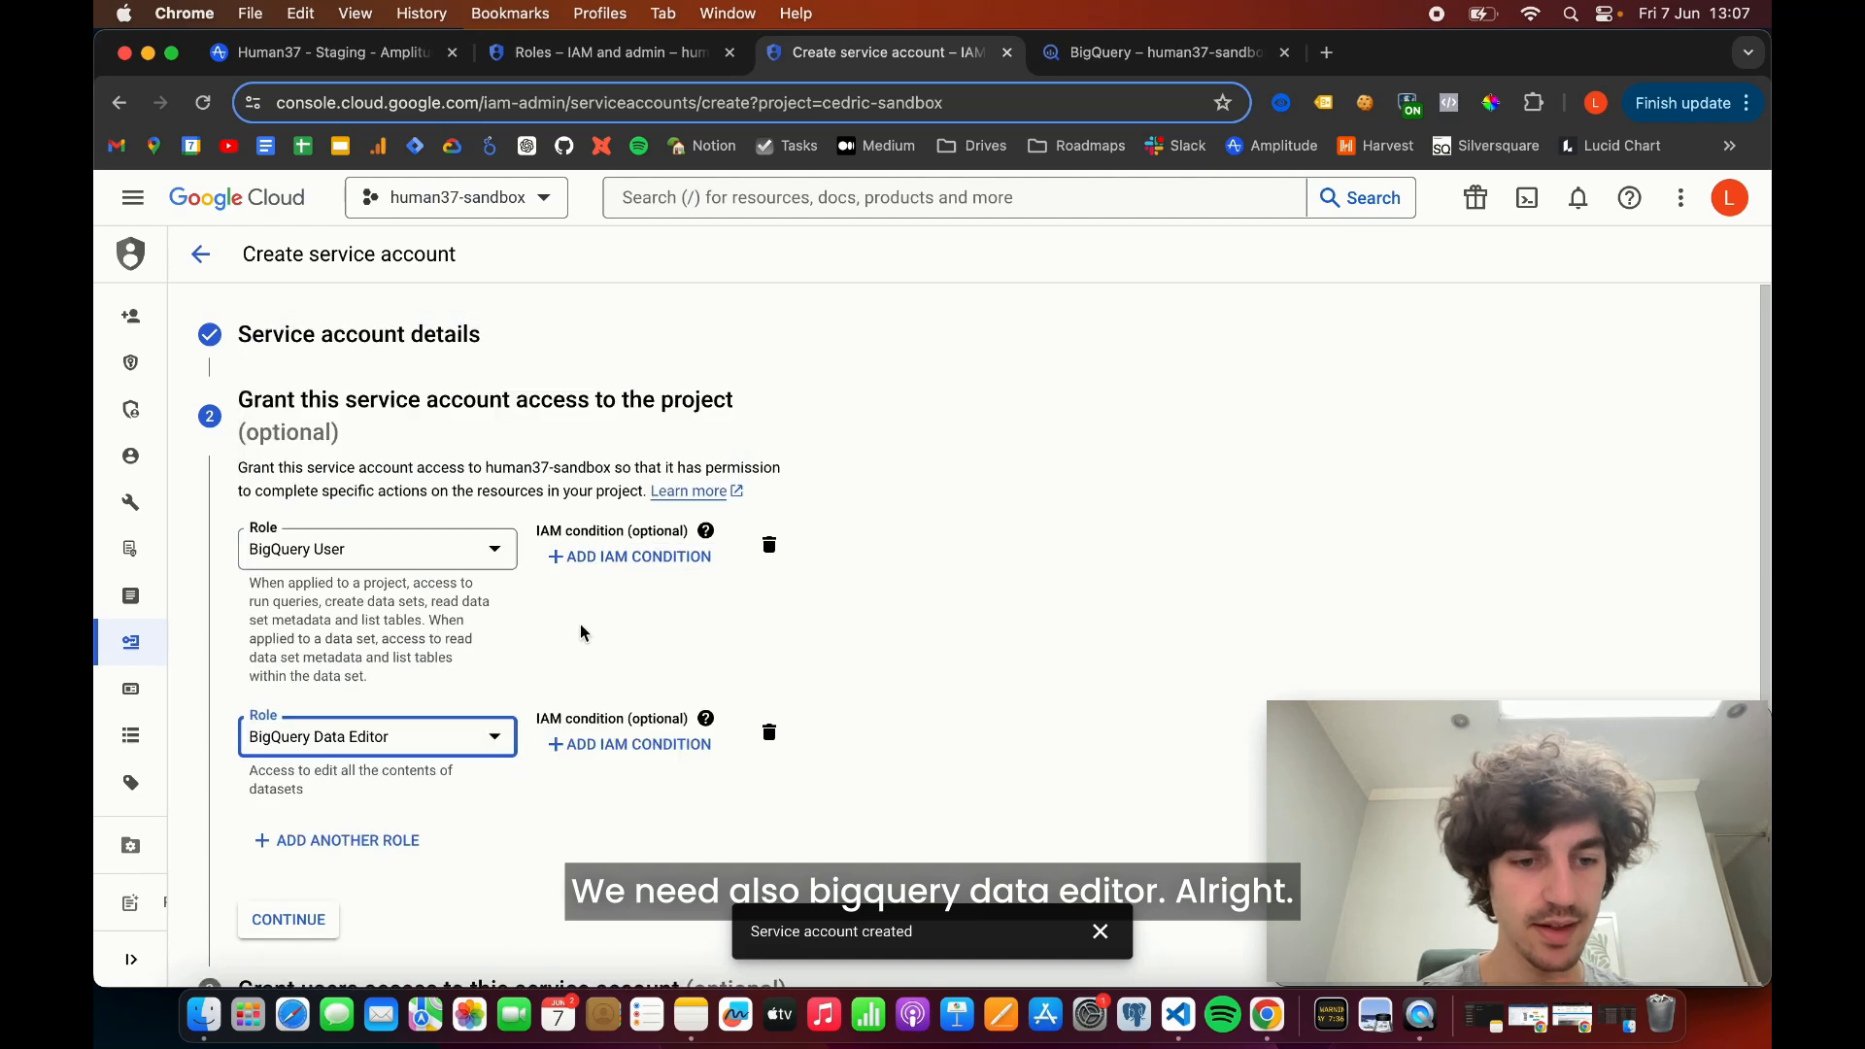
# - Add Amplitude Custom Role as the third role and finish the service account without granting users access to it
pyautogui.click(335, 841)
pyautogui.click(346, 833)
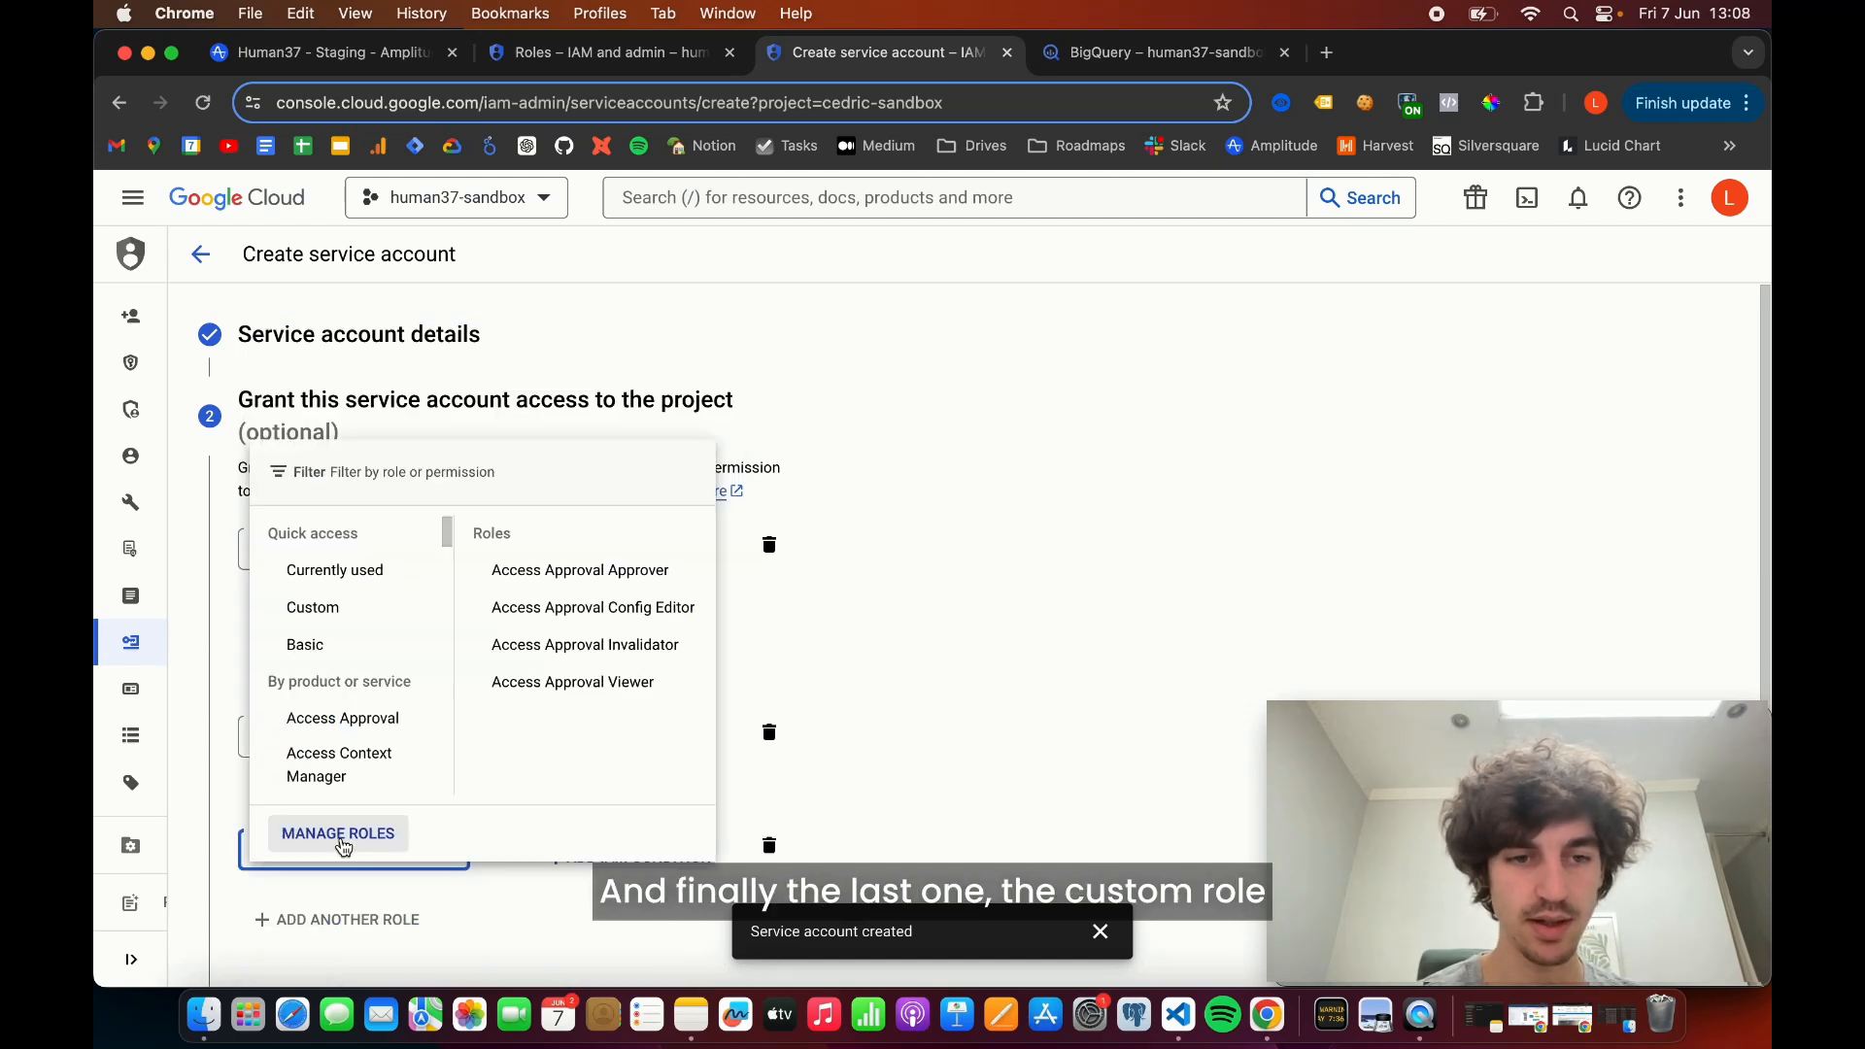
pyautogui.write('amplitude')
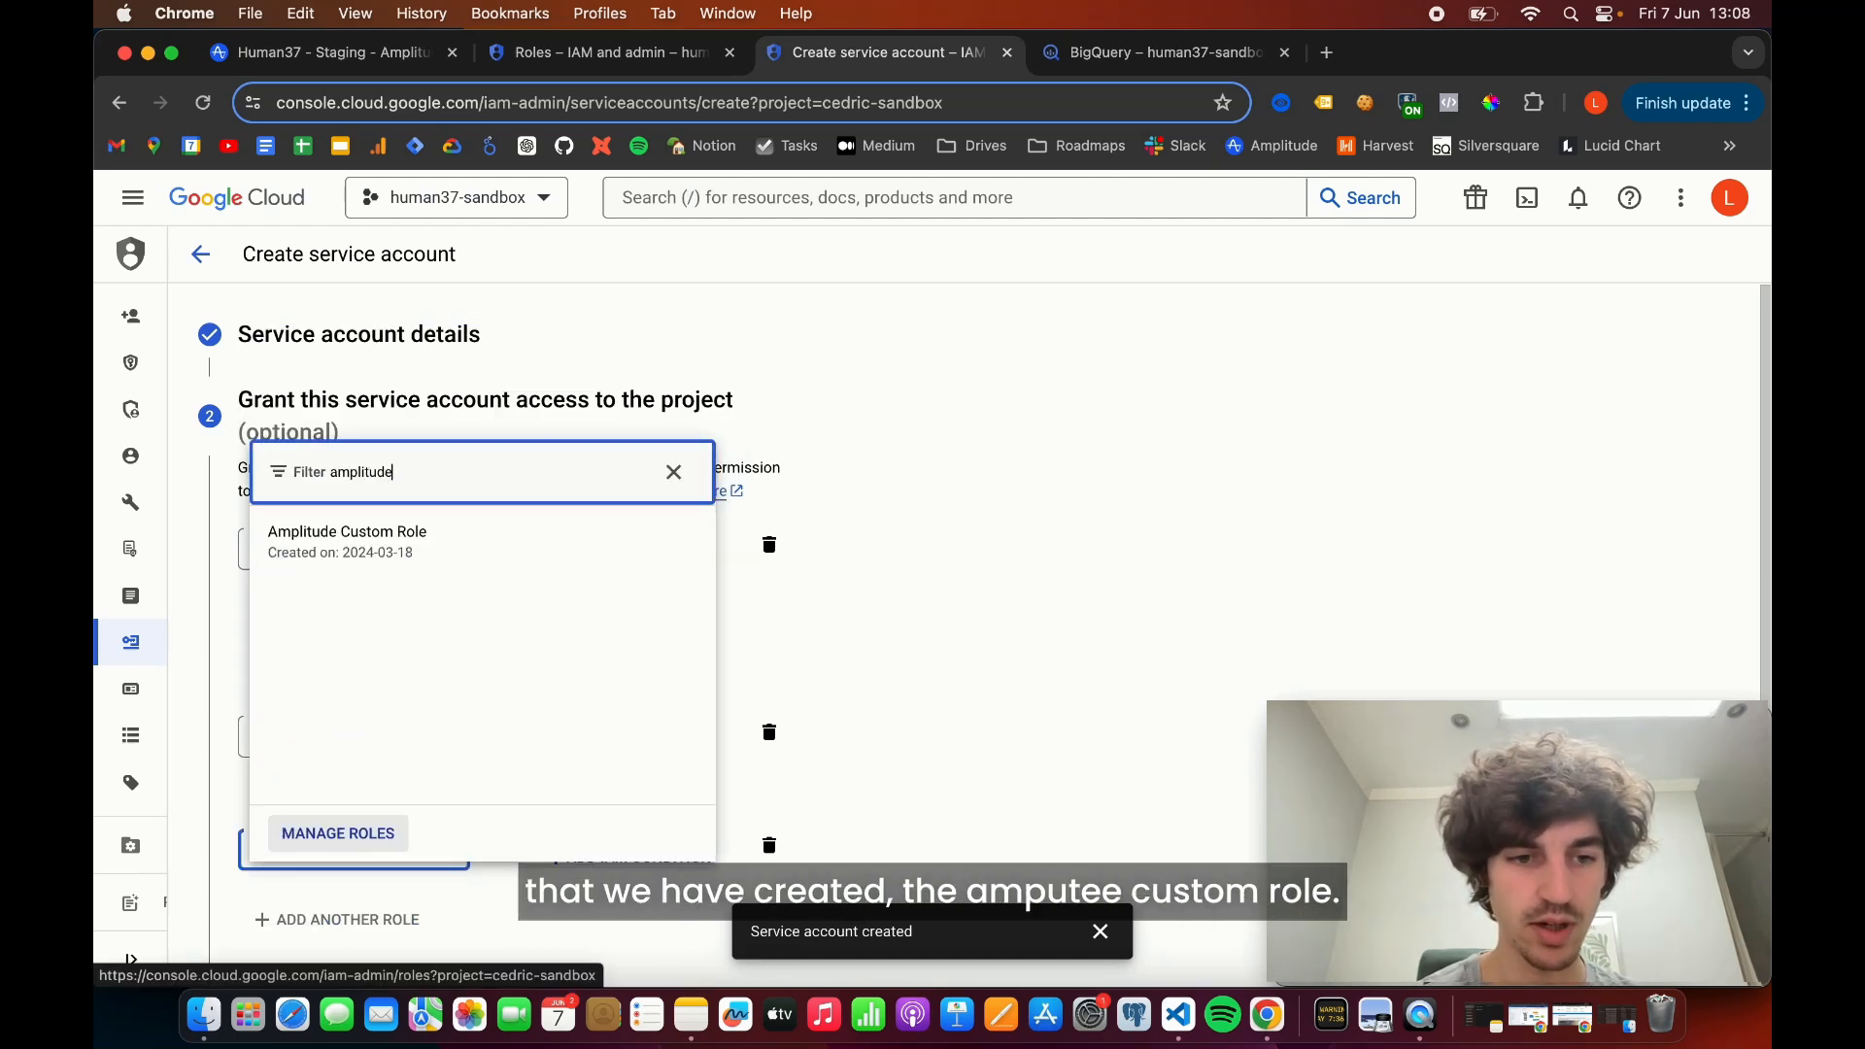
pyautogui.click(409, 562)
pyautogui.scroll(-3, 876, 726)
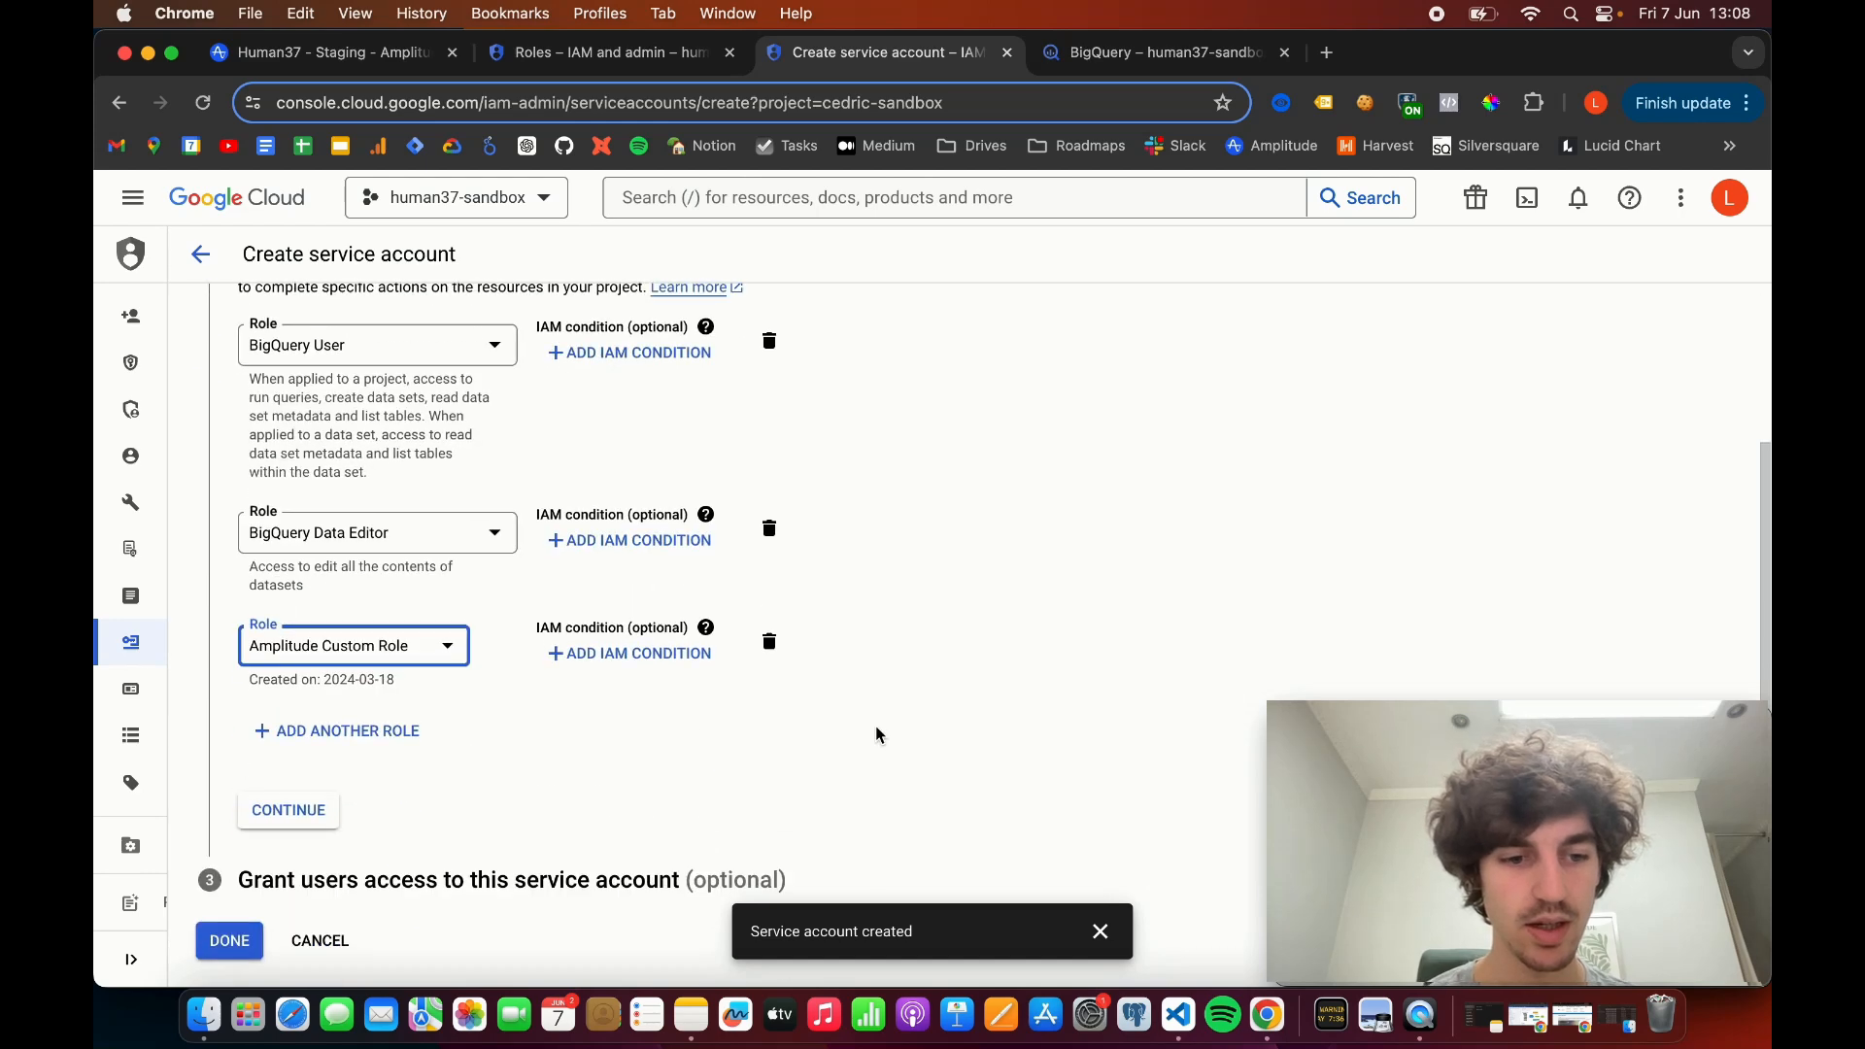
pyautogui.click(286, 814)
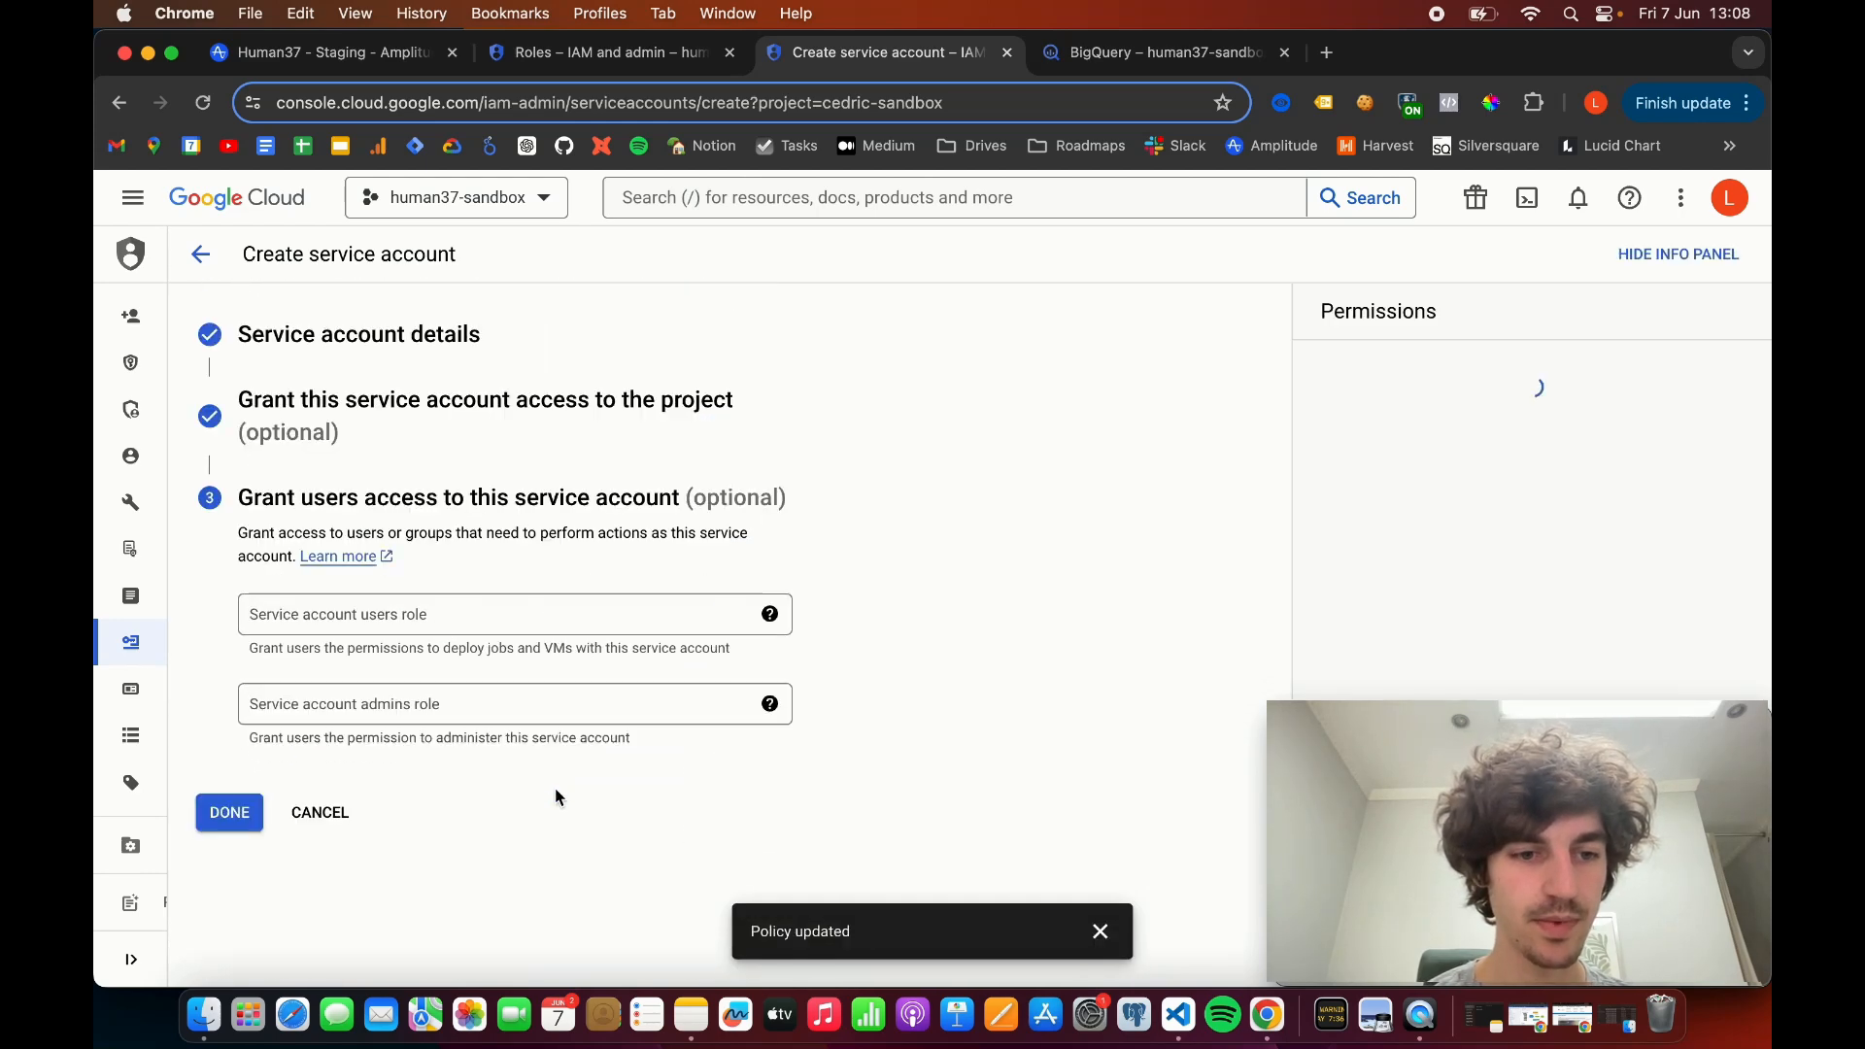
pyautogui.click(229, 812)
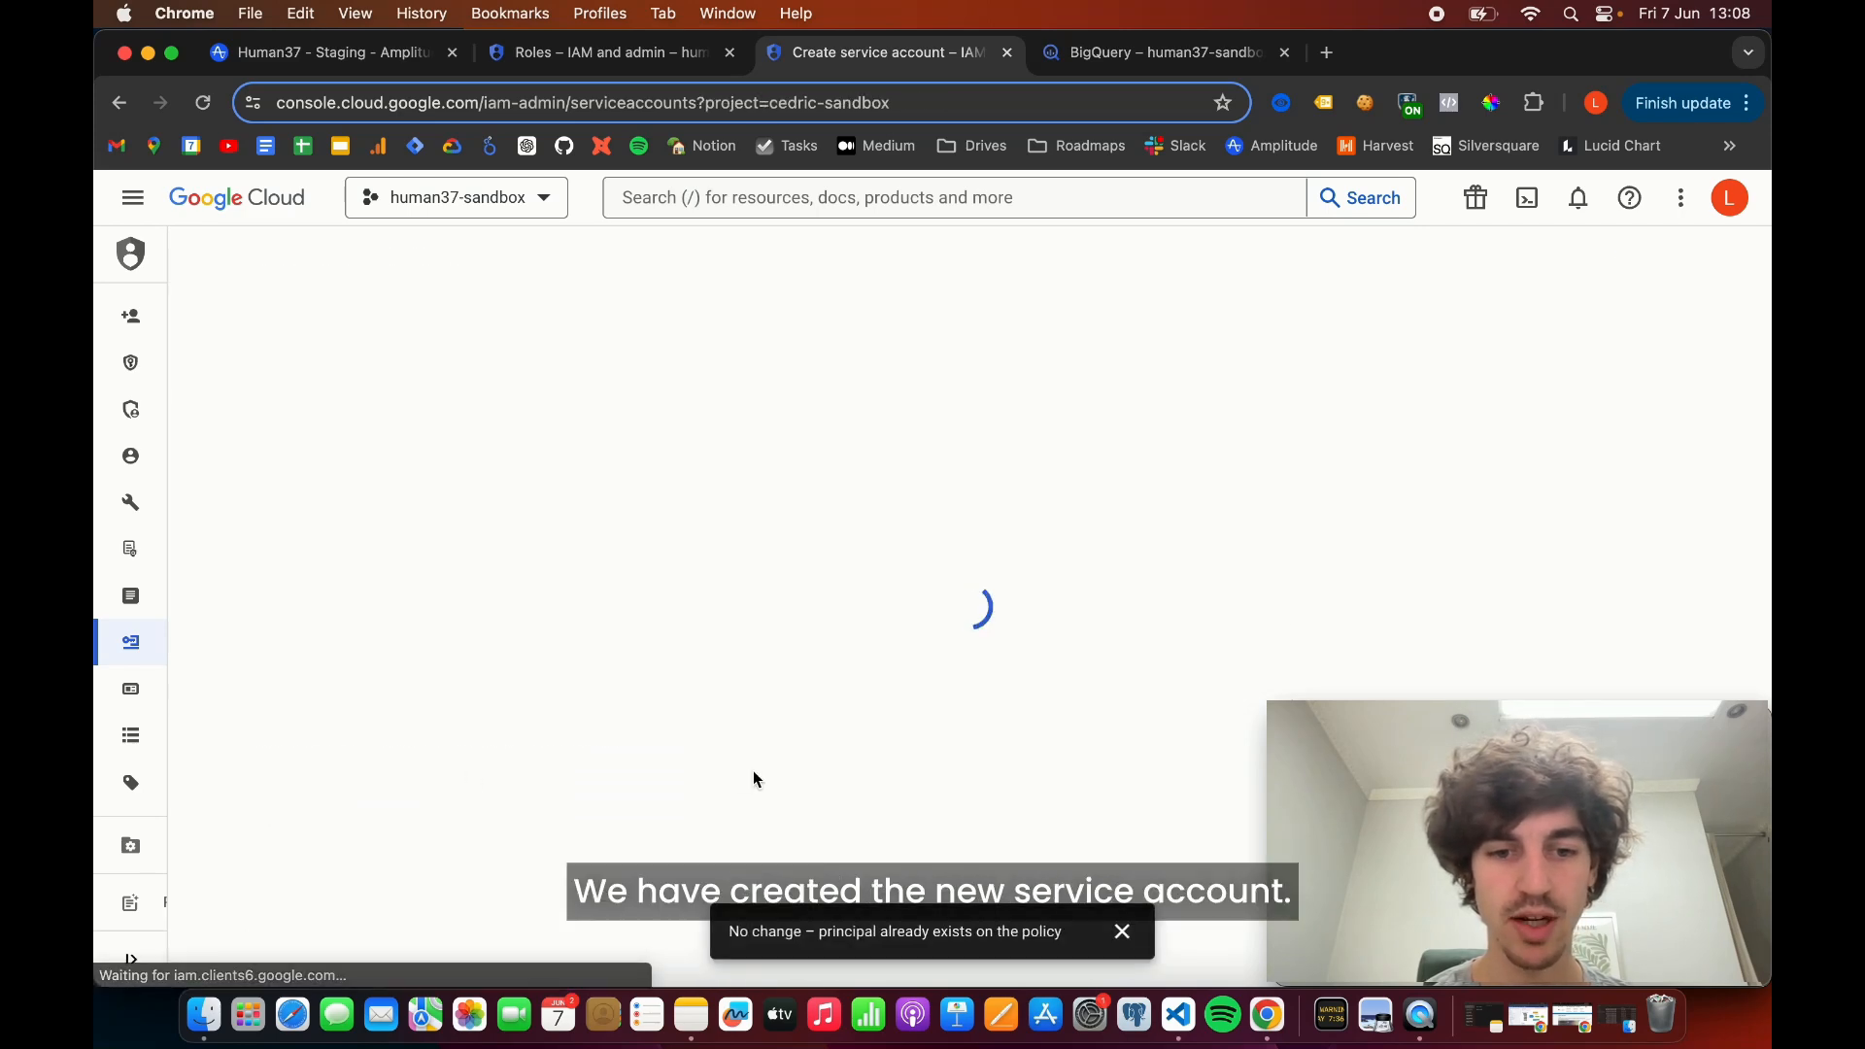
pyautogui.click(1117, 933)
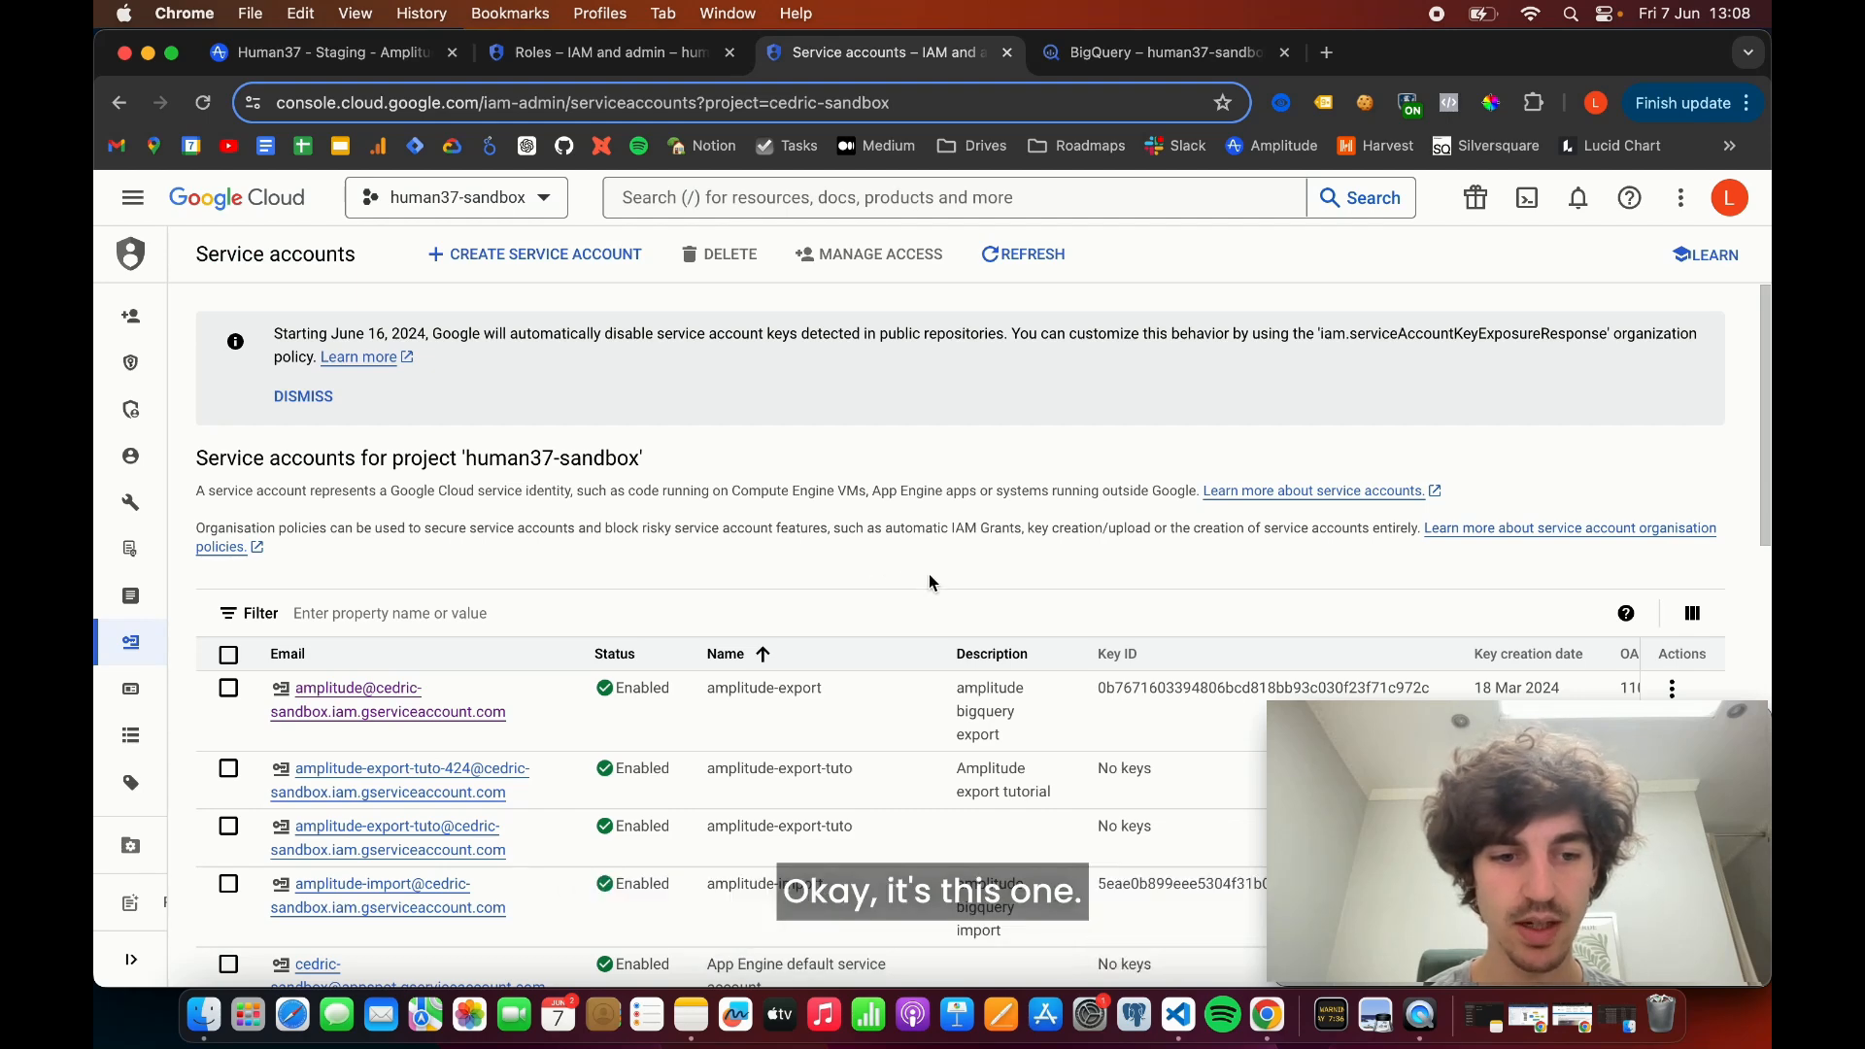
# - Create a JSON private key for the service account described as "Amplitude export tutorial" and check its file in the recent downloads
pyautogui.scroll(-1, 929, 583)
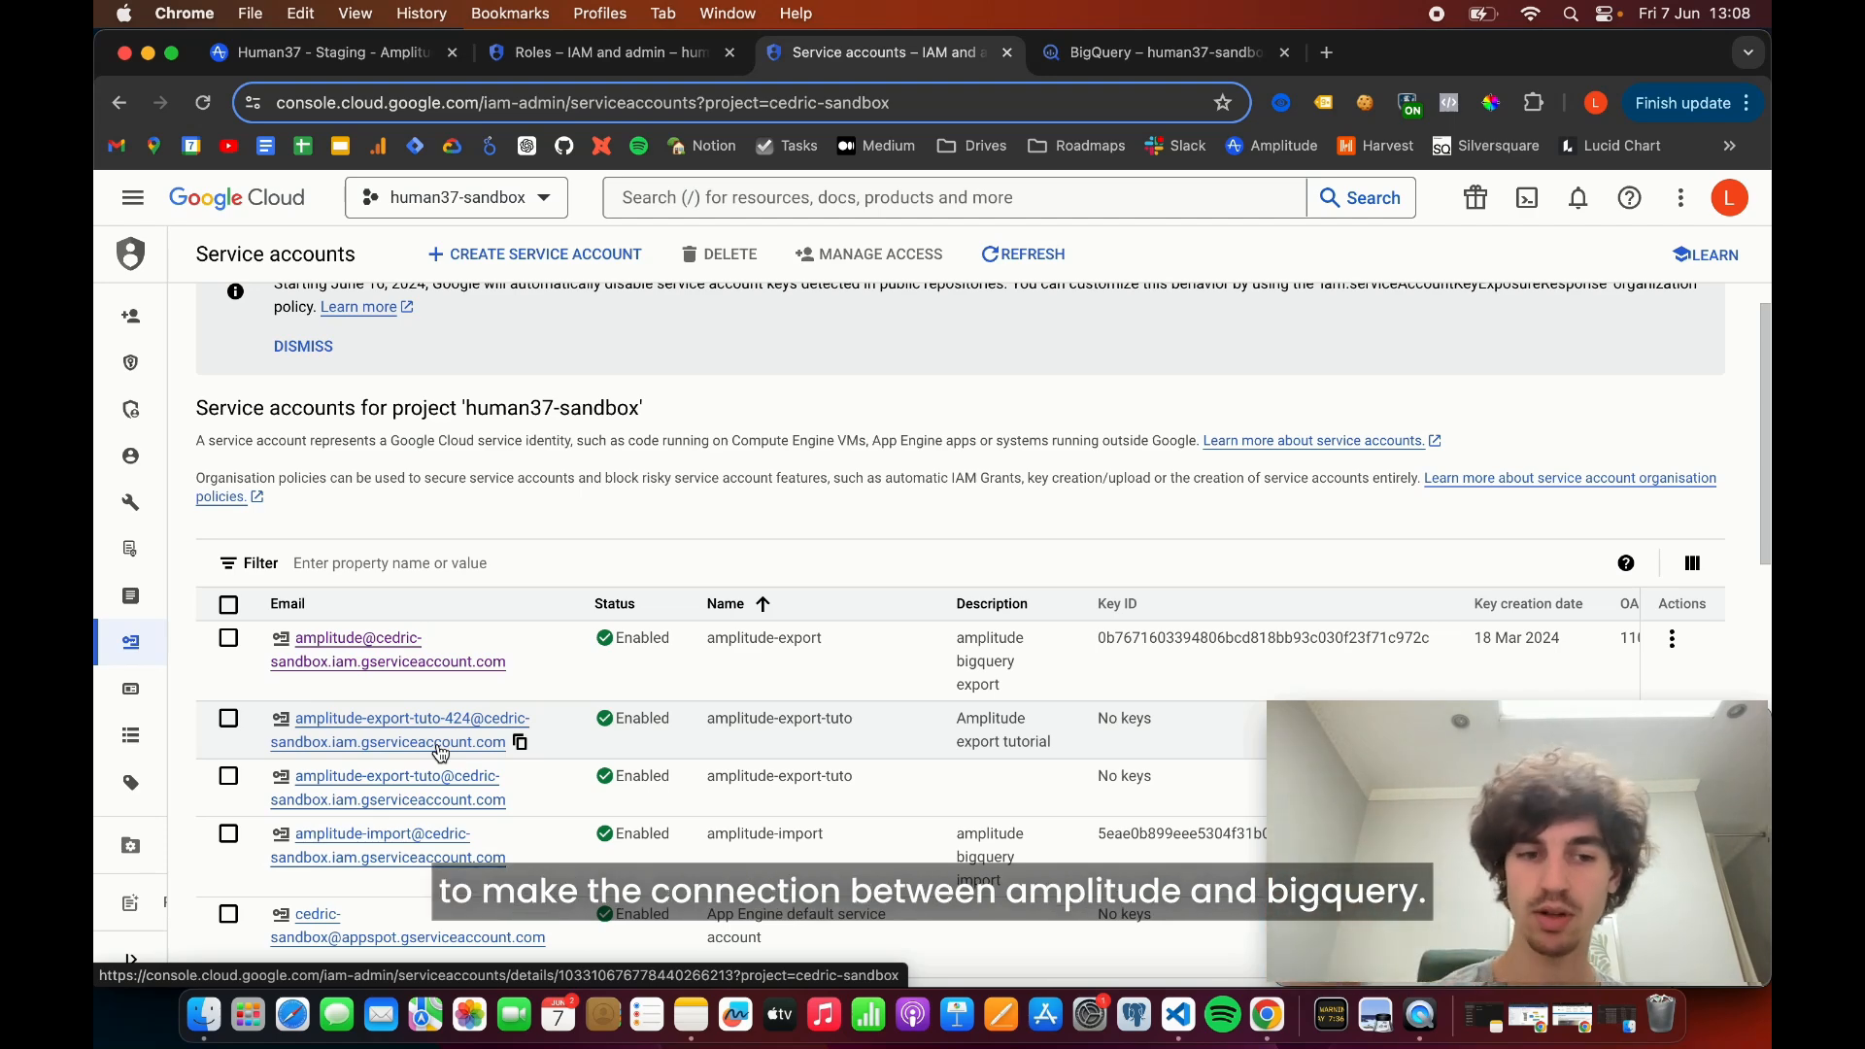
pyautogui.click(439, 748)
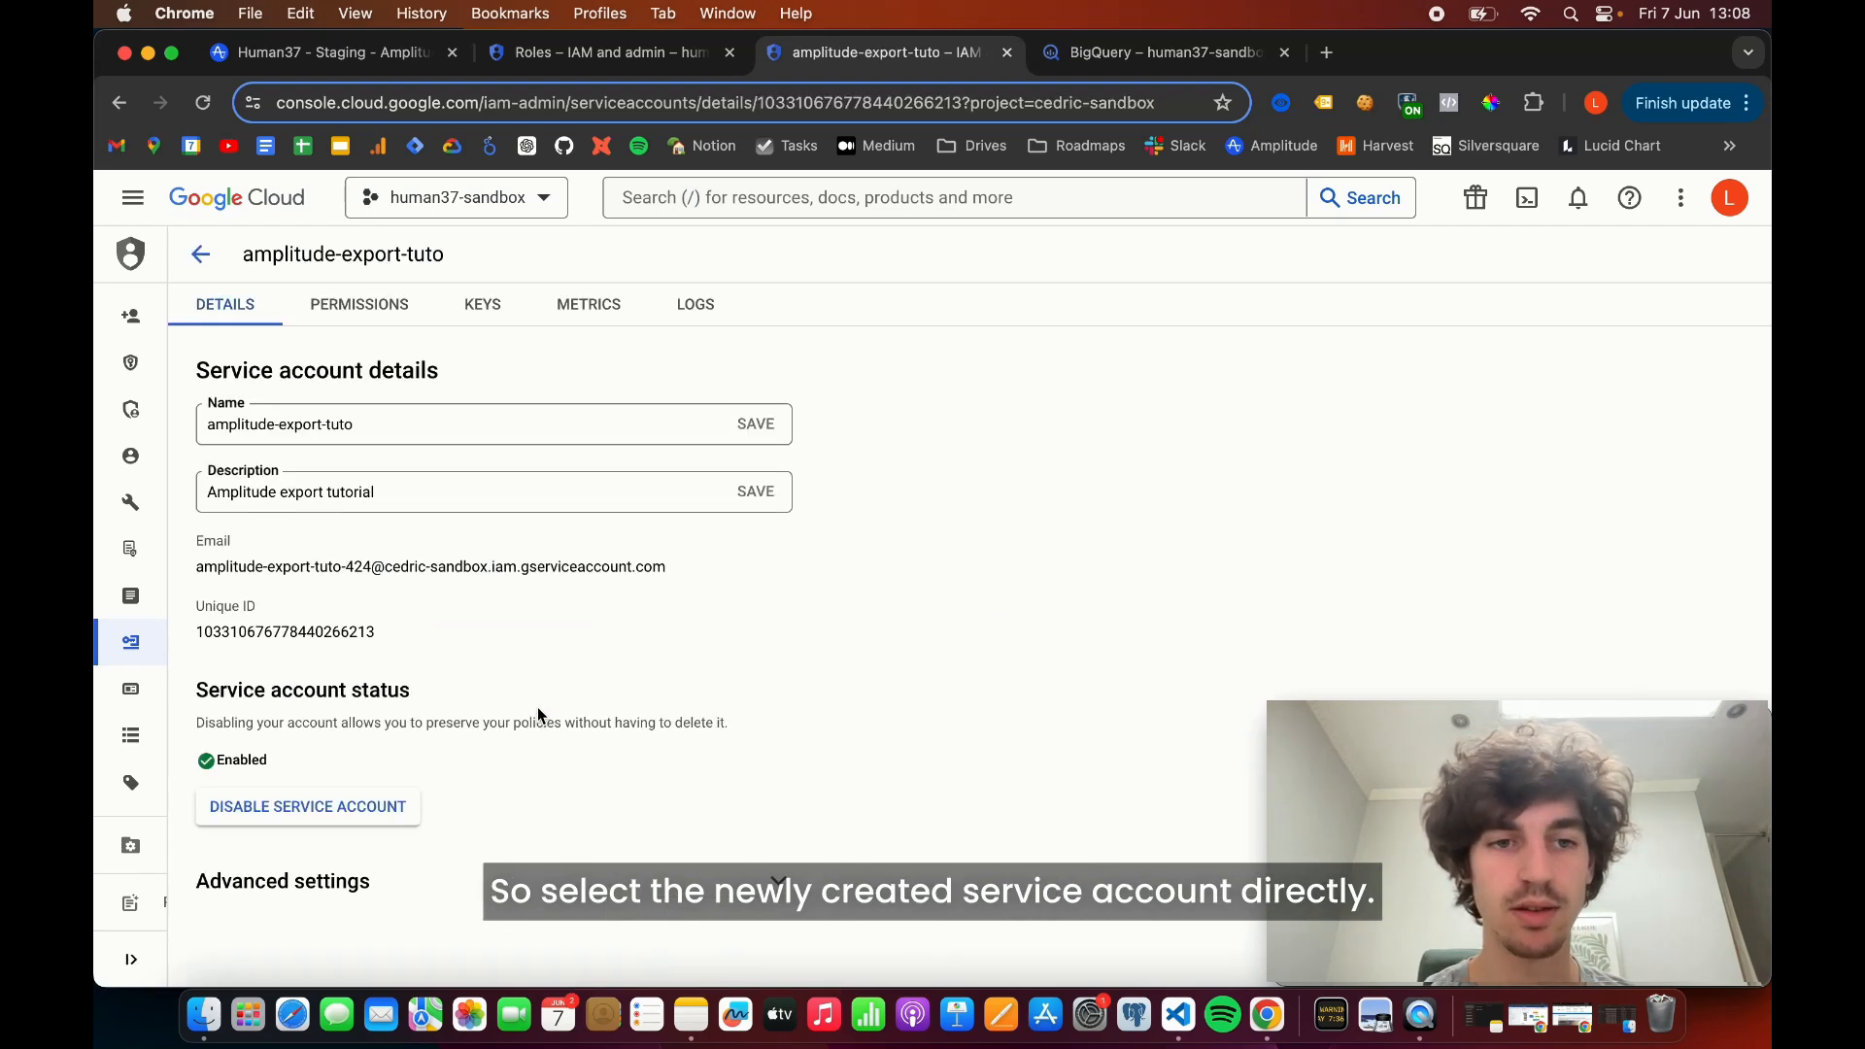
pyautogui.click(488, 309)
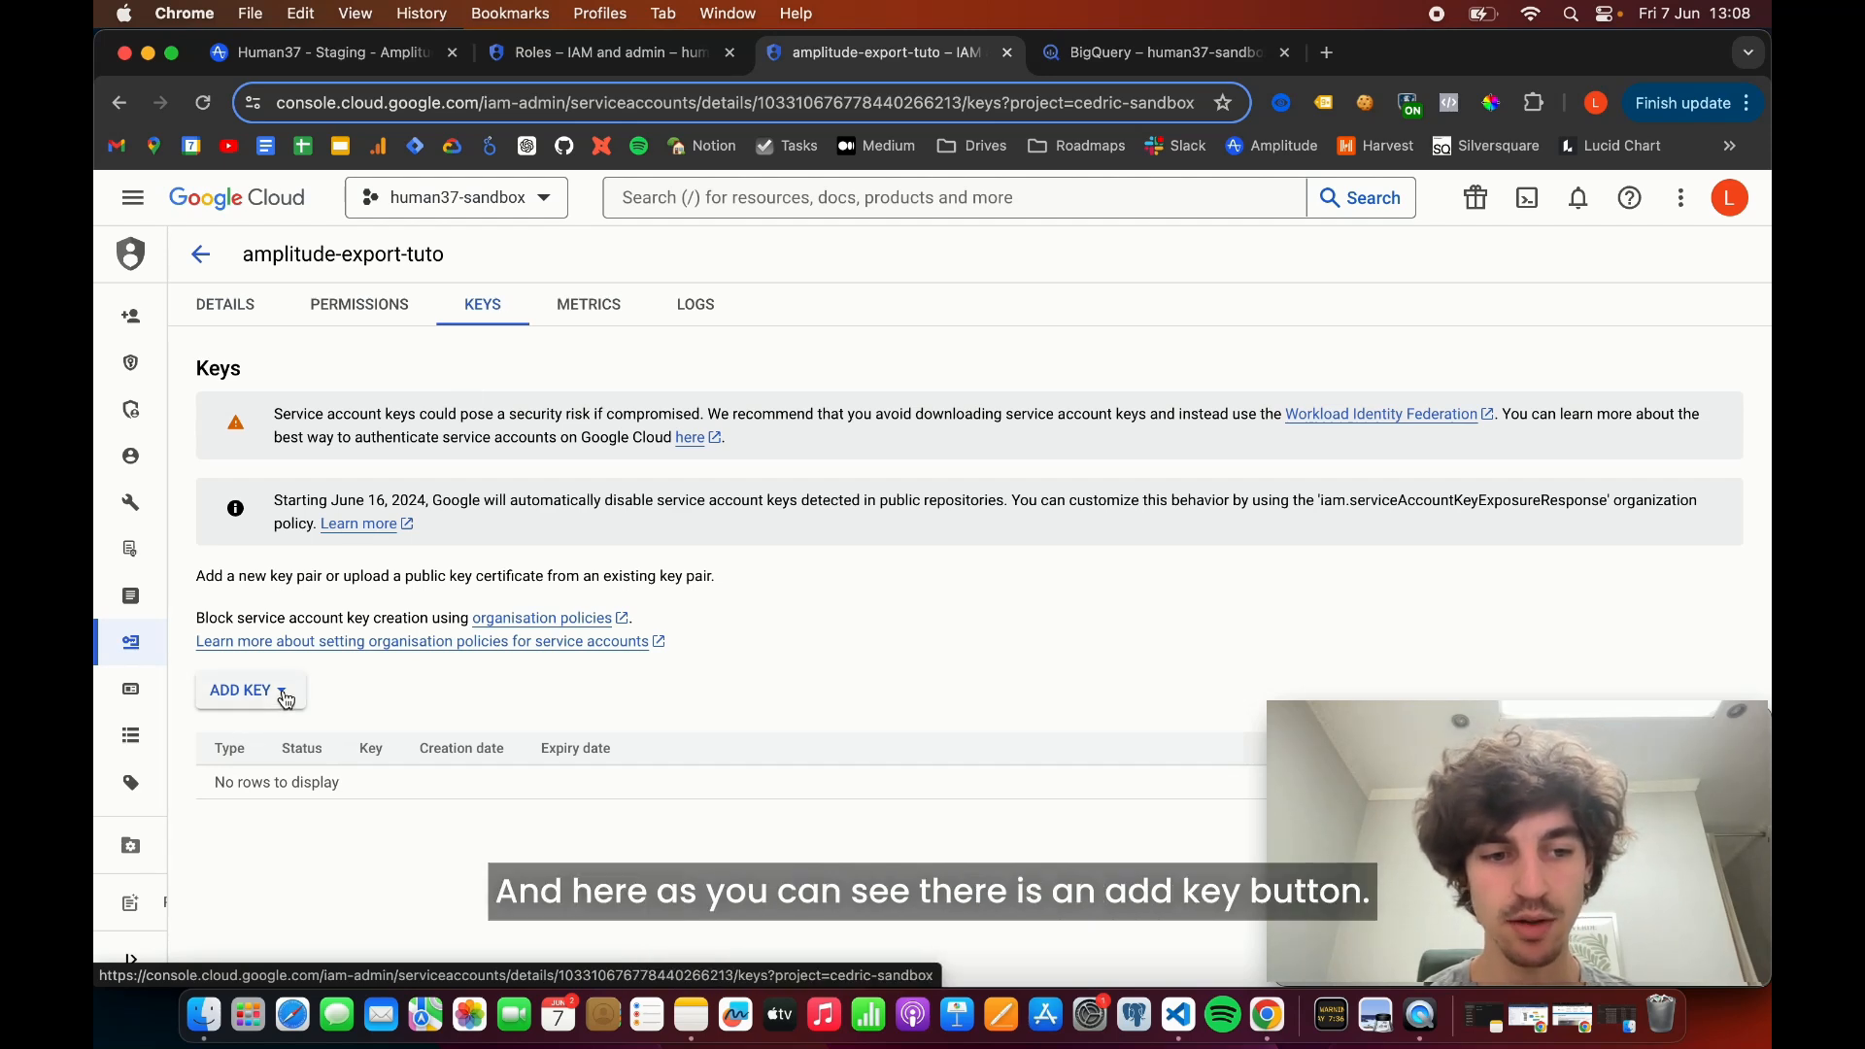
pyautogui.click(285, 697)
pyautogui.click(264, 740)
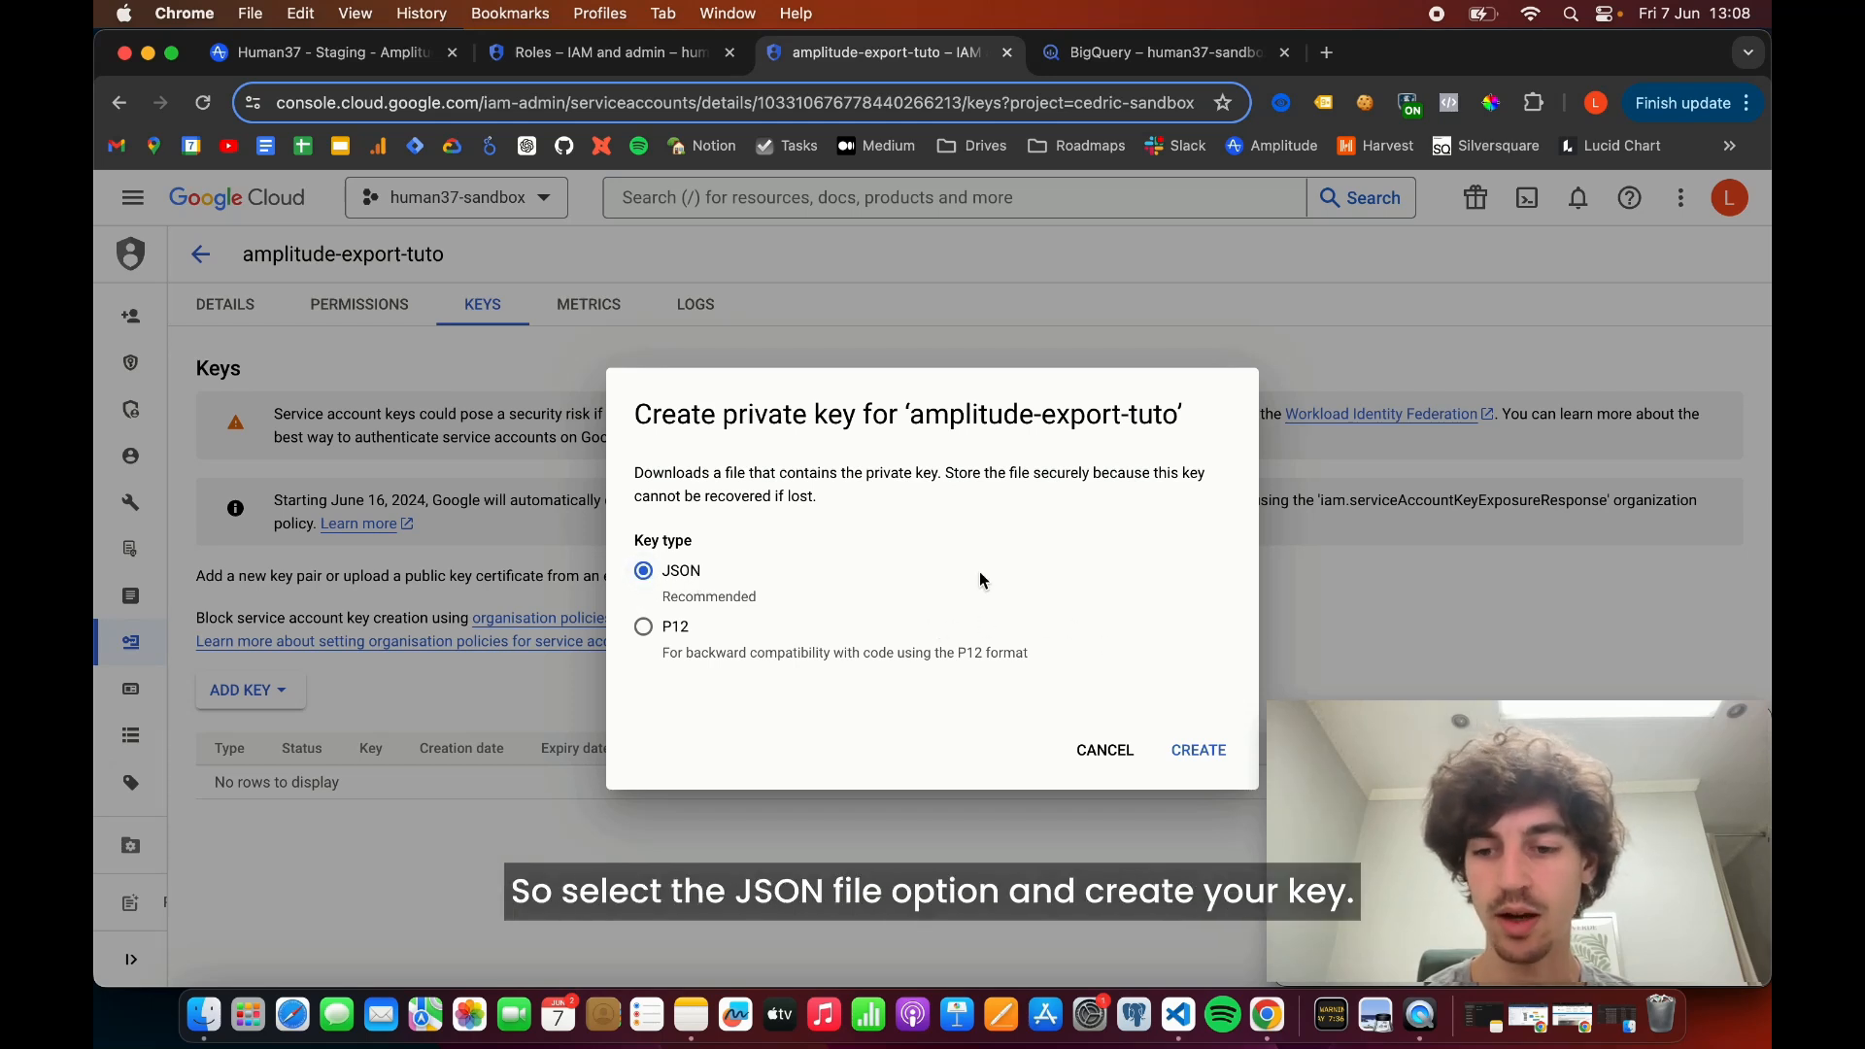
pyautogui.click(1202, 752)
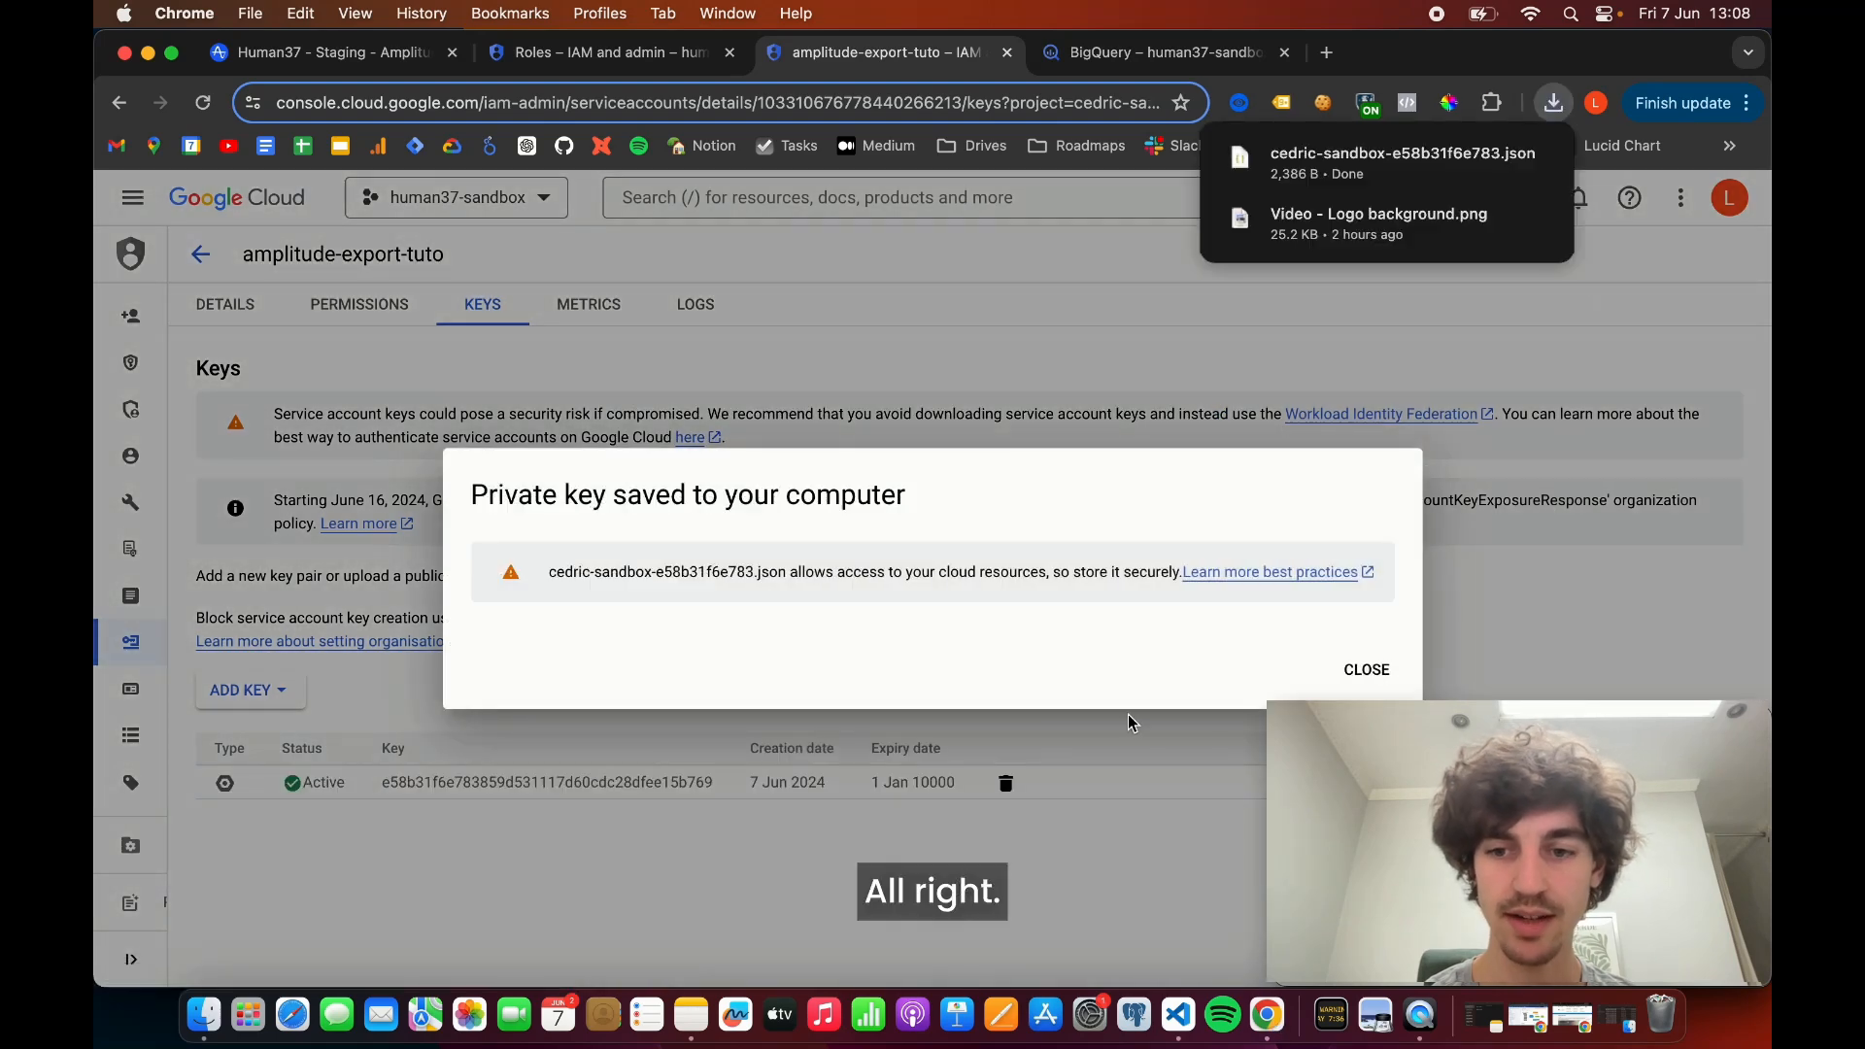
pyautogui.click(1352, 671)
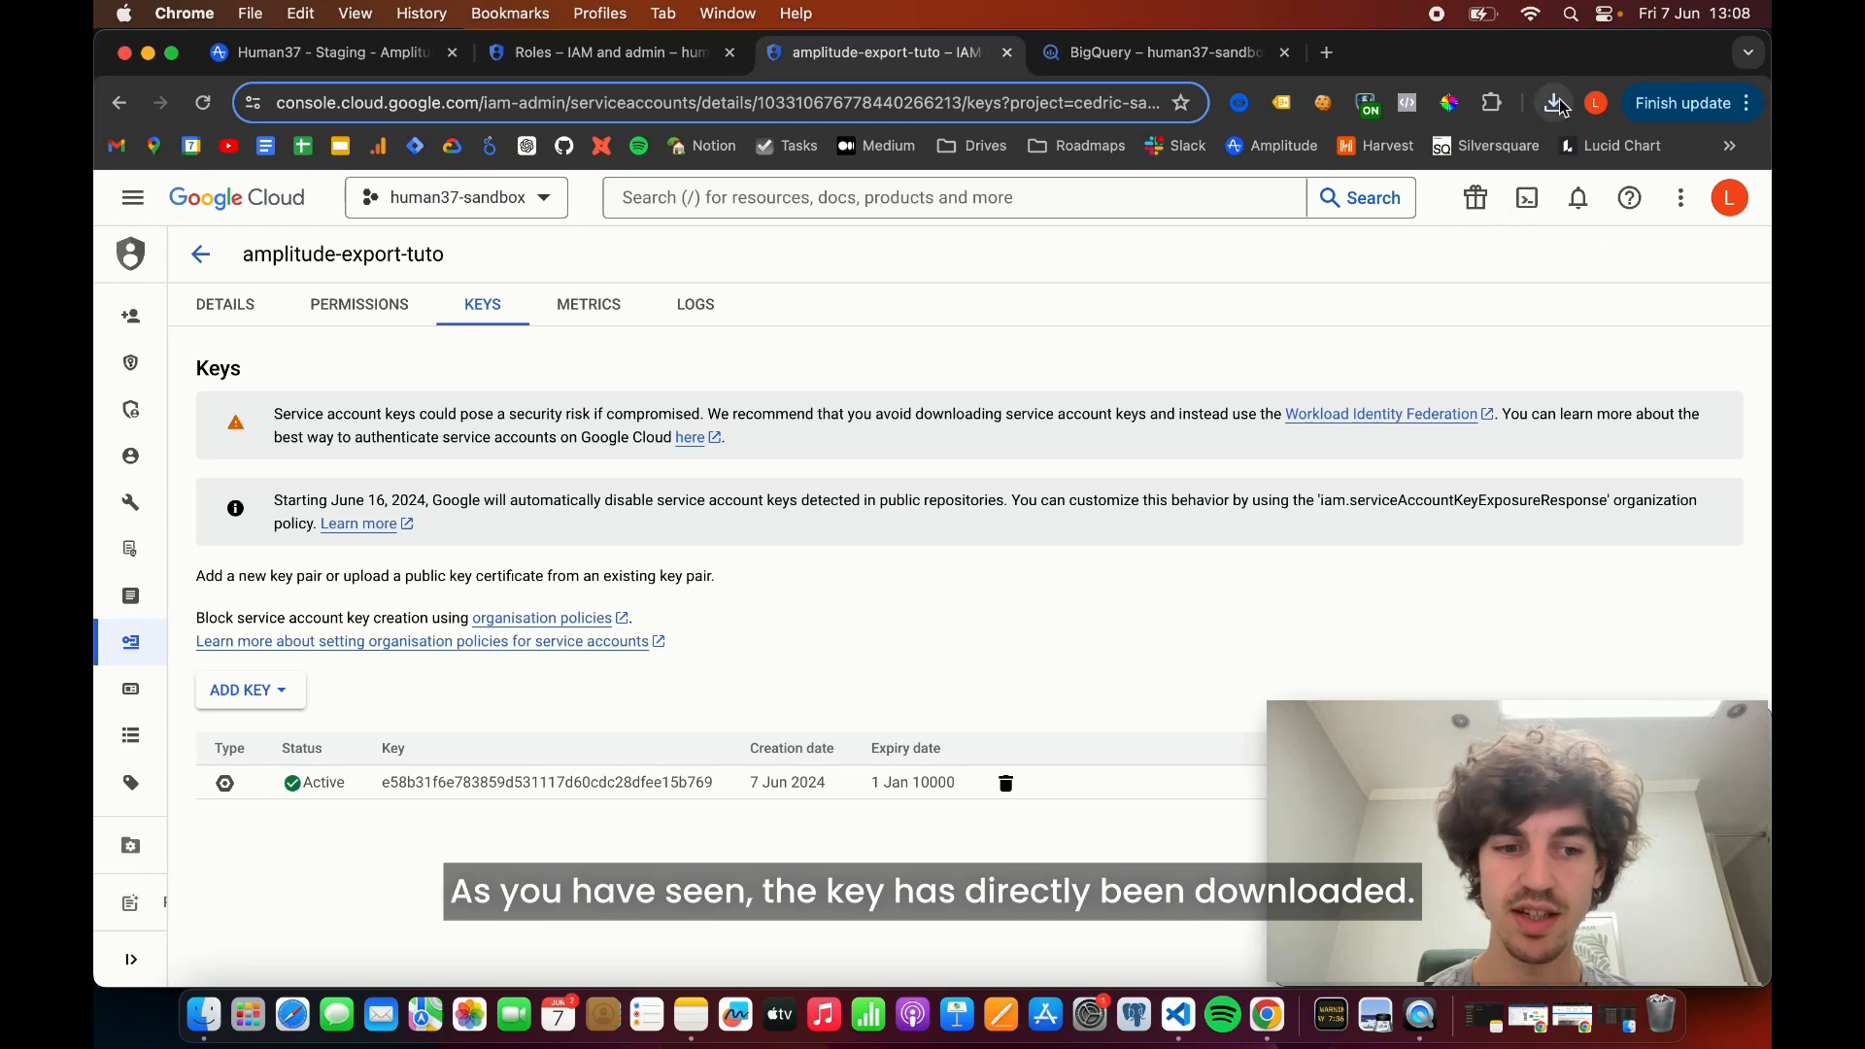
pyautogui.click(1555, 103)
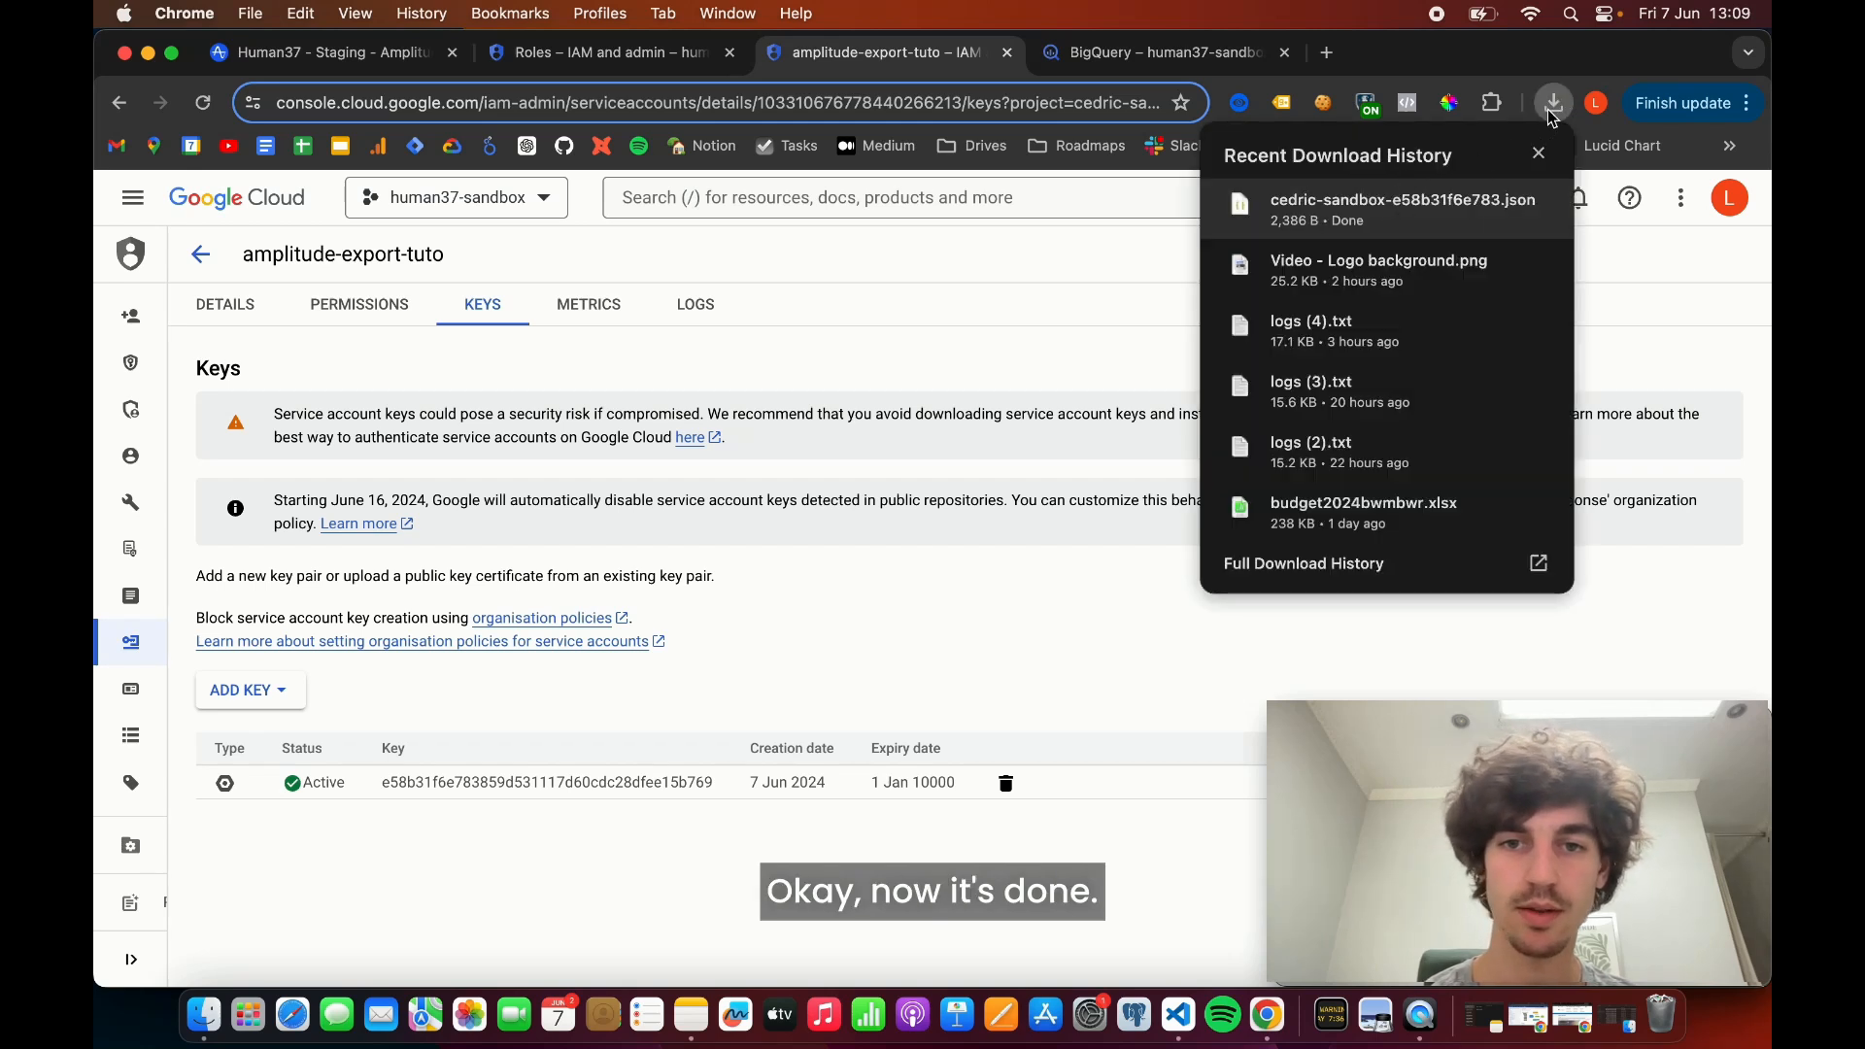
pyautogui.click(1553, 105)
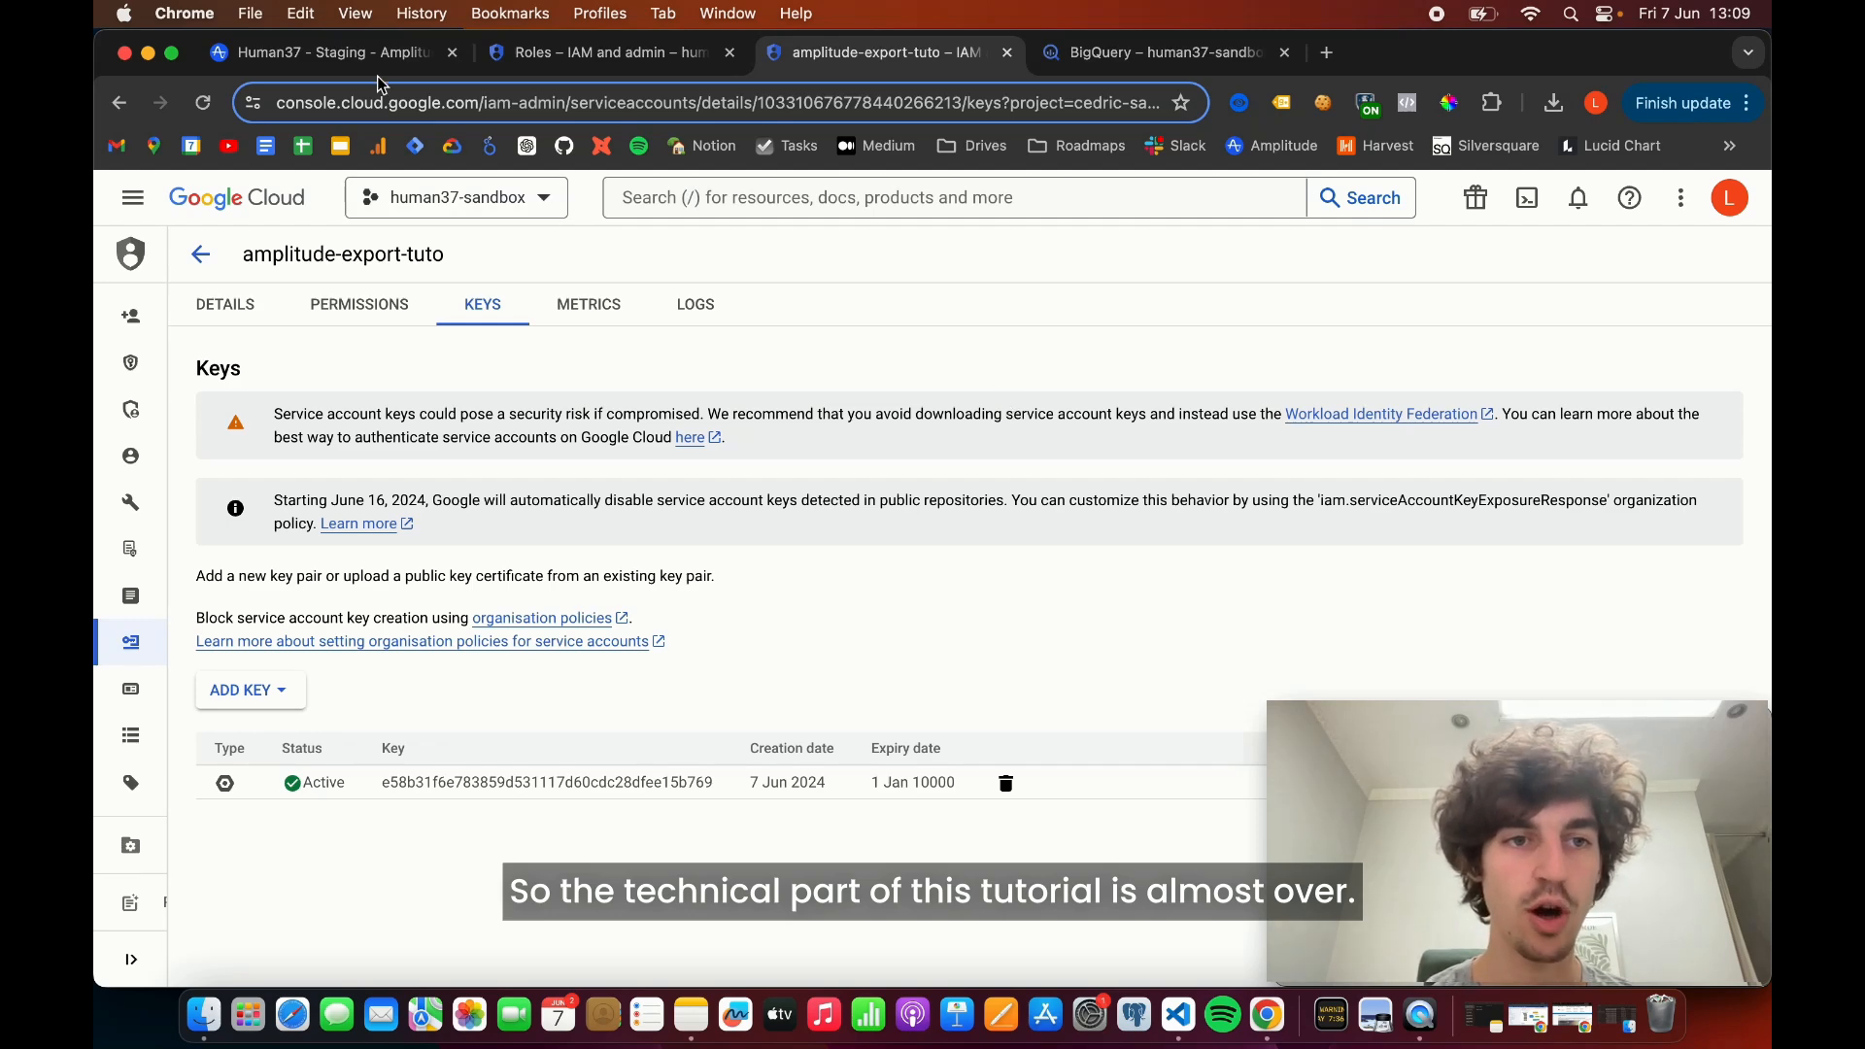
# - Switch to Amplitude's BigQuery export setup and choose the newly created JSON file from Downloads as the service account key
pyautogui.click(340, 53)
pyautogui.scroll(-2, 700, 767)
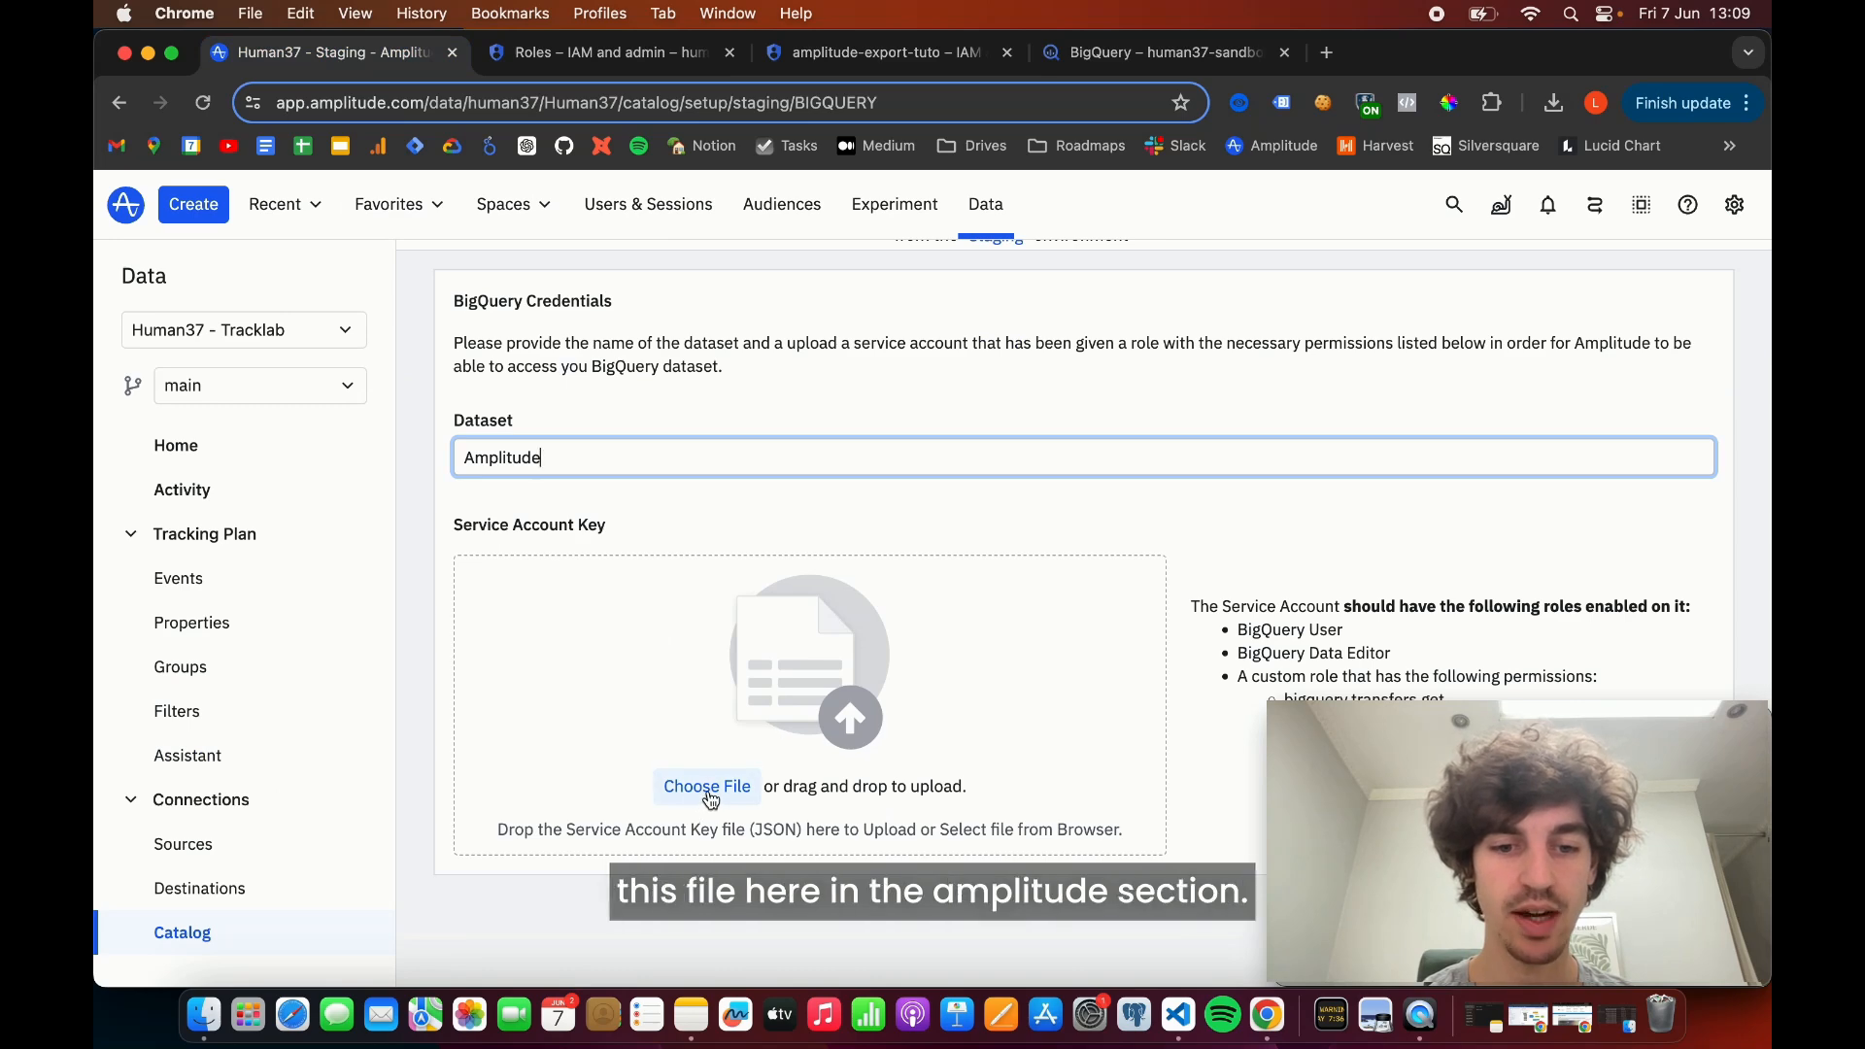
pyautogui.scroll(2, 703, 473)
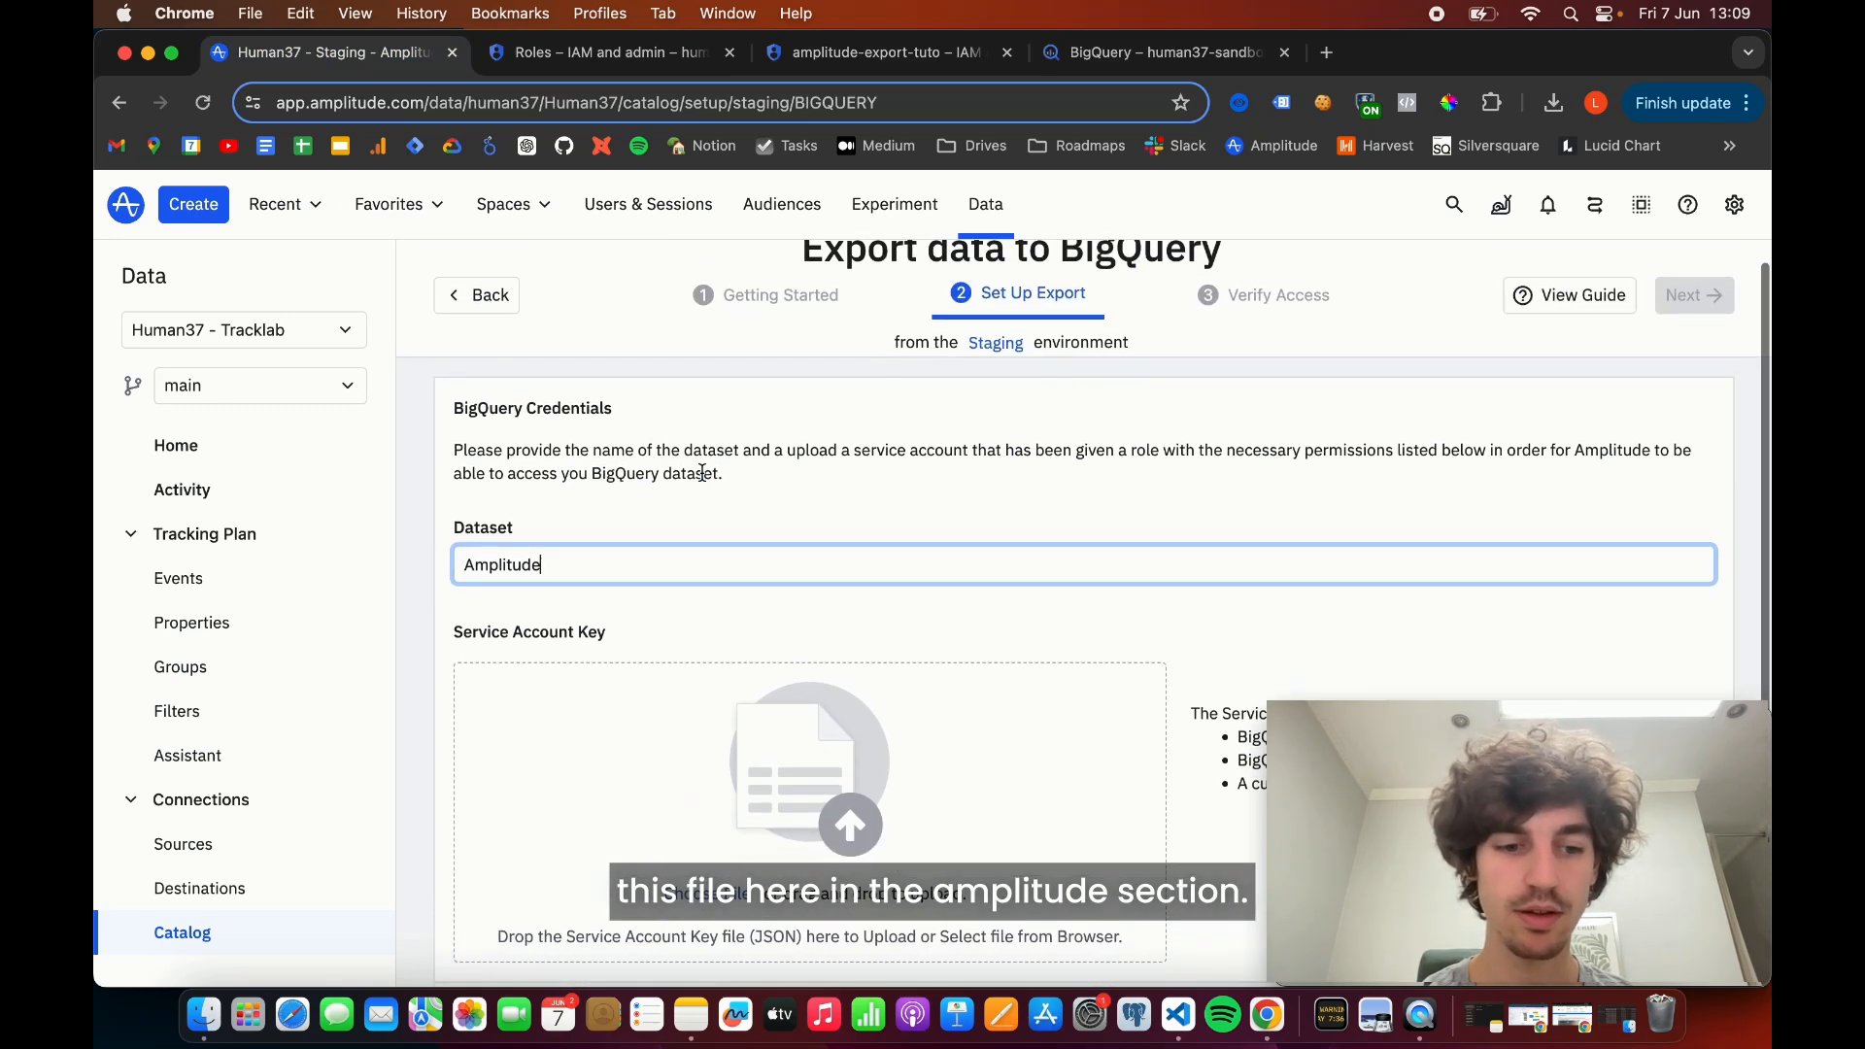
pyautogui.scroll(-2, 703, 472)
pyautogui.click(203, 1012)
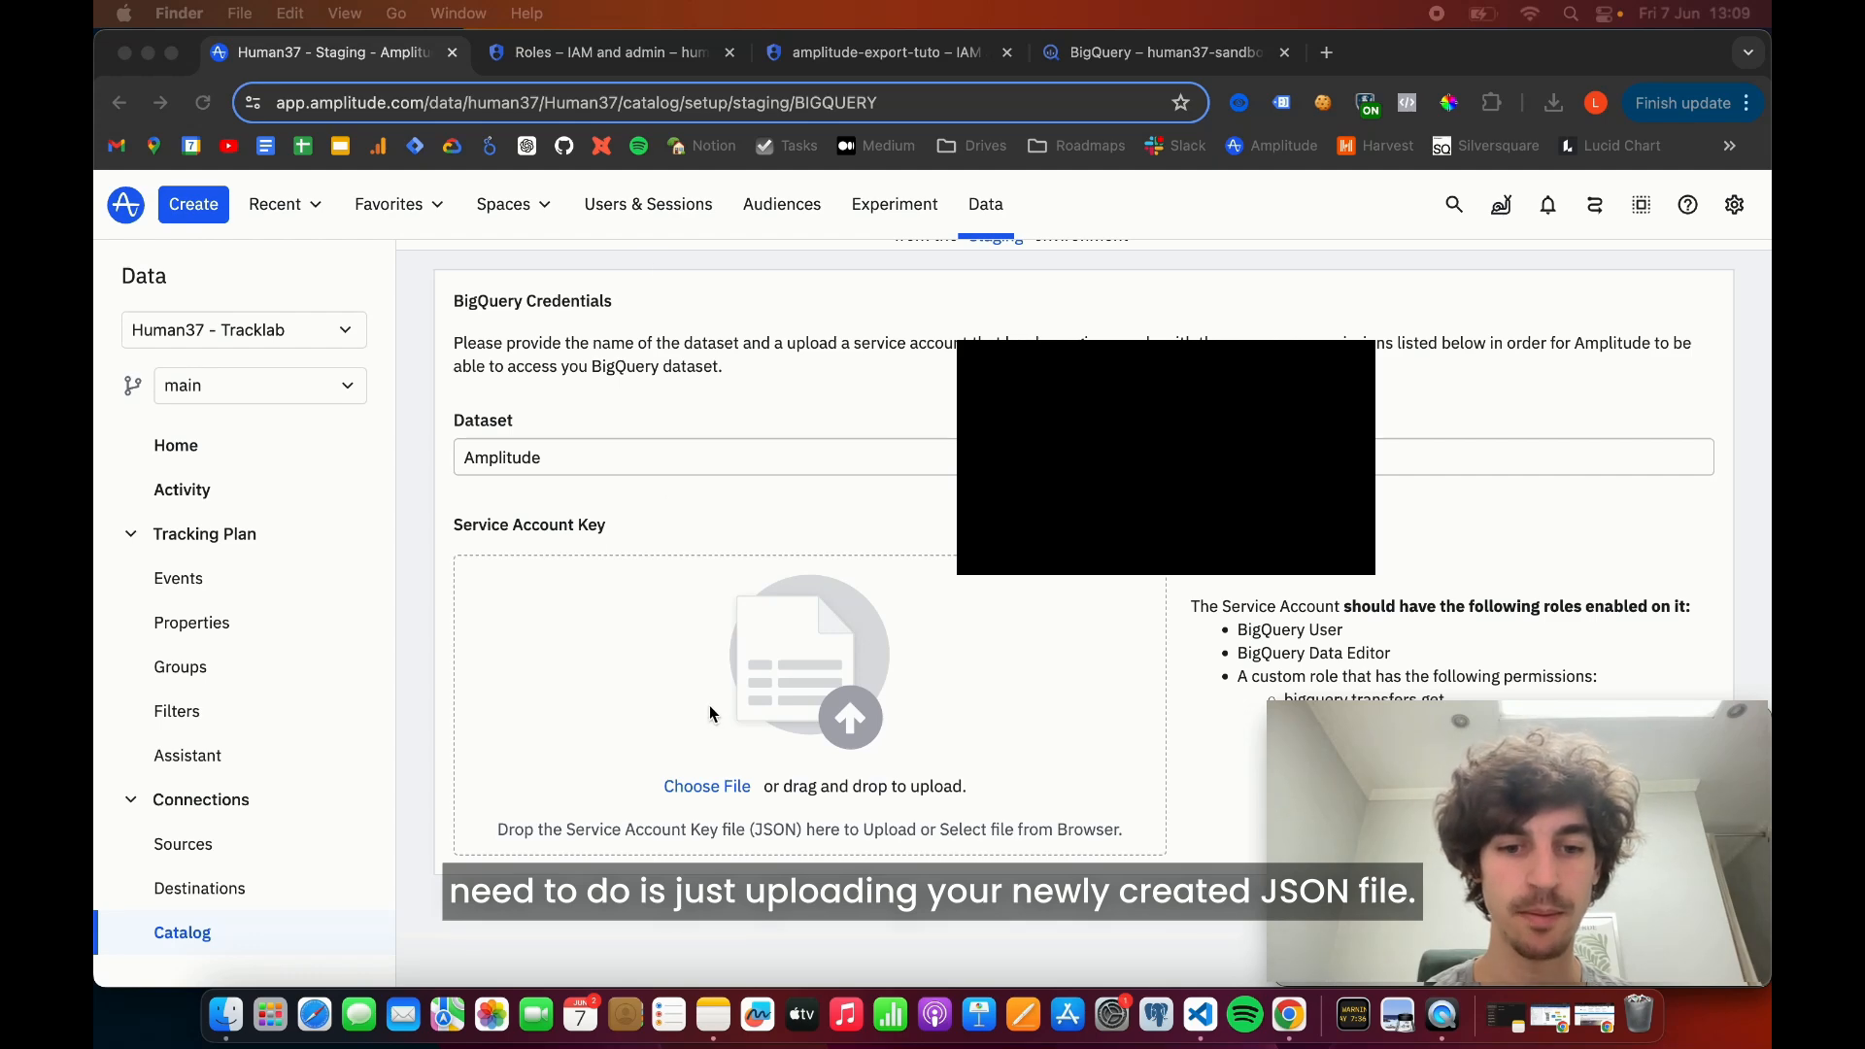
pyautogui.click(707, 786)
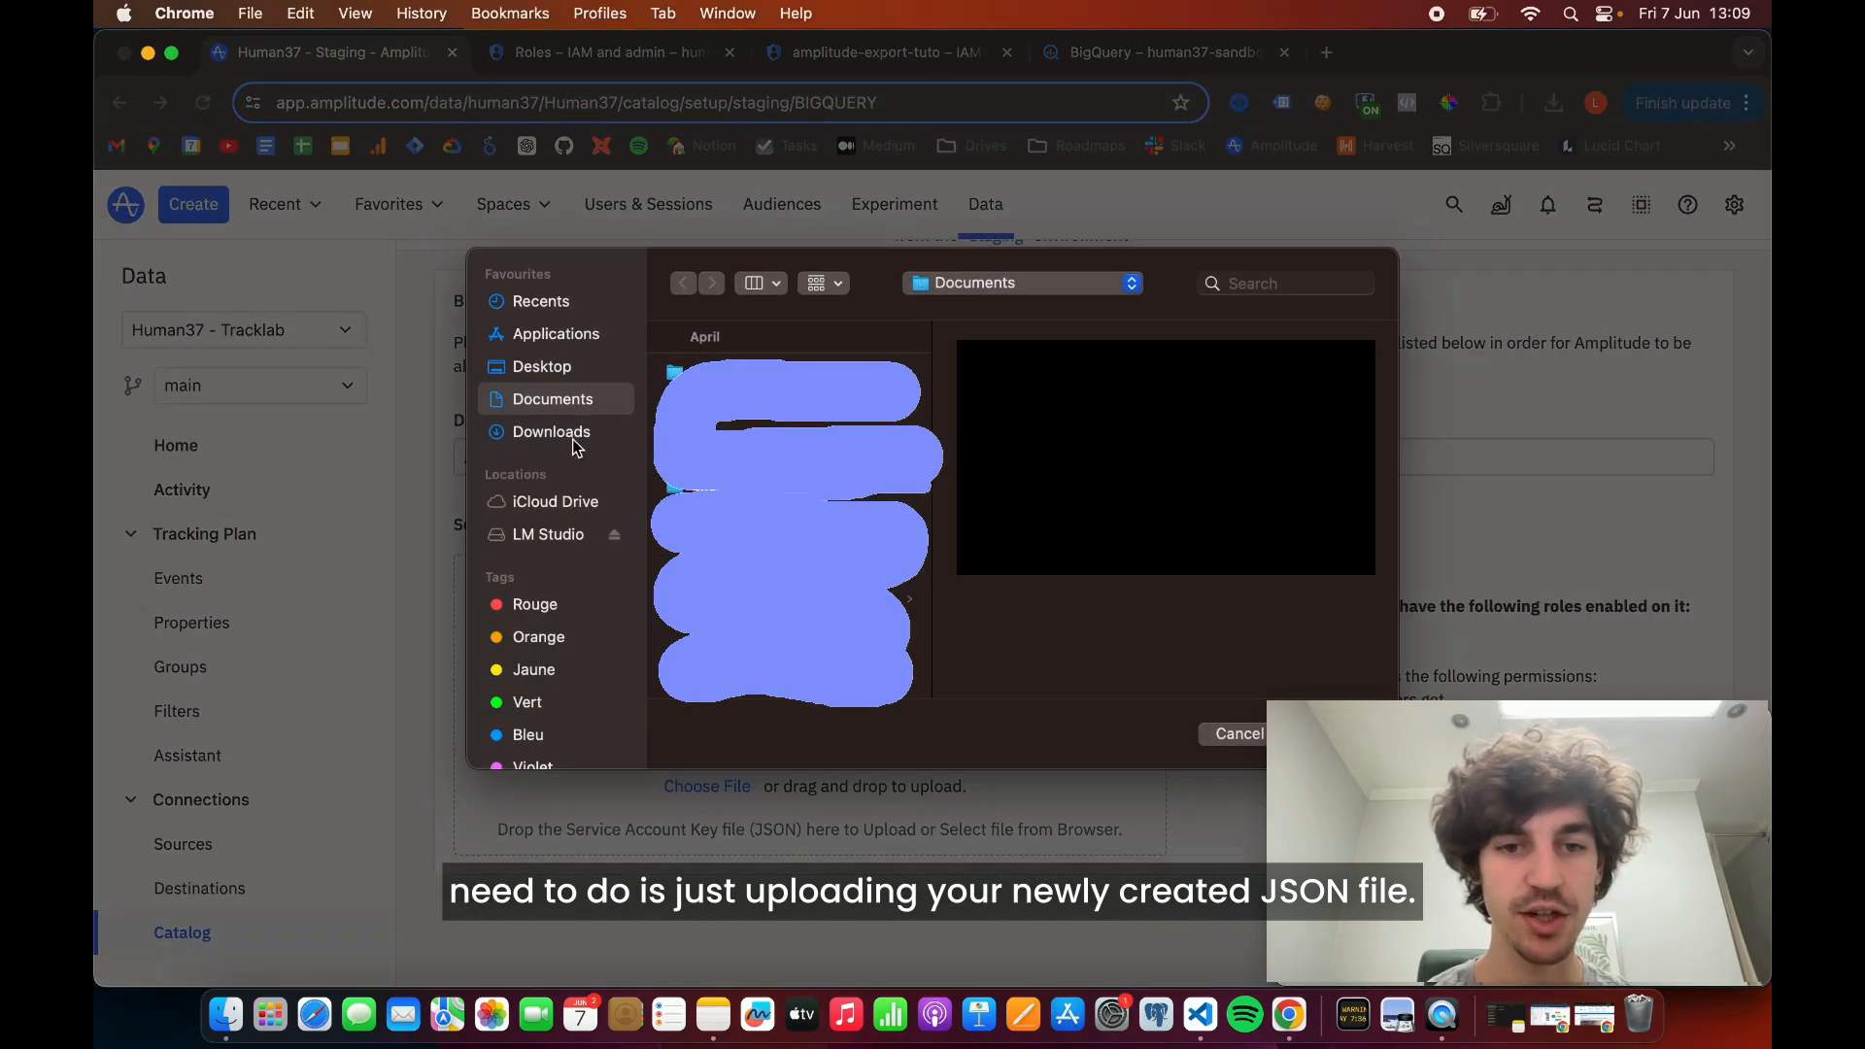
pyautogui.click(574, 439)
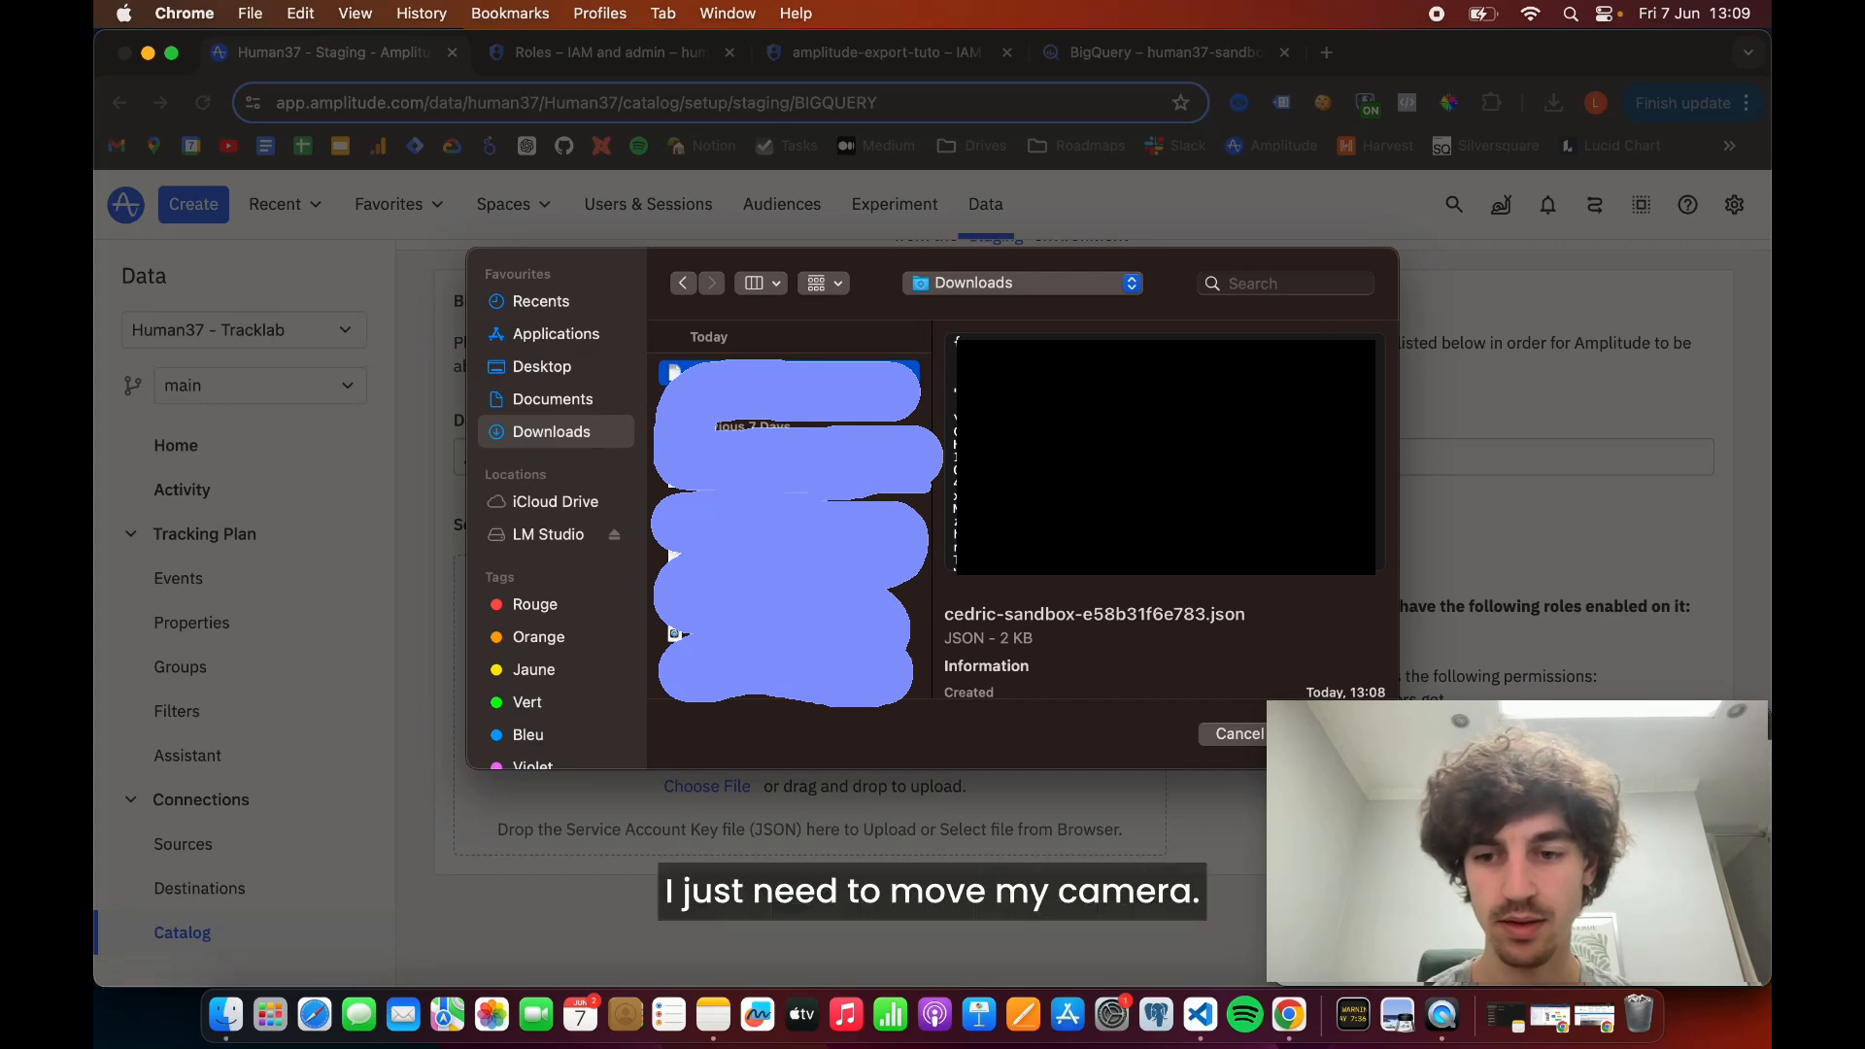
pyautogui.moveTo(1461, 714); pyautogui.dragTo(1551, 724)
pyautogui.click(1345, 734)
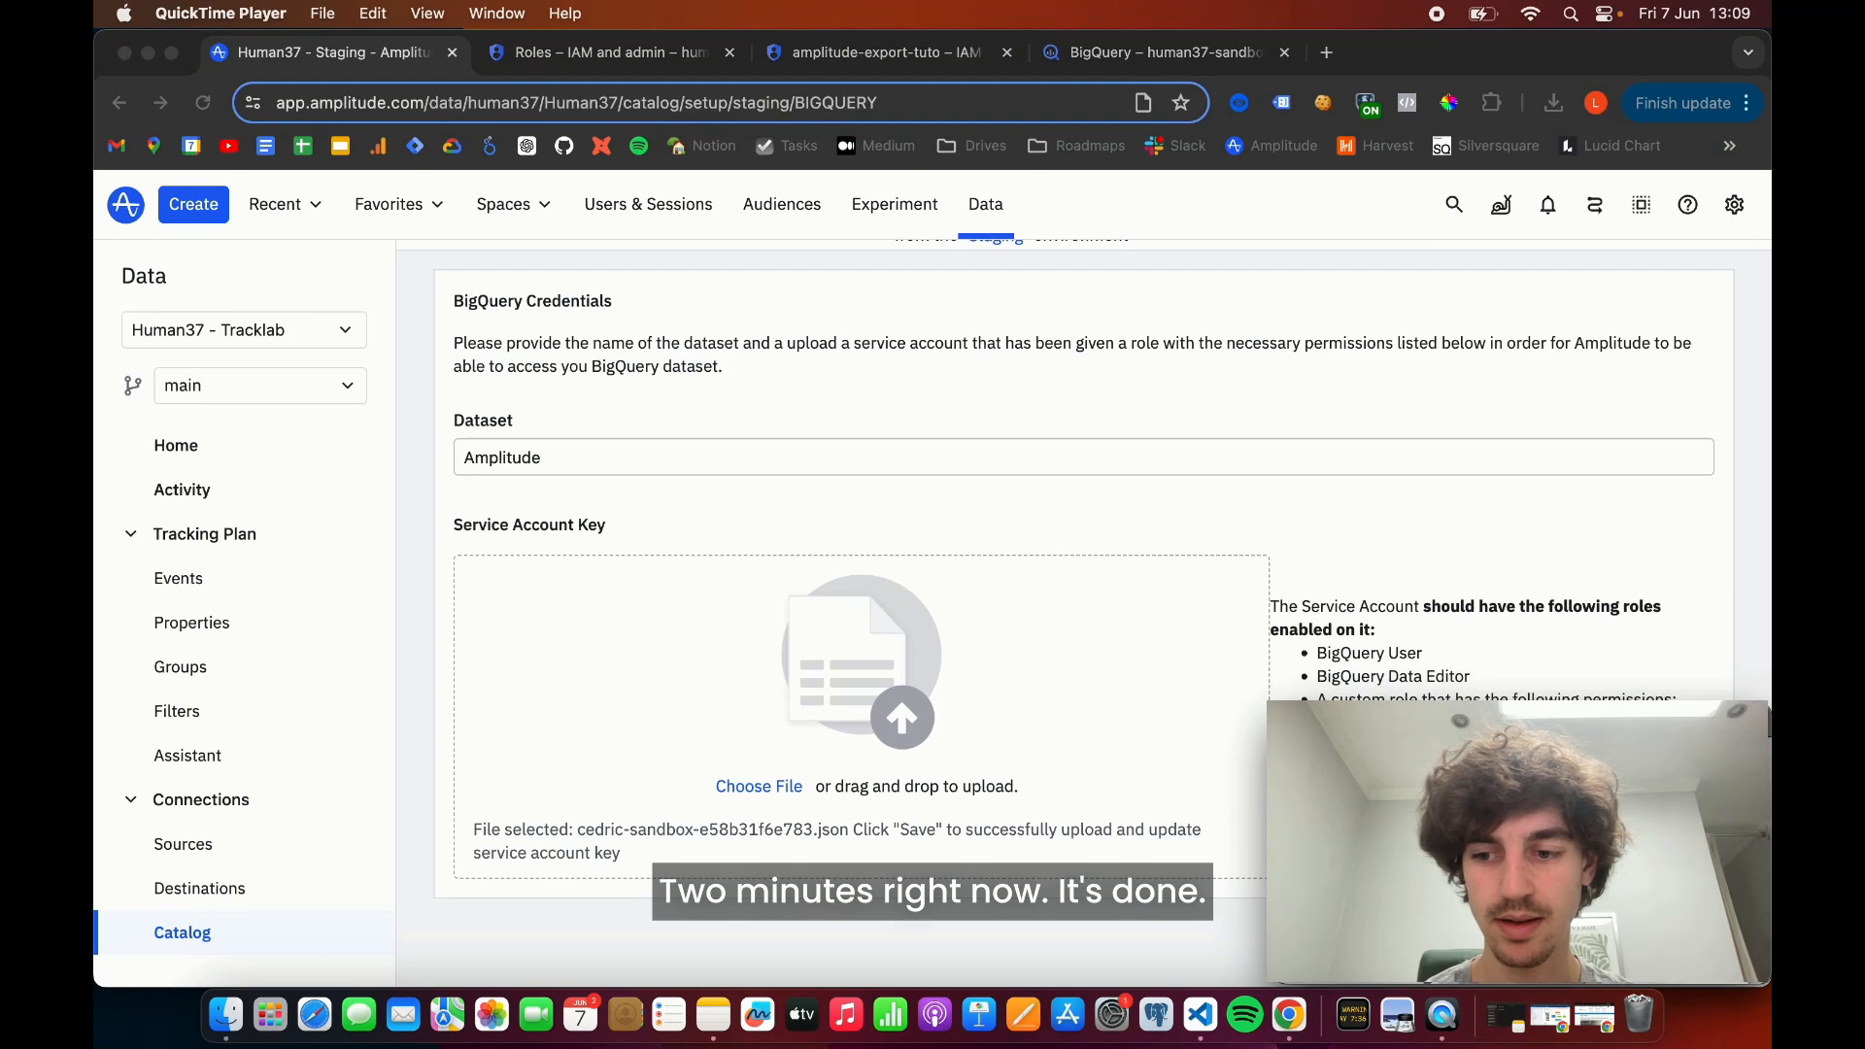
# - Submit the BigQuery credentials and continue the export setup to the access verification test
pyautogui.scroll(-1, 1115, 524)
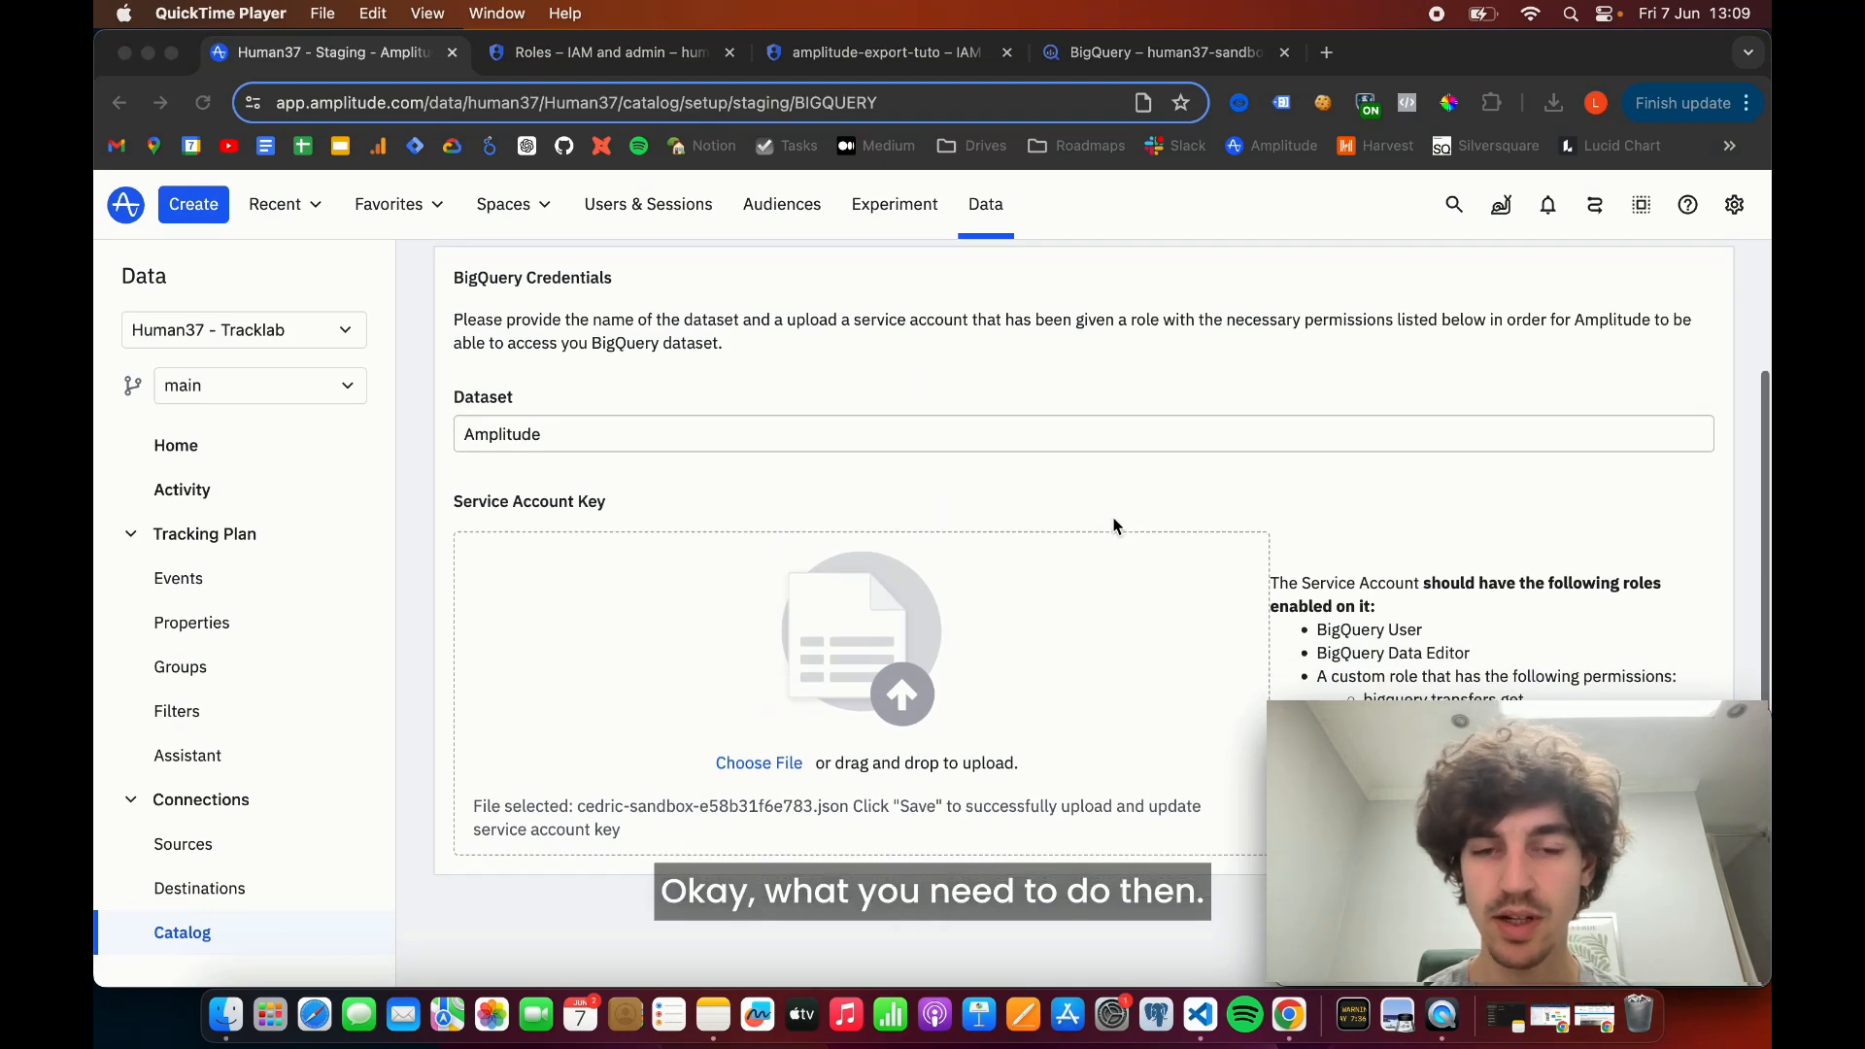
pyautogui.moveTo(1571, 724)
pyautogui.mouseDown()
pyautogui.moveTo(1571, 438)
pyautogui.moveTo(1570, 724)
pyautogui.mouseUp()
pyautogui.scroll(2, 1633, 661)
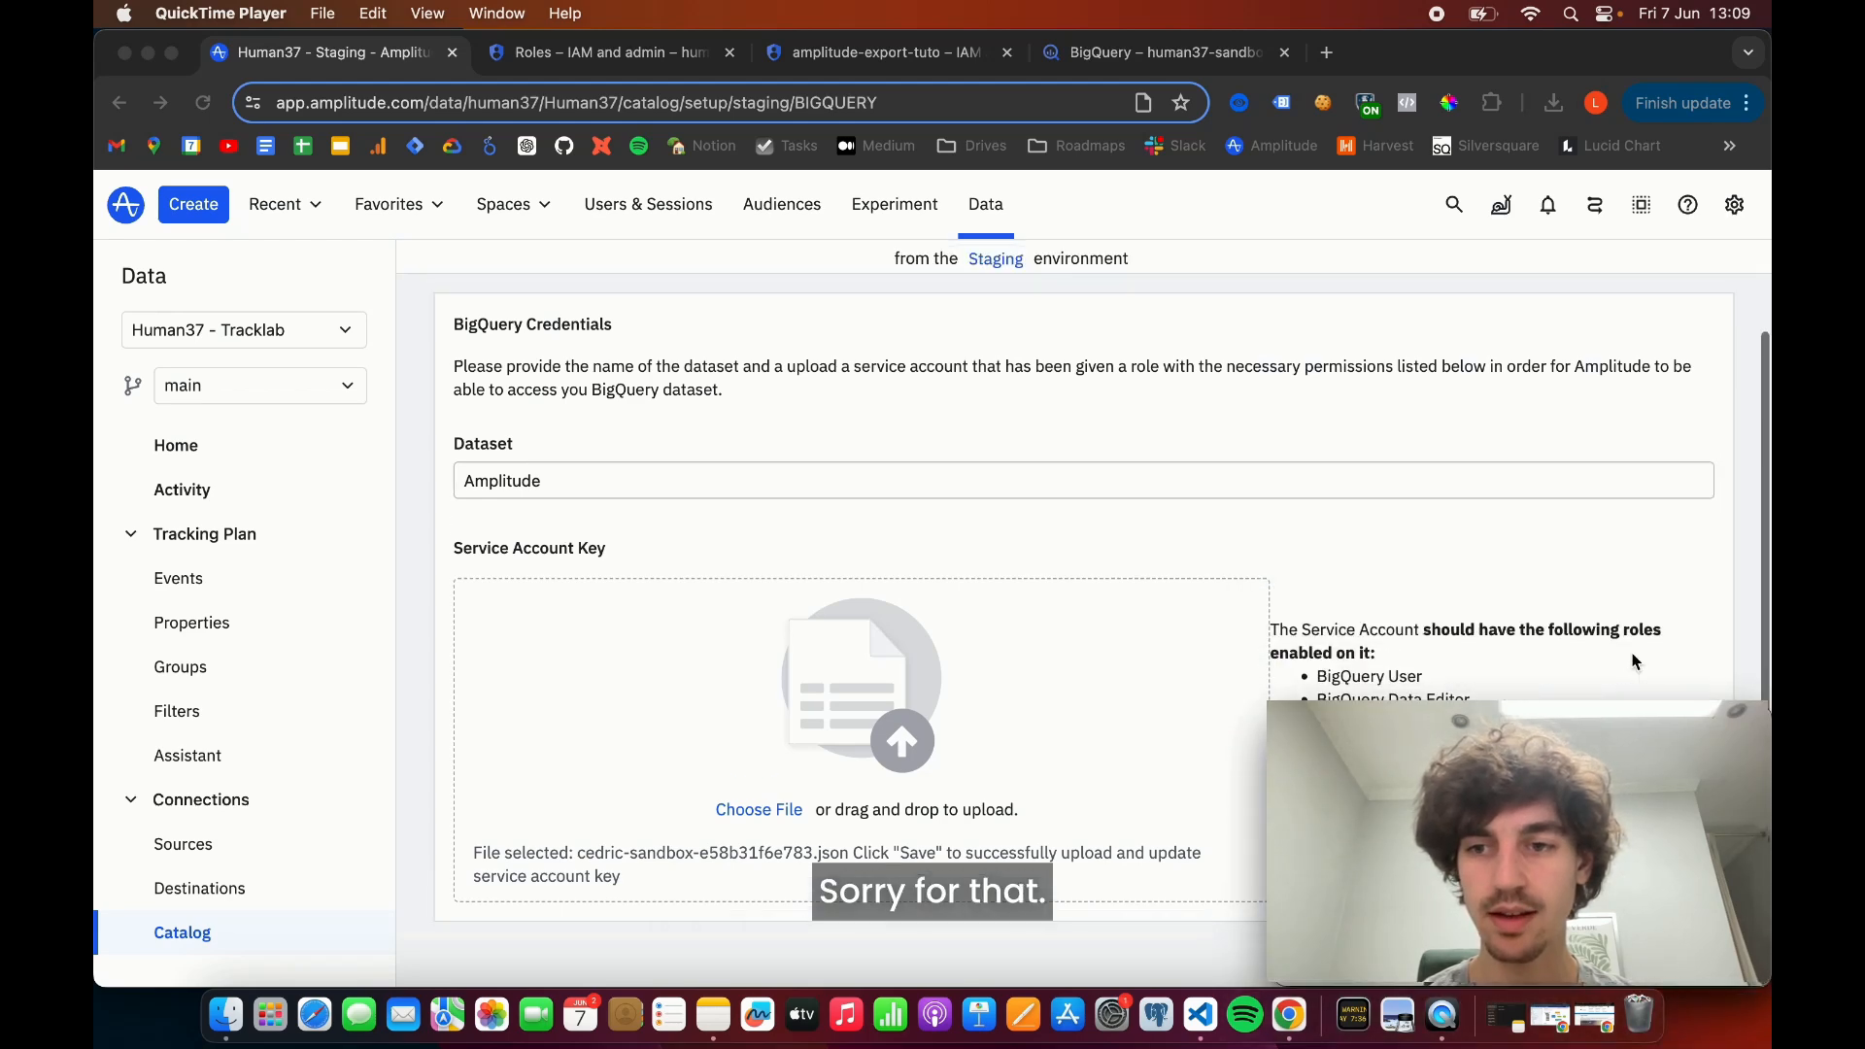
pyautogui.scroll(5, 1633, 661)
pyautogui.click(1693, 325)
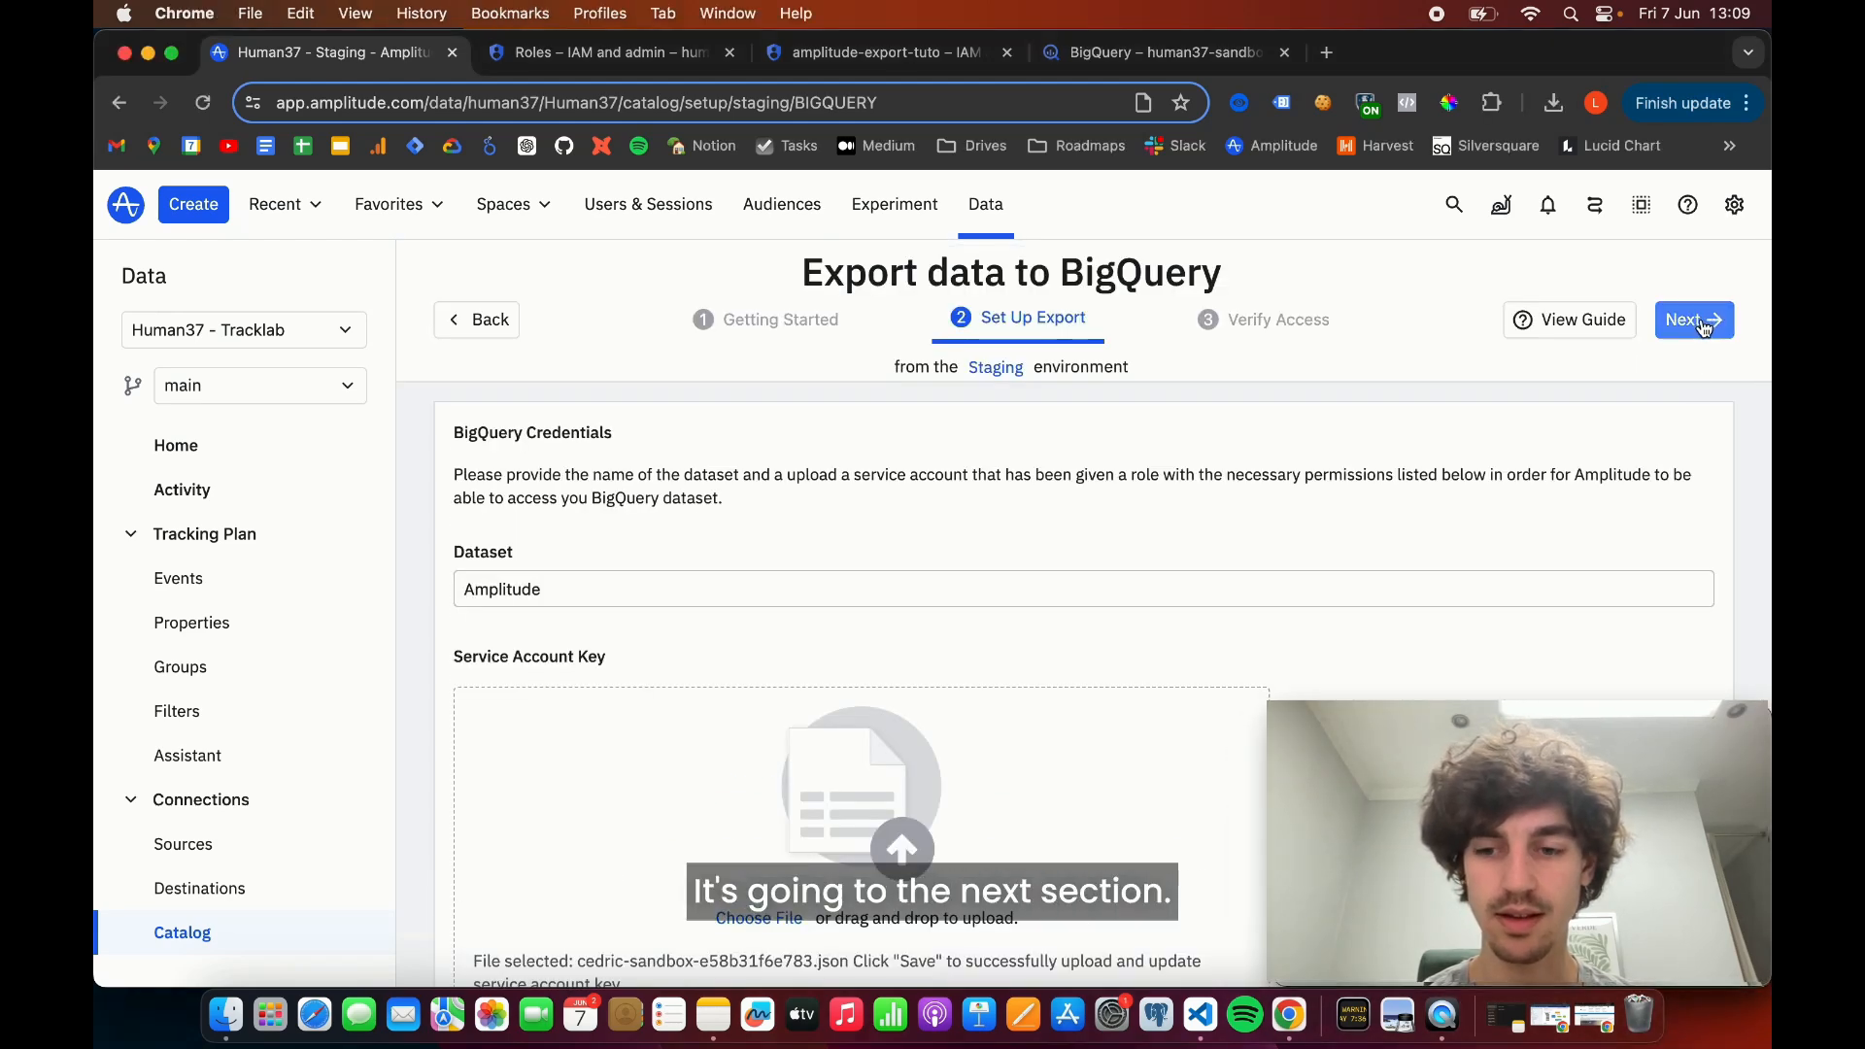
pyautogui.click(1700, 324)
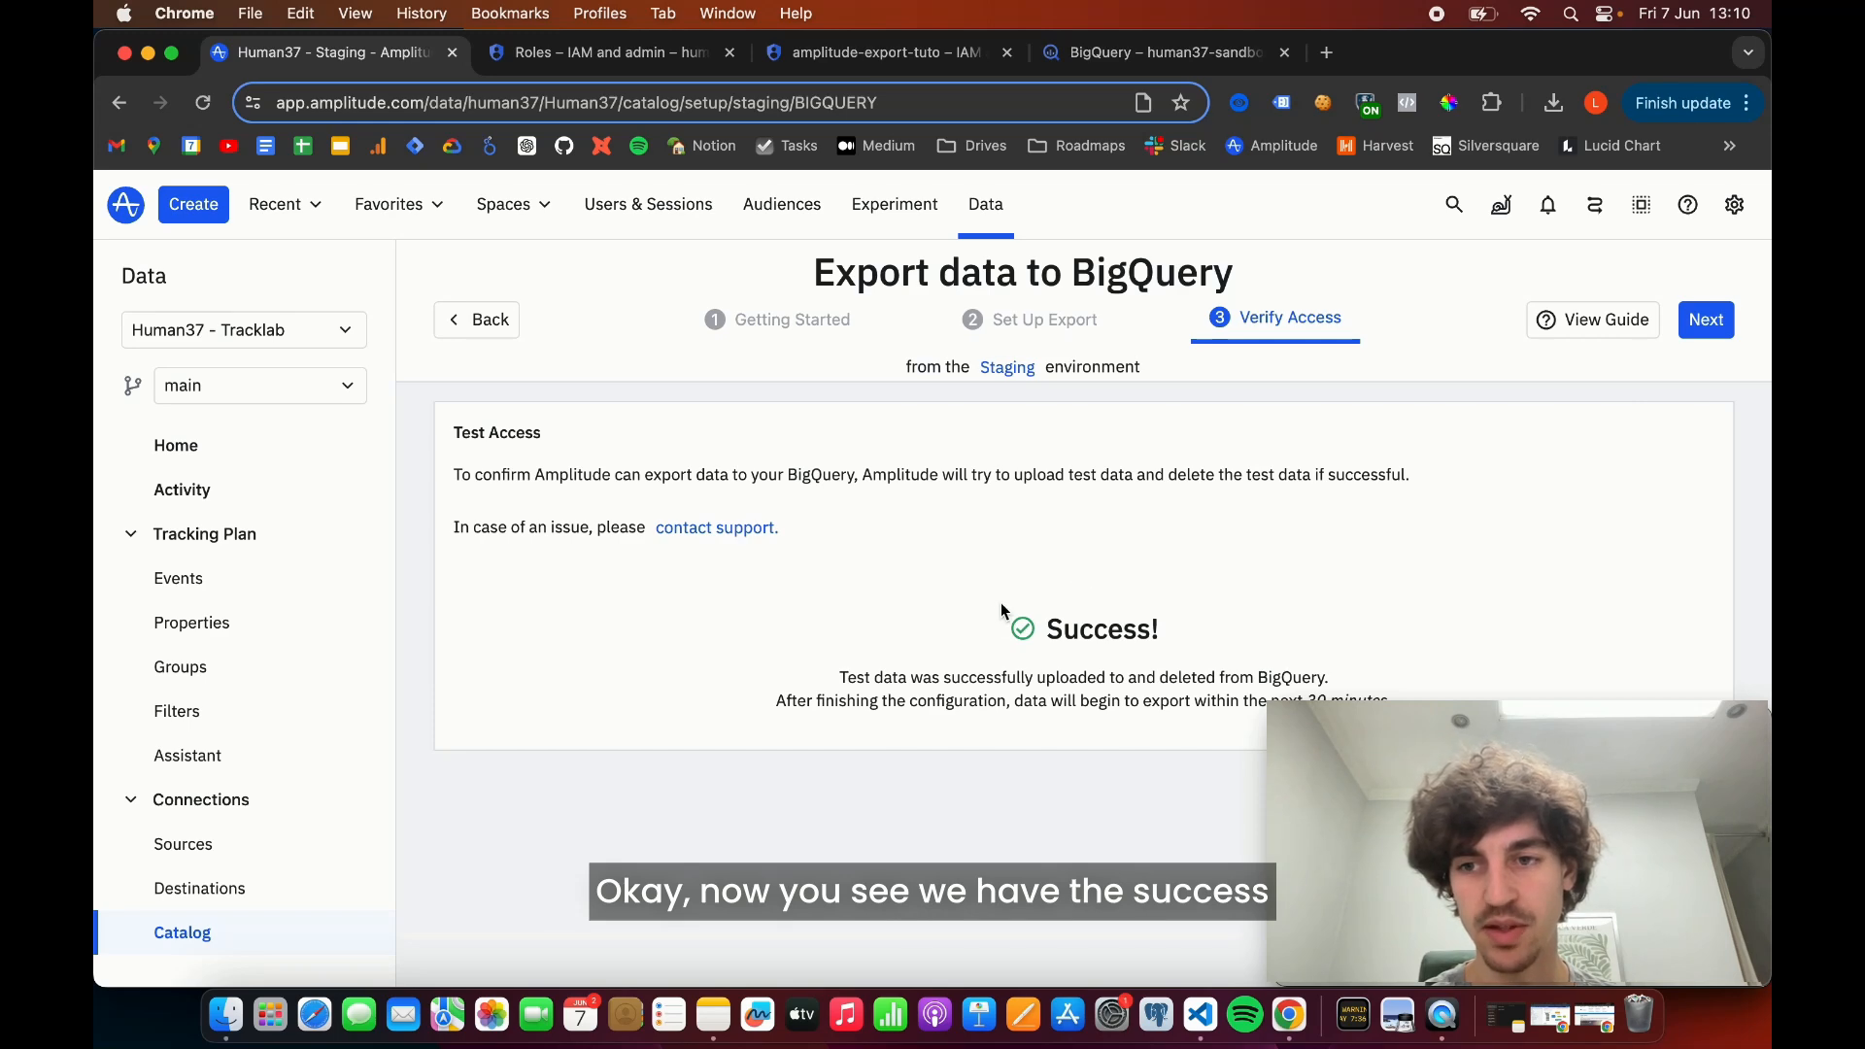
# - Name the data destination "BigQuery" and finish the export configuration
pyautogui.click(1706, 320)
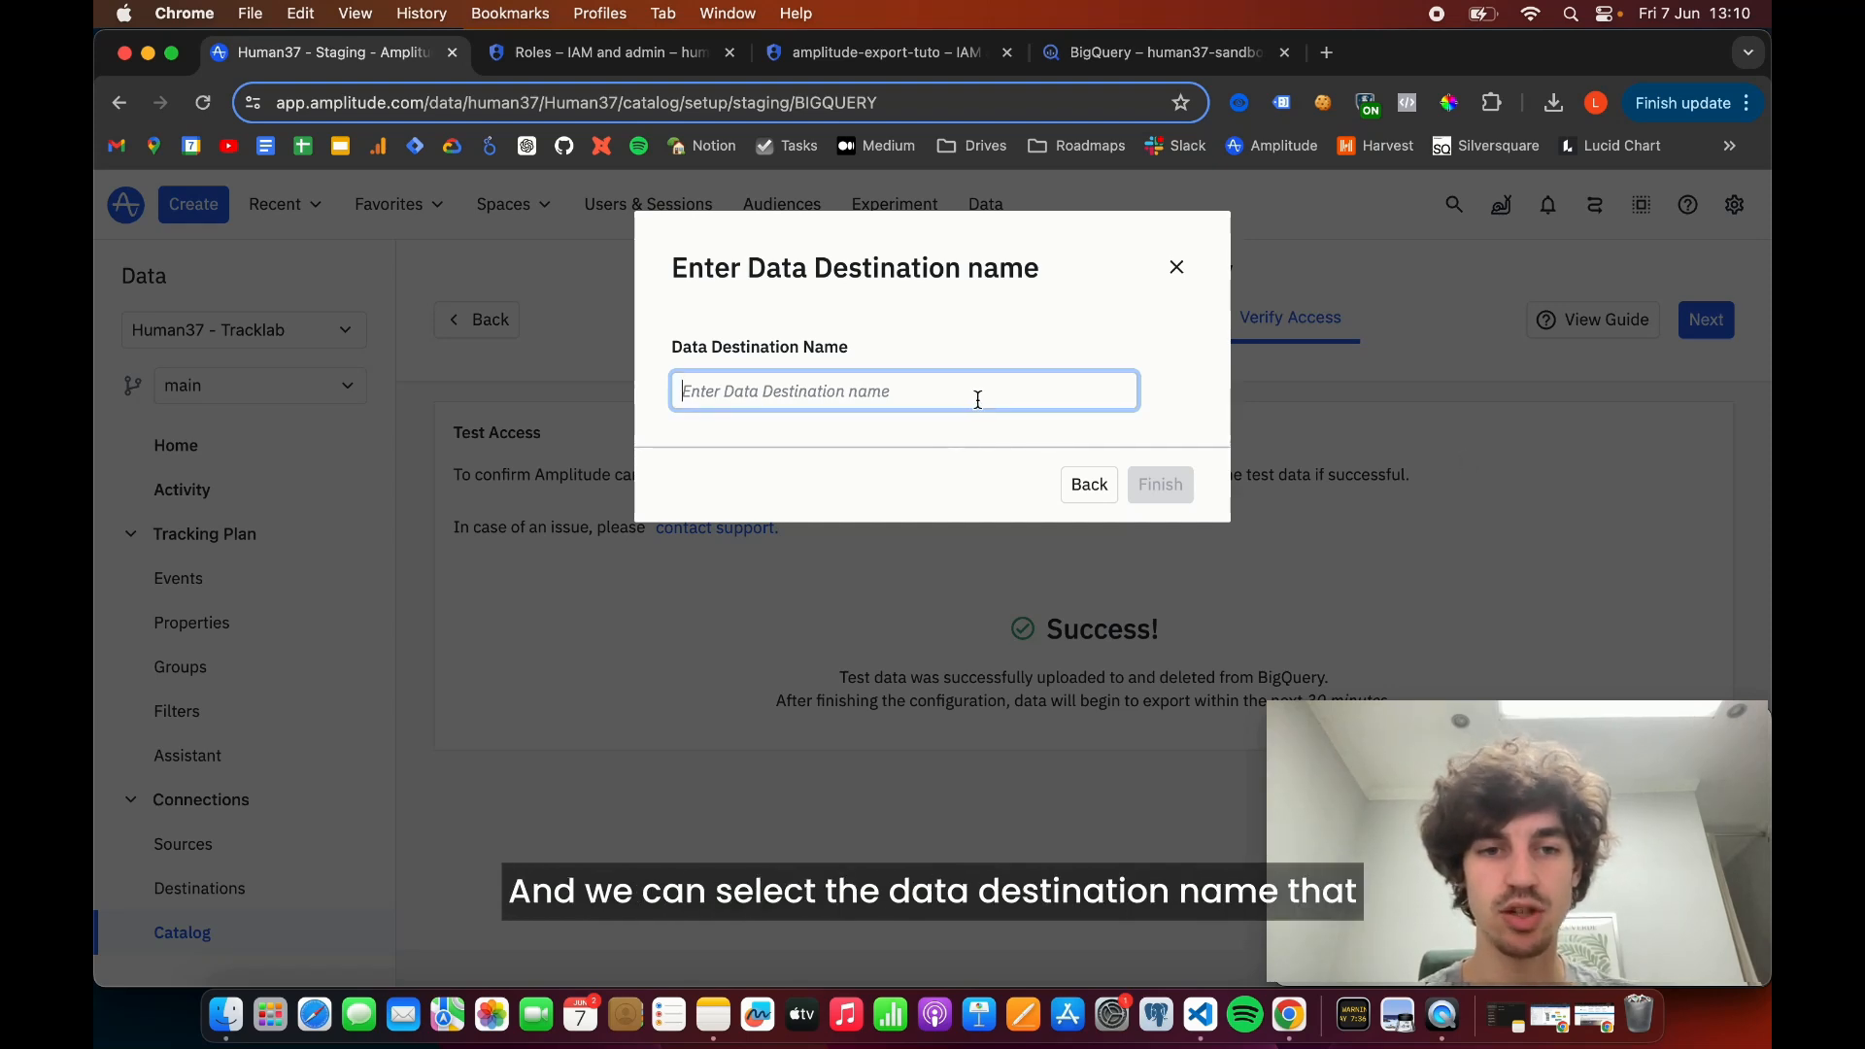
pyautogui.write('BigQuery')
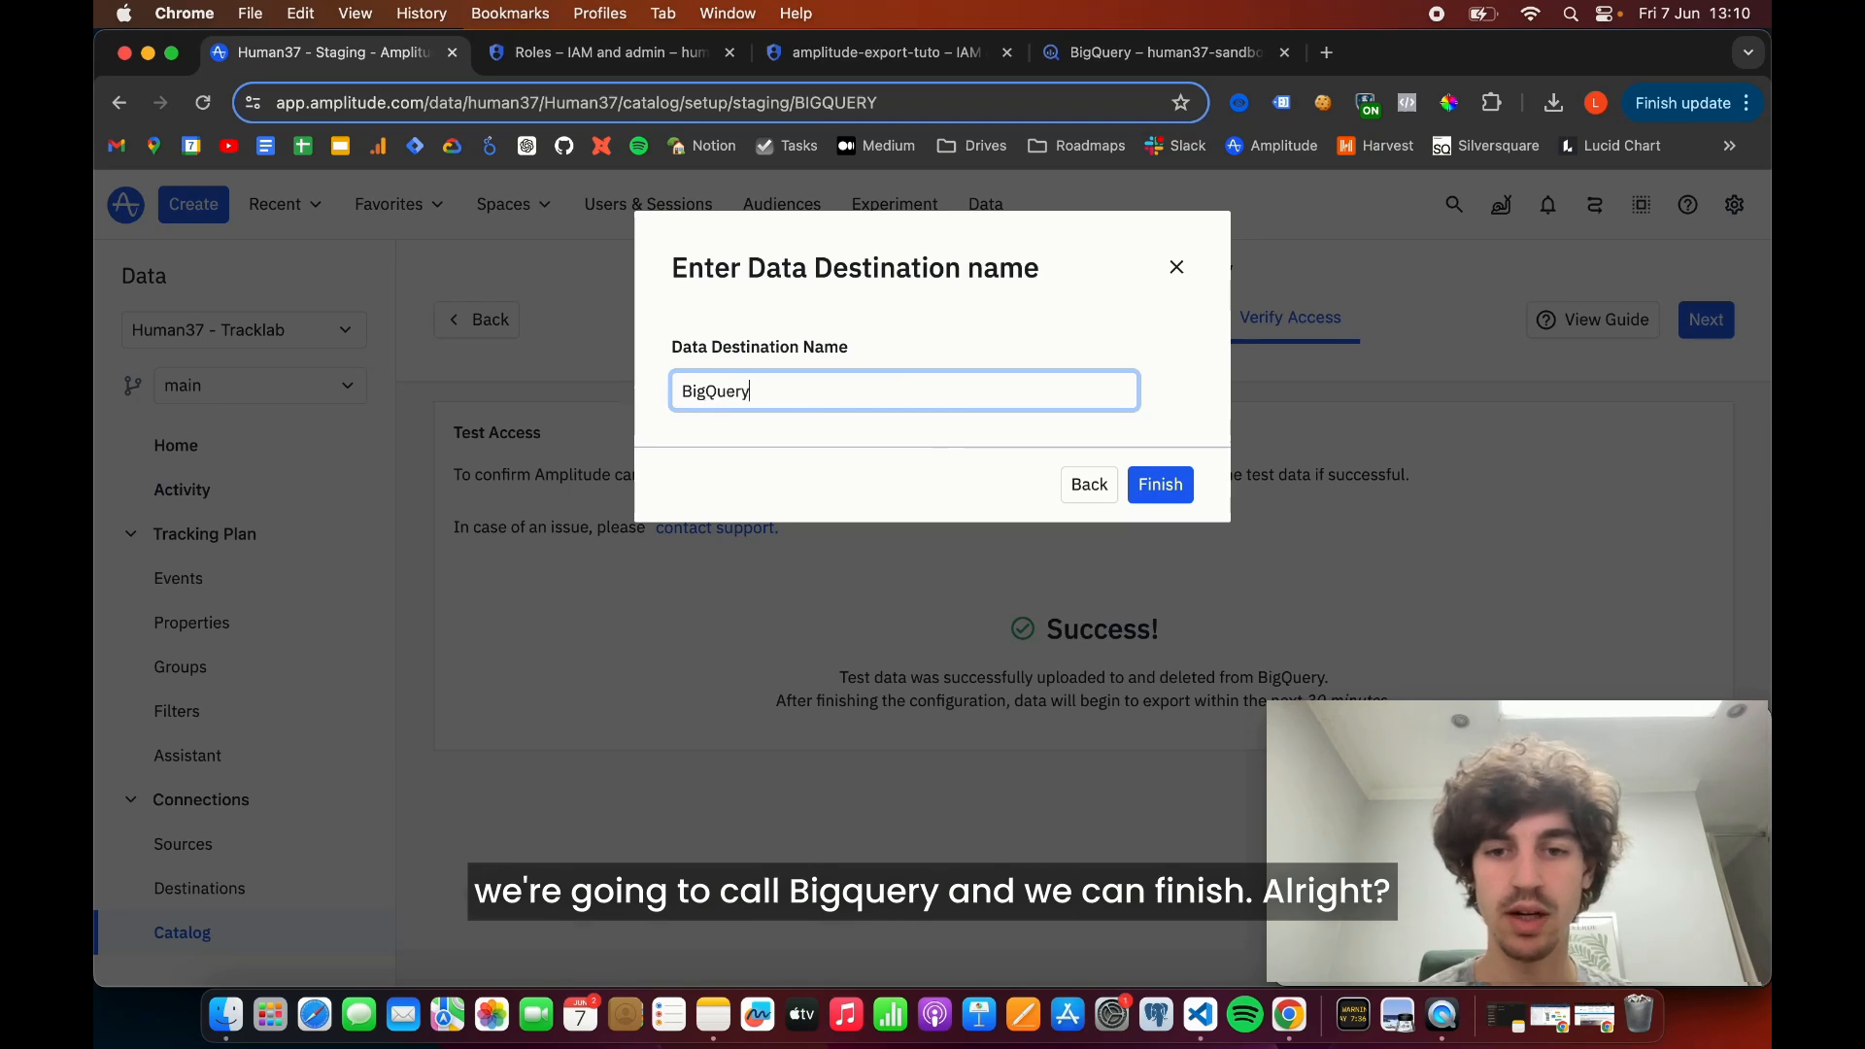
pyautogui.click(1160, 484)
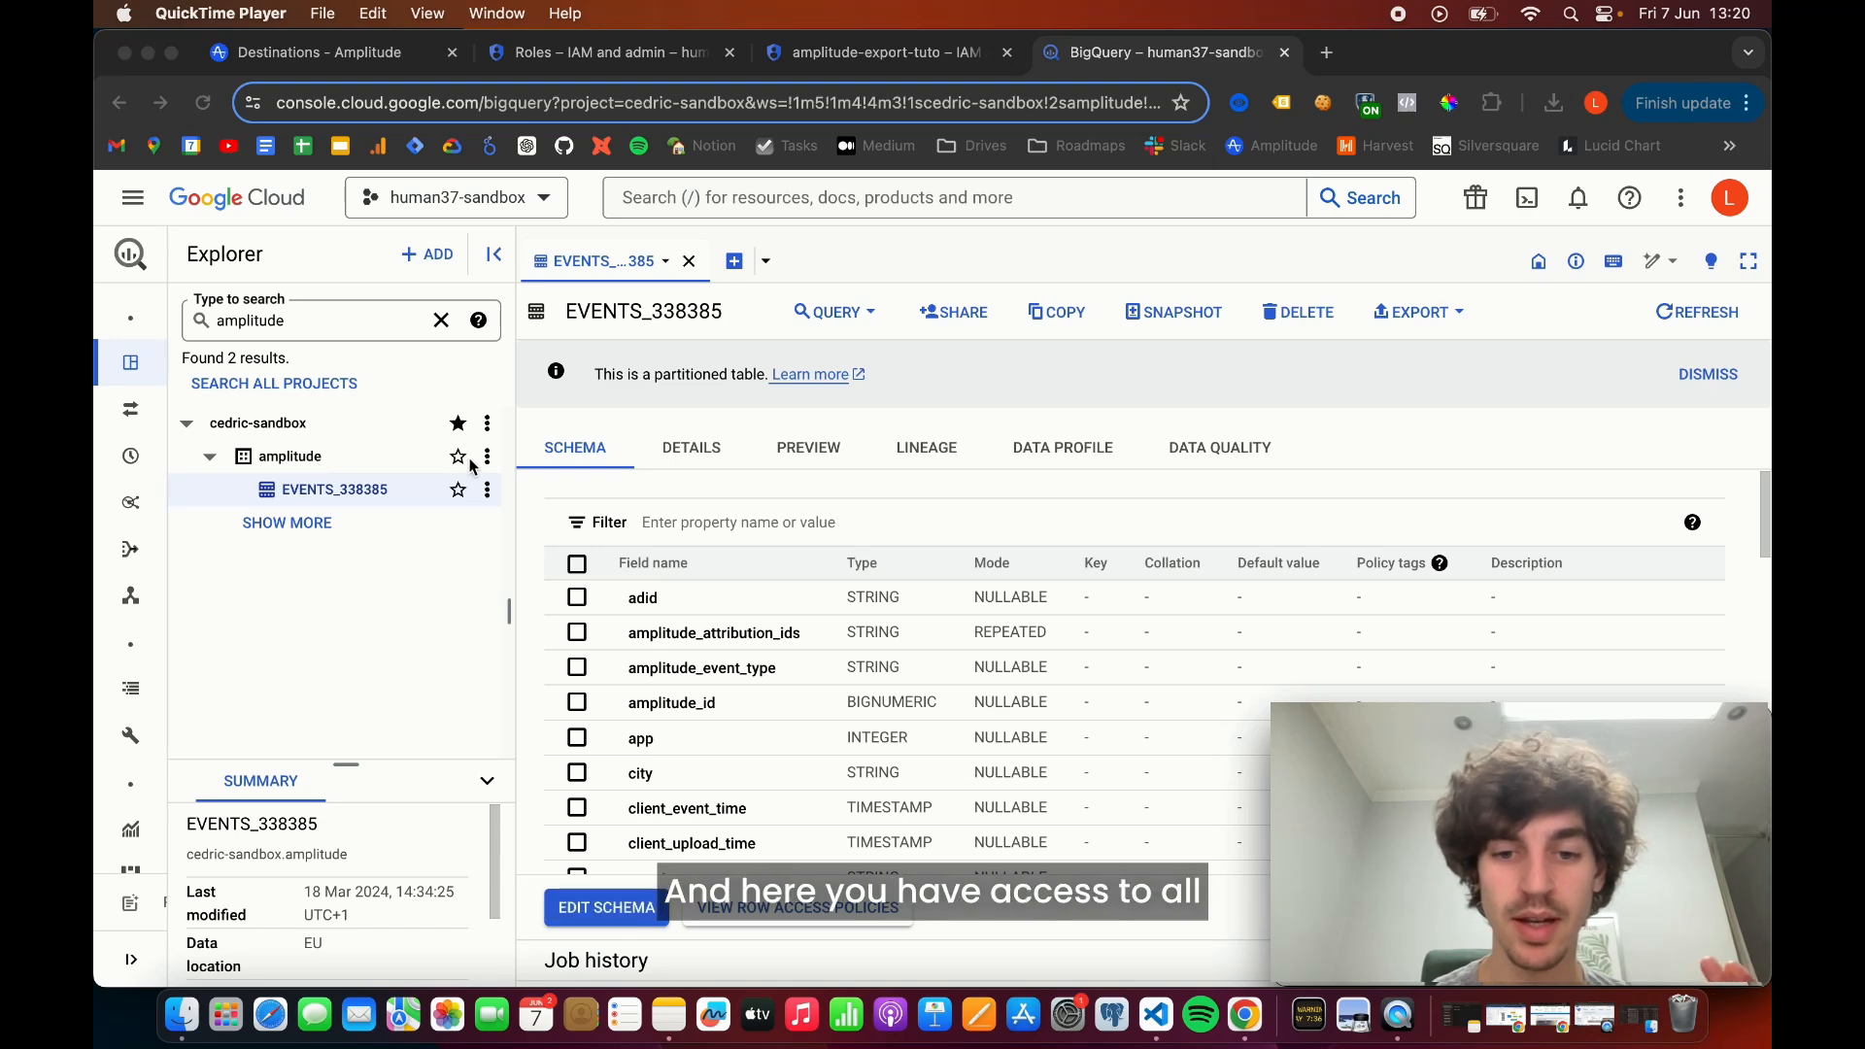
# - Preview the rows of the events table in BigQuery's amplitude dataset and examine its exported event columns
pyautogui.click(806, 445)
pyautogui.click(806, 445)
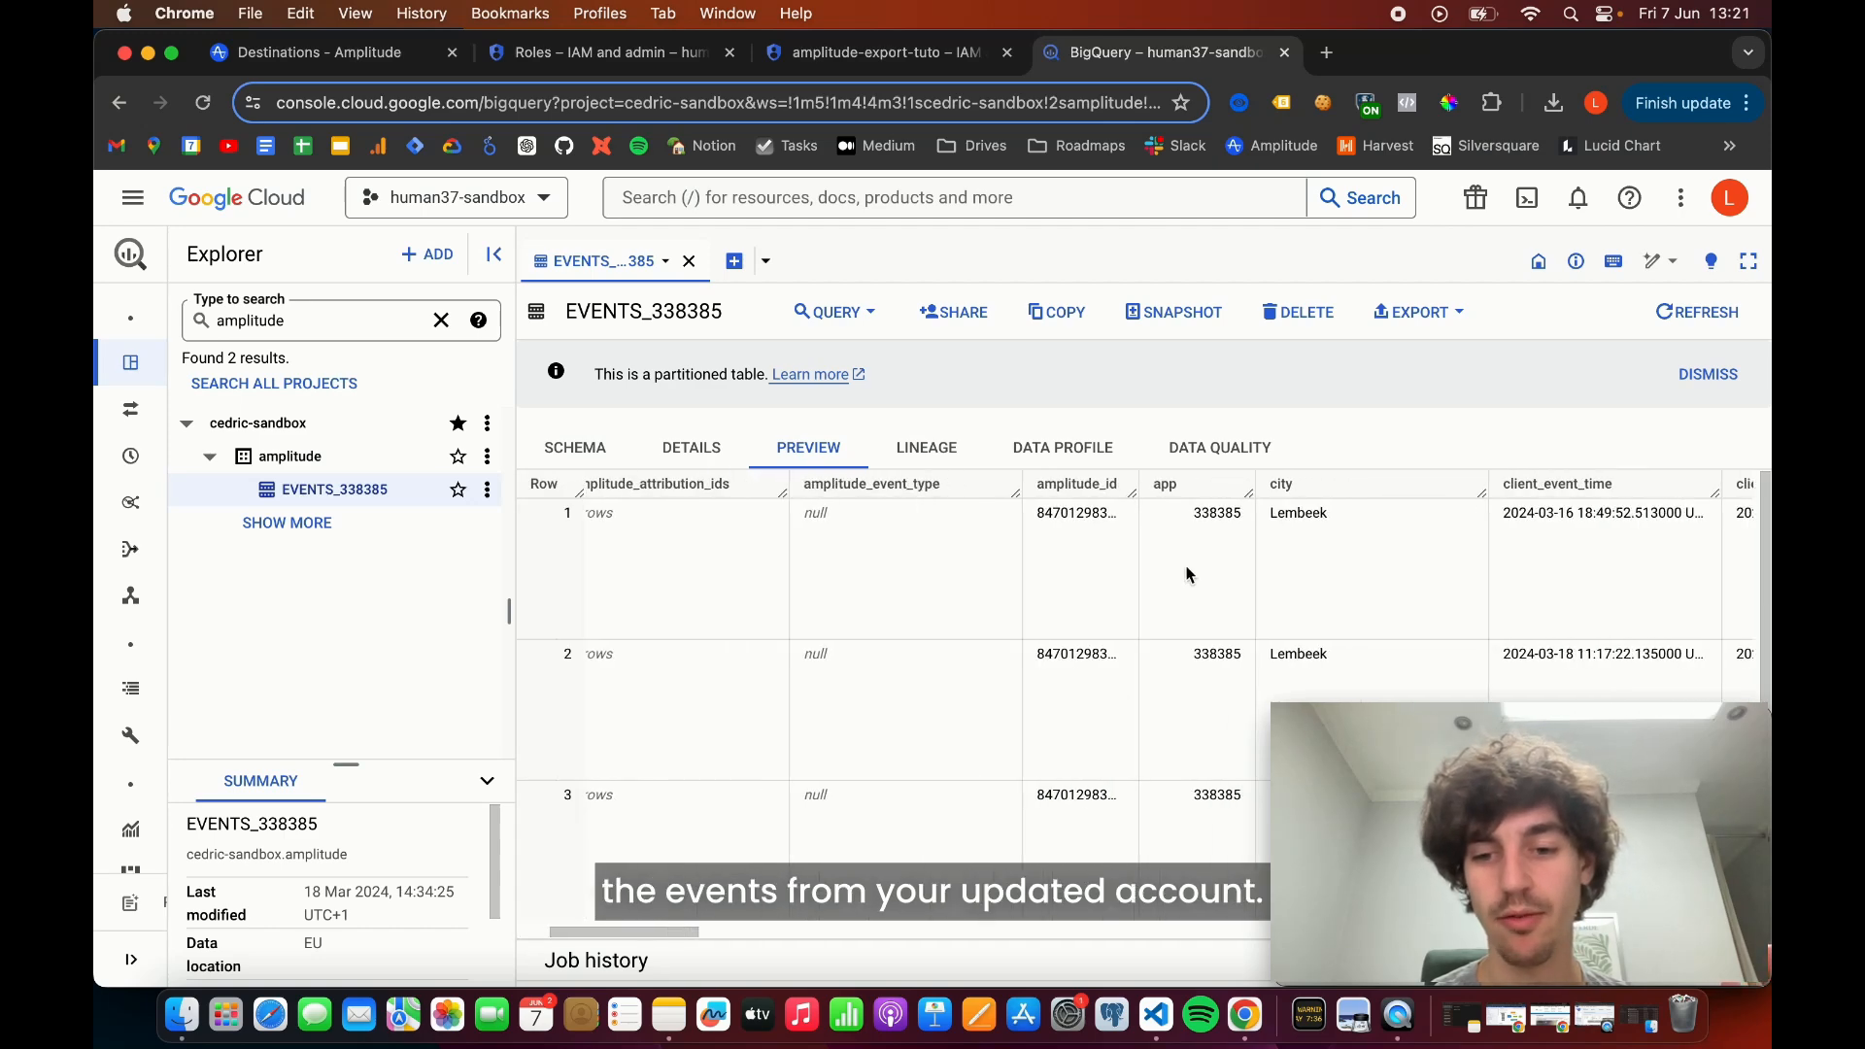
pyautogui.hscroll(10, 1187, 574)
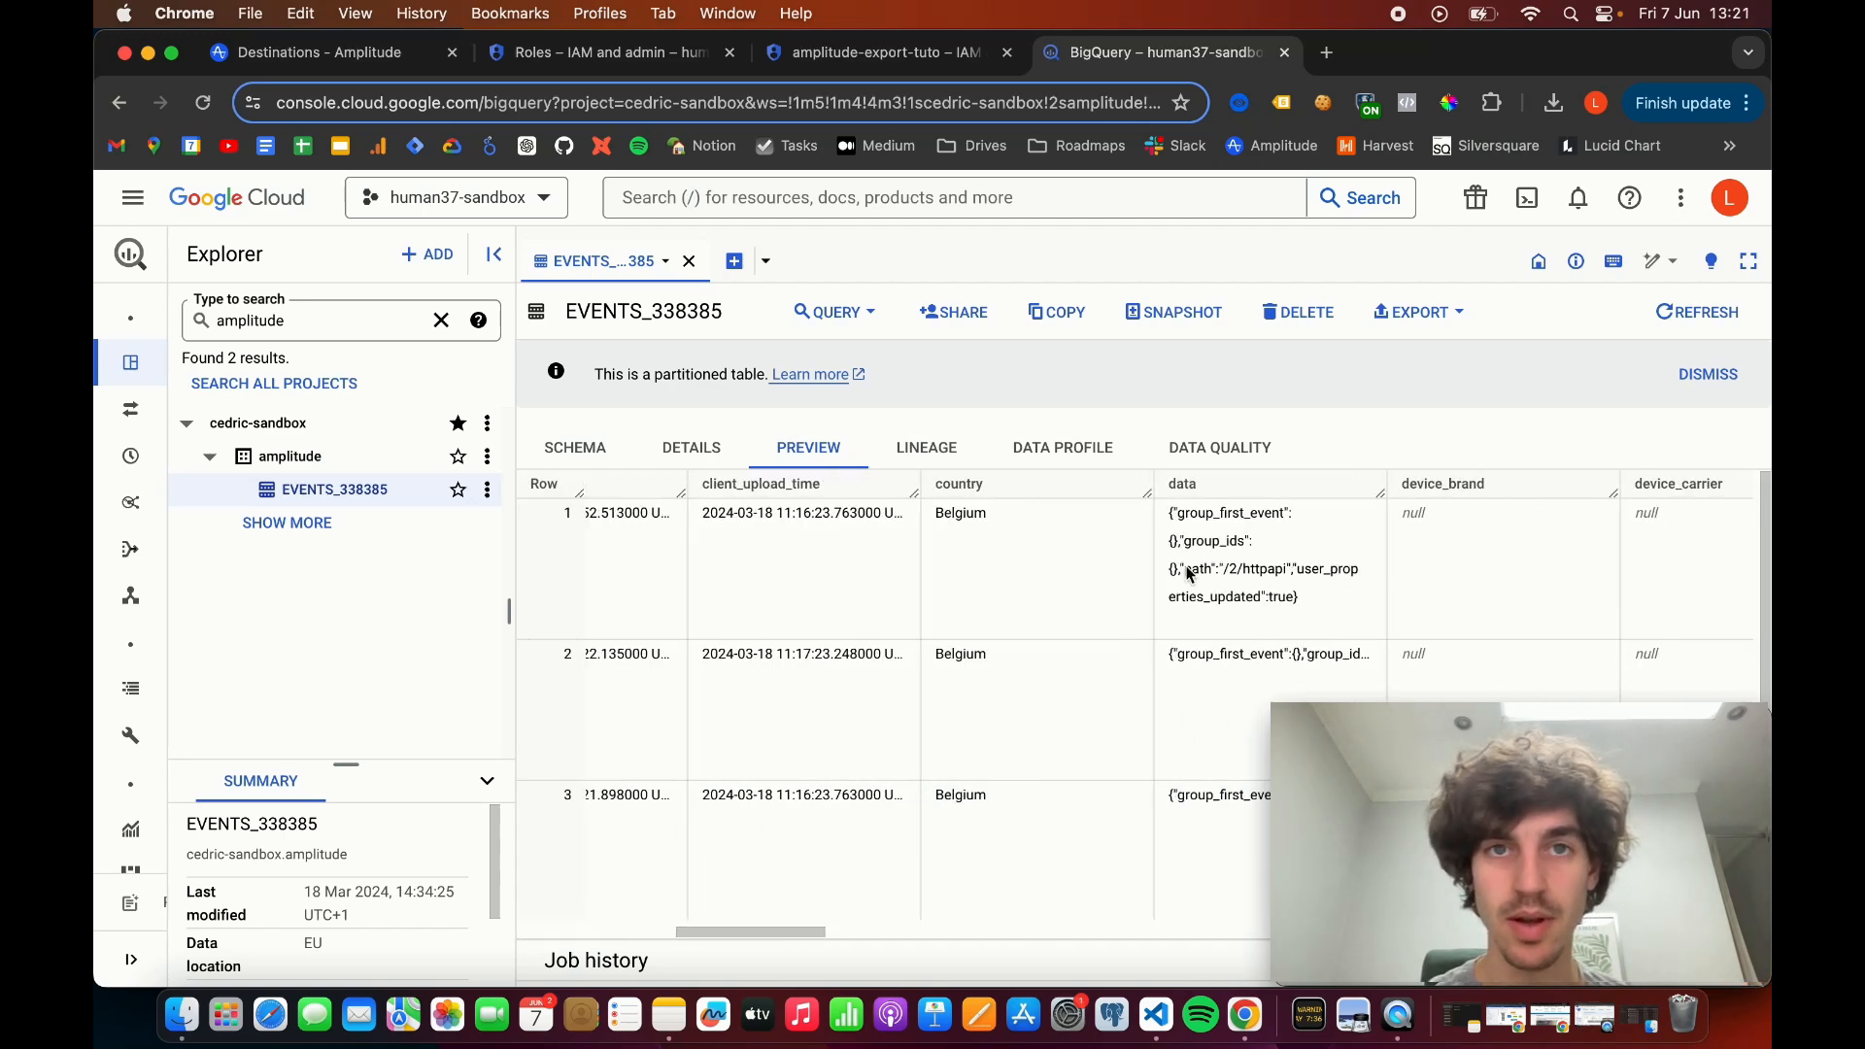
pyautogui.hscroll(5, 1187, 574)
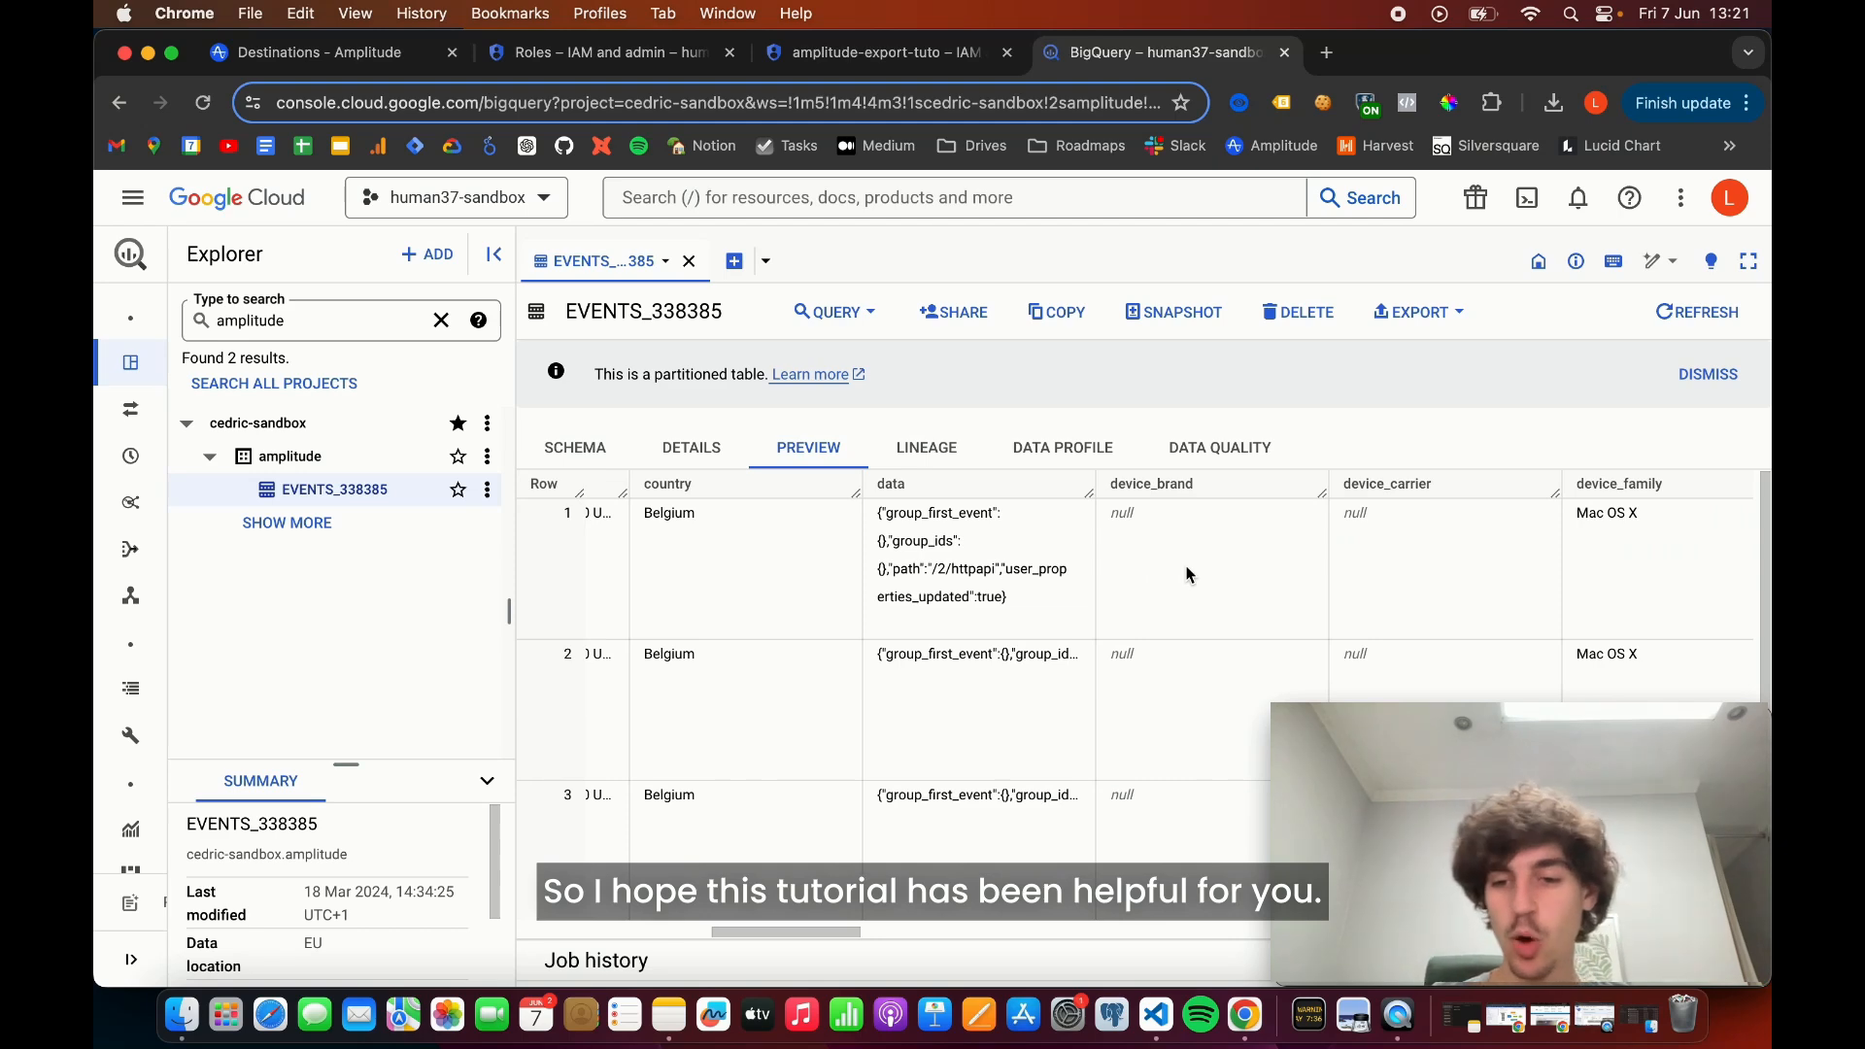